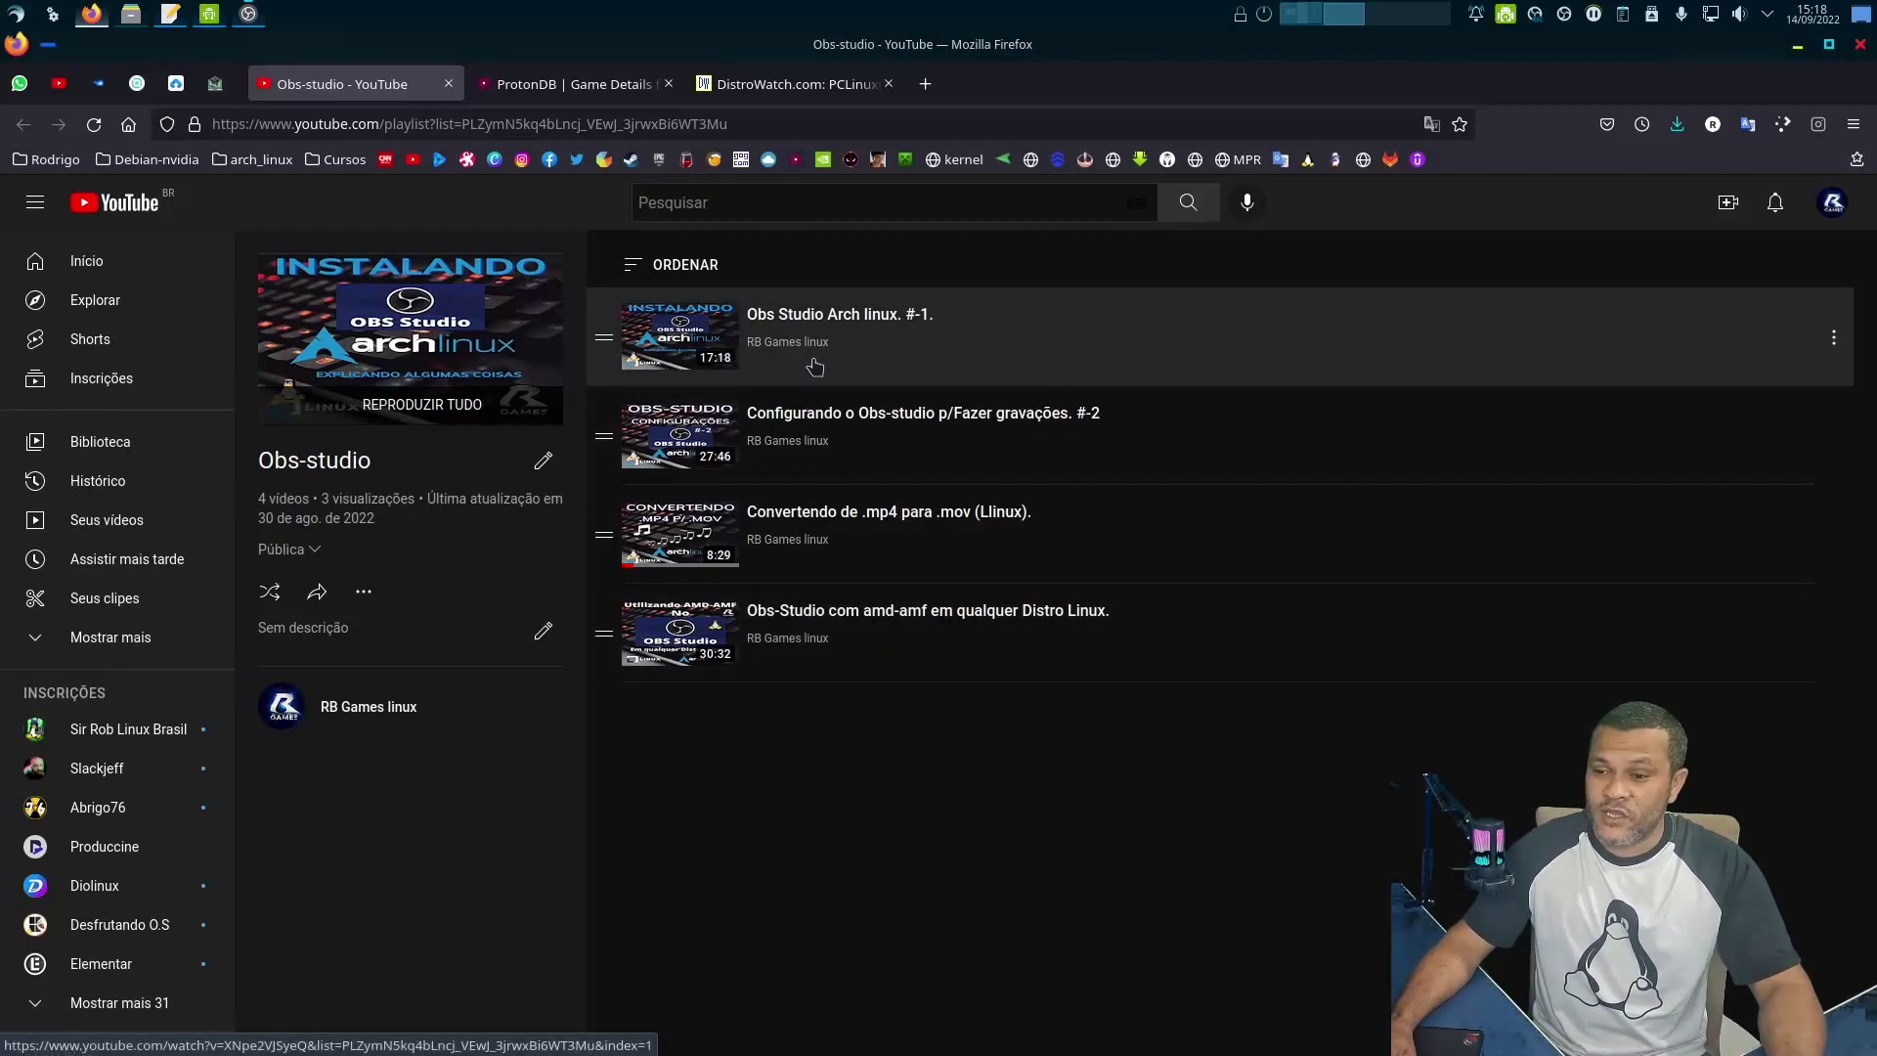
Switch to OBS Studio and examine the sample rate options and global audio devices in the audio settings.
left_click(1799, 54)
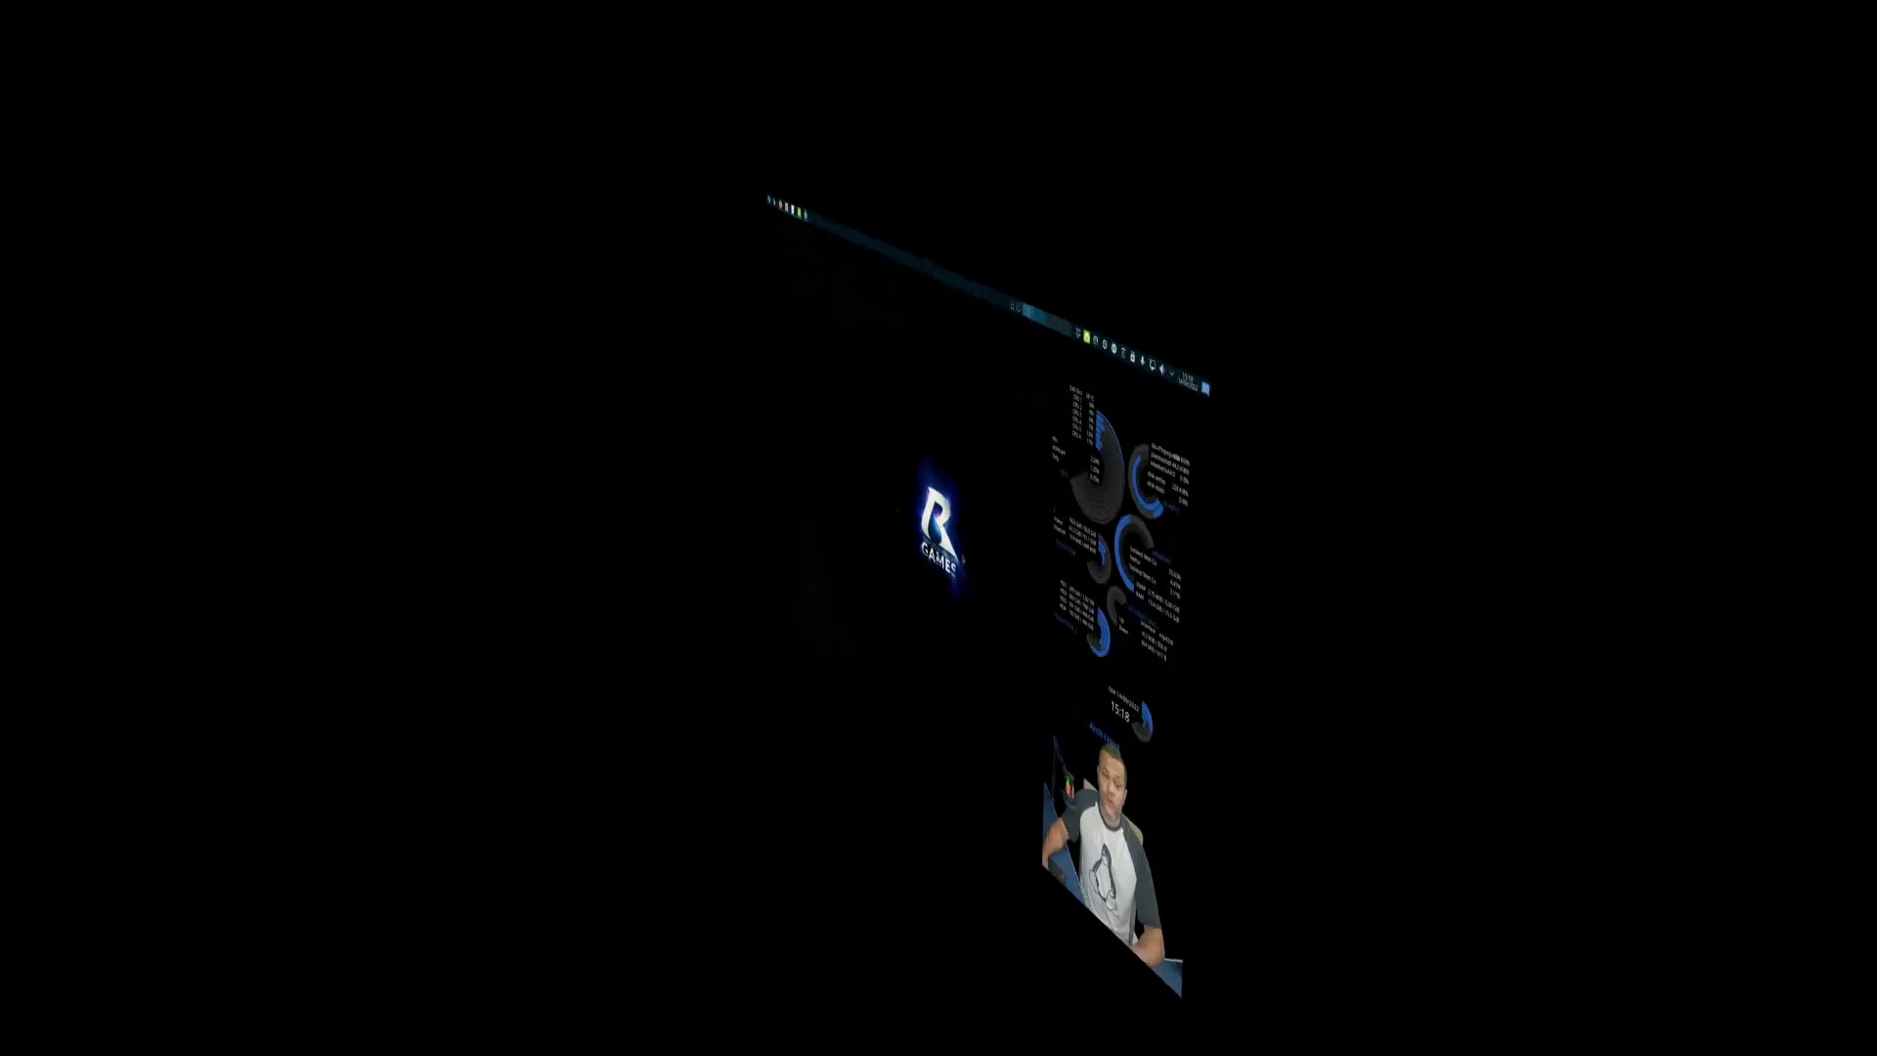
left_click(246, 18)
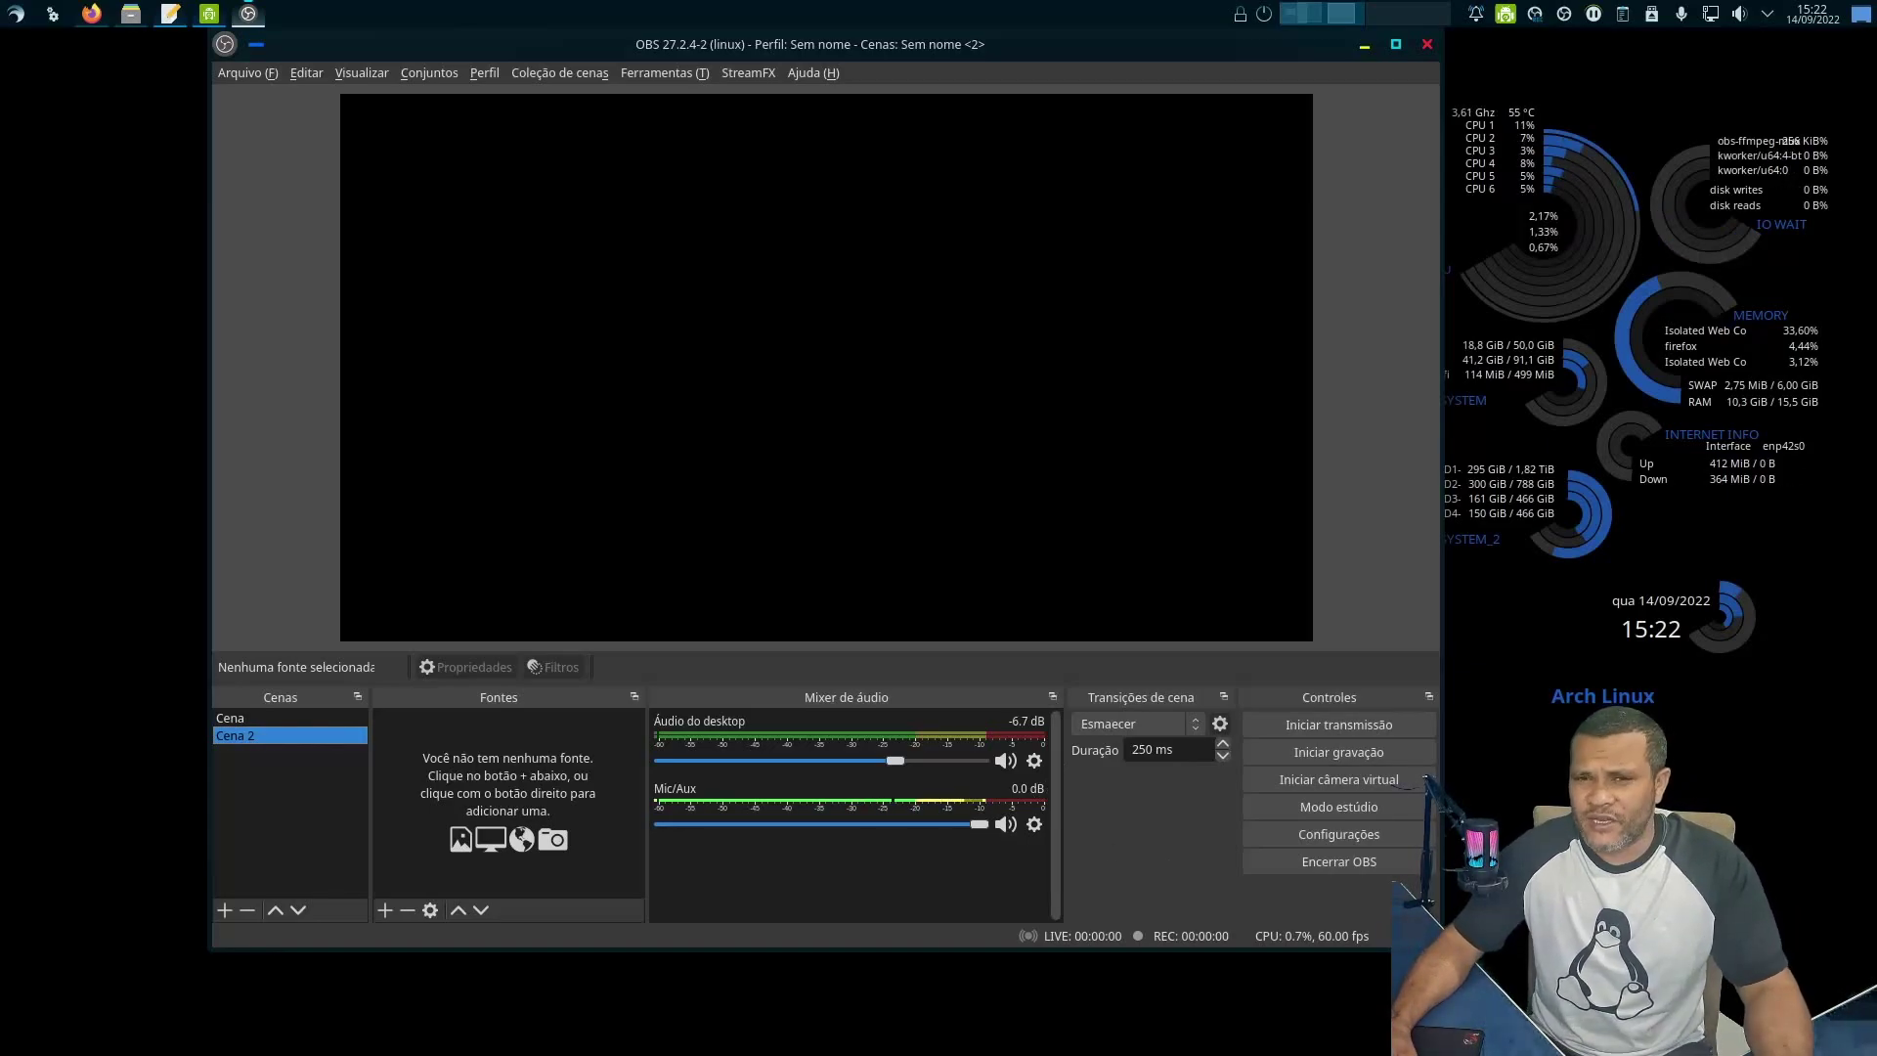
left_click(1338, 834)
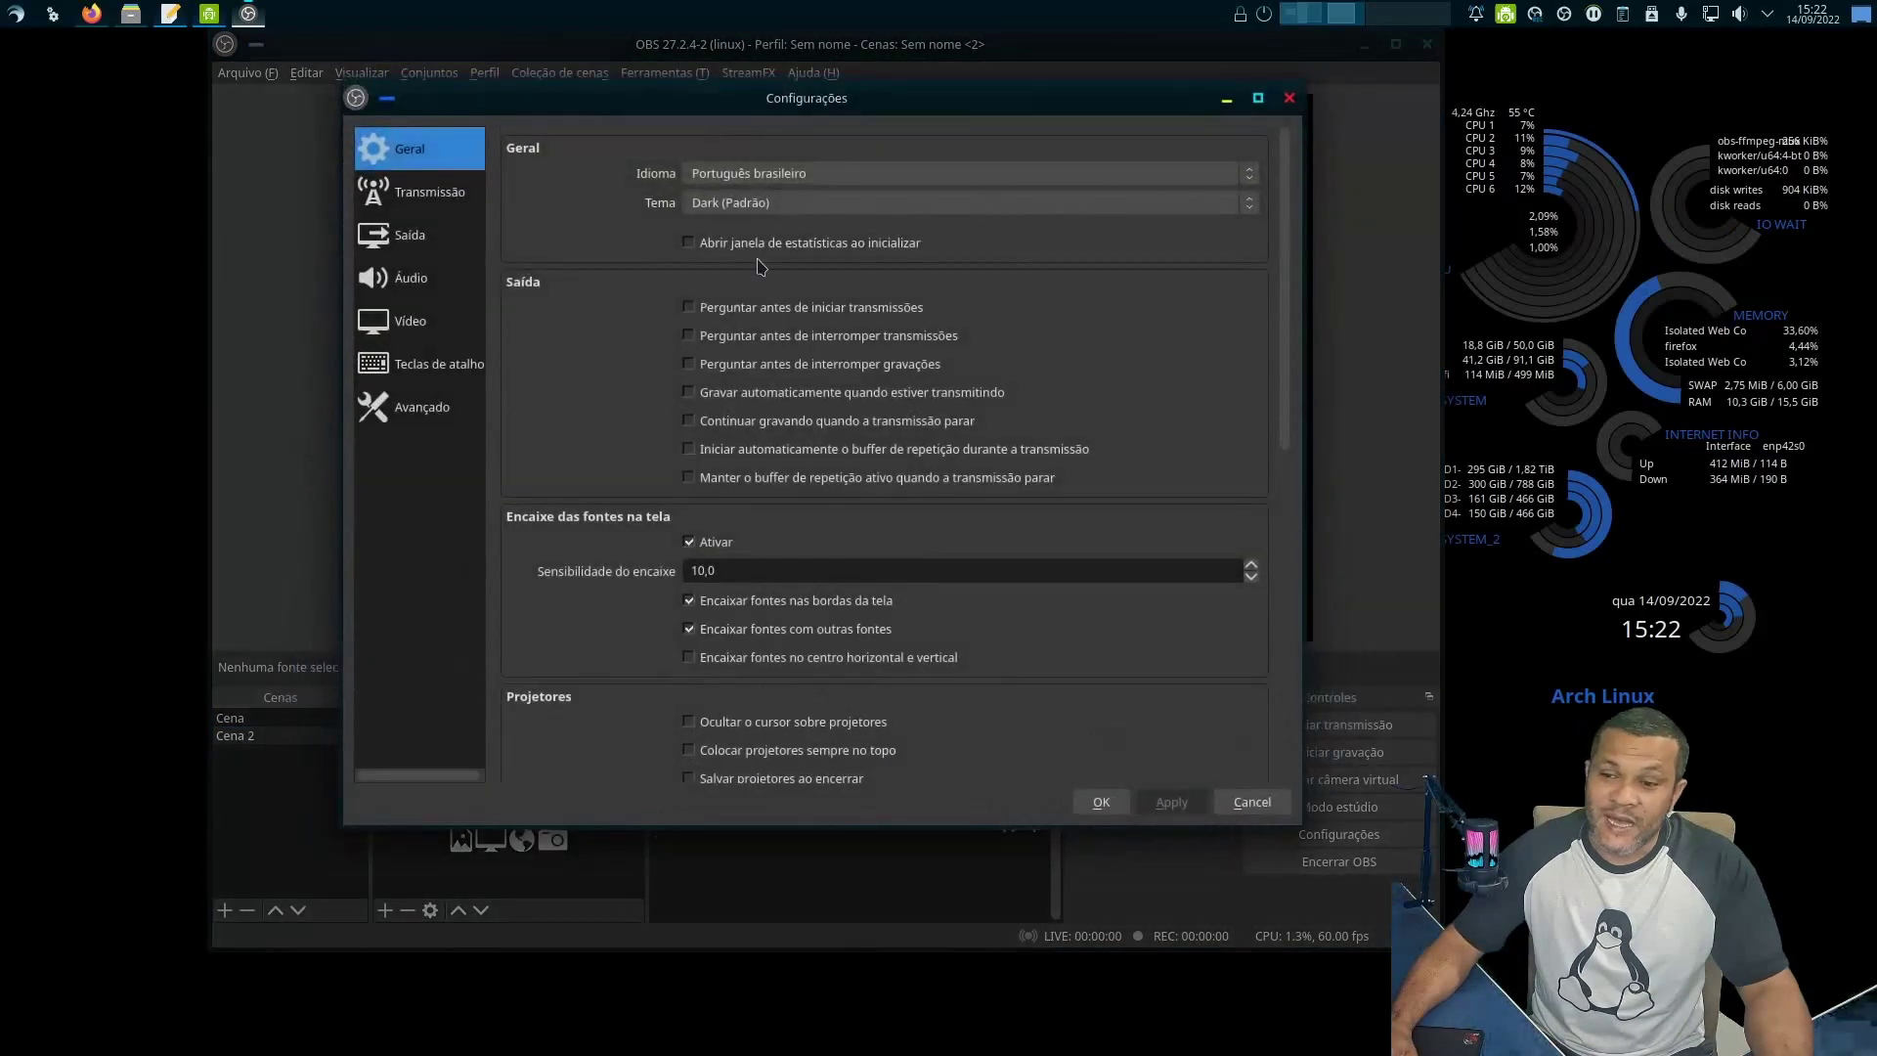
left_click(398, 281)
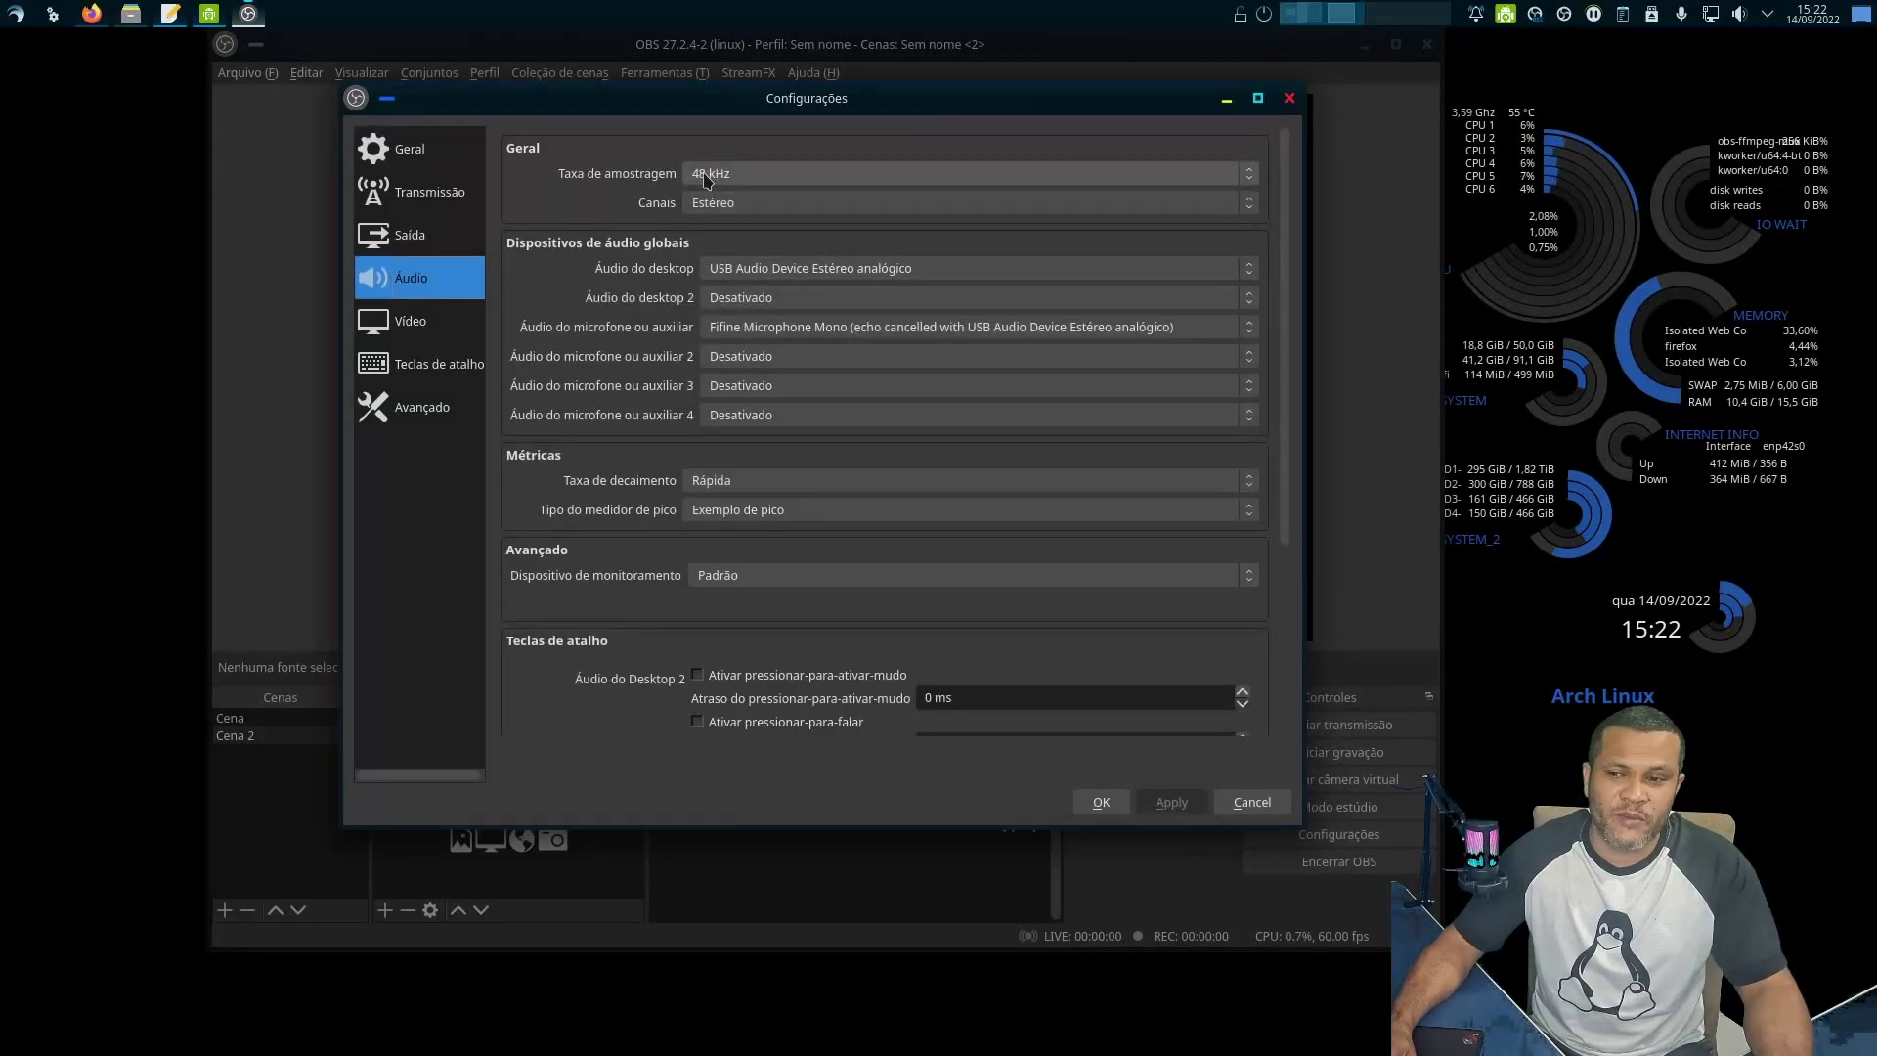
left_click(773, 176)
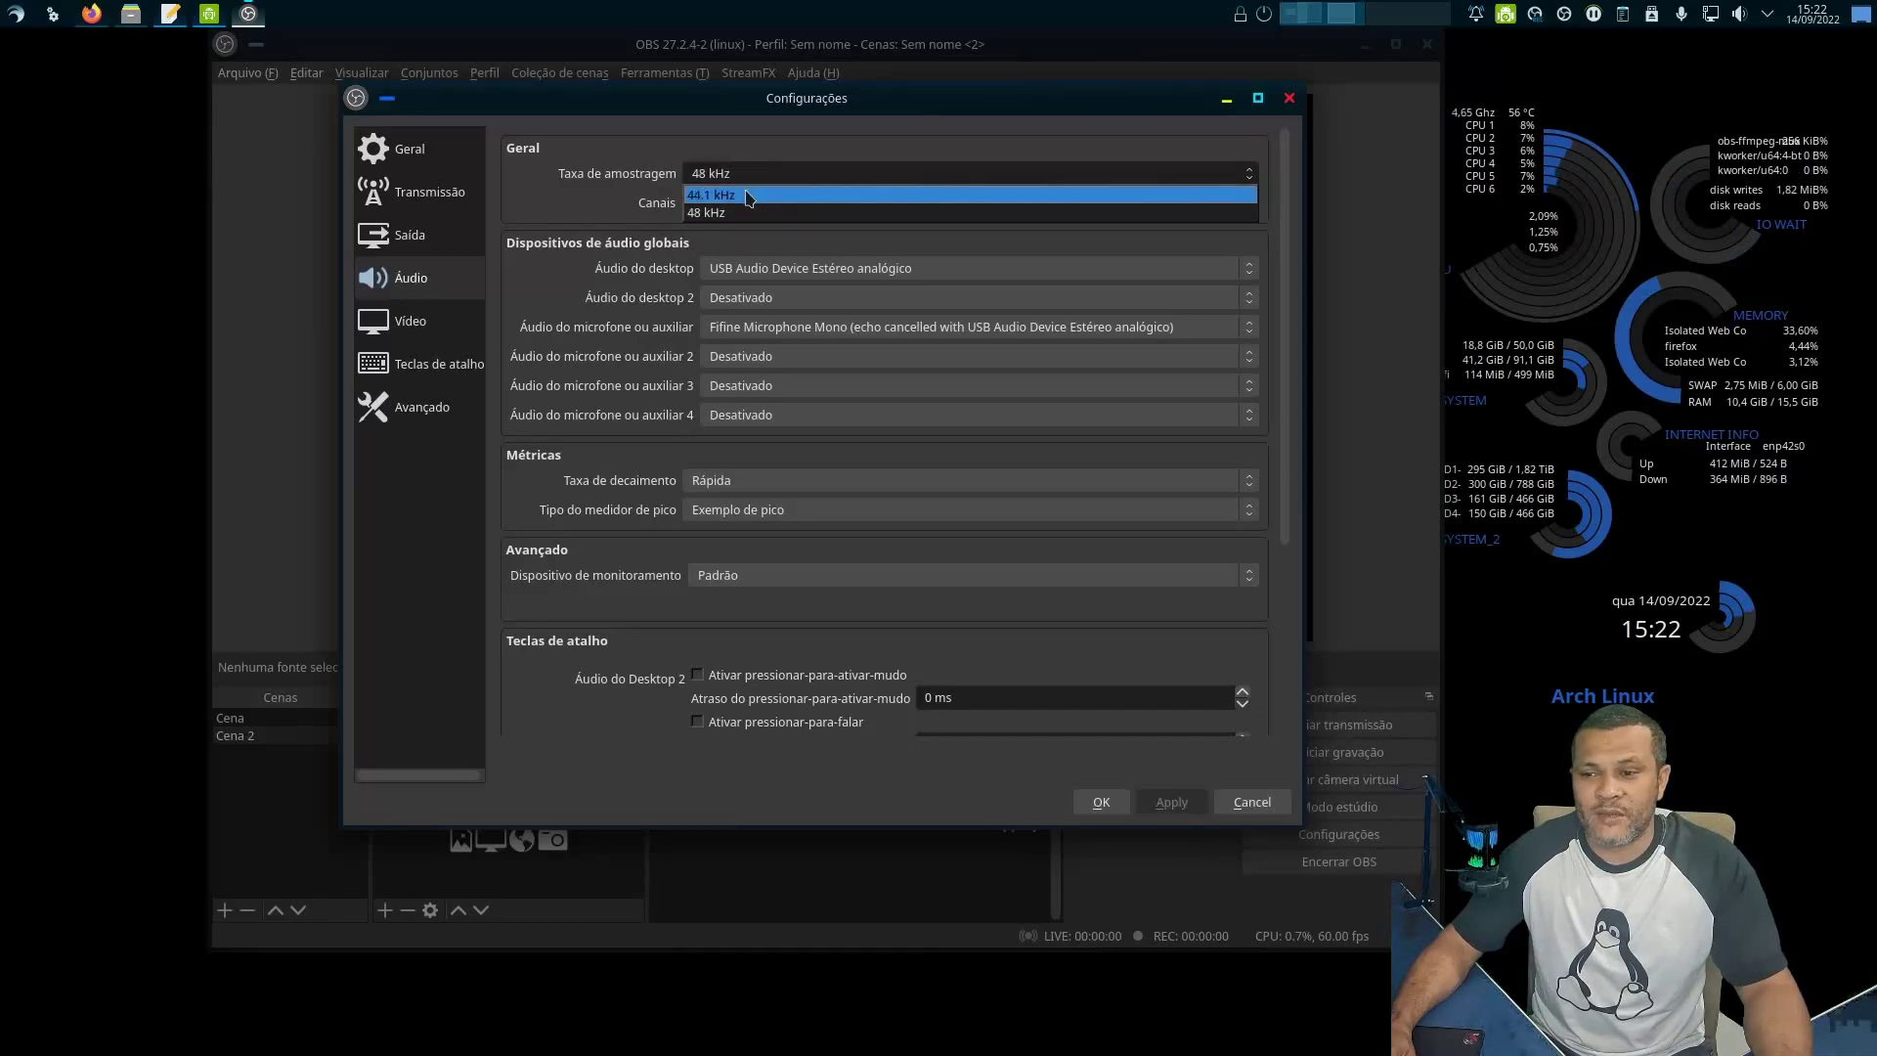
left_click(724, 168)
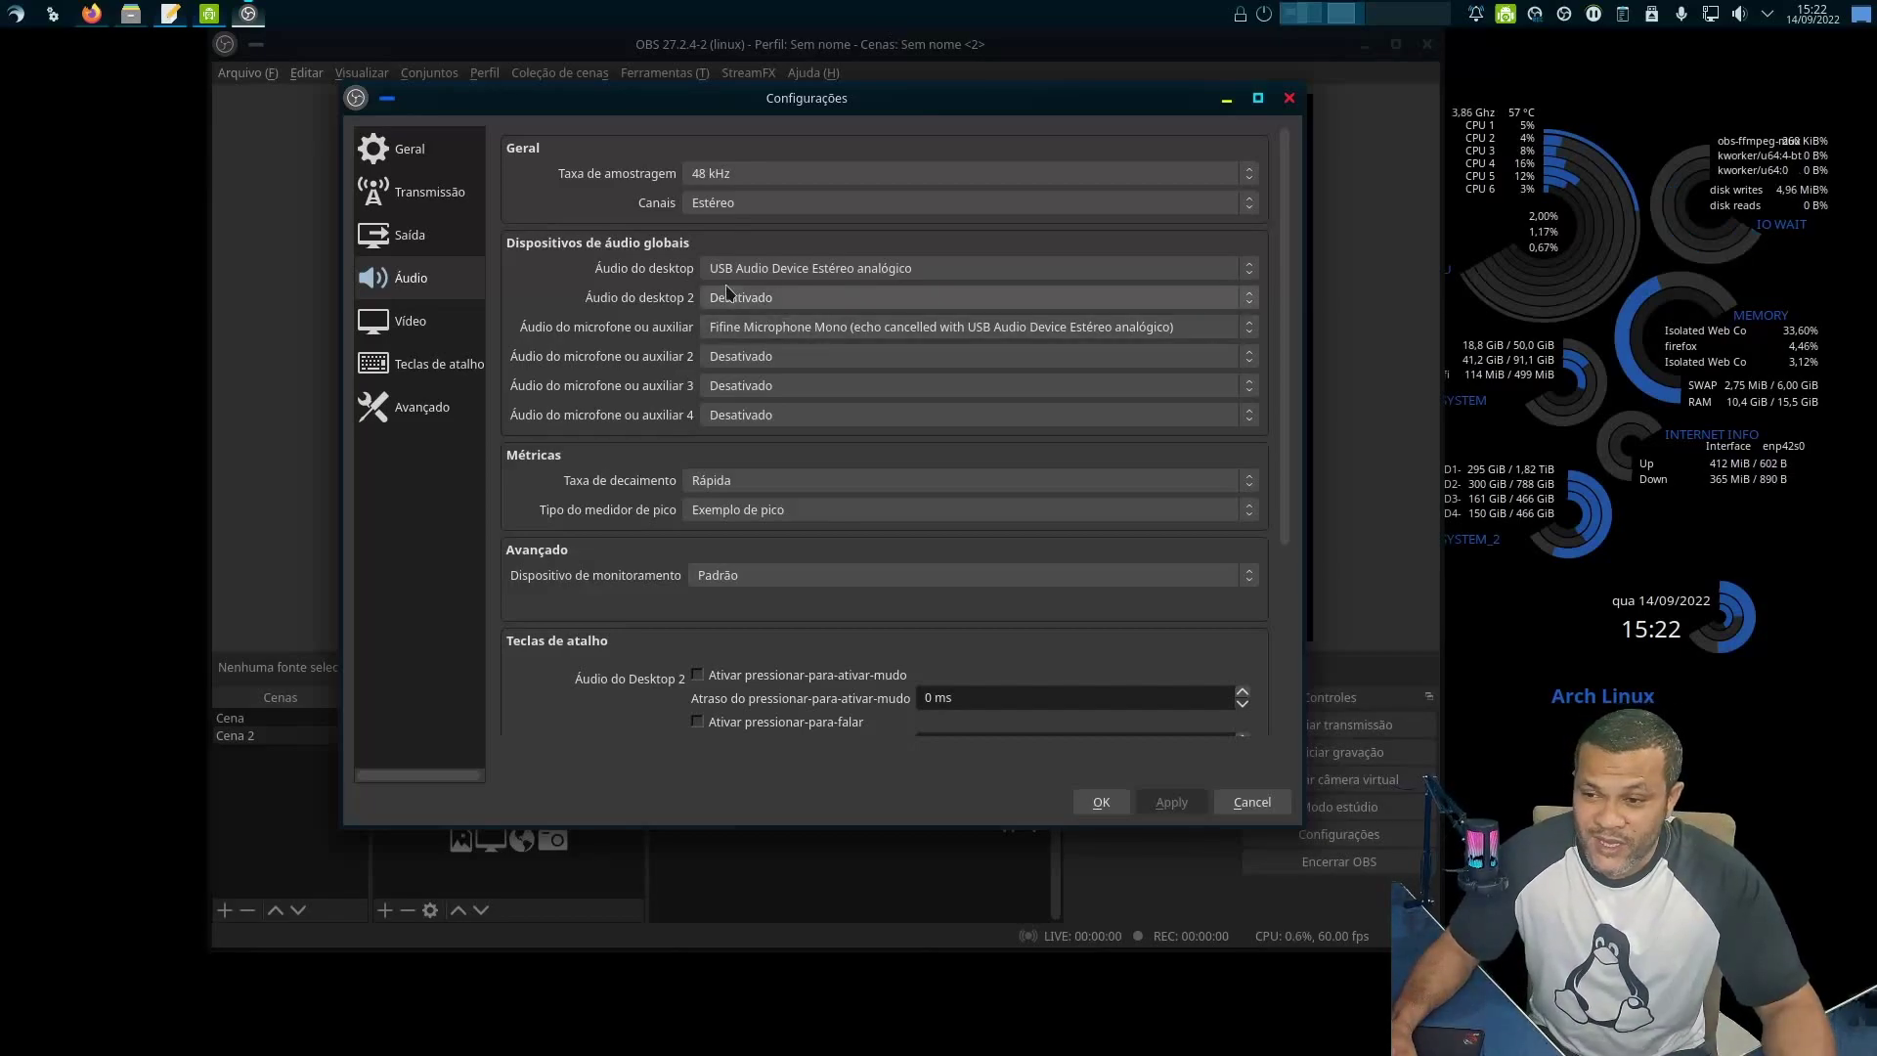
left_click(709, 182)
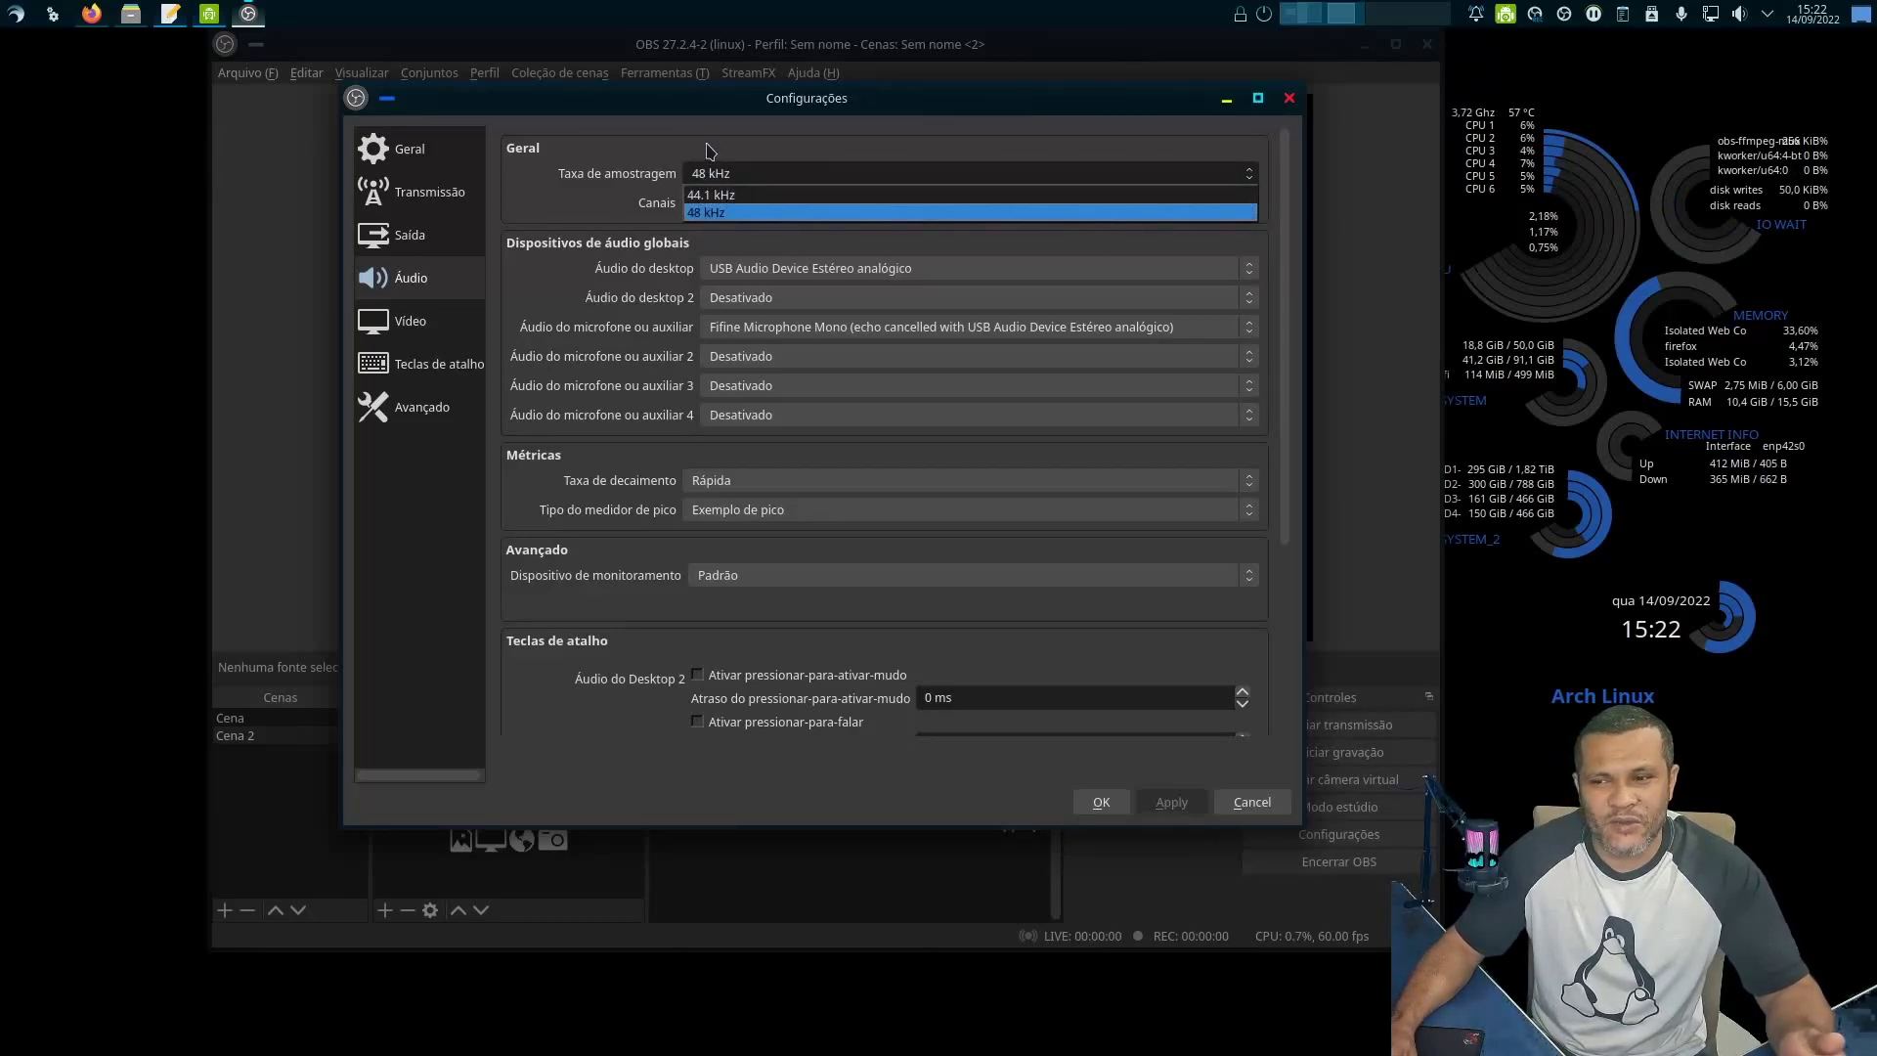
left_click(709, 150)
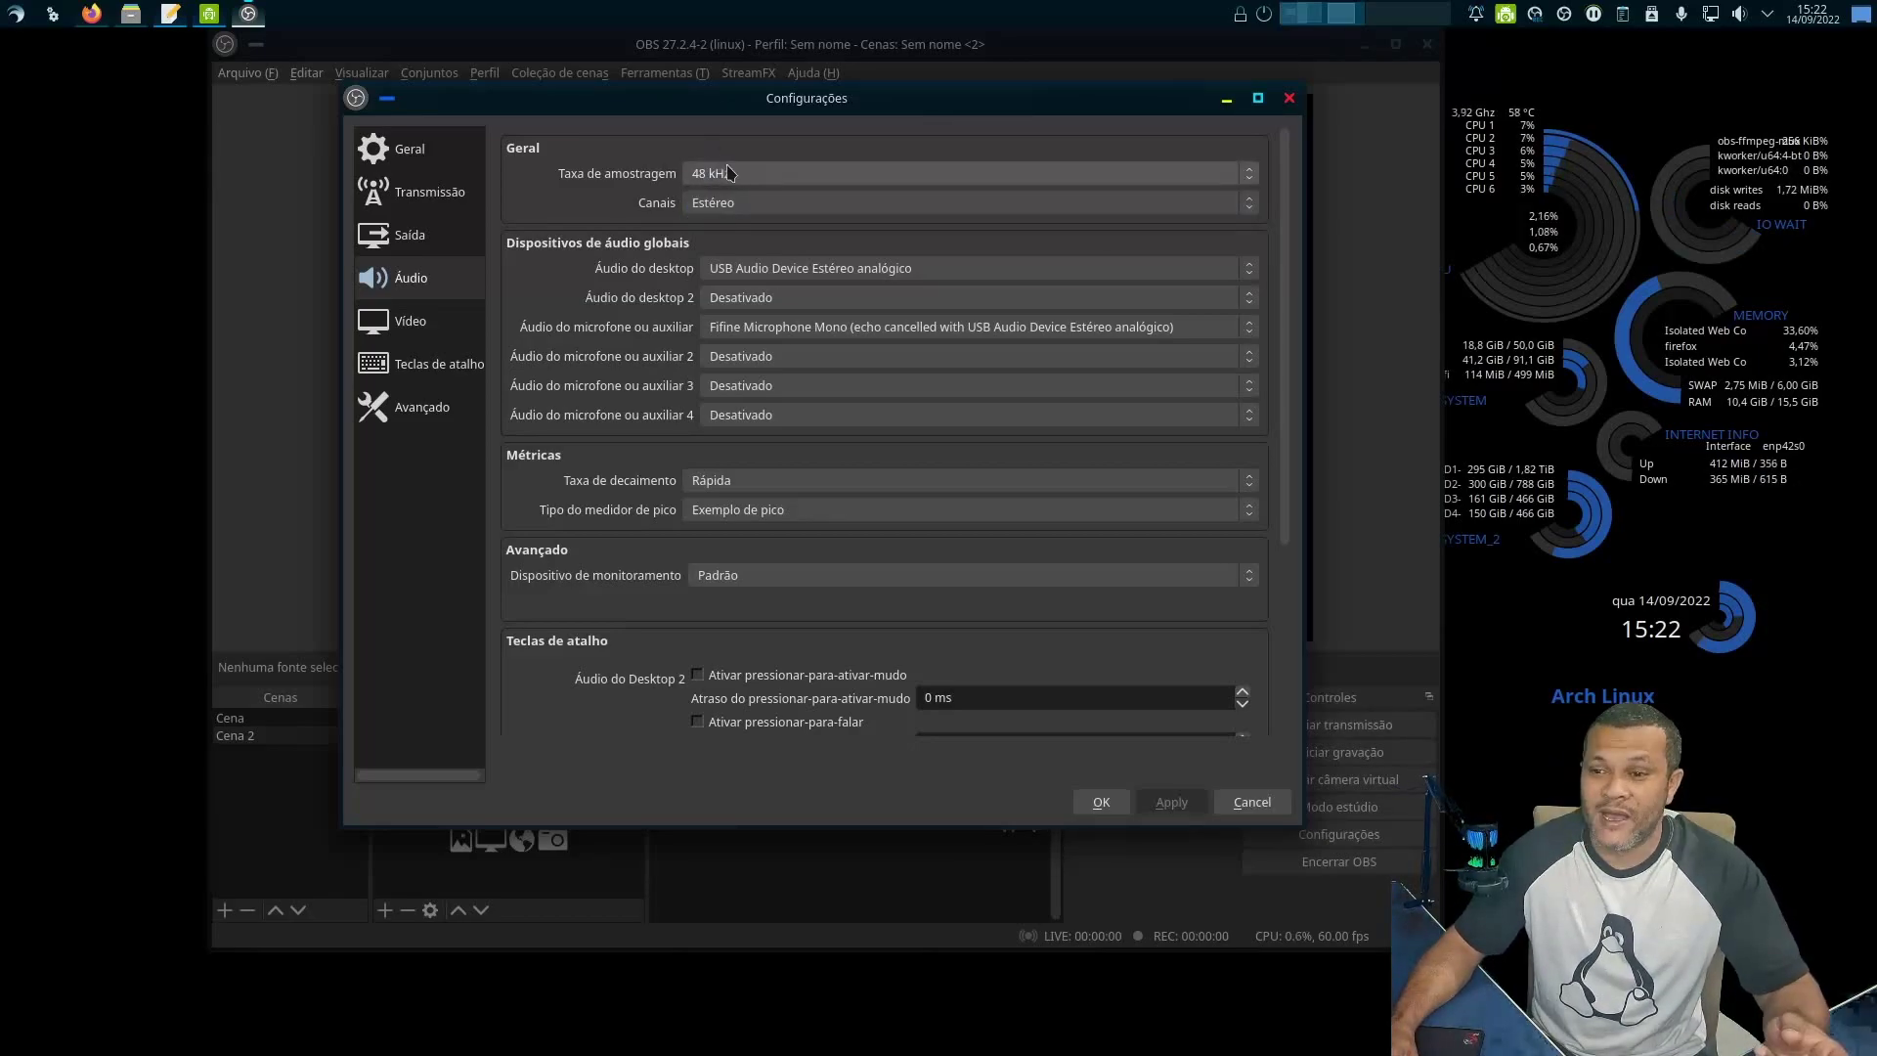
left_click(728, 176)
left_click(730, 177)
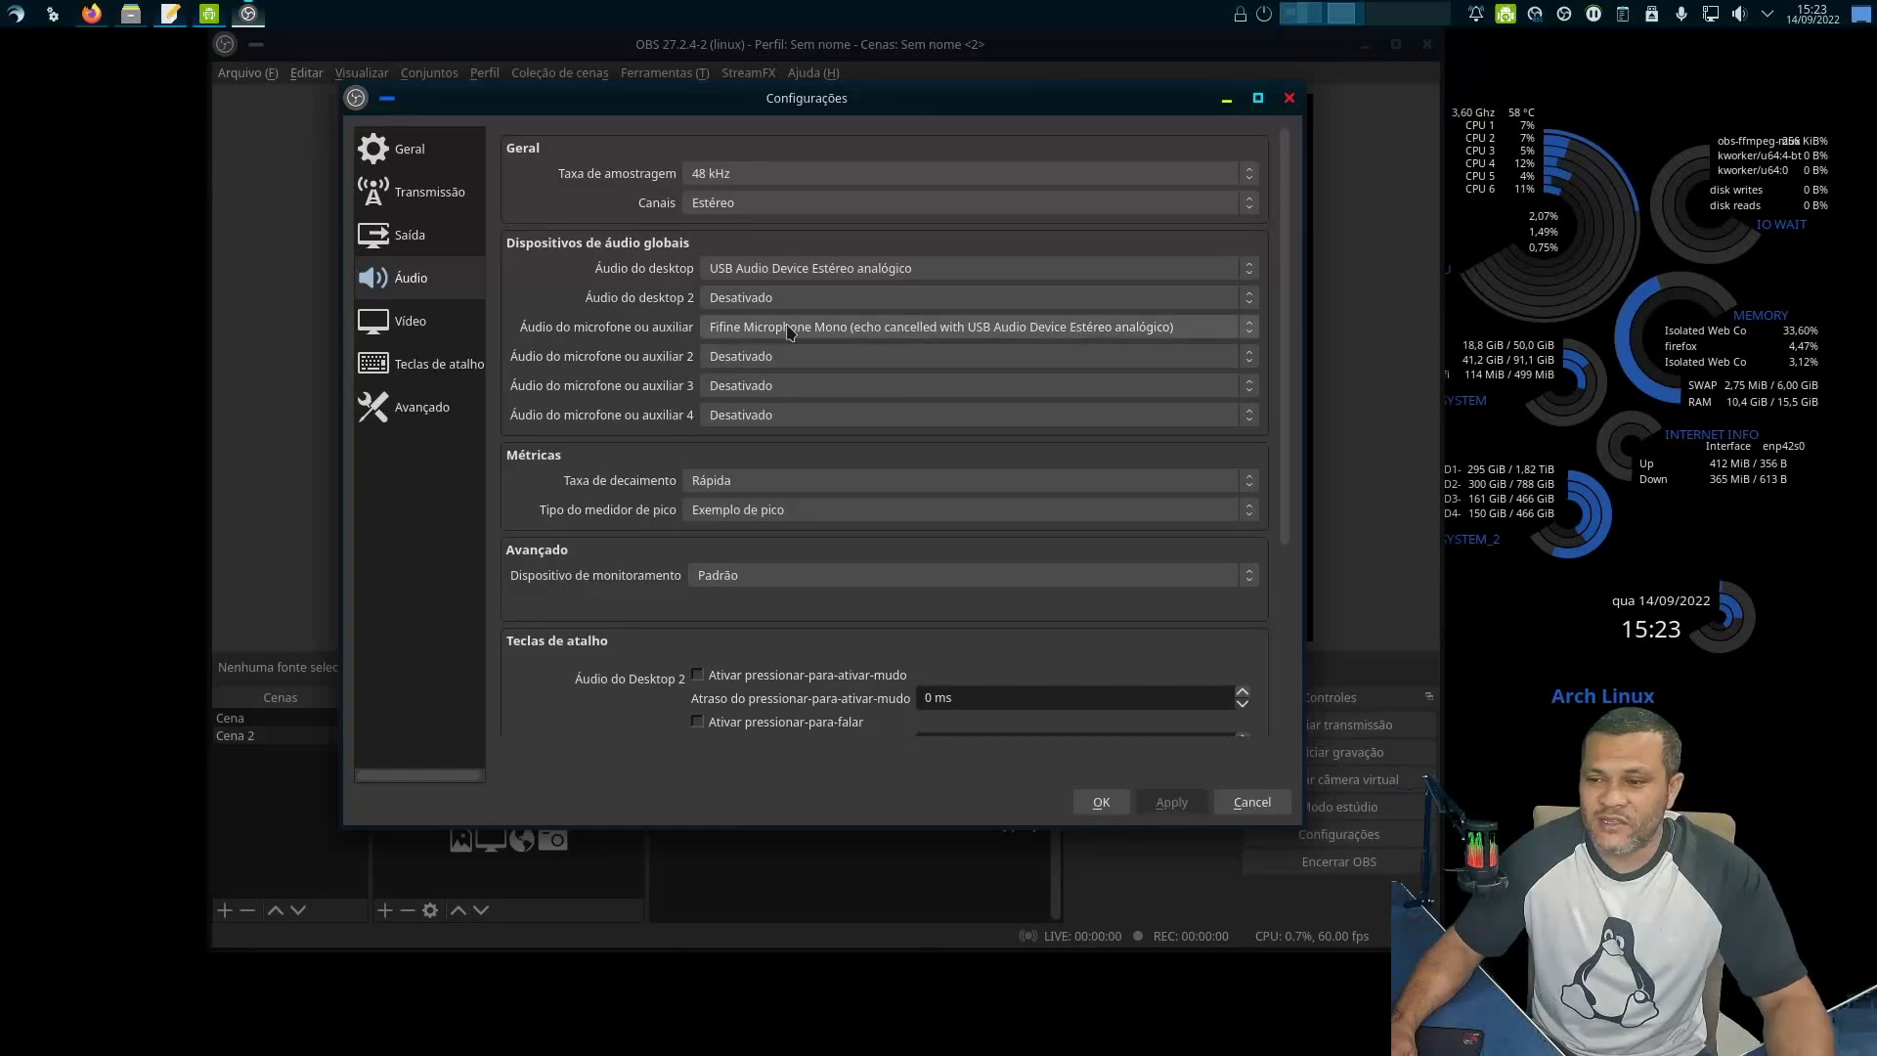
left_click(1251, 802)
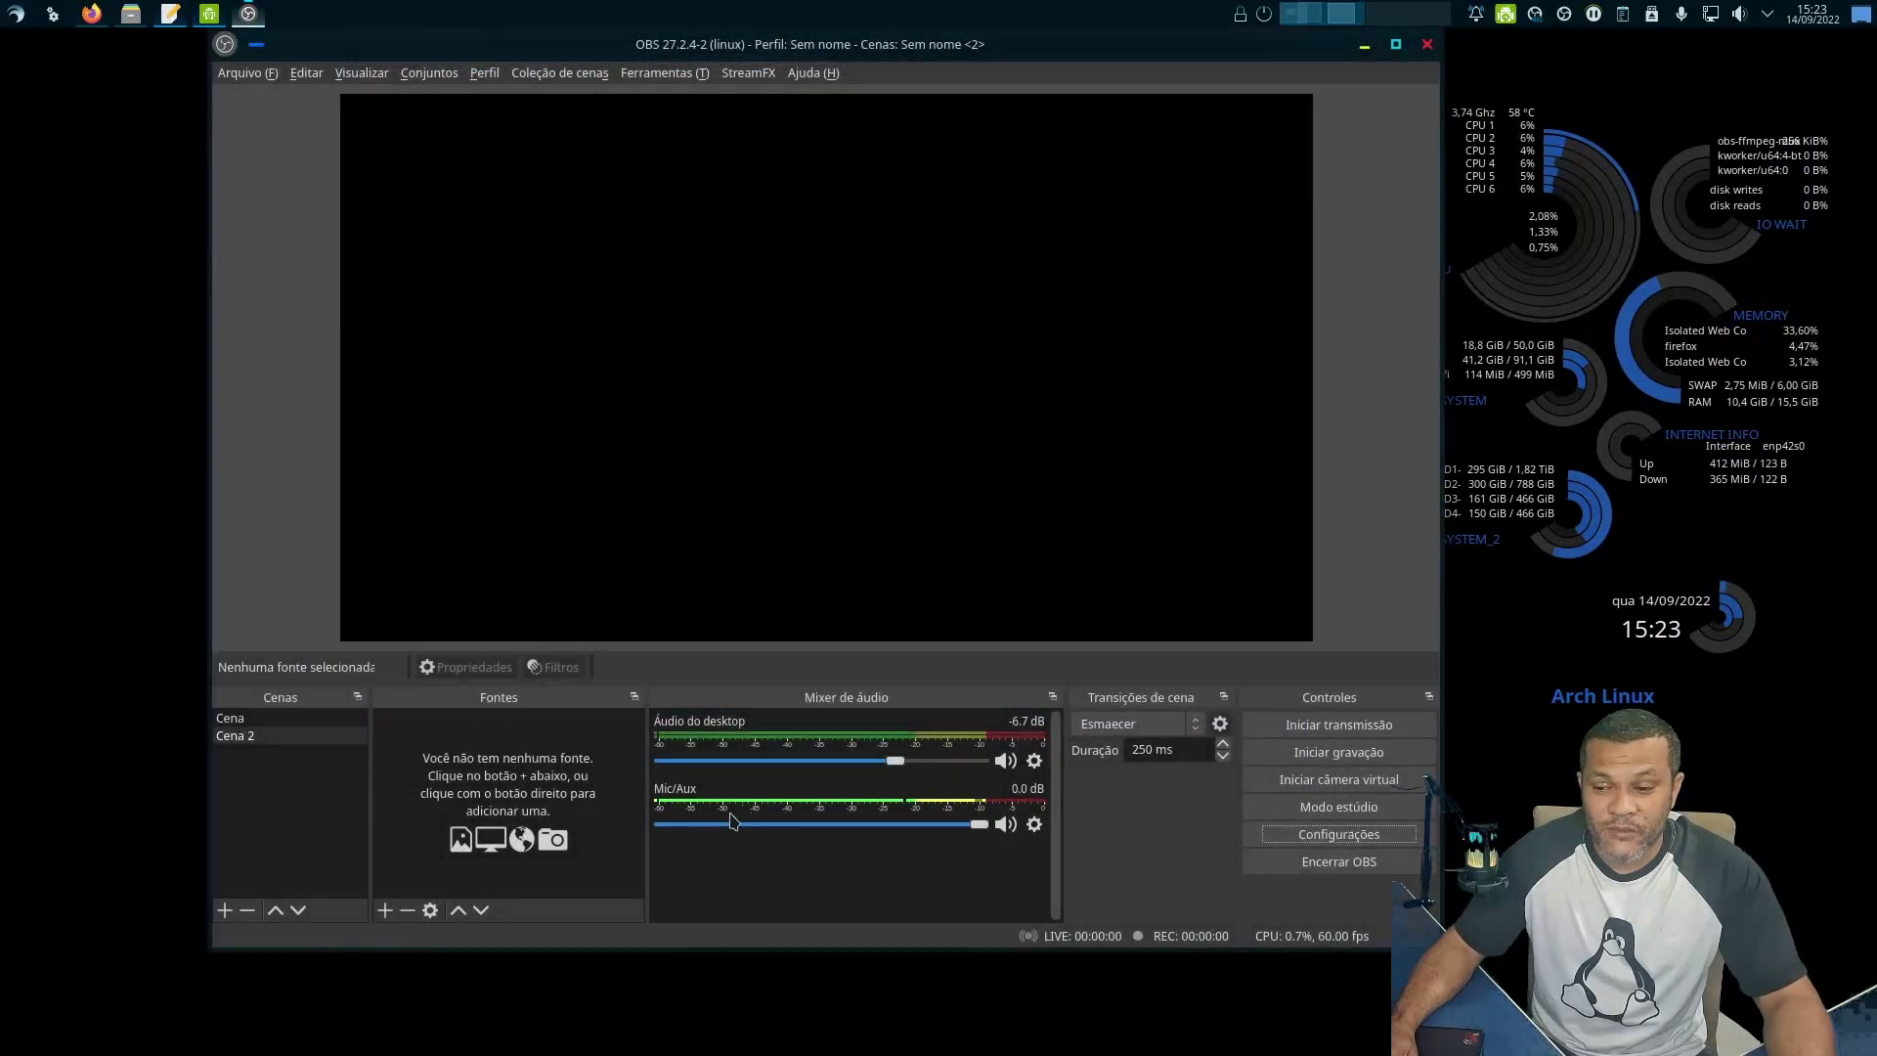
Check which input devices are offered in the Mic/Aux properties, and leave the dialog without saving.
left_click(1034, 825)
left_click(1088, 787)
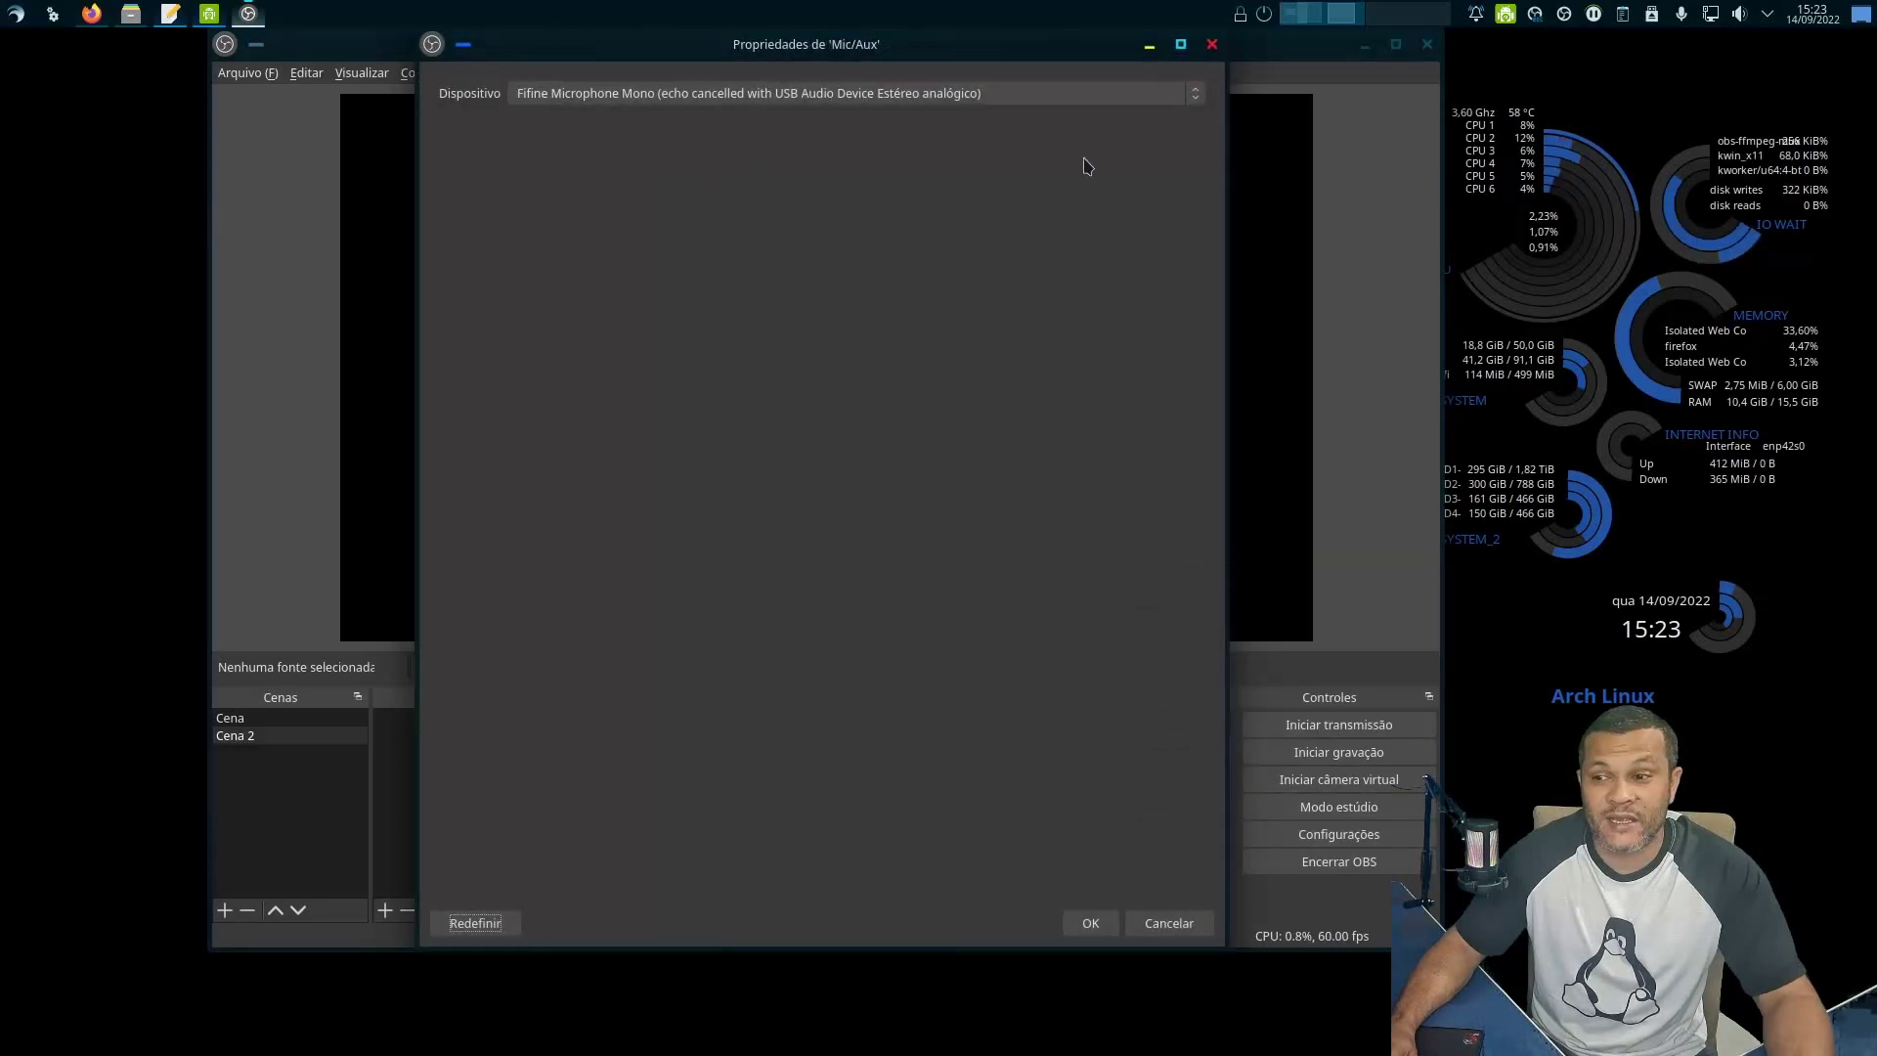
left_click(1193, 93)
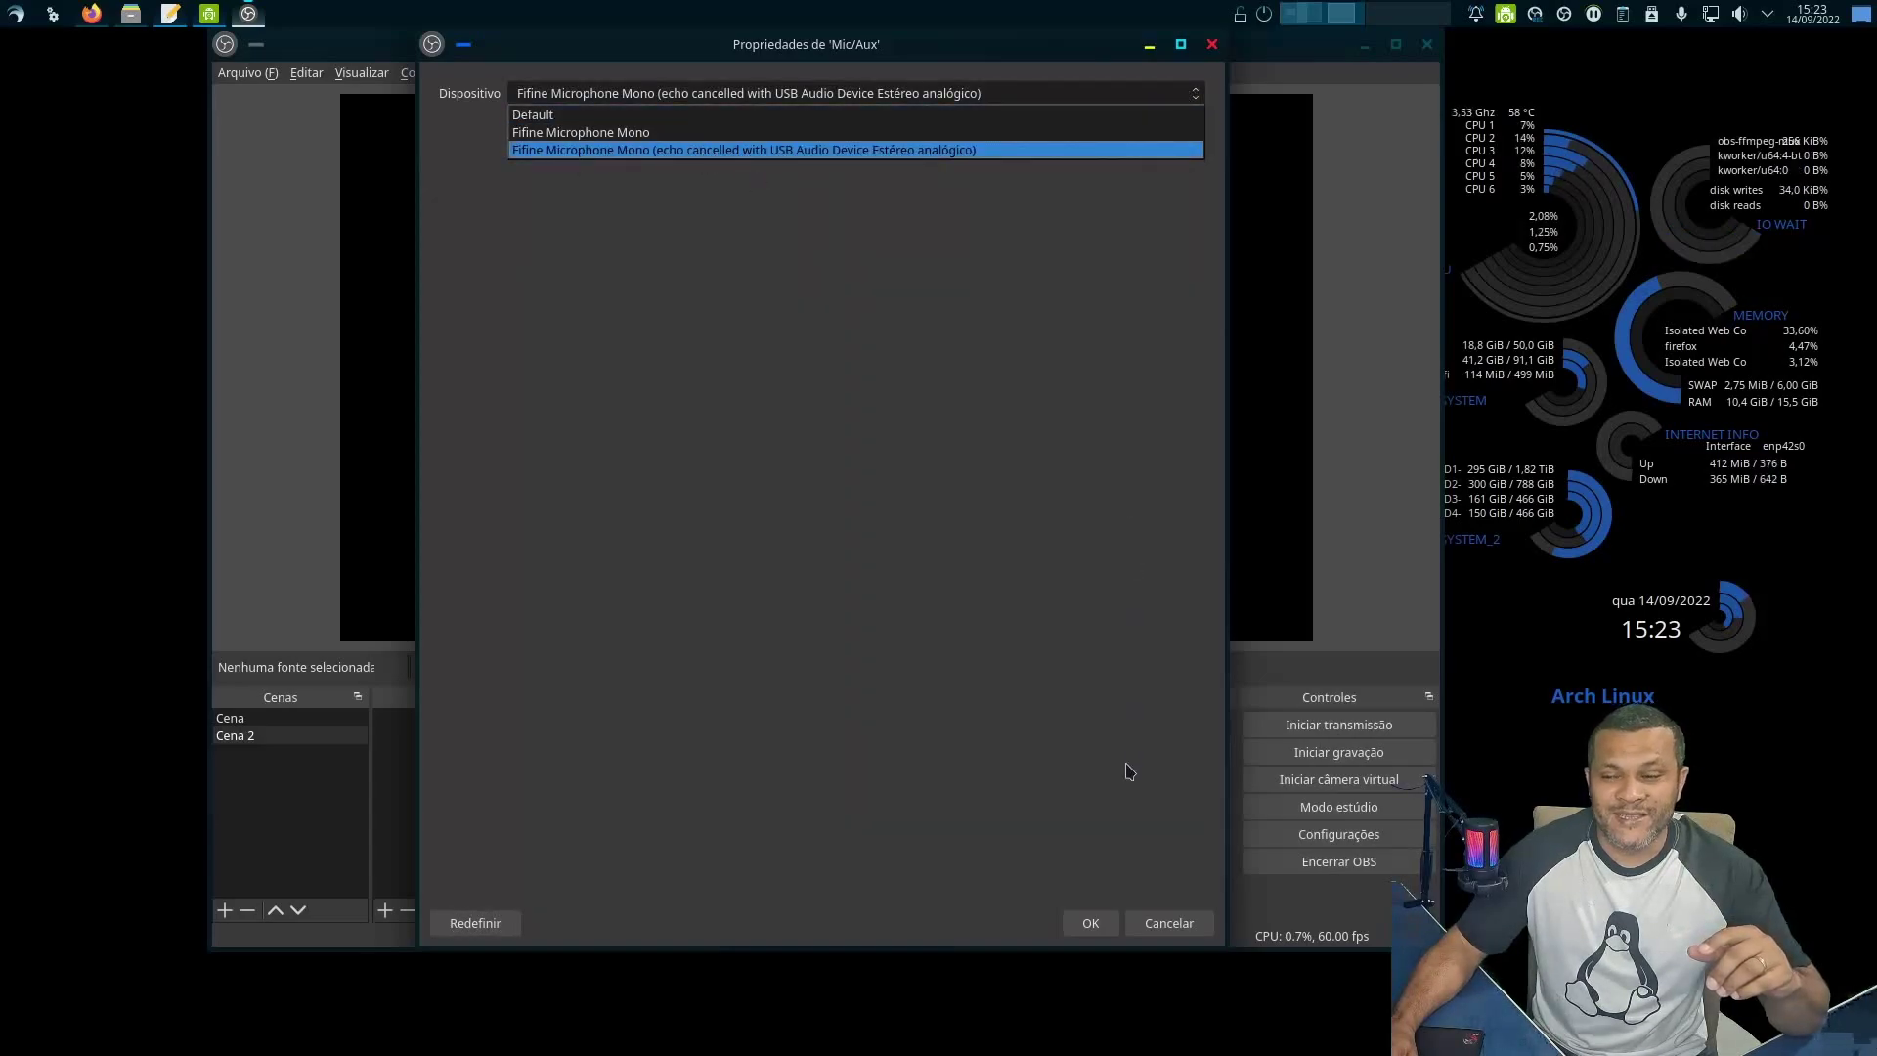
left_click(1162, 931)
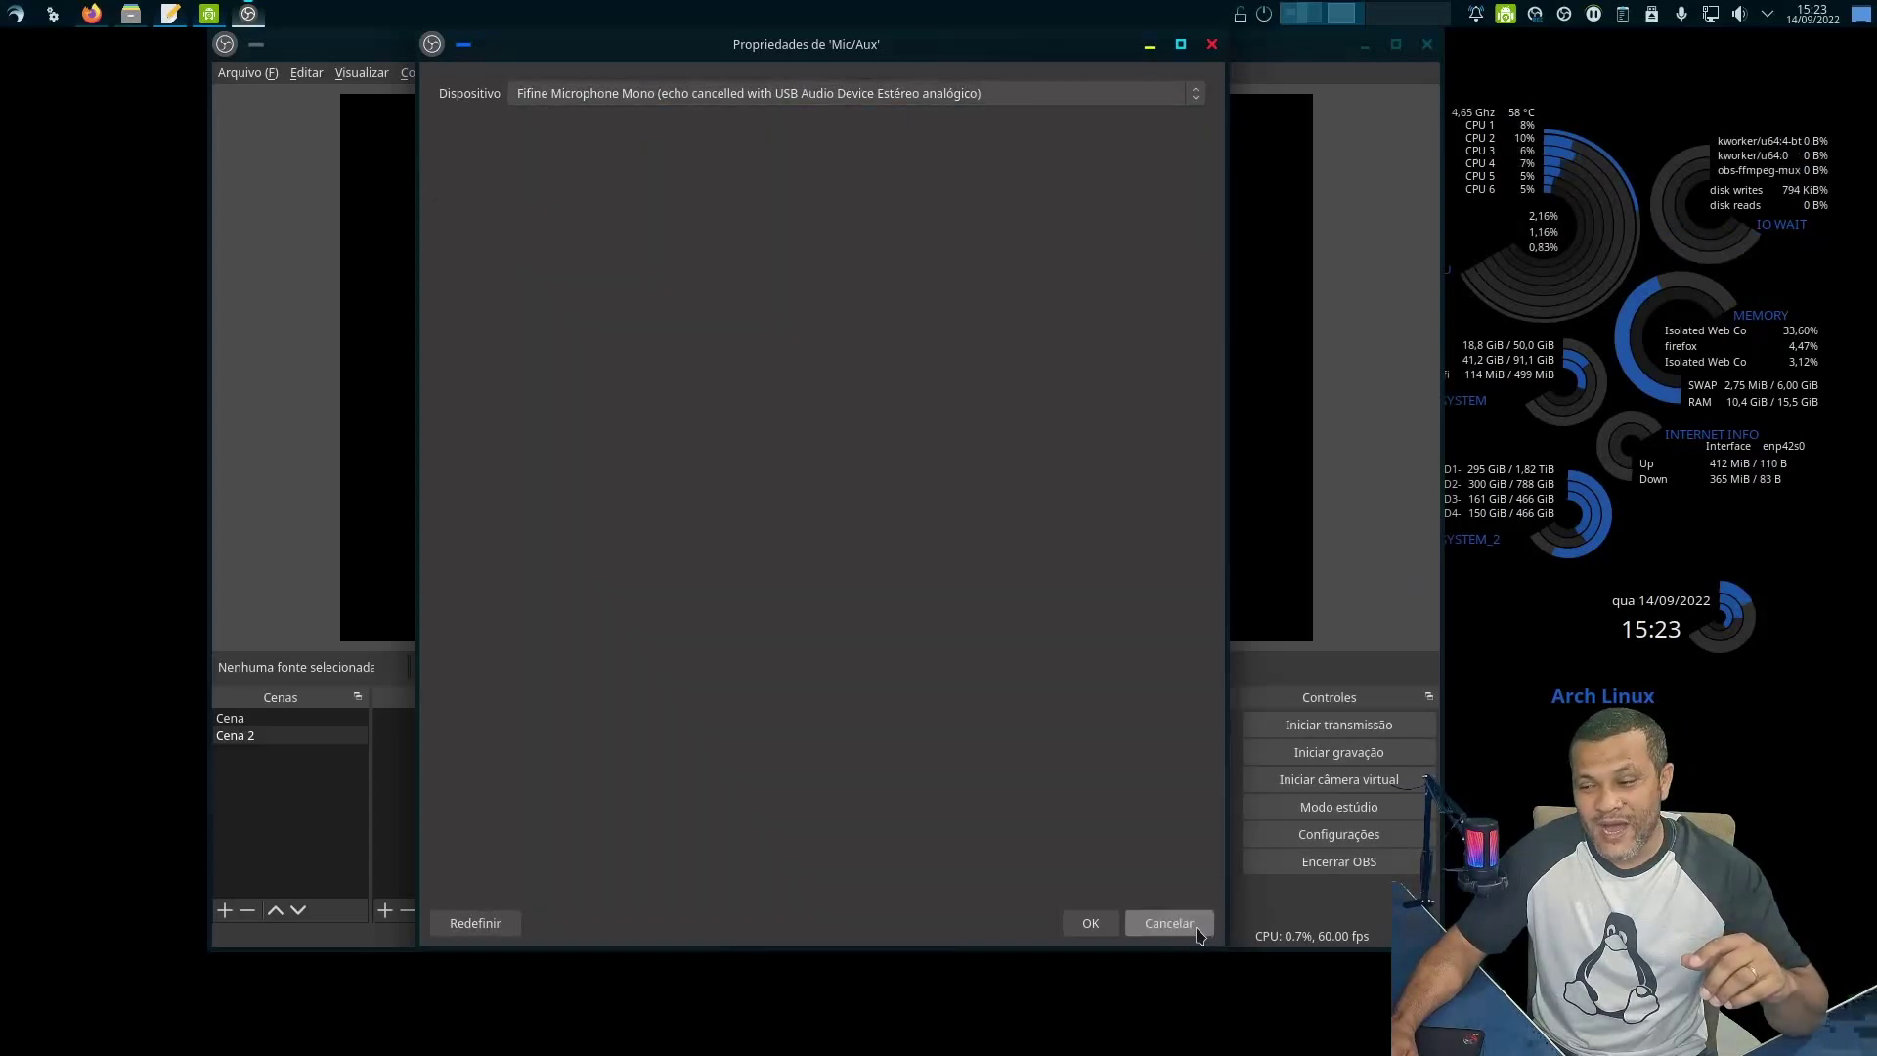
left_click(1166, 925)
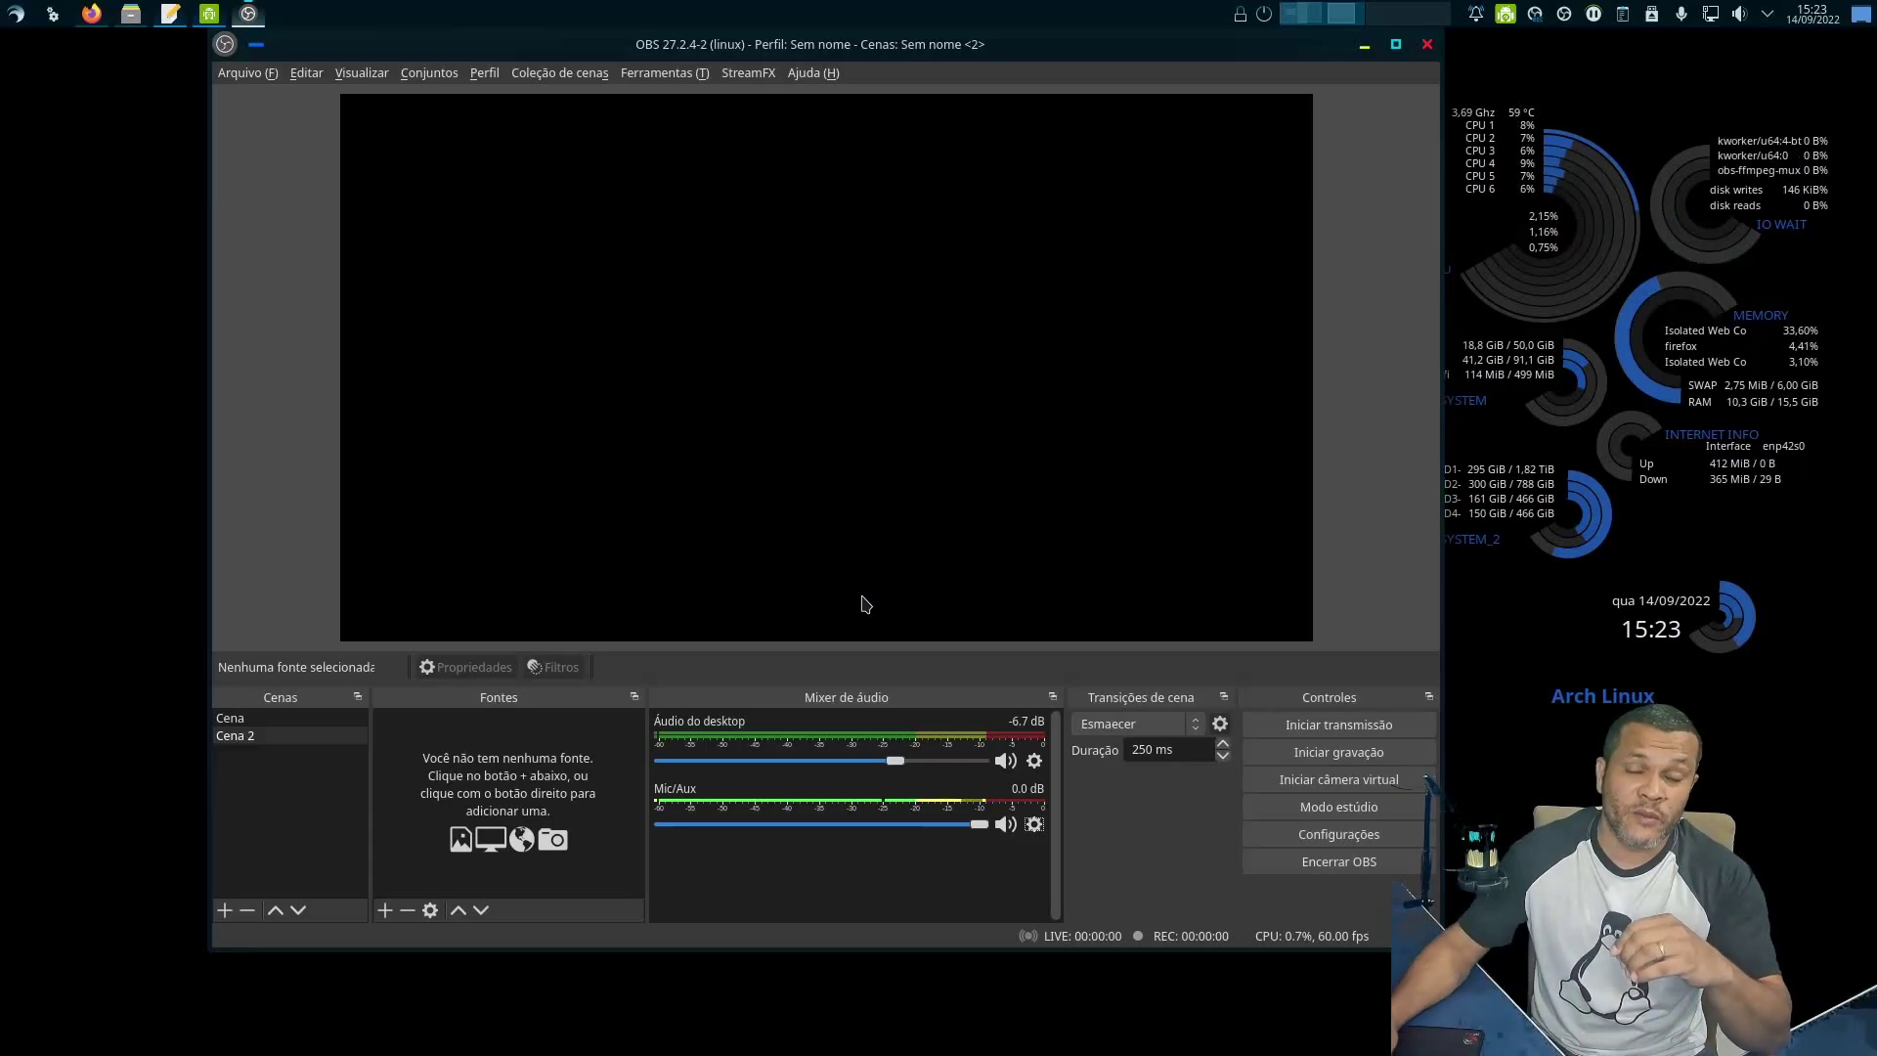
Switch to Firefox and look through the Medium article on Linux microphone noise cancellation, including plugin installation, the PipeWire filter chain and systemd service.
left_click(91, 13)
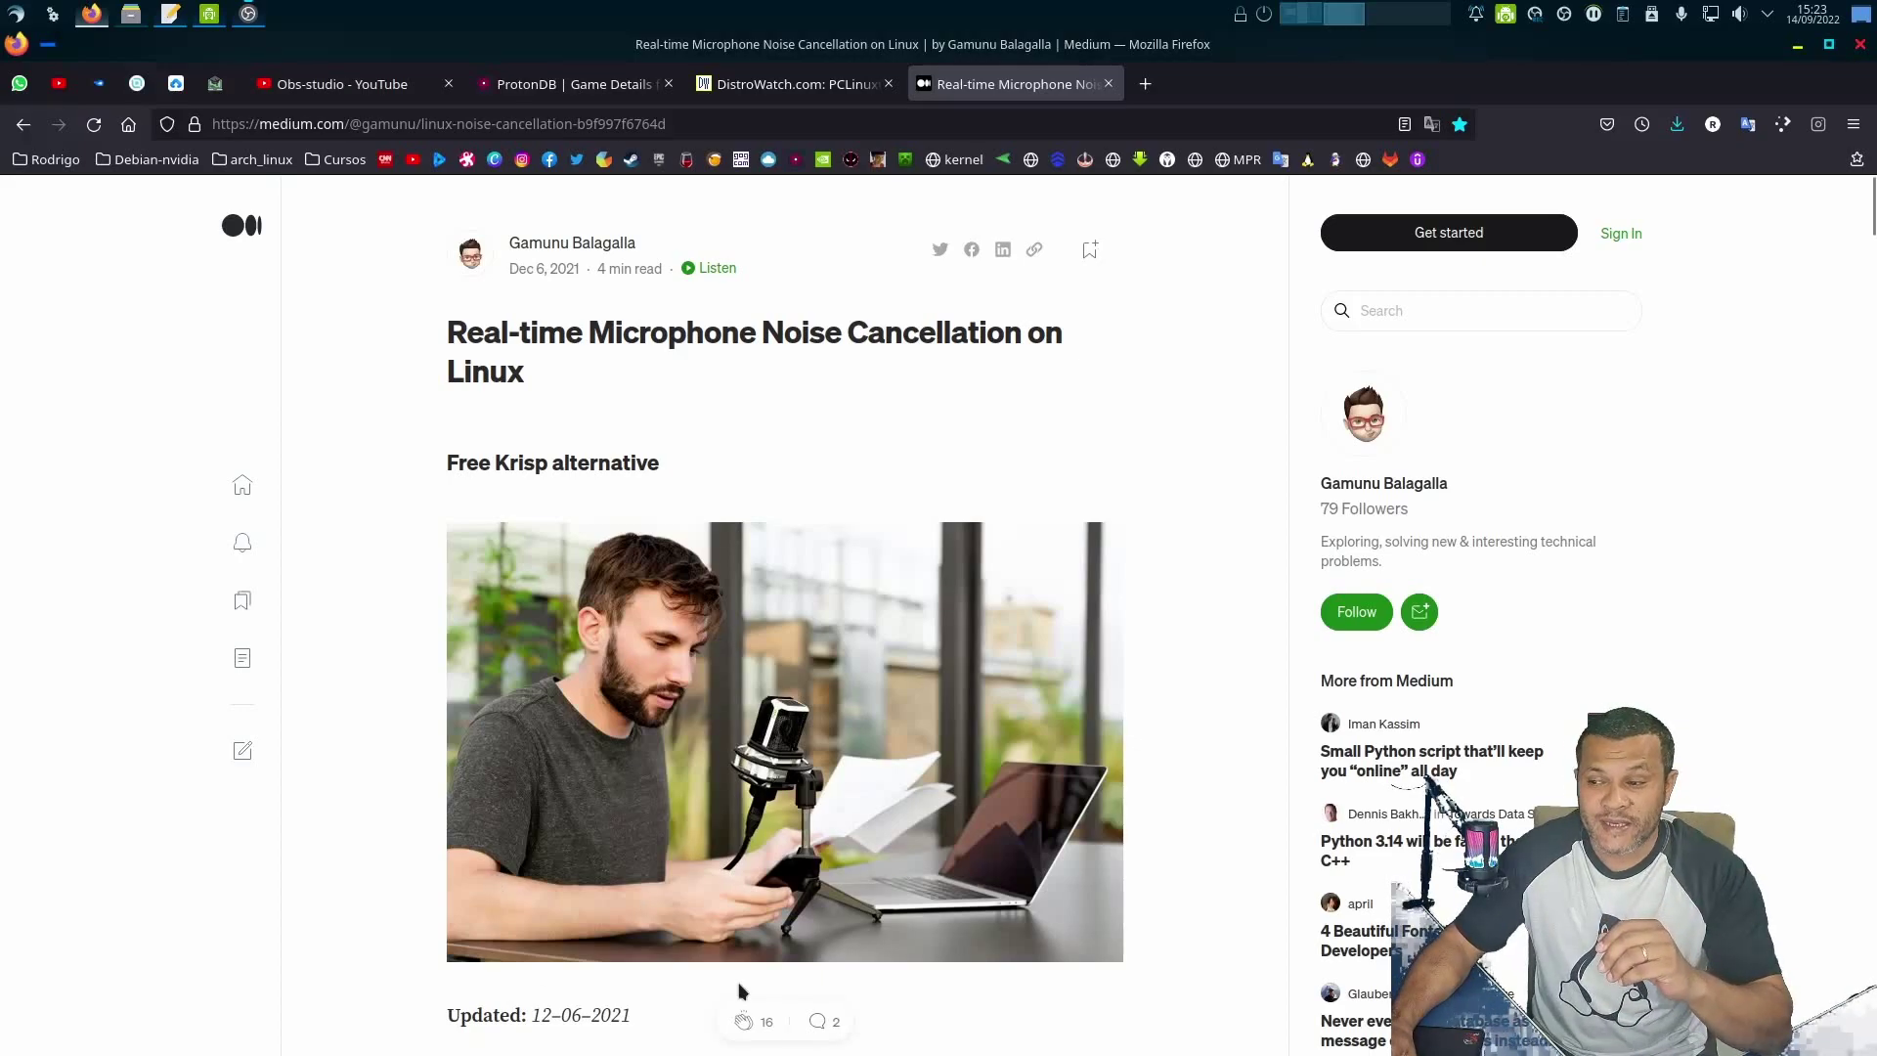
scroll(570, 751, "down", 4)
scroll(569, 751, "down", 3)
scroll(596, 764, "down", 3)
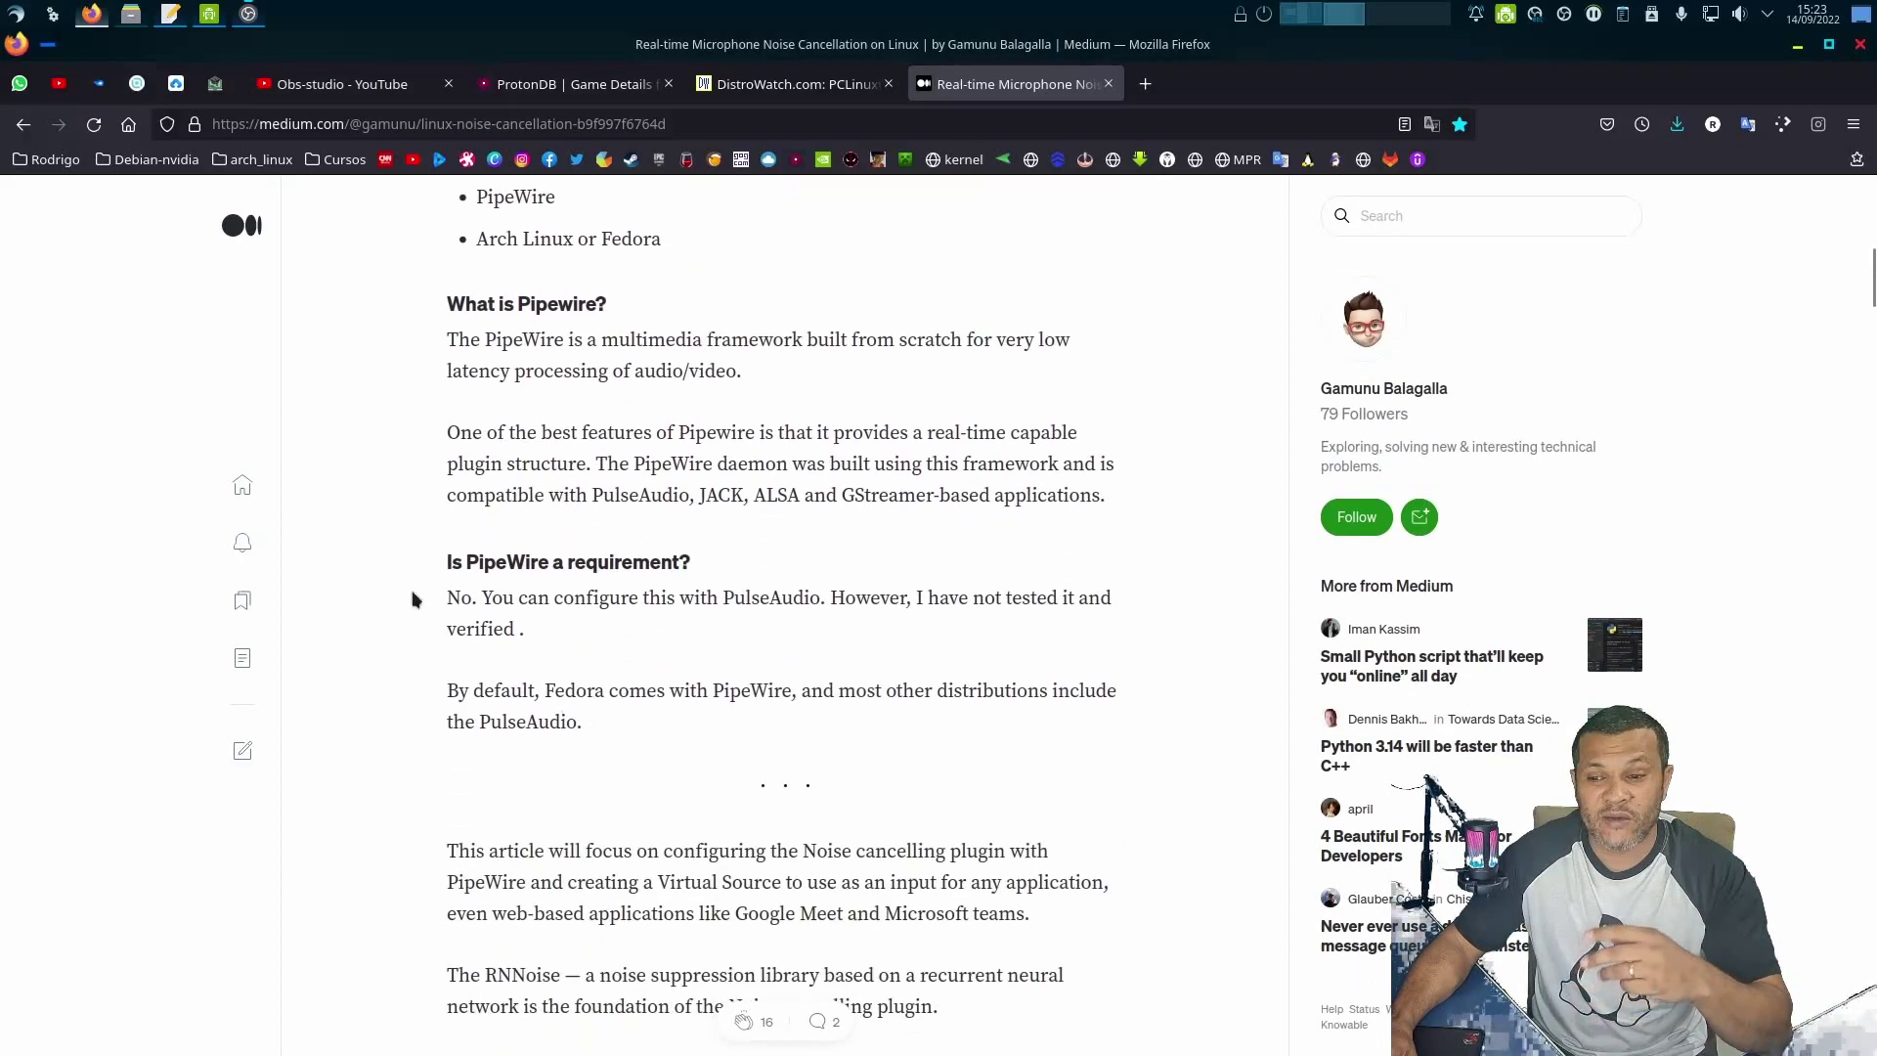
left_click_drag(448, 304, 645, 308)
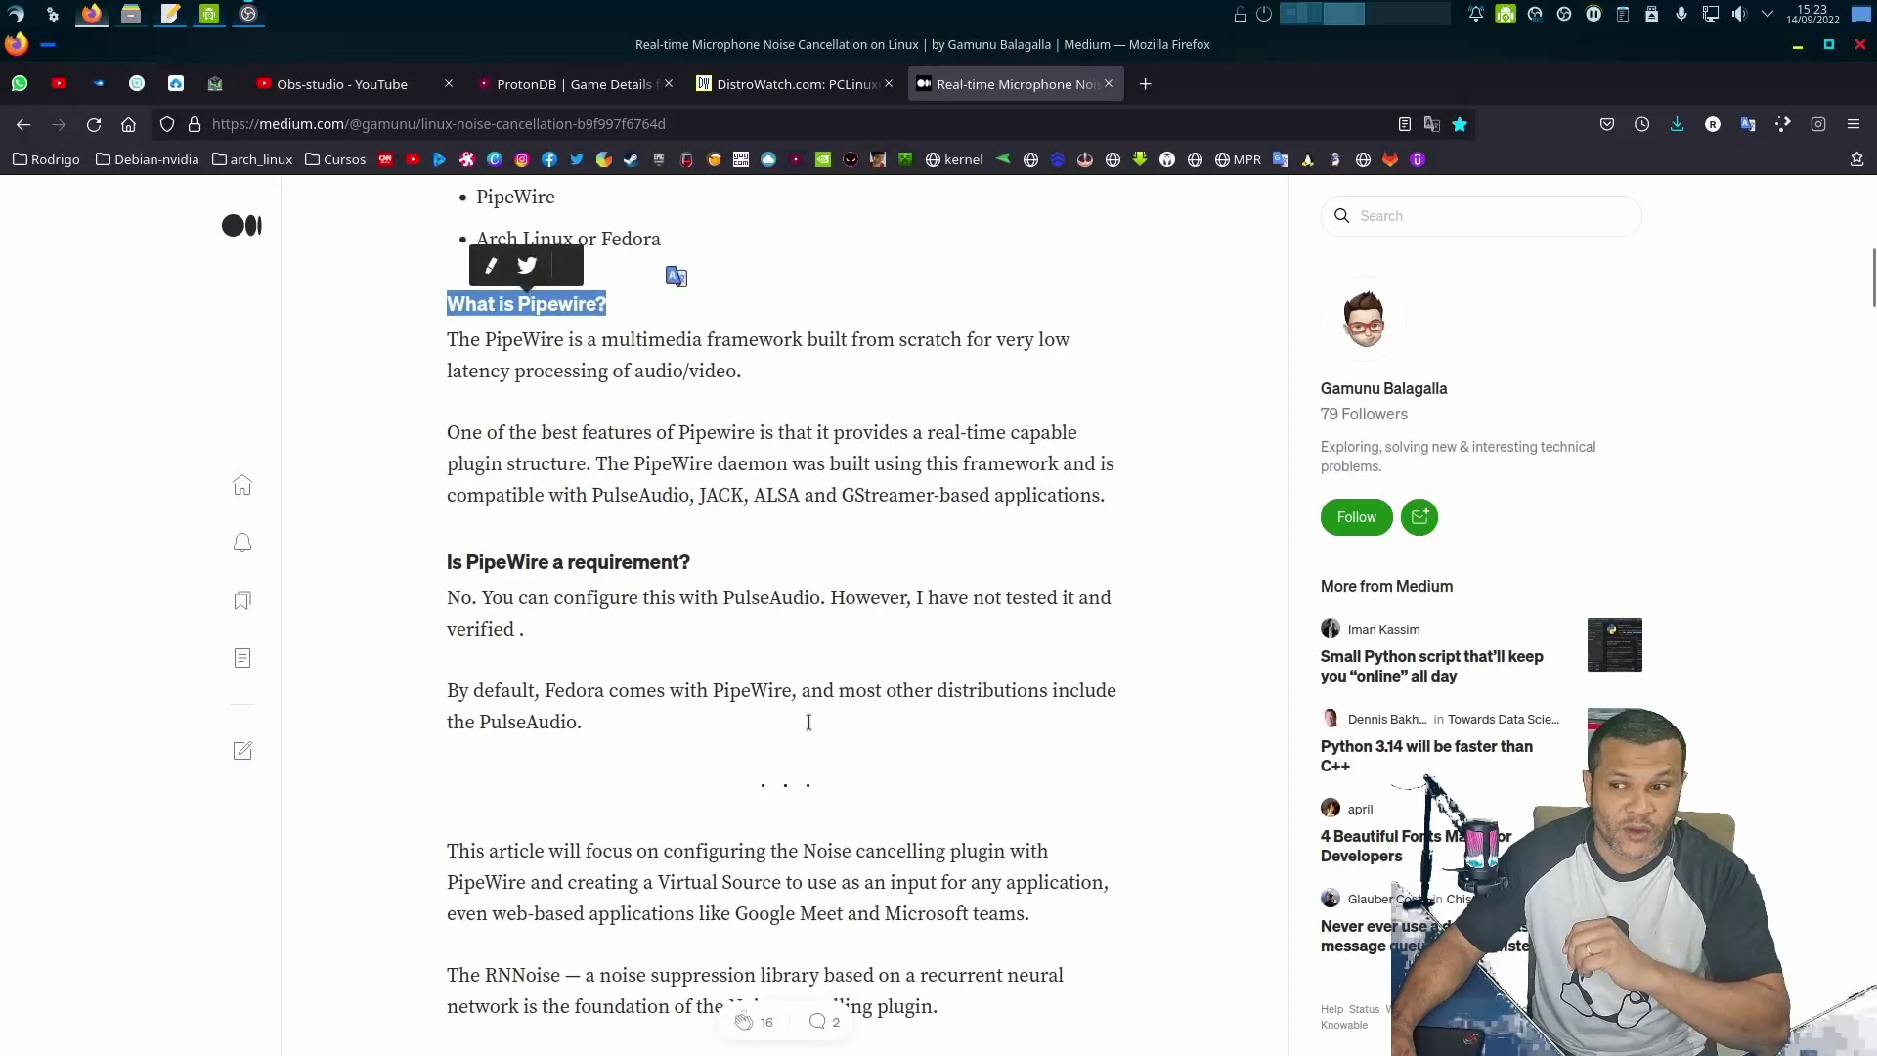
scroll(761, 806, "down", 4)
scroll(760, 811, "down", 4)
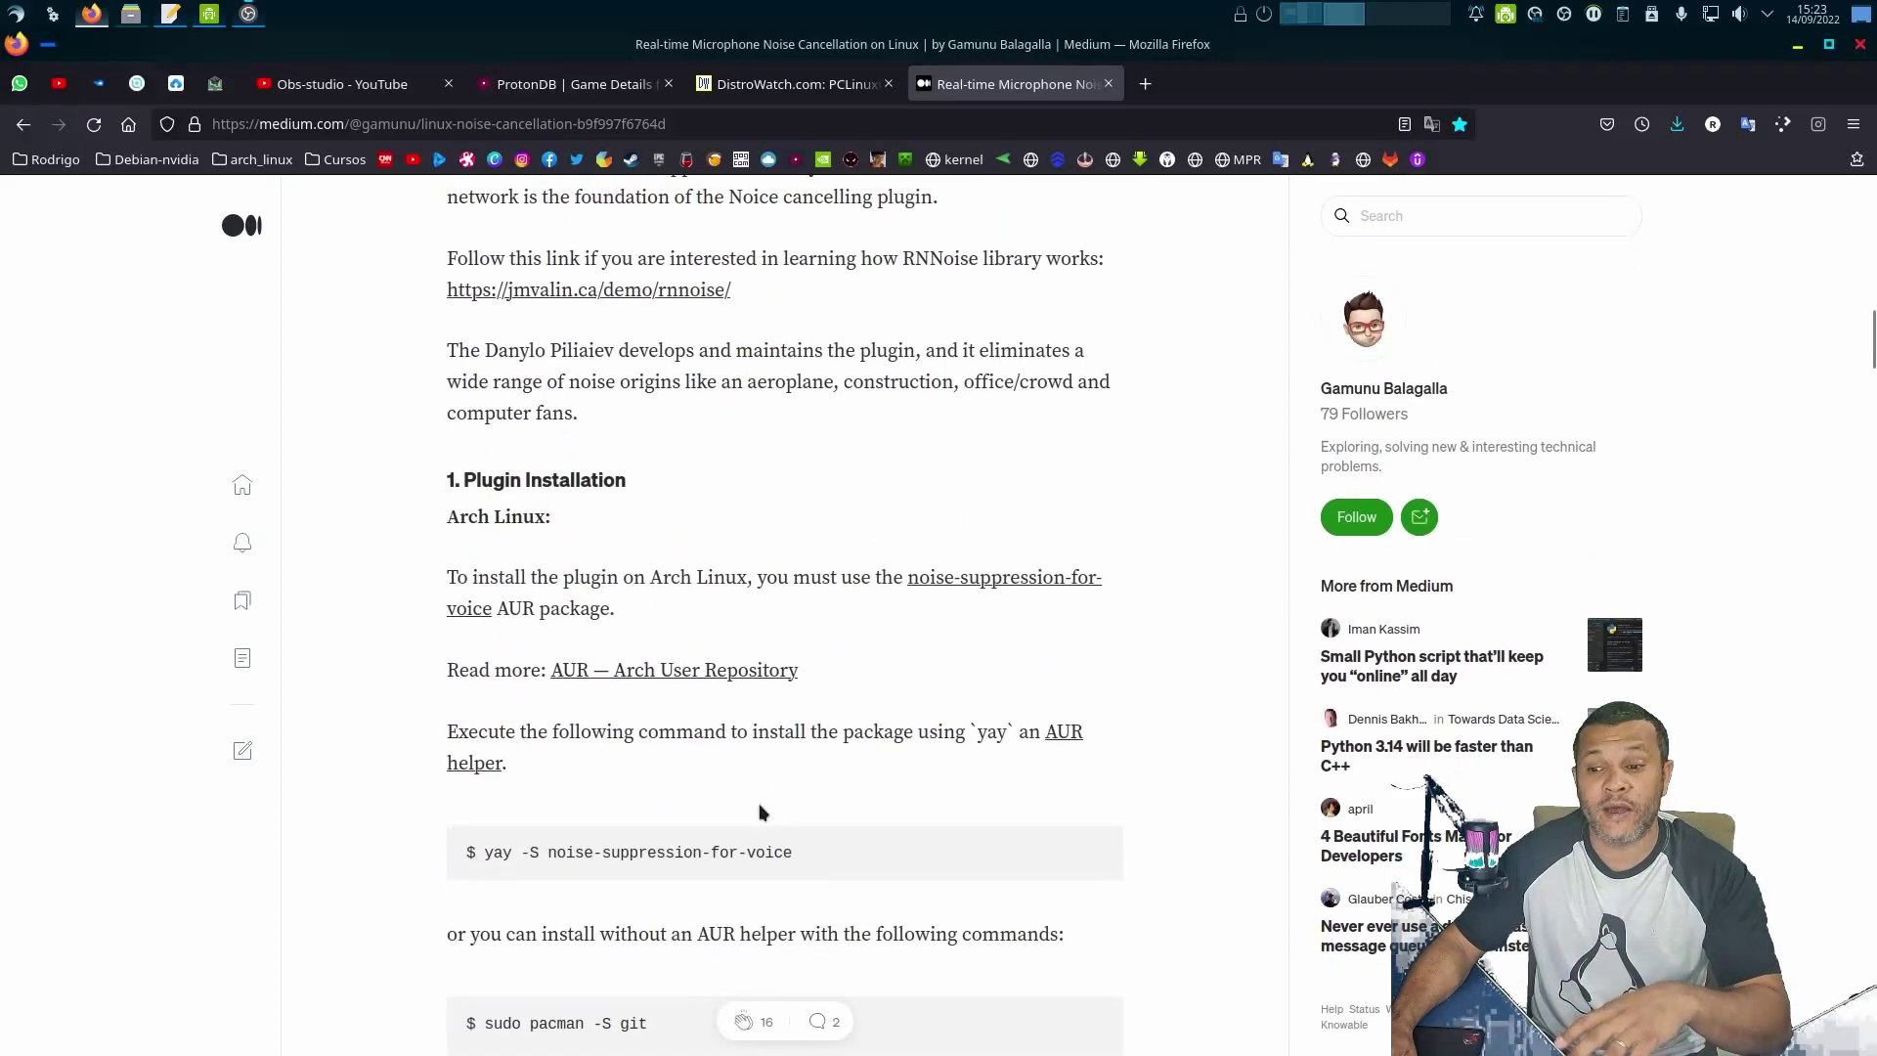
scroll(760, 812, "down", 4)
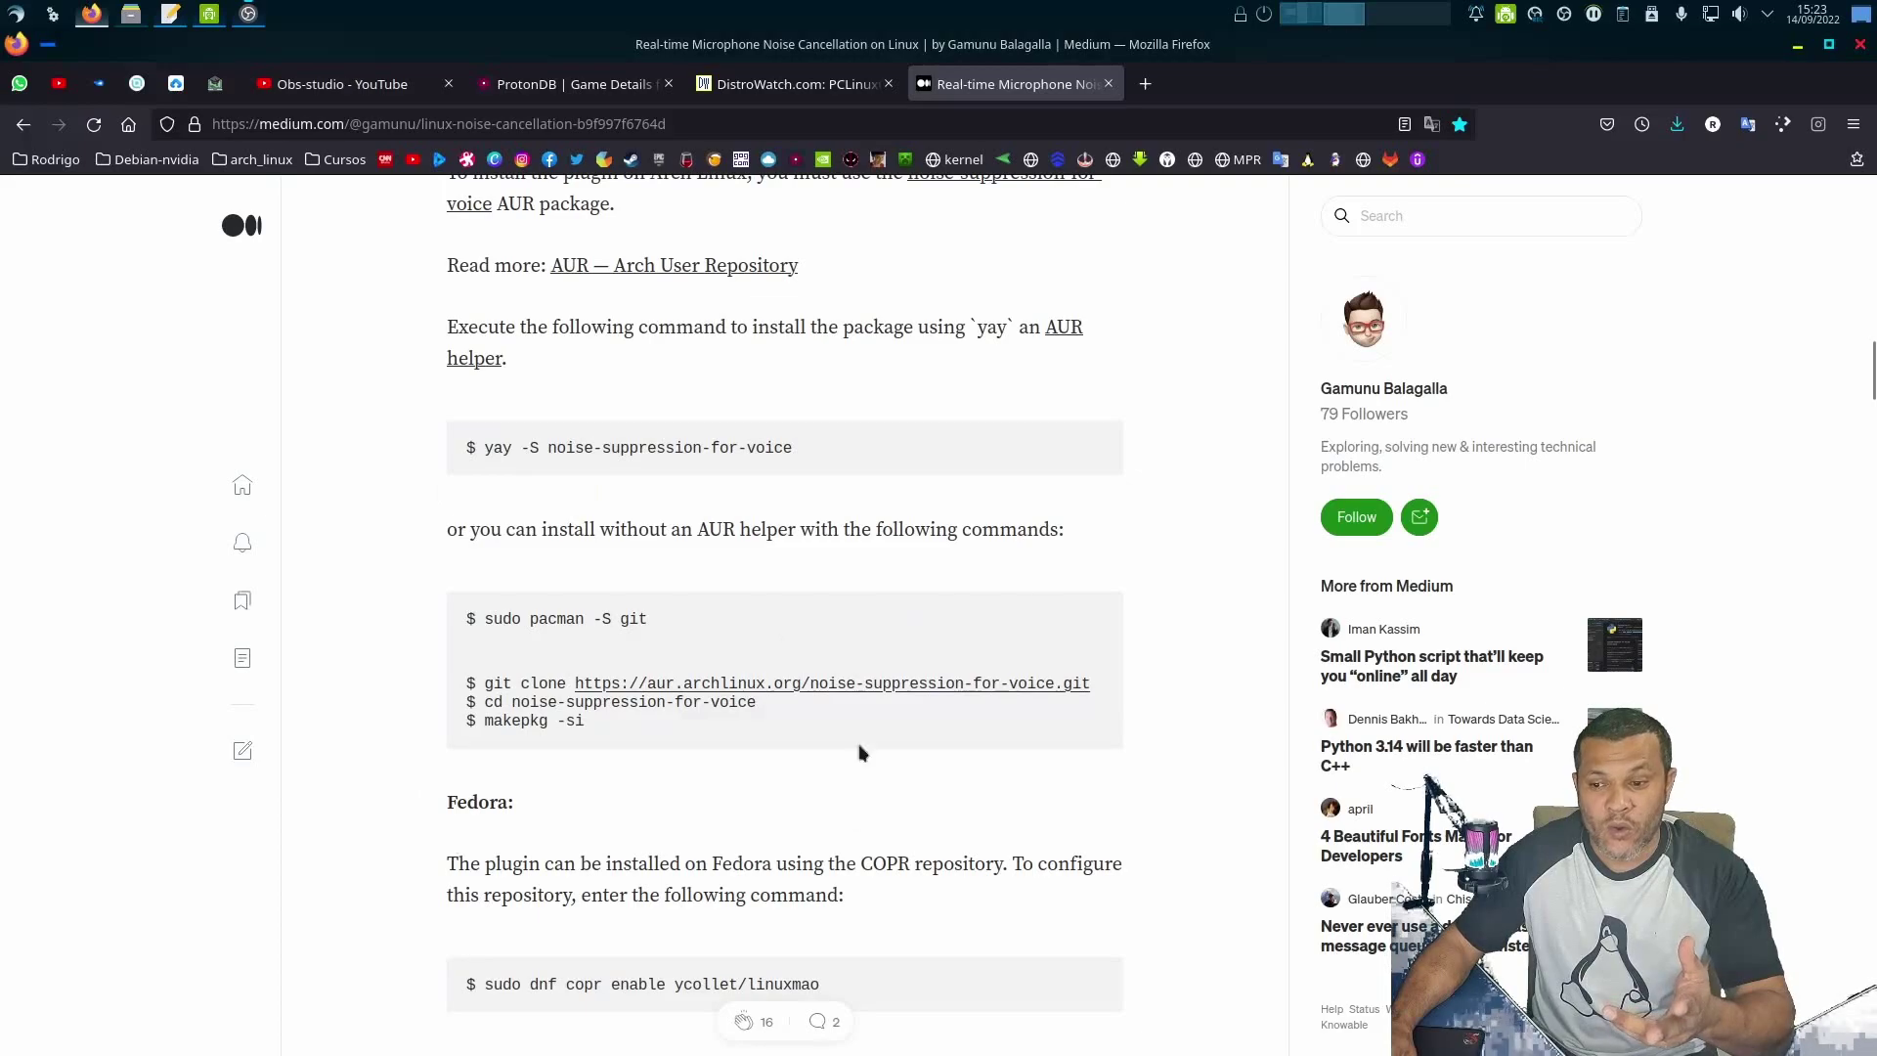
scroll(764, 760, "down", 11)
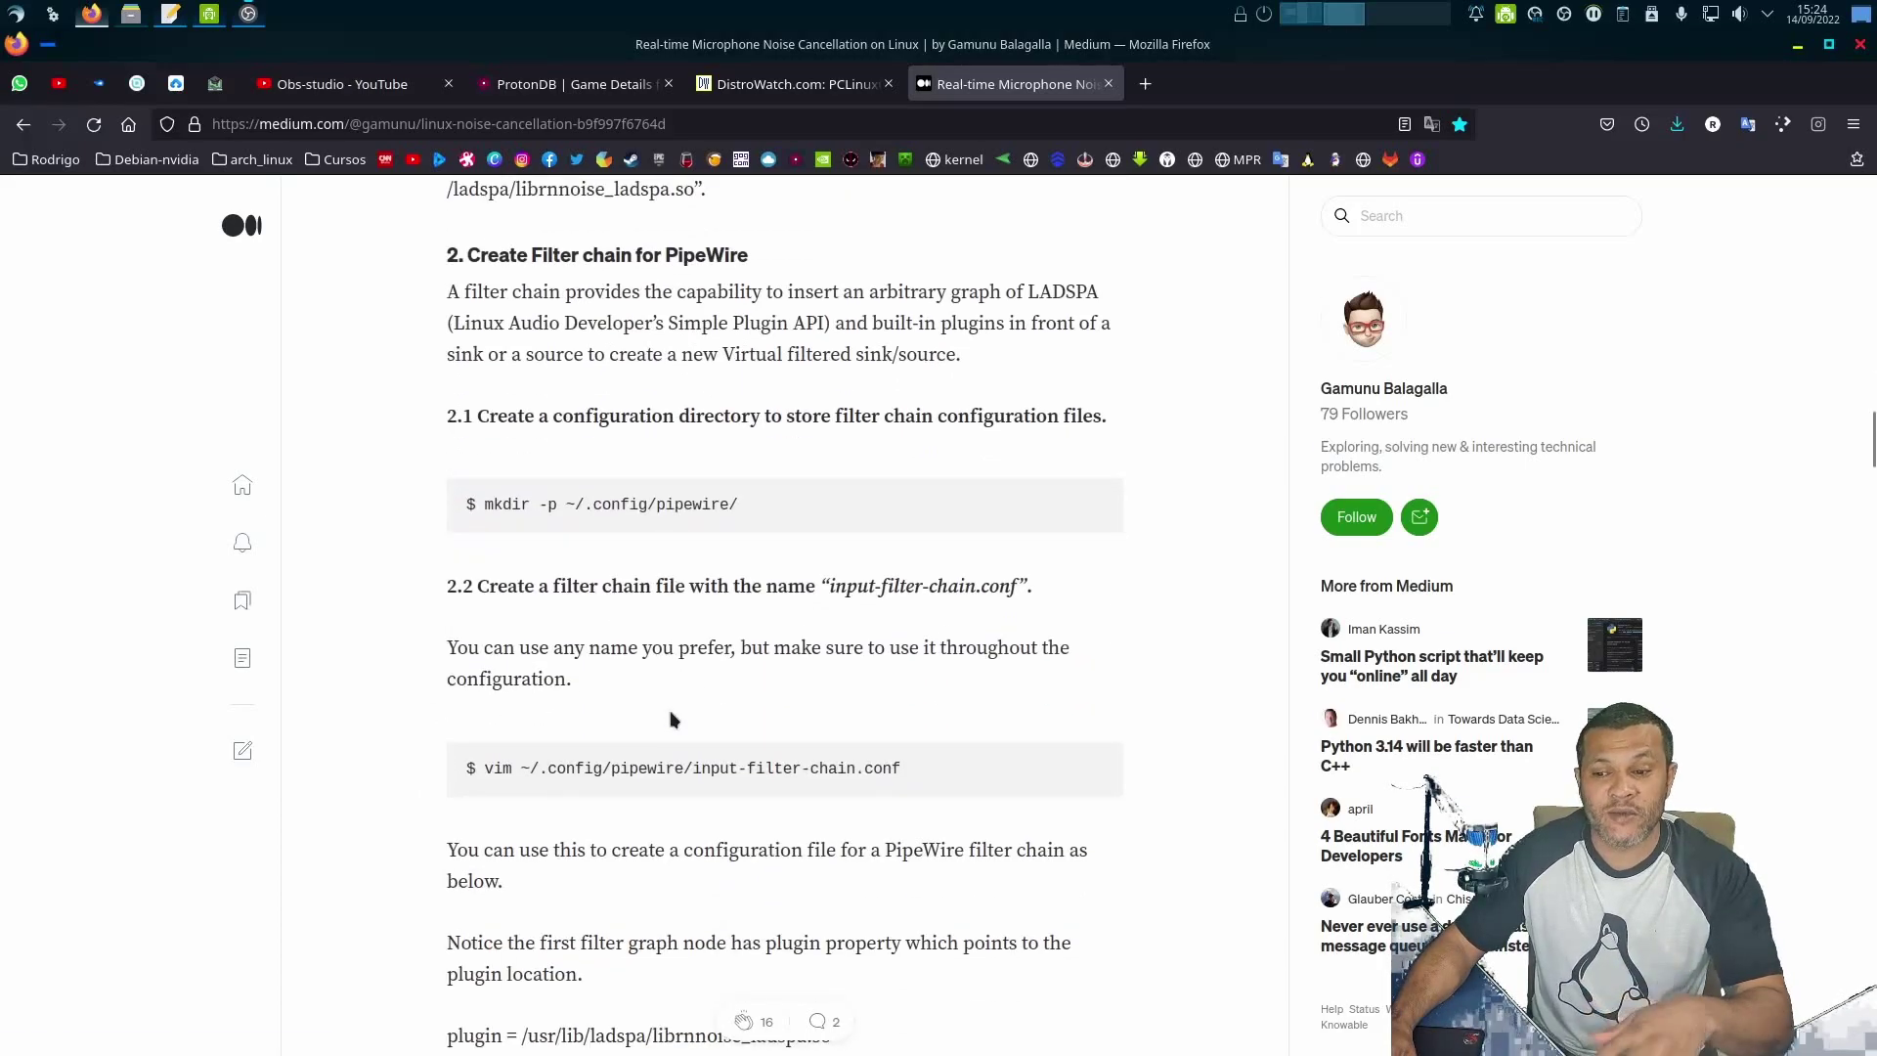
scroll(671, 720, "down", 18)
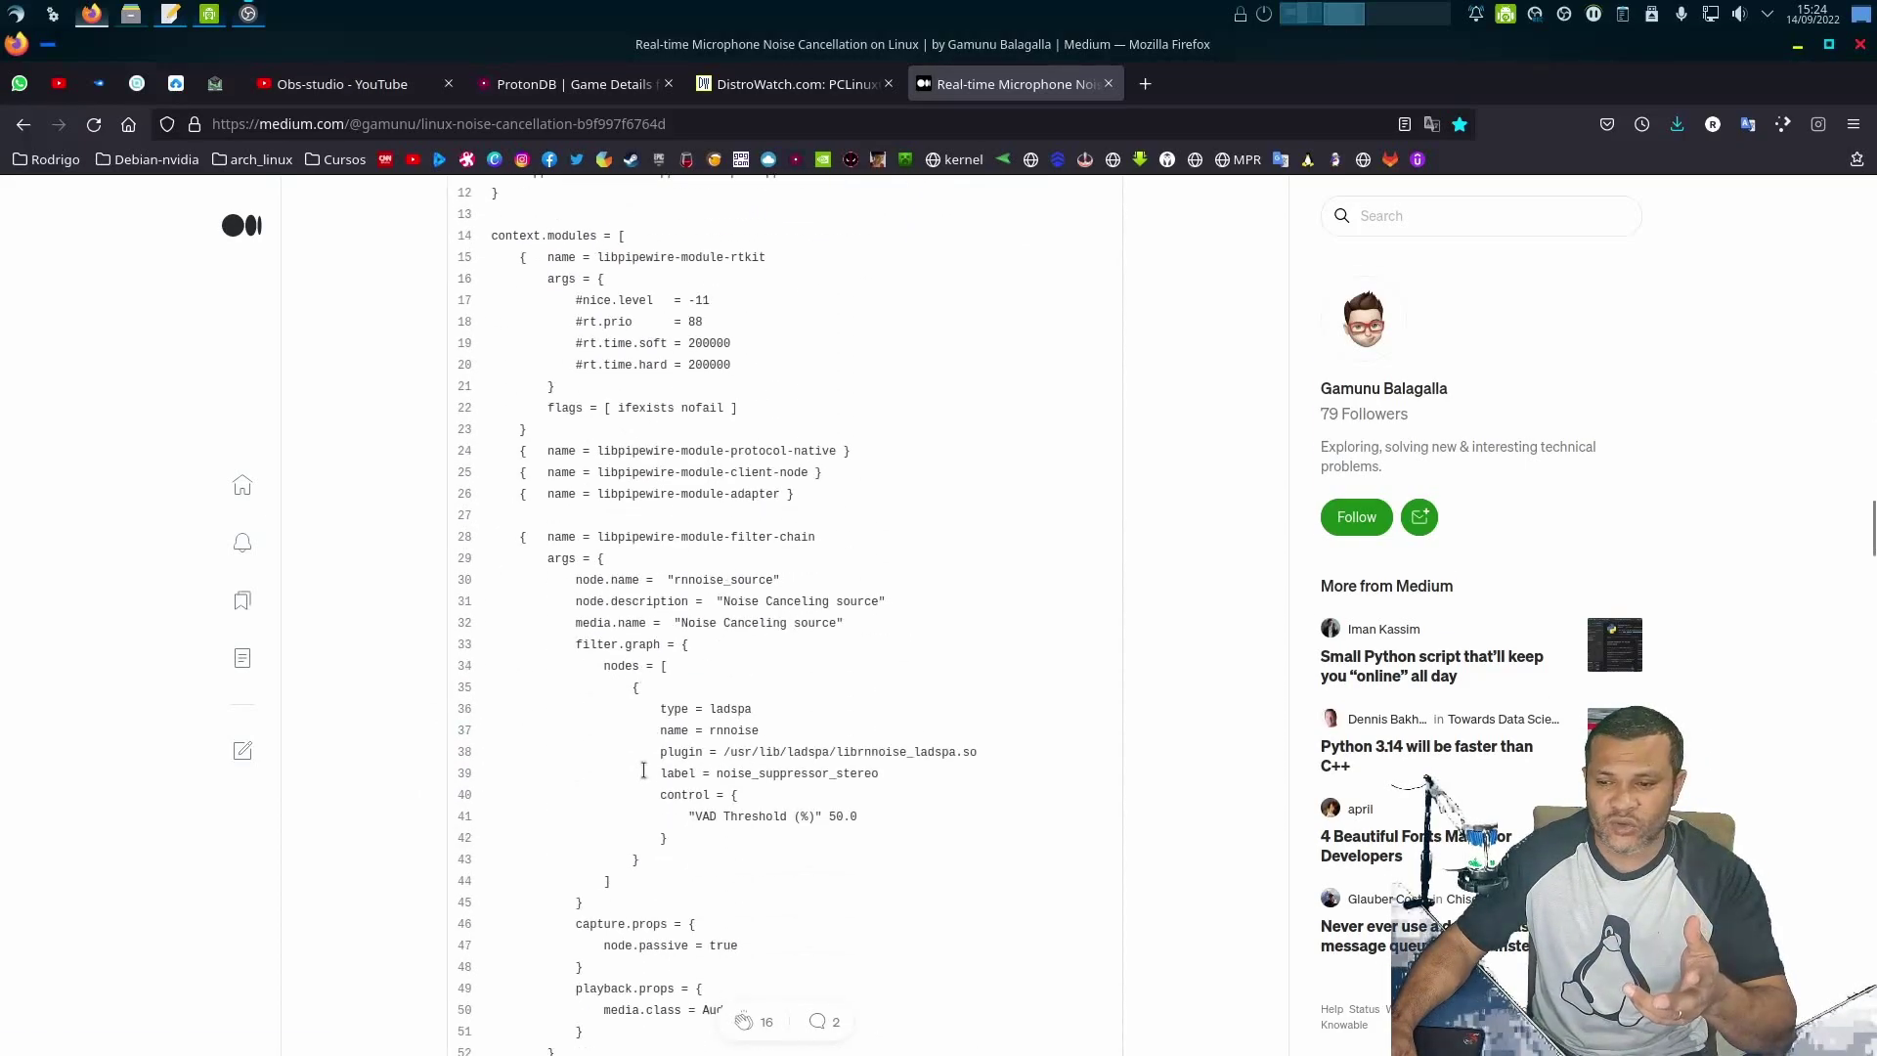
scroll(644, 778, "down", 12)
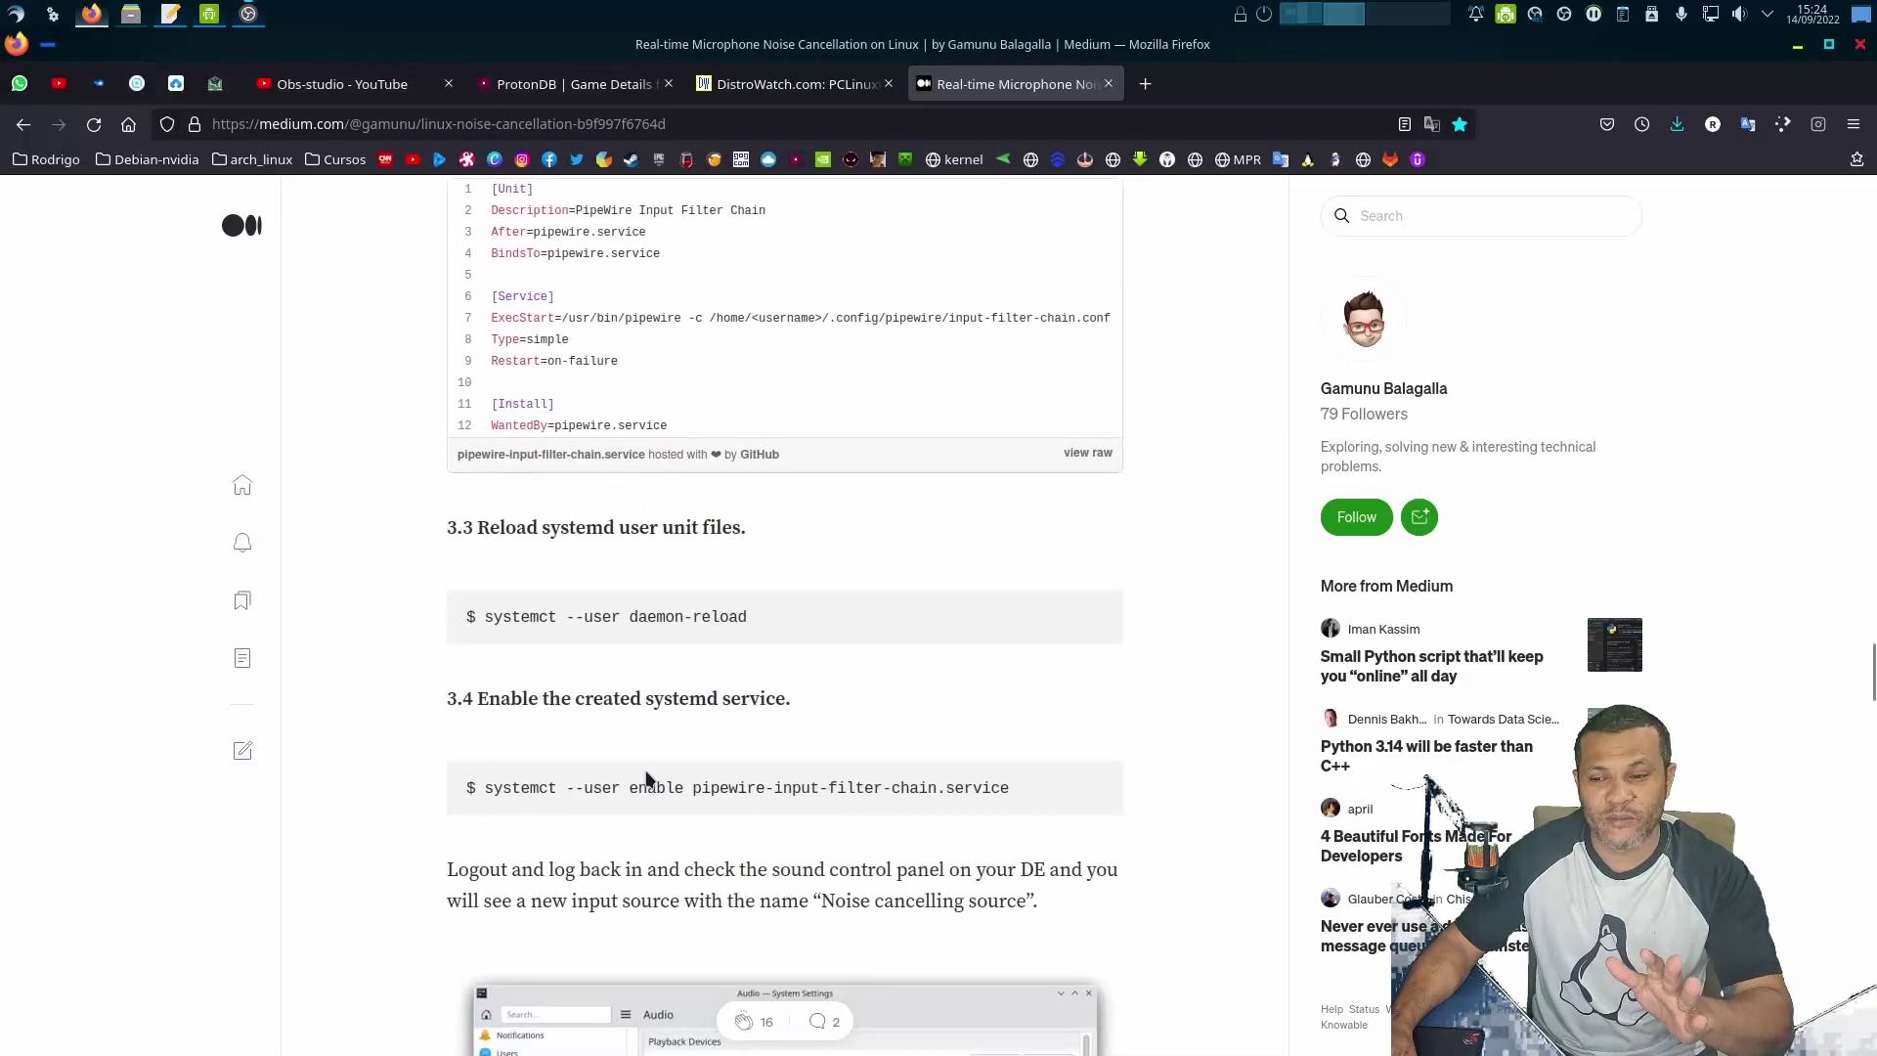
scroll(645, 779, "down", 4)
scroll(645, 770, "down", 12)
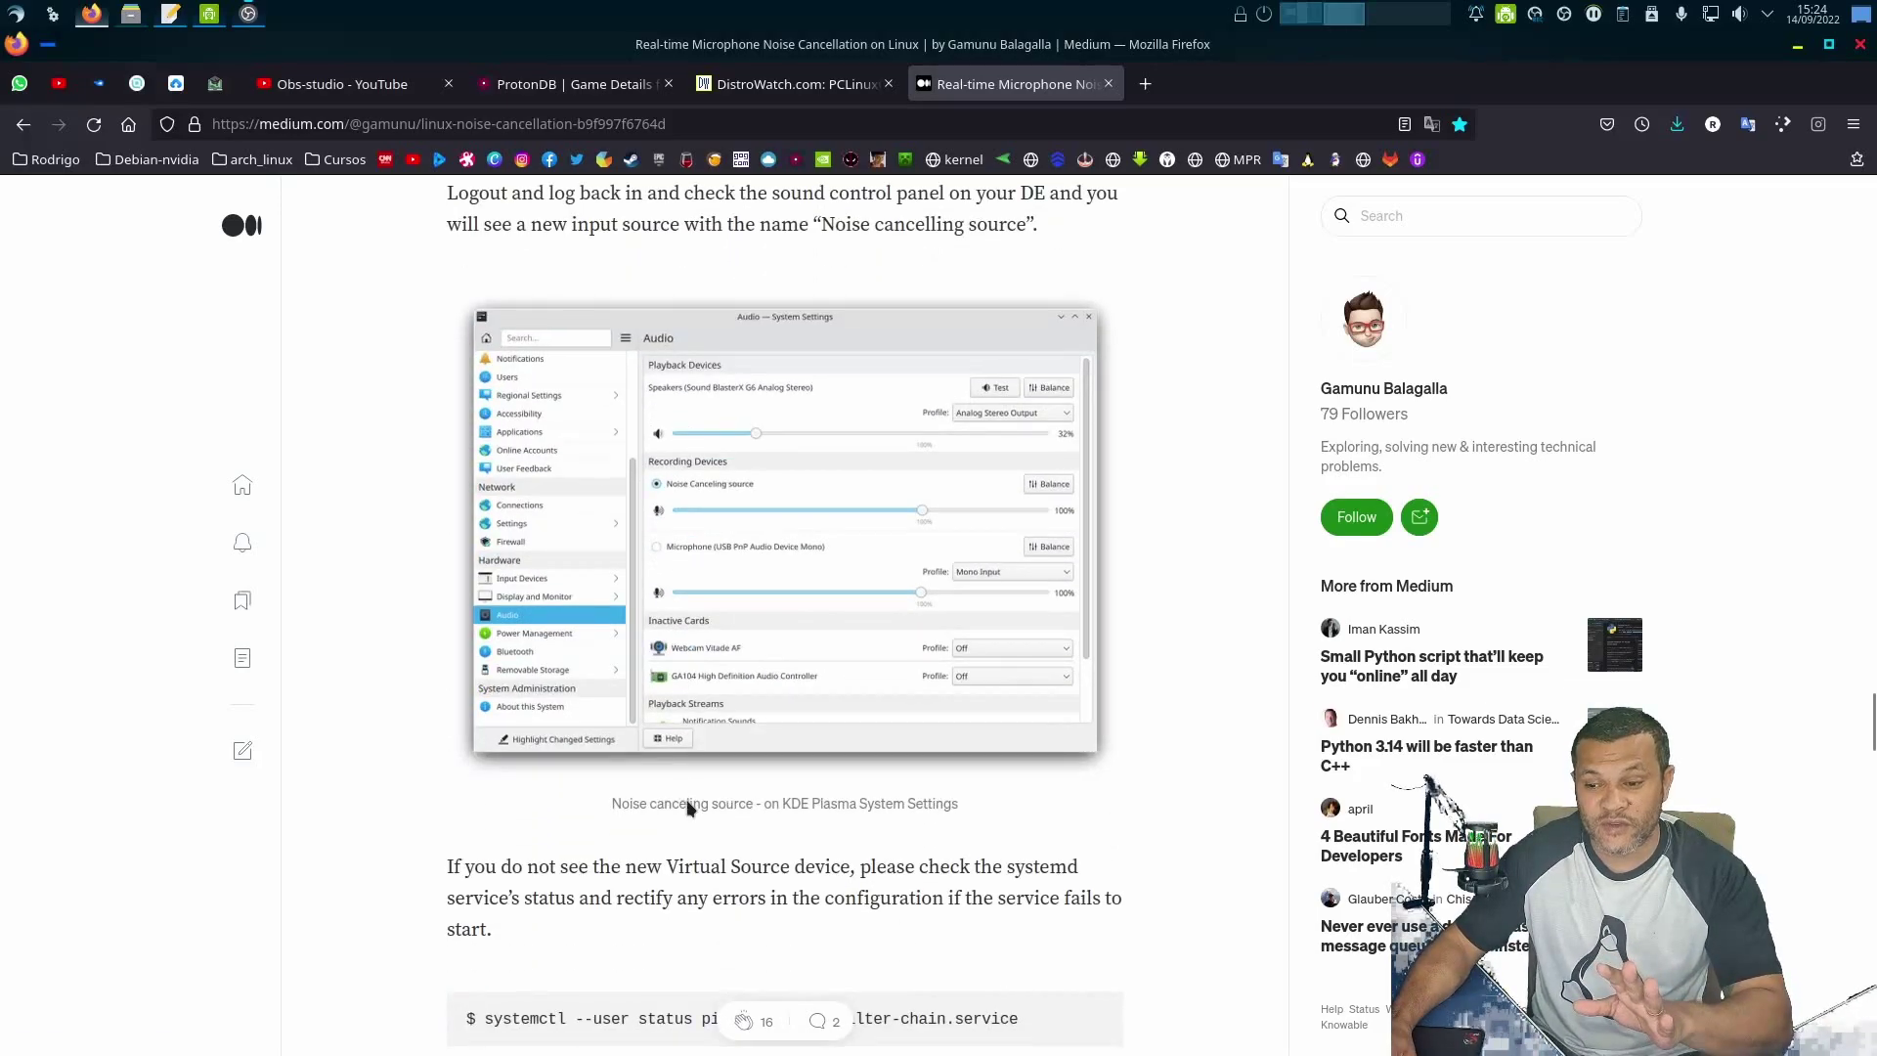
scroll(736, 828, "up", 7)
scroll(735, 828, "up", 12)
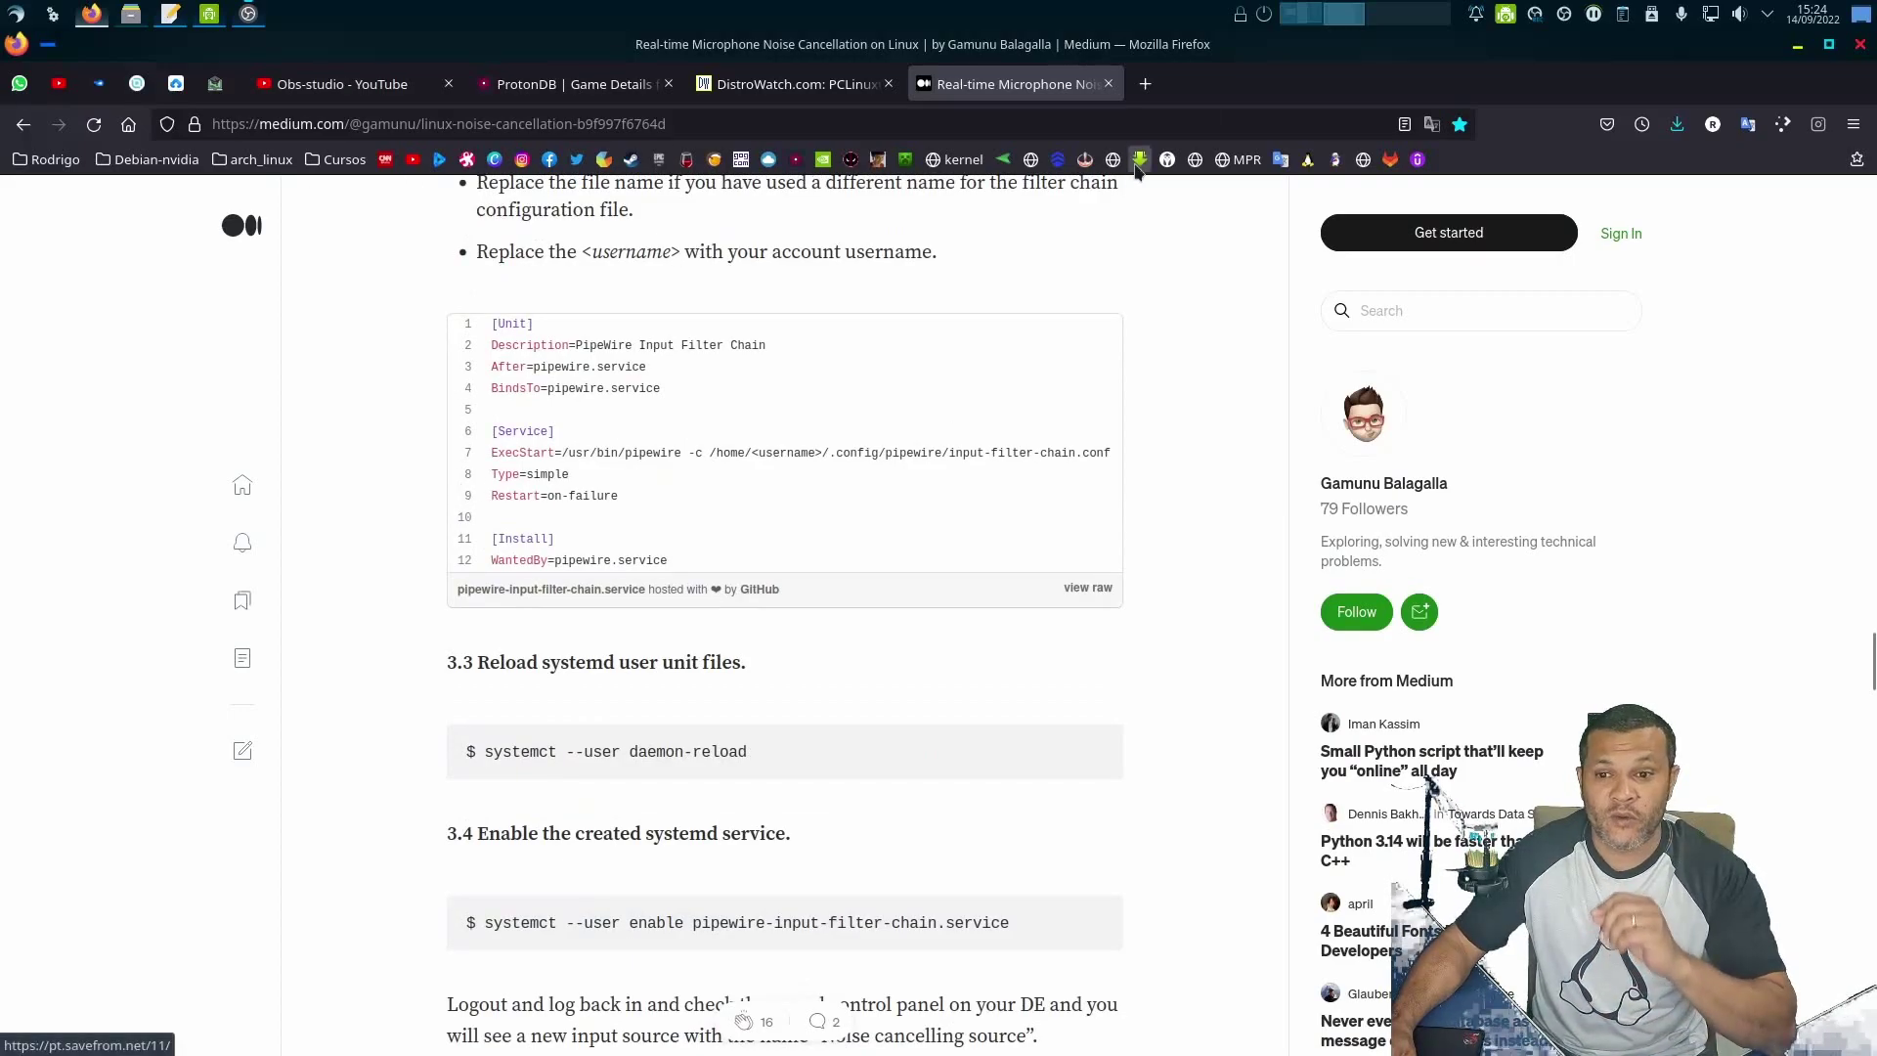
Return to OBS Studio and review the Mic/Aux device choices again, closing the properties without changes.
left_click(1795, 44)
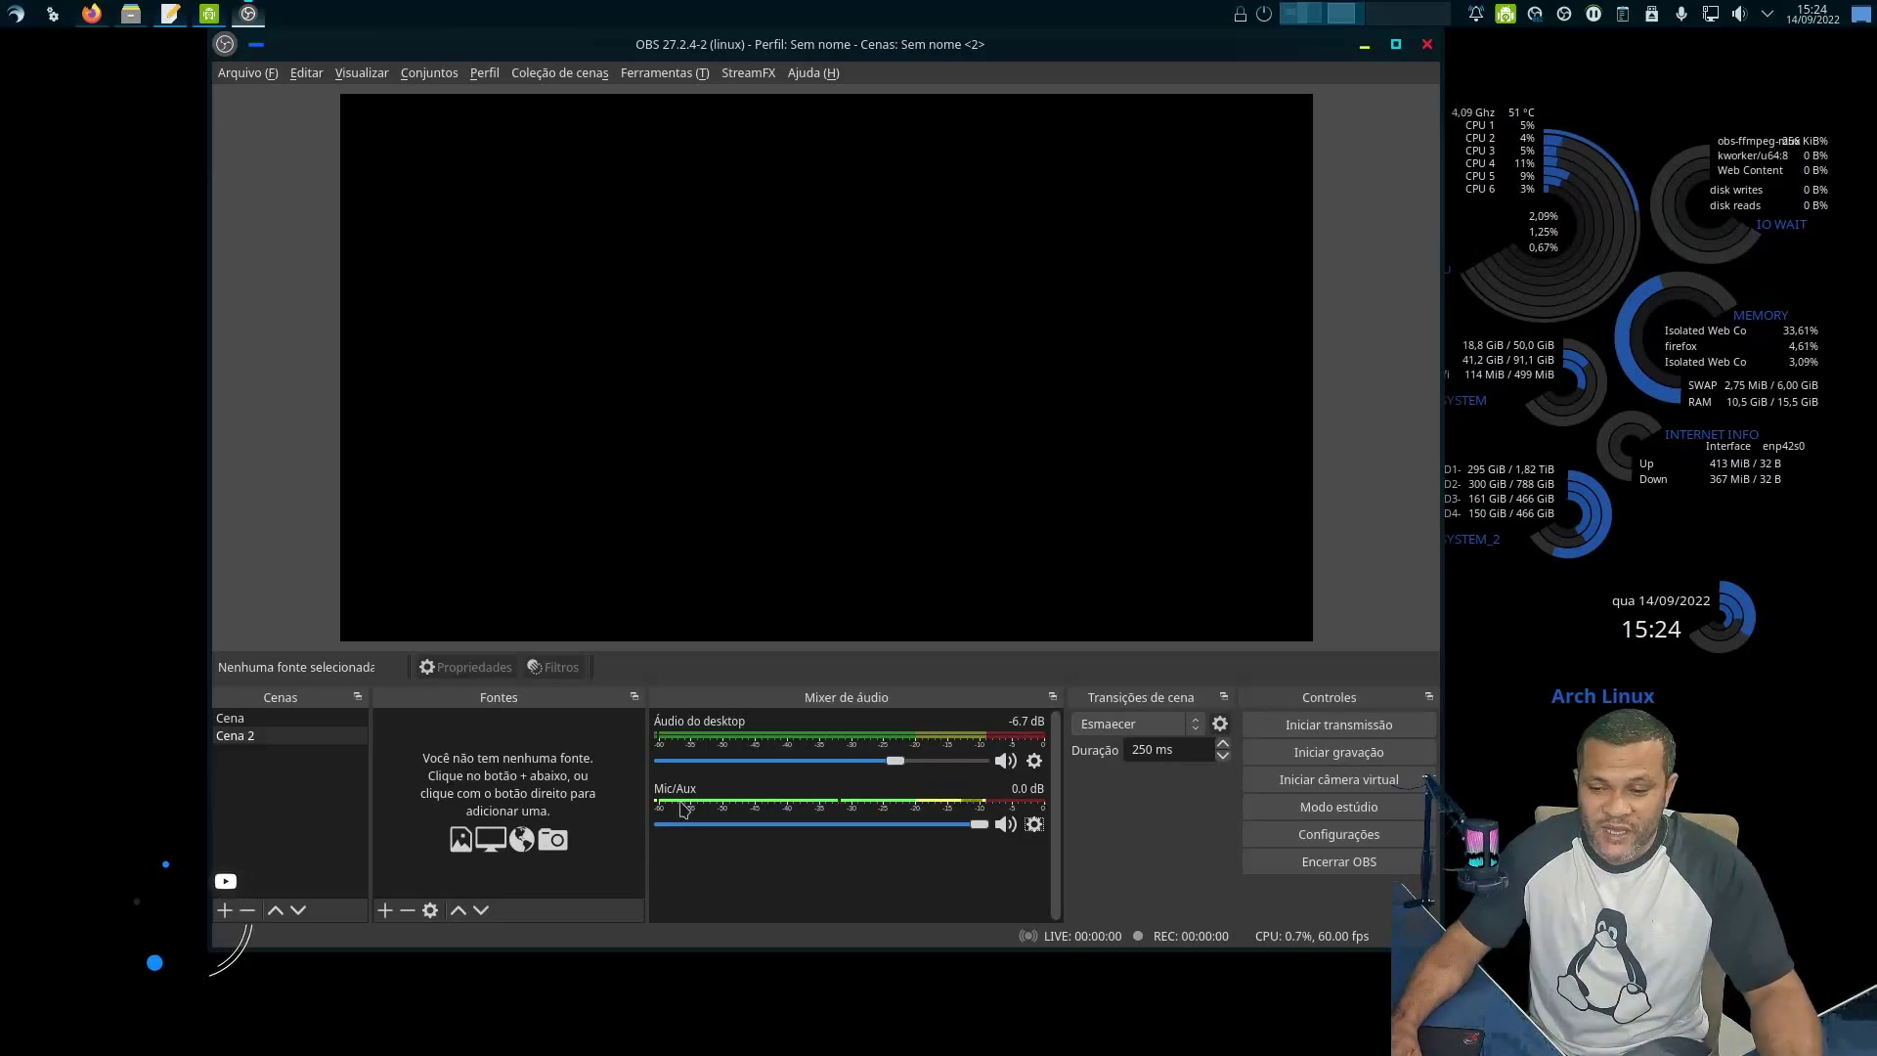
left_click(1034, 824)
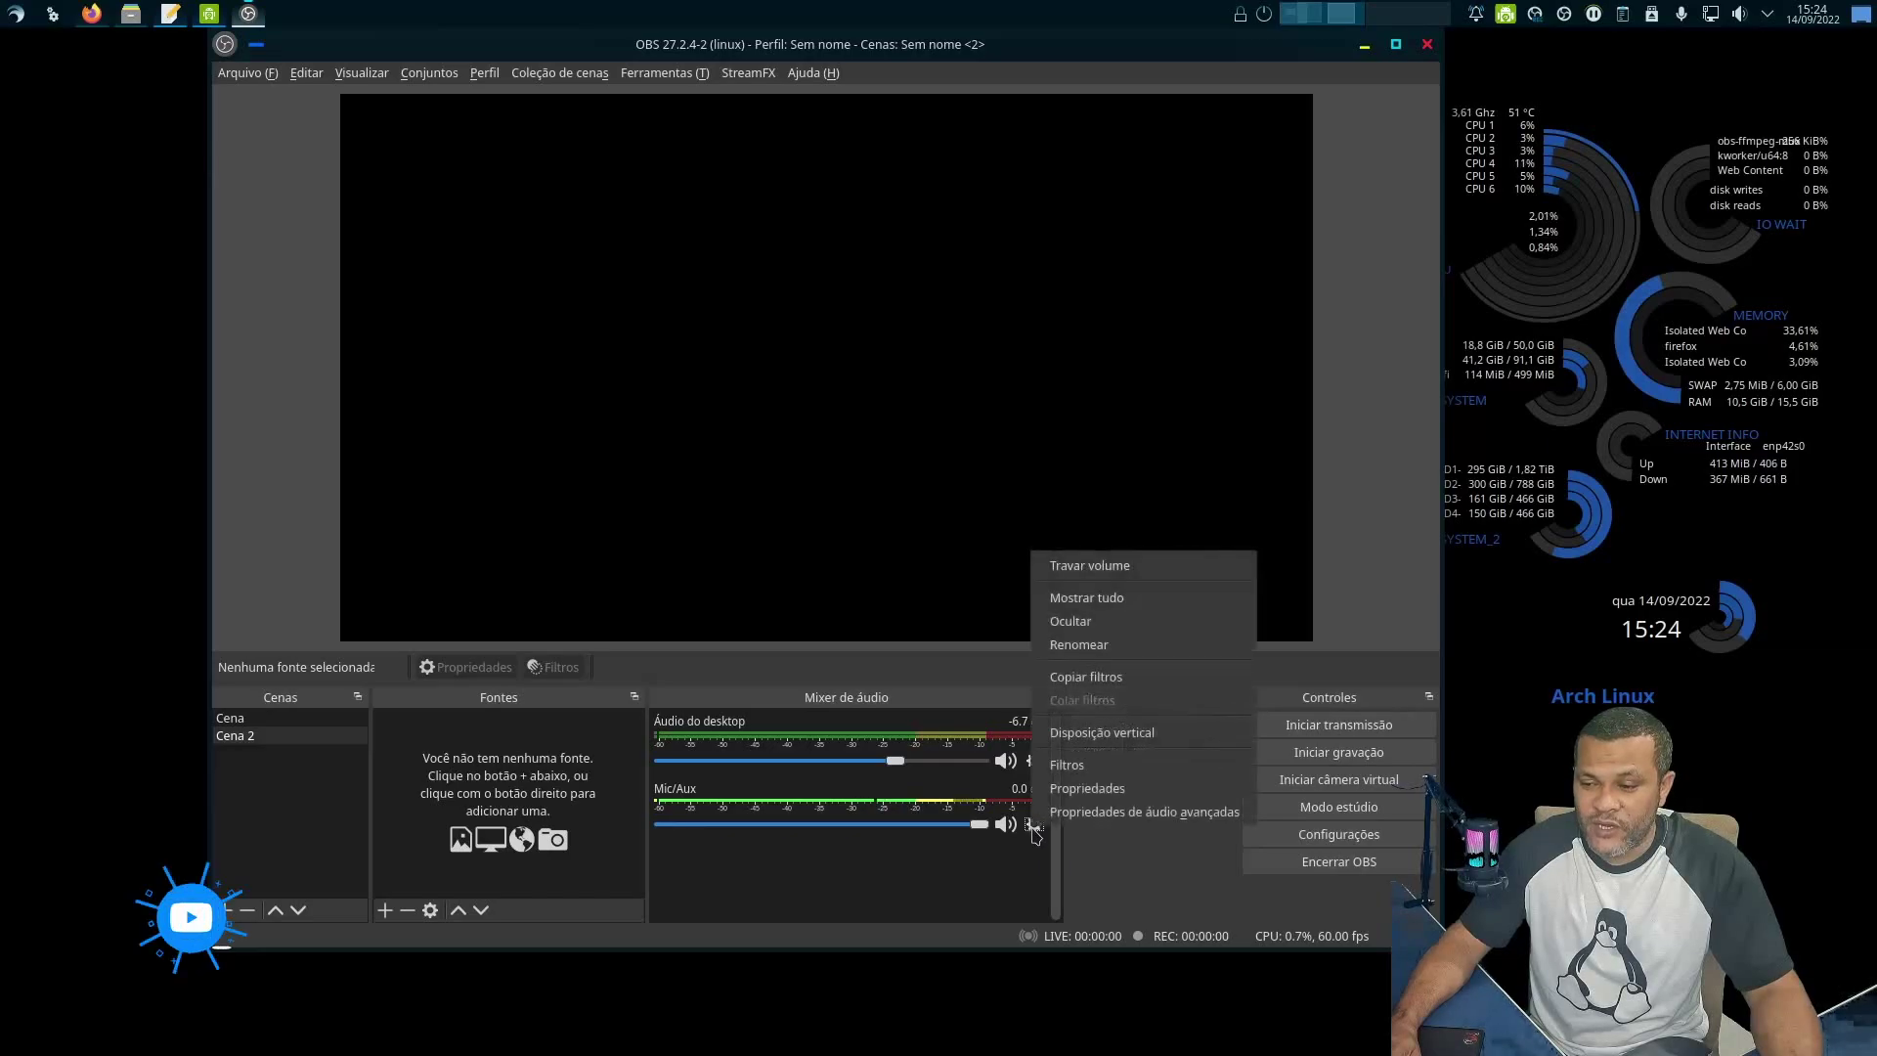
left_click(1085, 787)
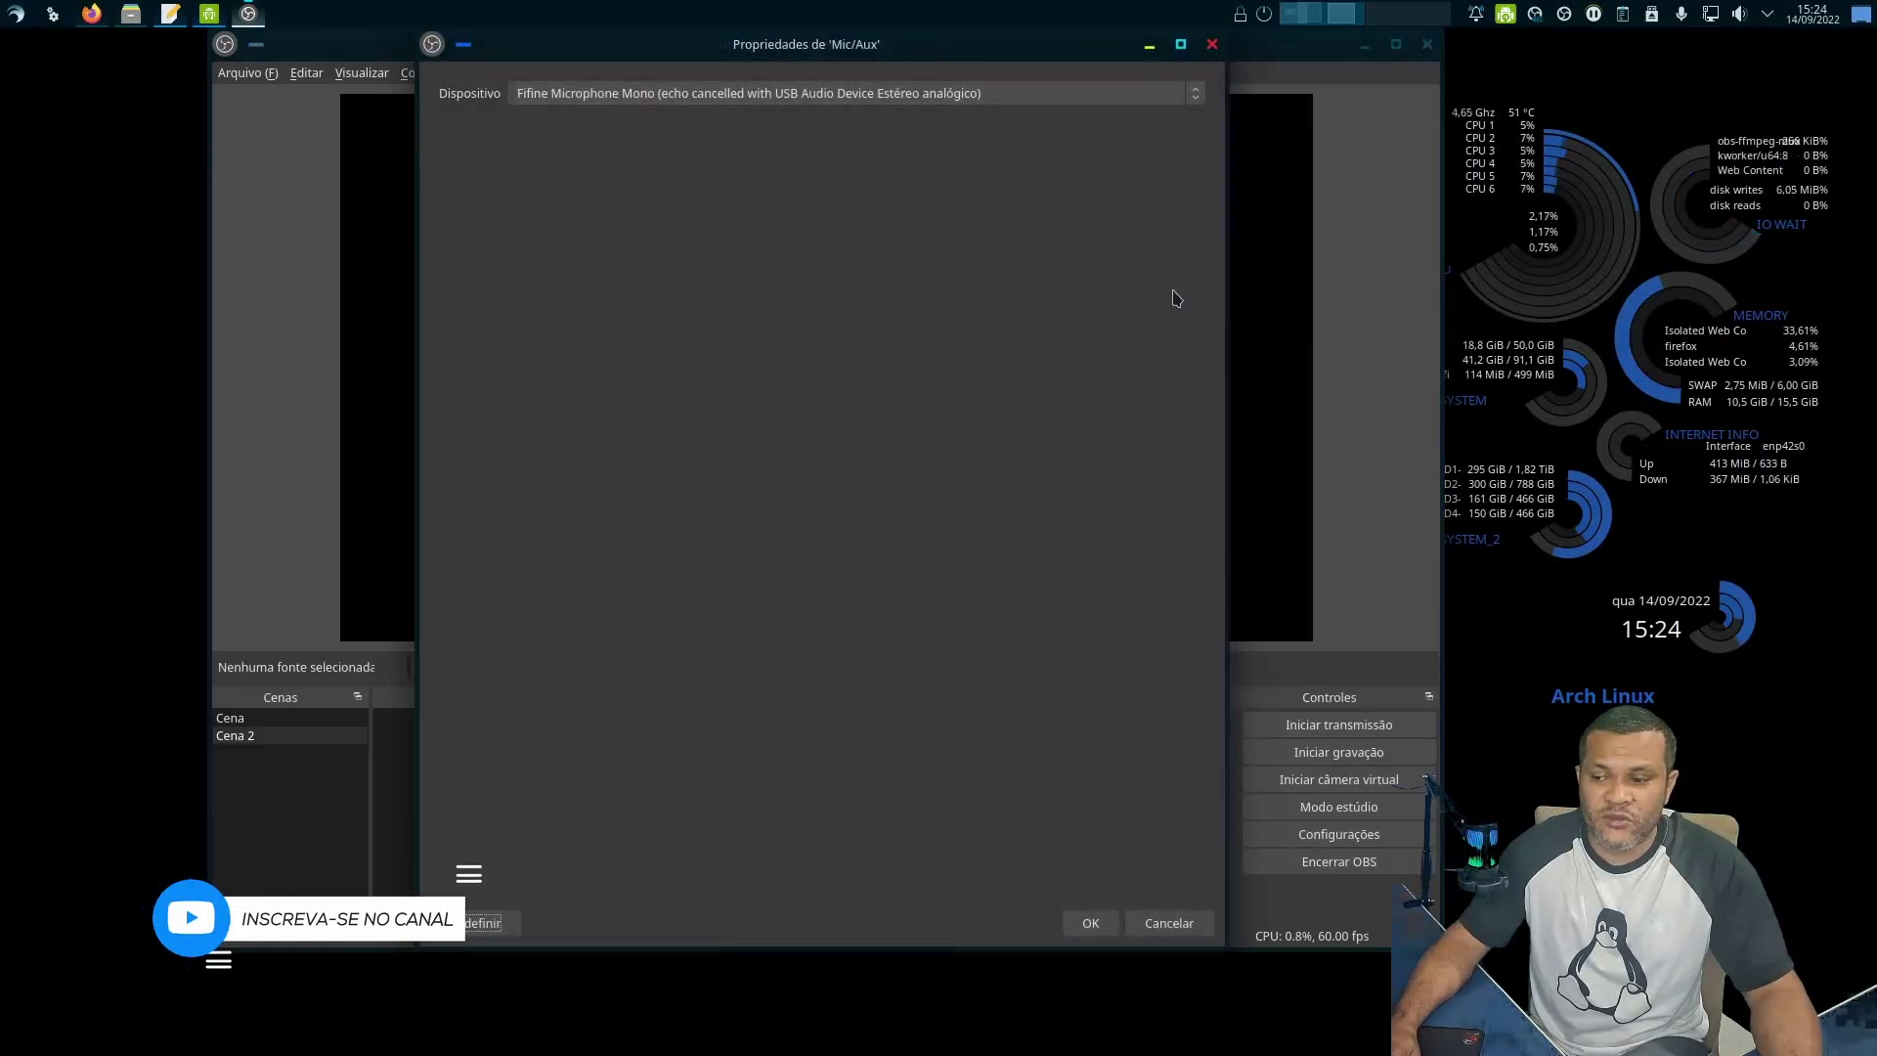
left_click(1125, 93)
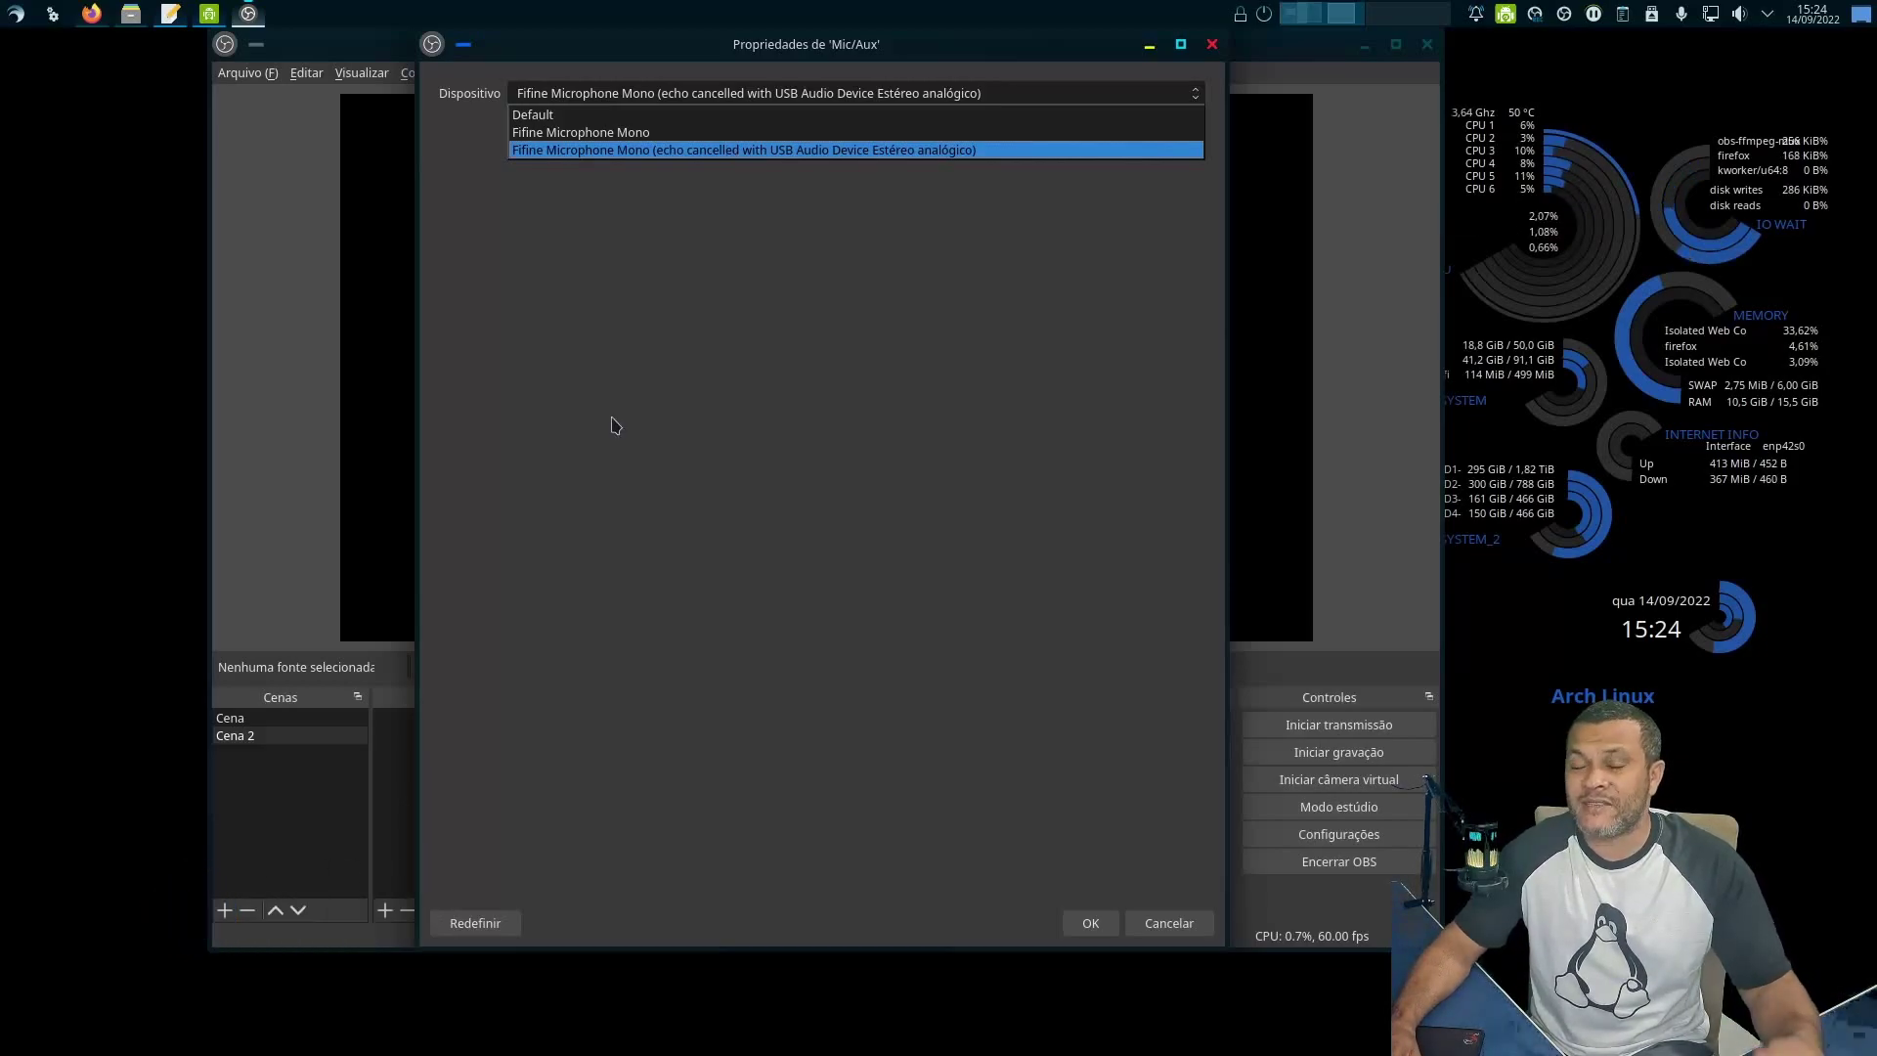
key("Escape")
key("Escape")
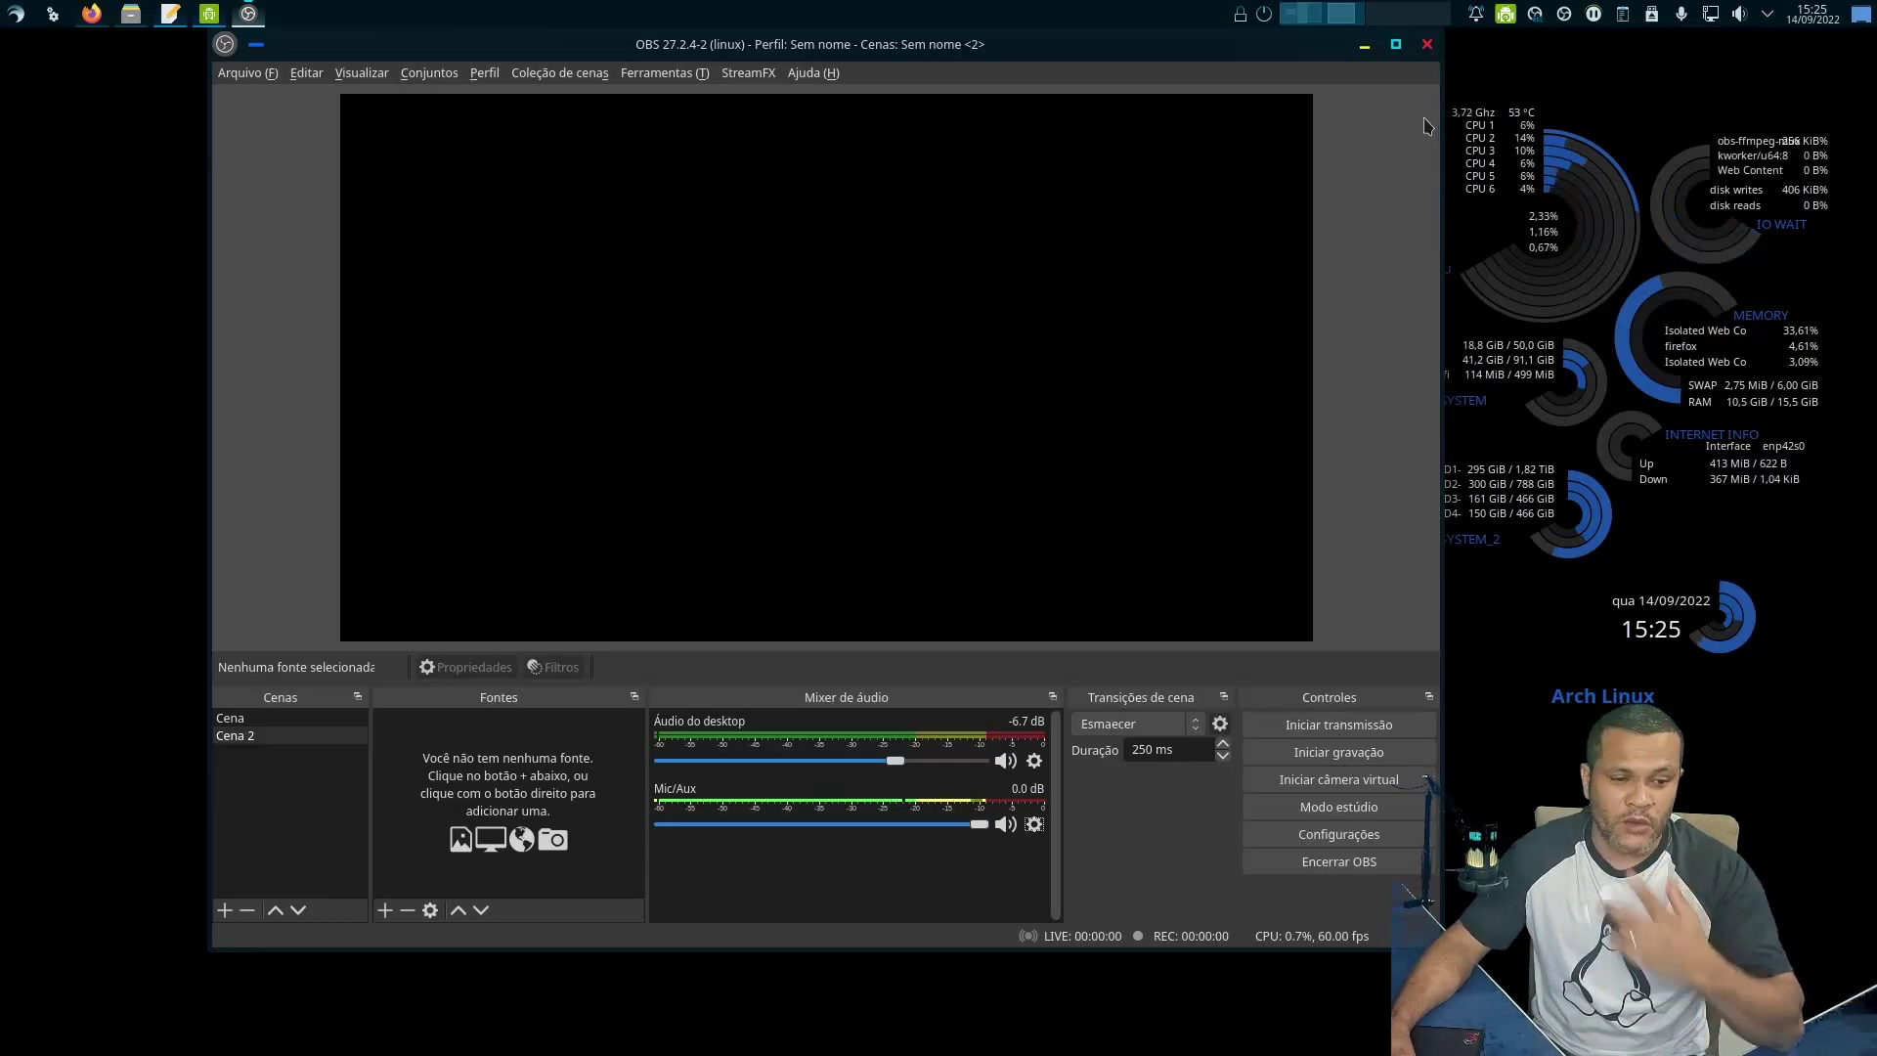
Look at the audio filters set up on Mic/Aux, and close the filters window.
left_click(1034, 824)
left_click(1067, 767)
left_click(1197, 802)
left_click(1034, 824)
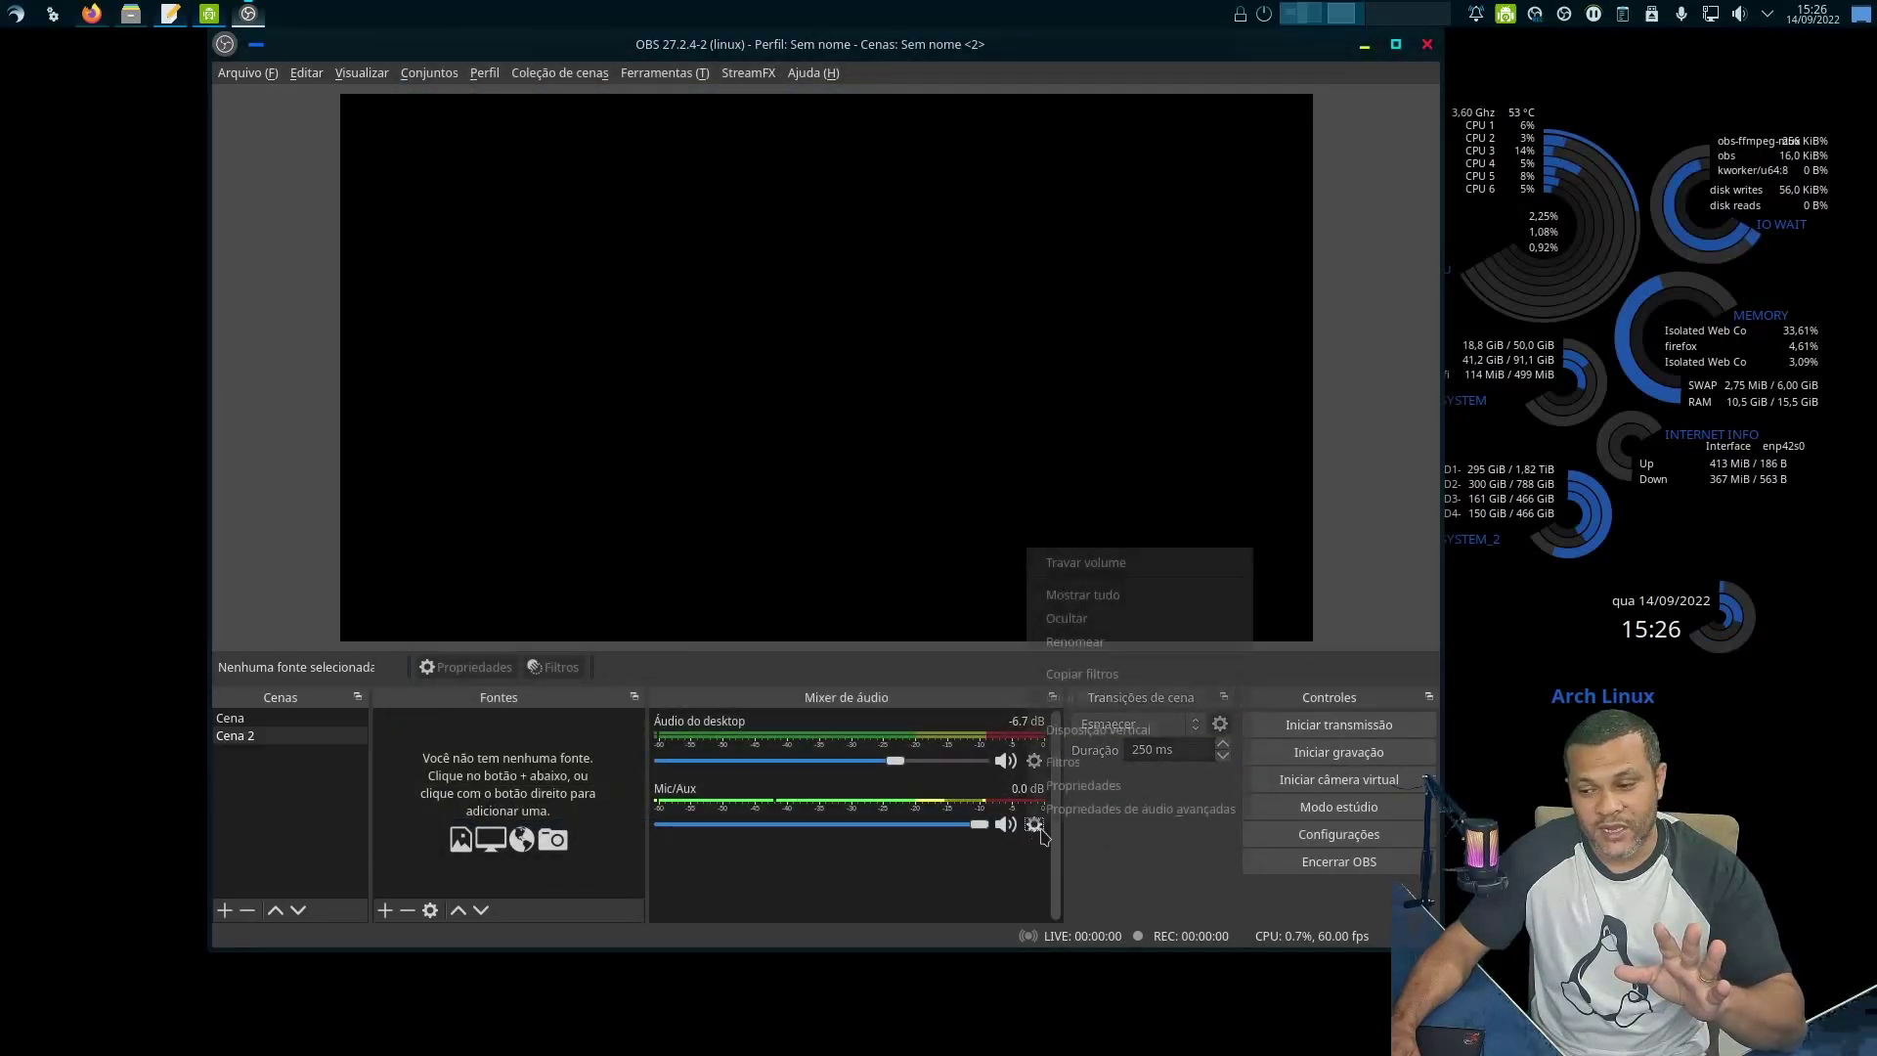
left_click(1080, 767)
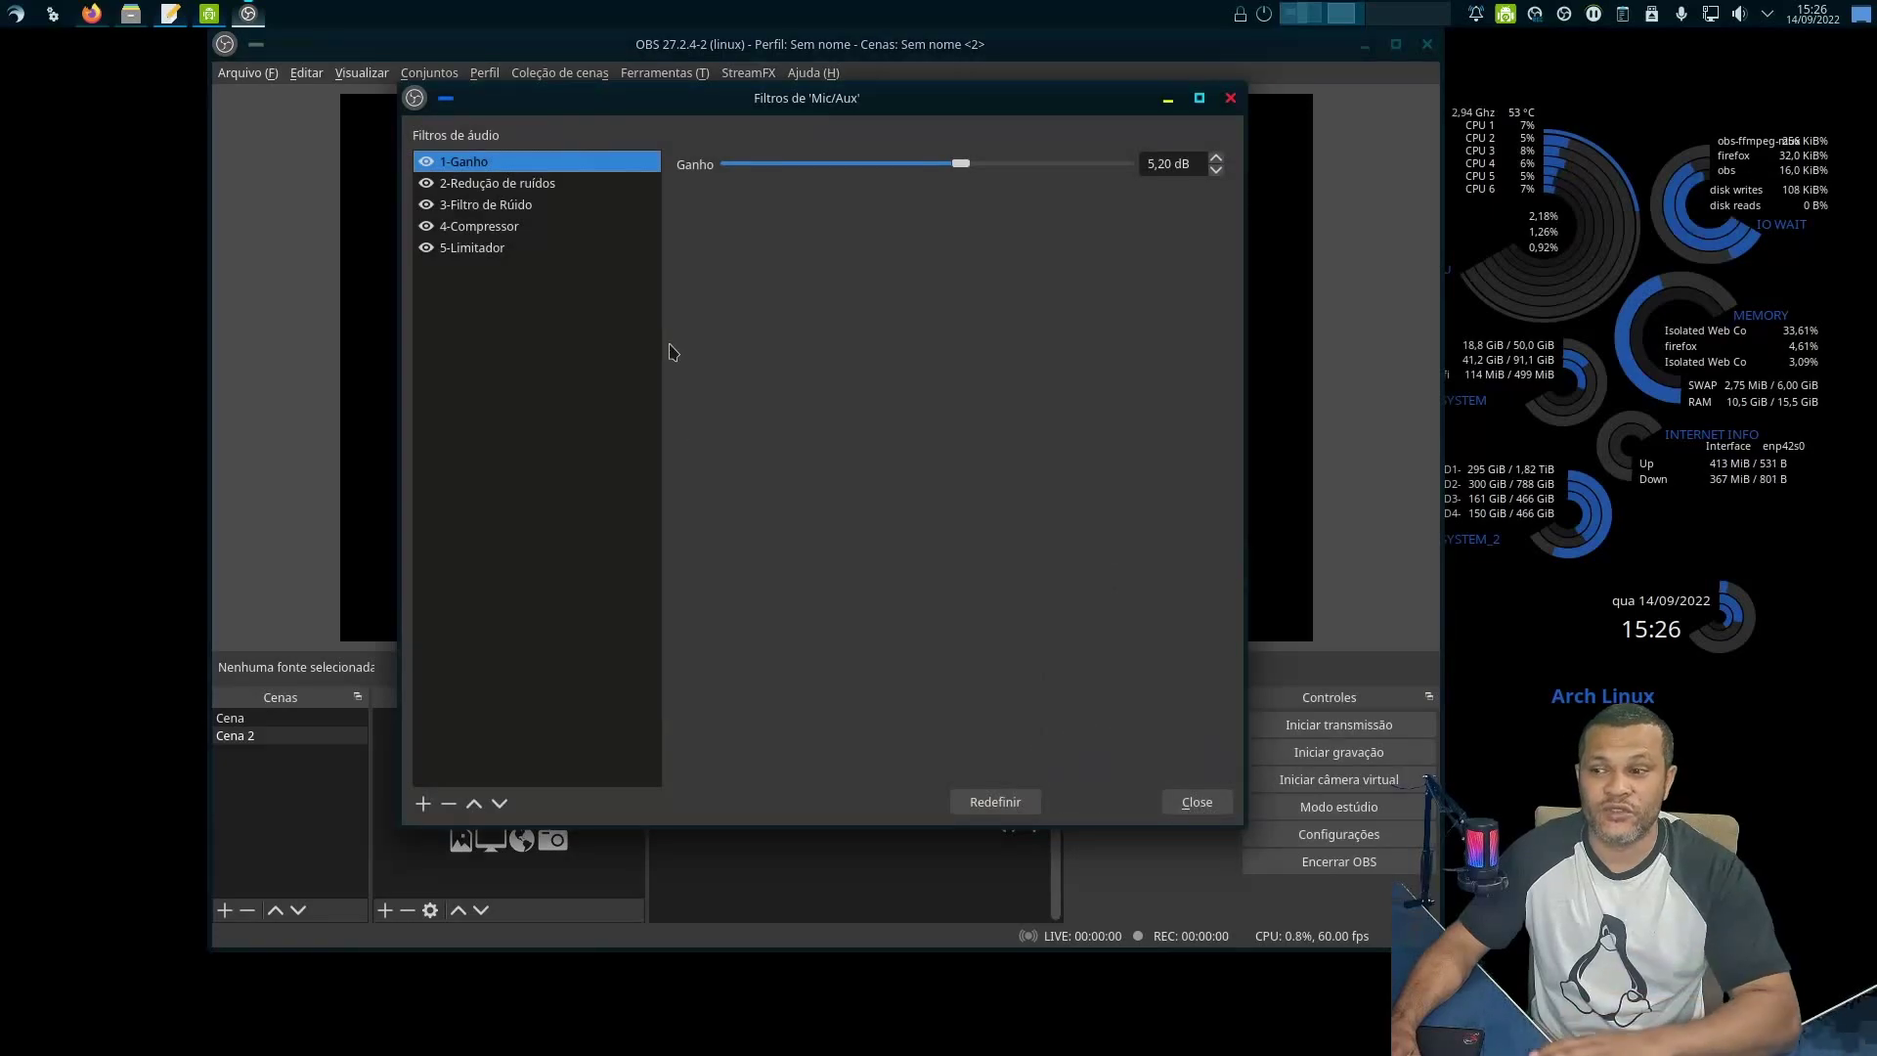
key("Escape")
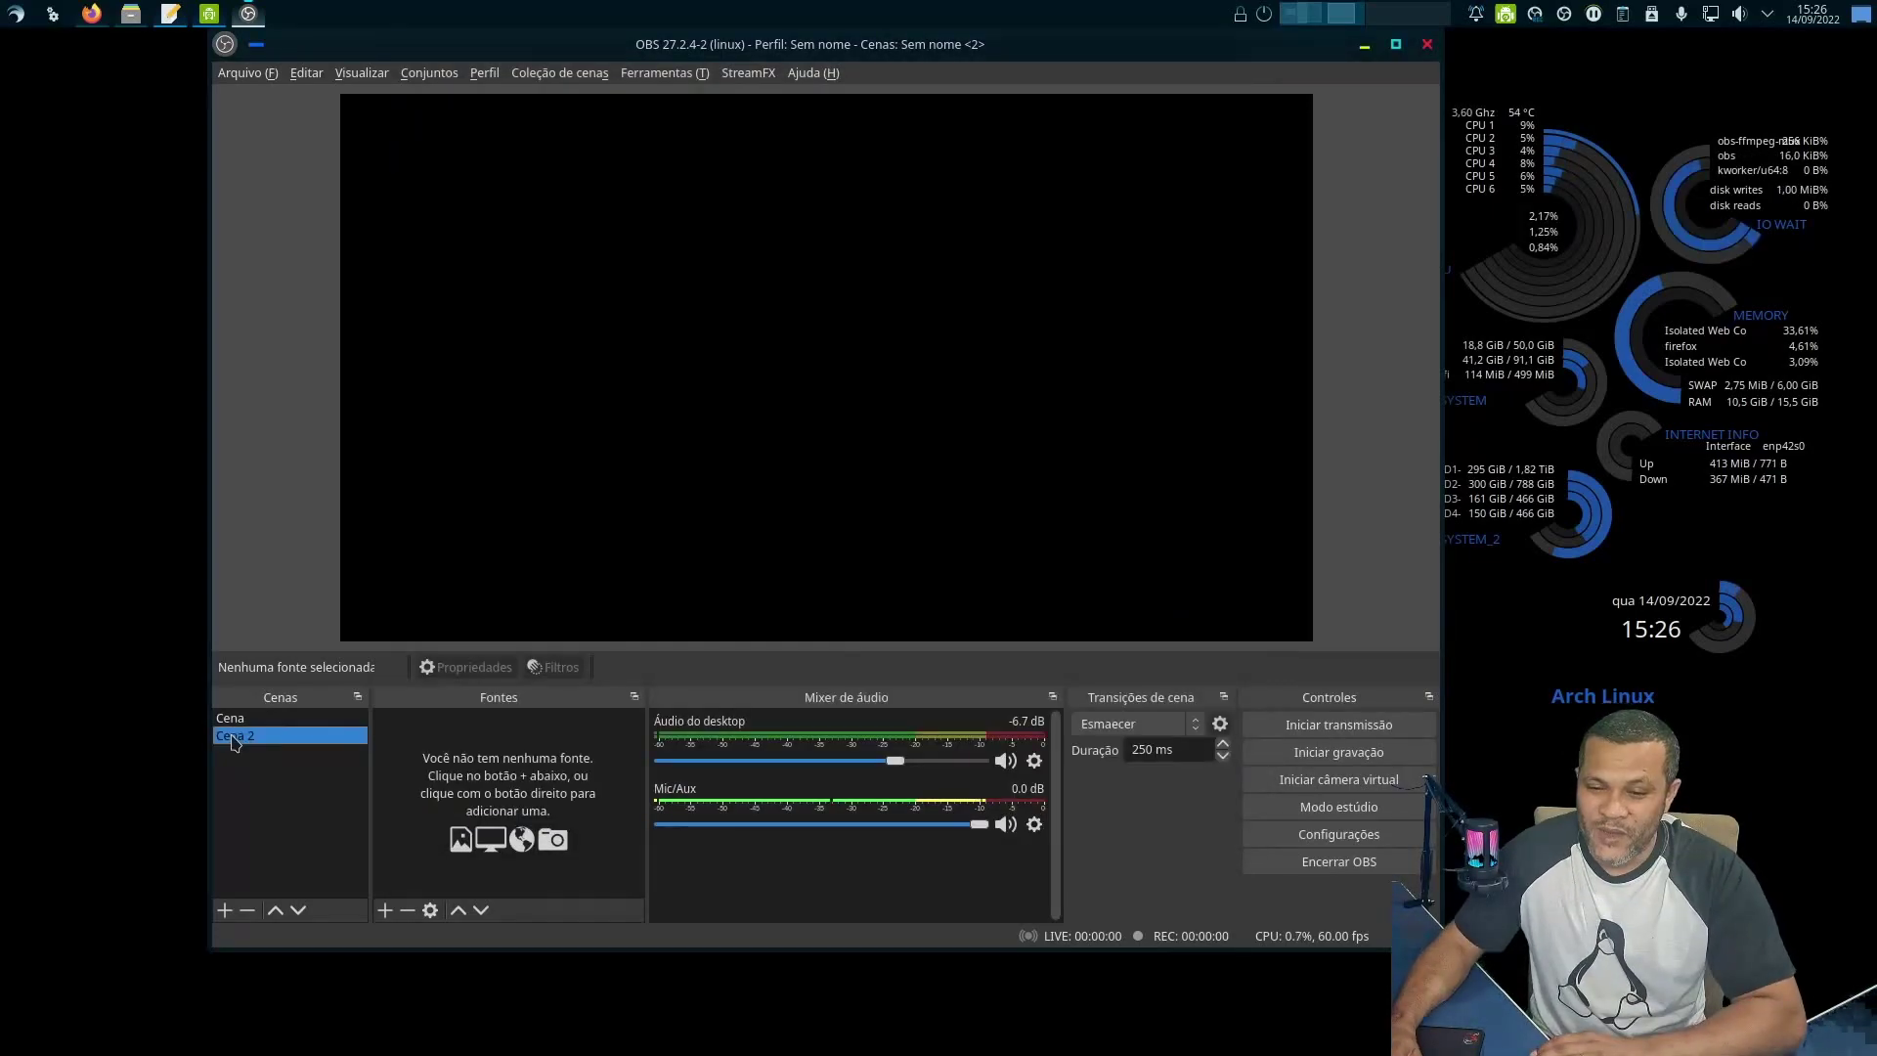
Add a PulseAudio audio input source to Cena 2, using the echo-cancelled Fifine Microphone Mono as its device.
left_click(384, 910)
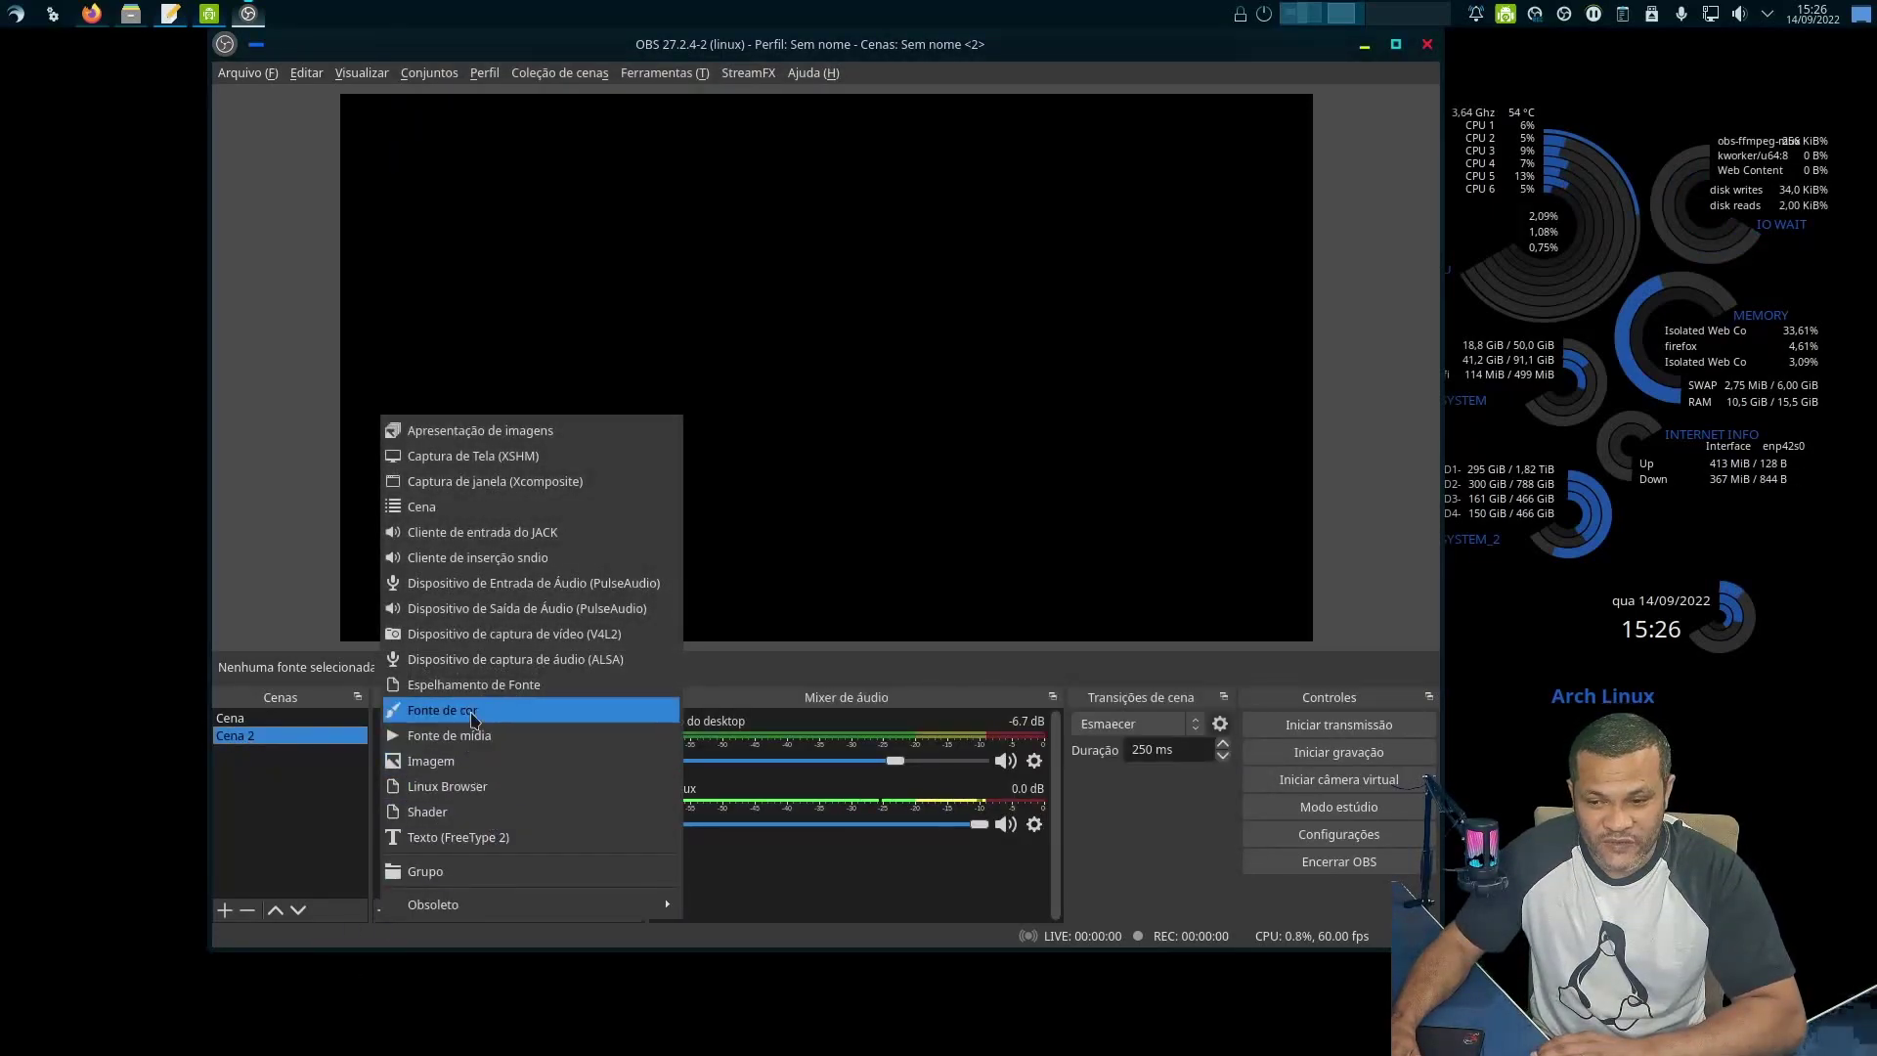
left_click(489, 587)
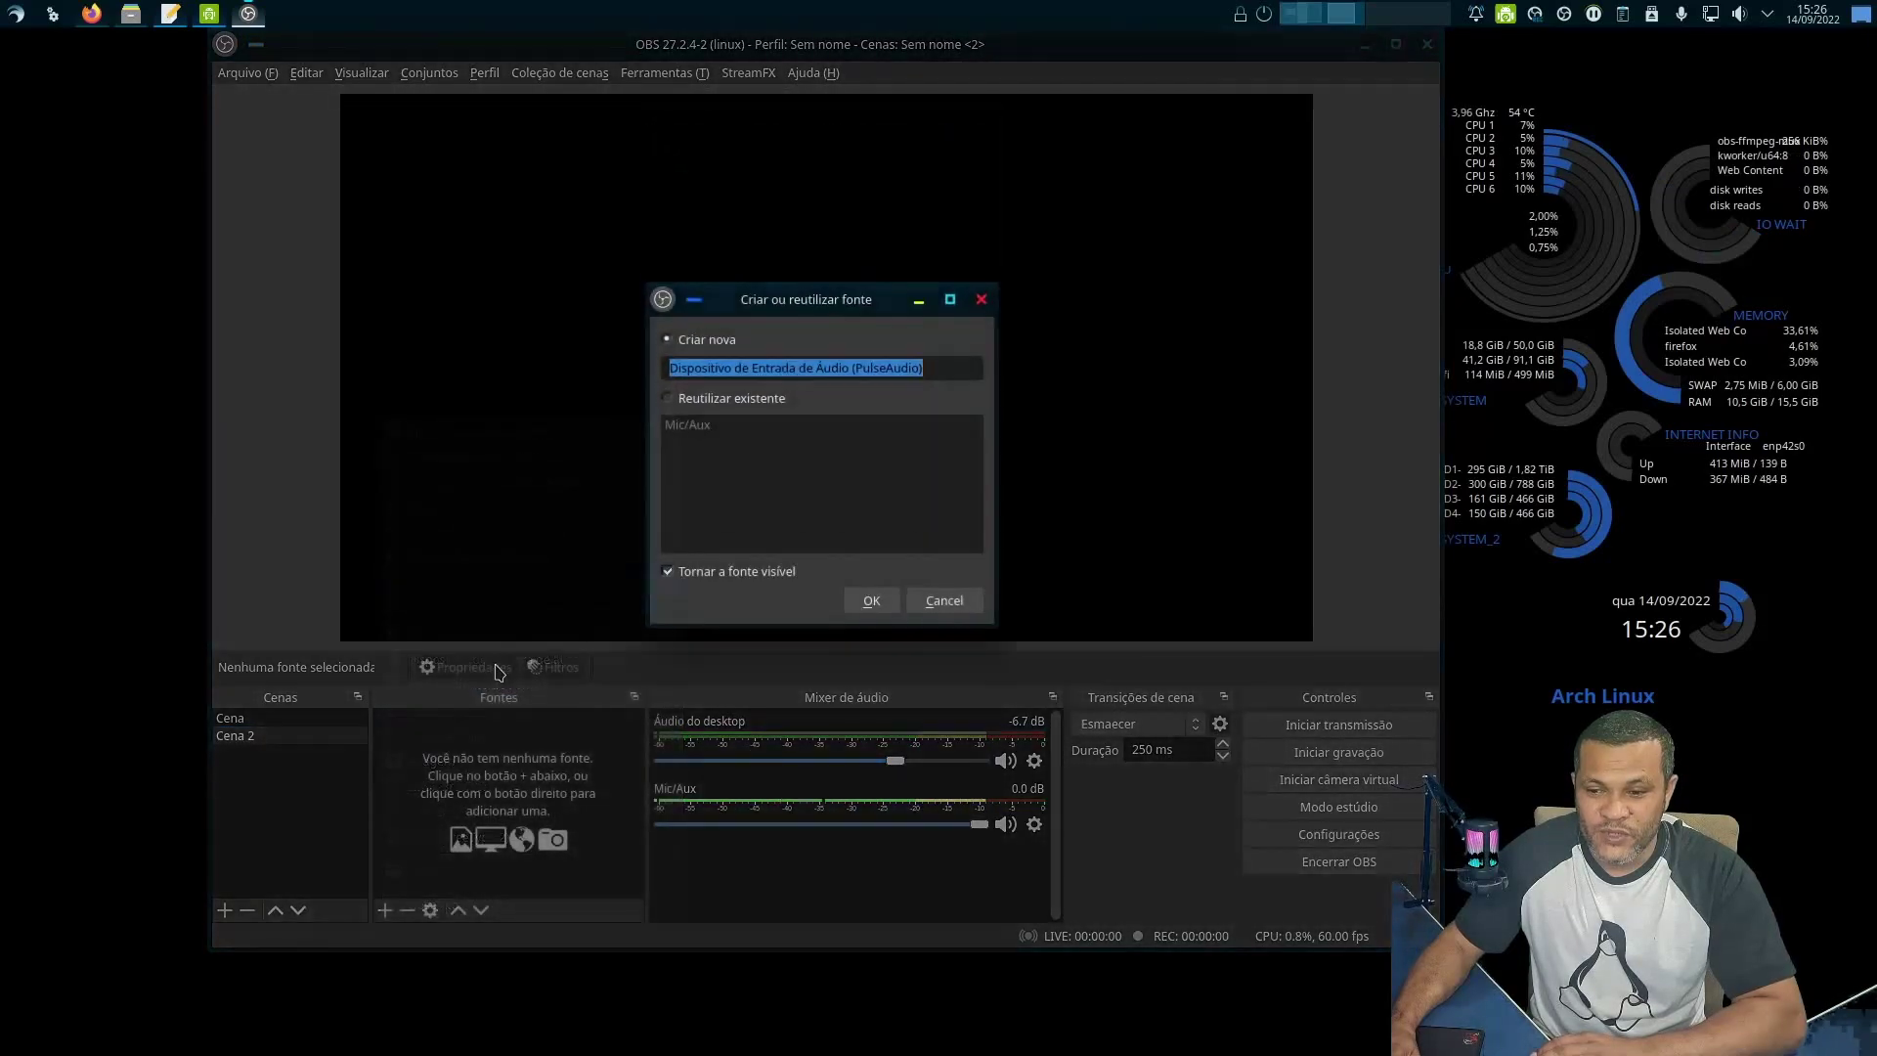
left_click(869, 601)
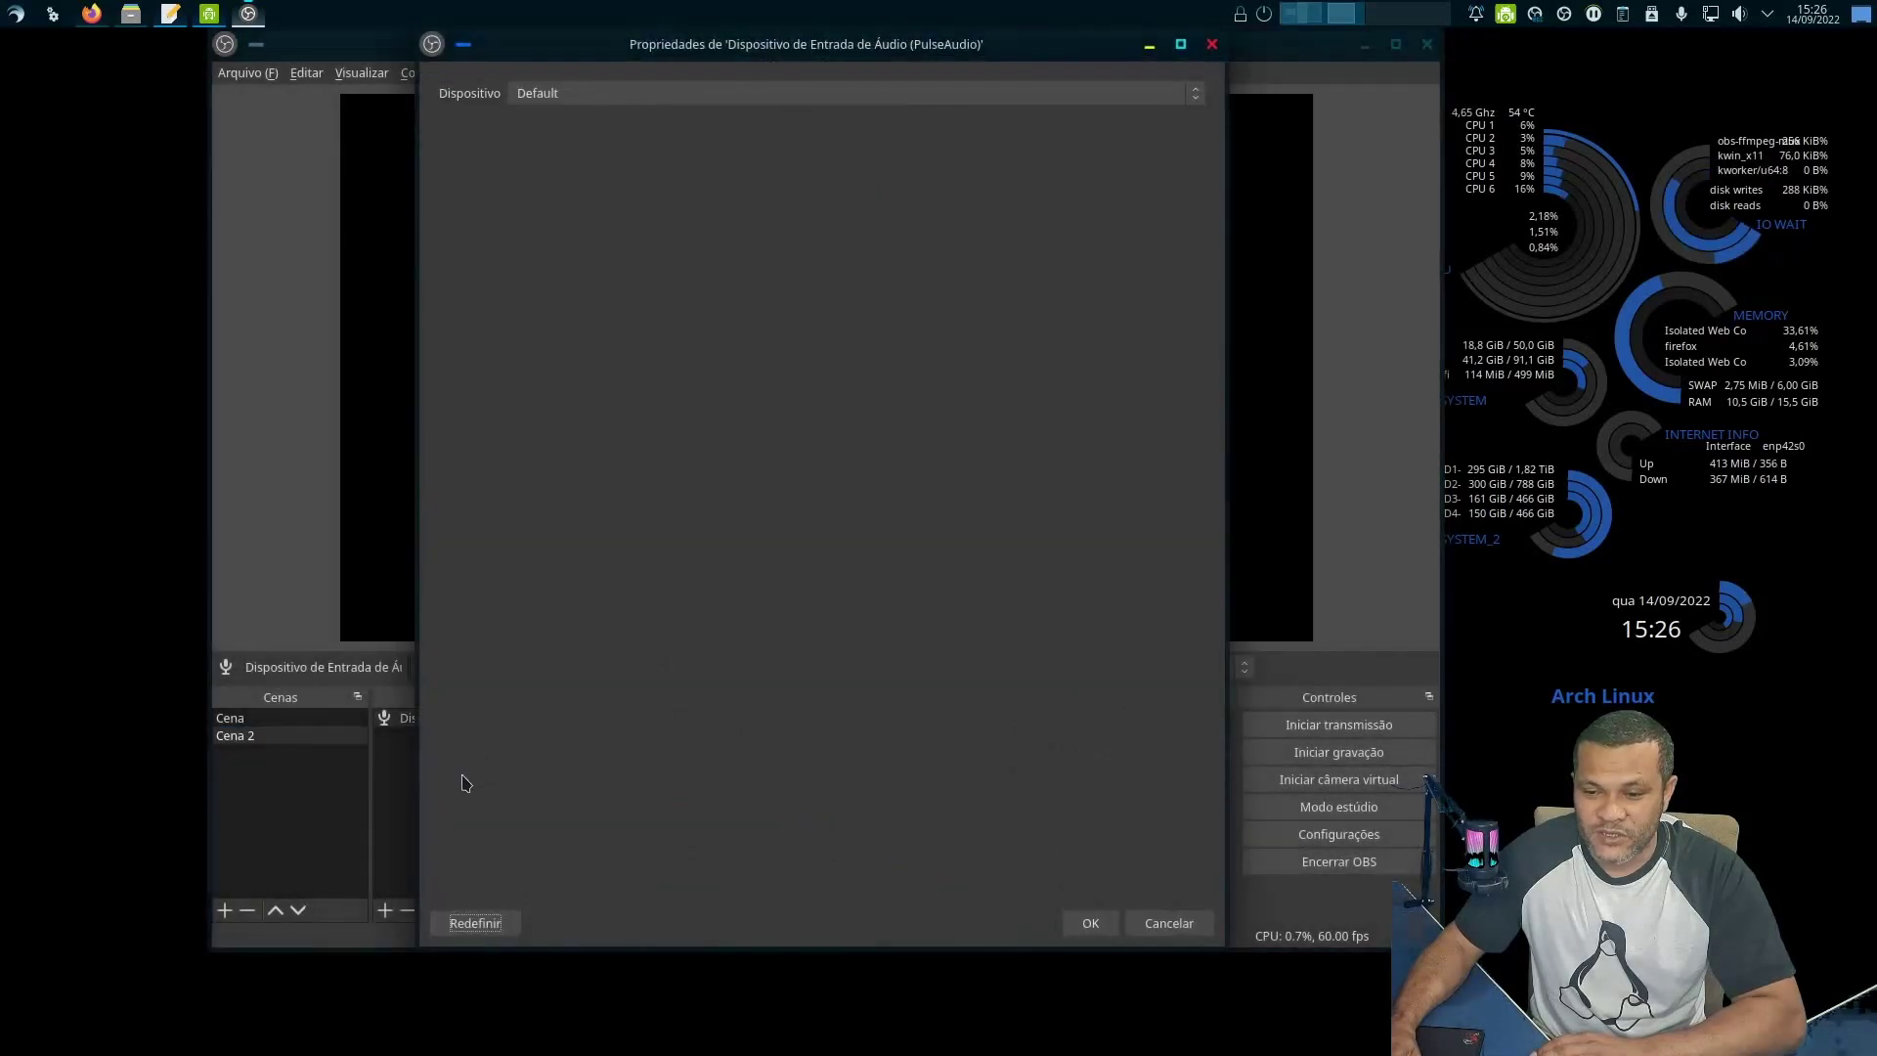
left_click(606, 93)
left_click(608, 152)
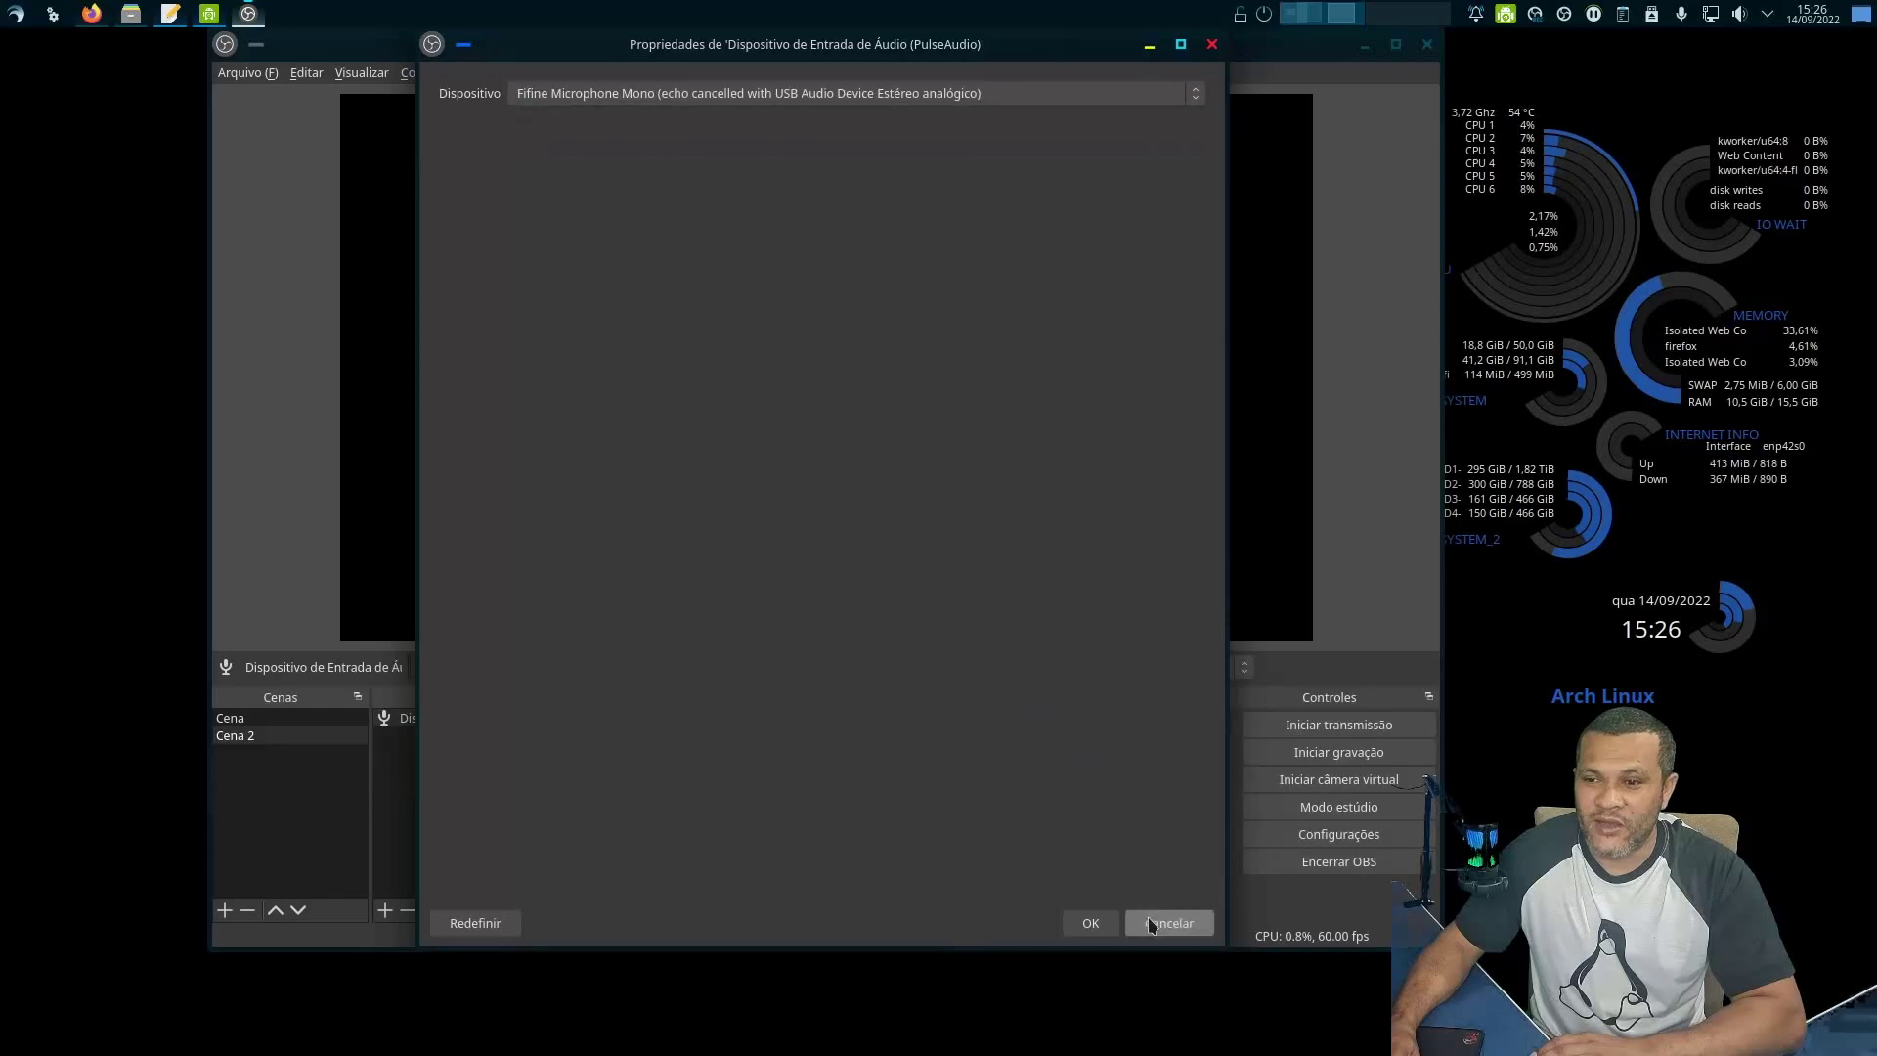
left_click(1090, 923)
left_click(453, 723)
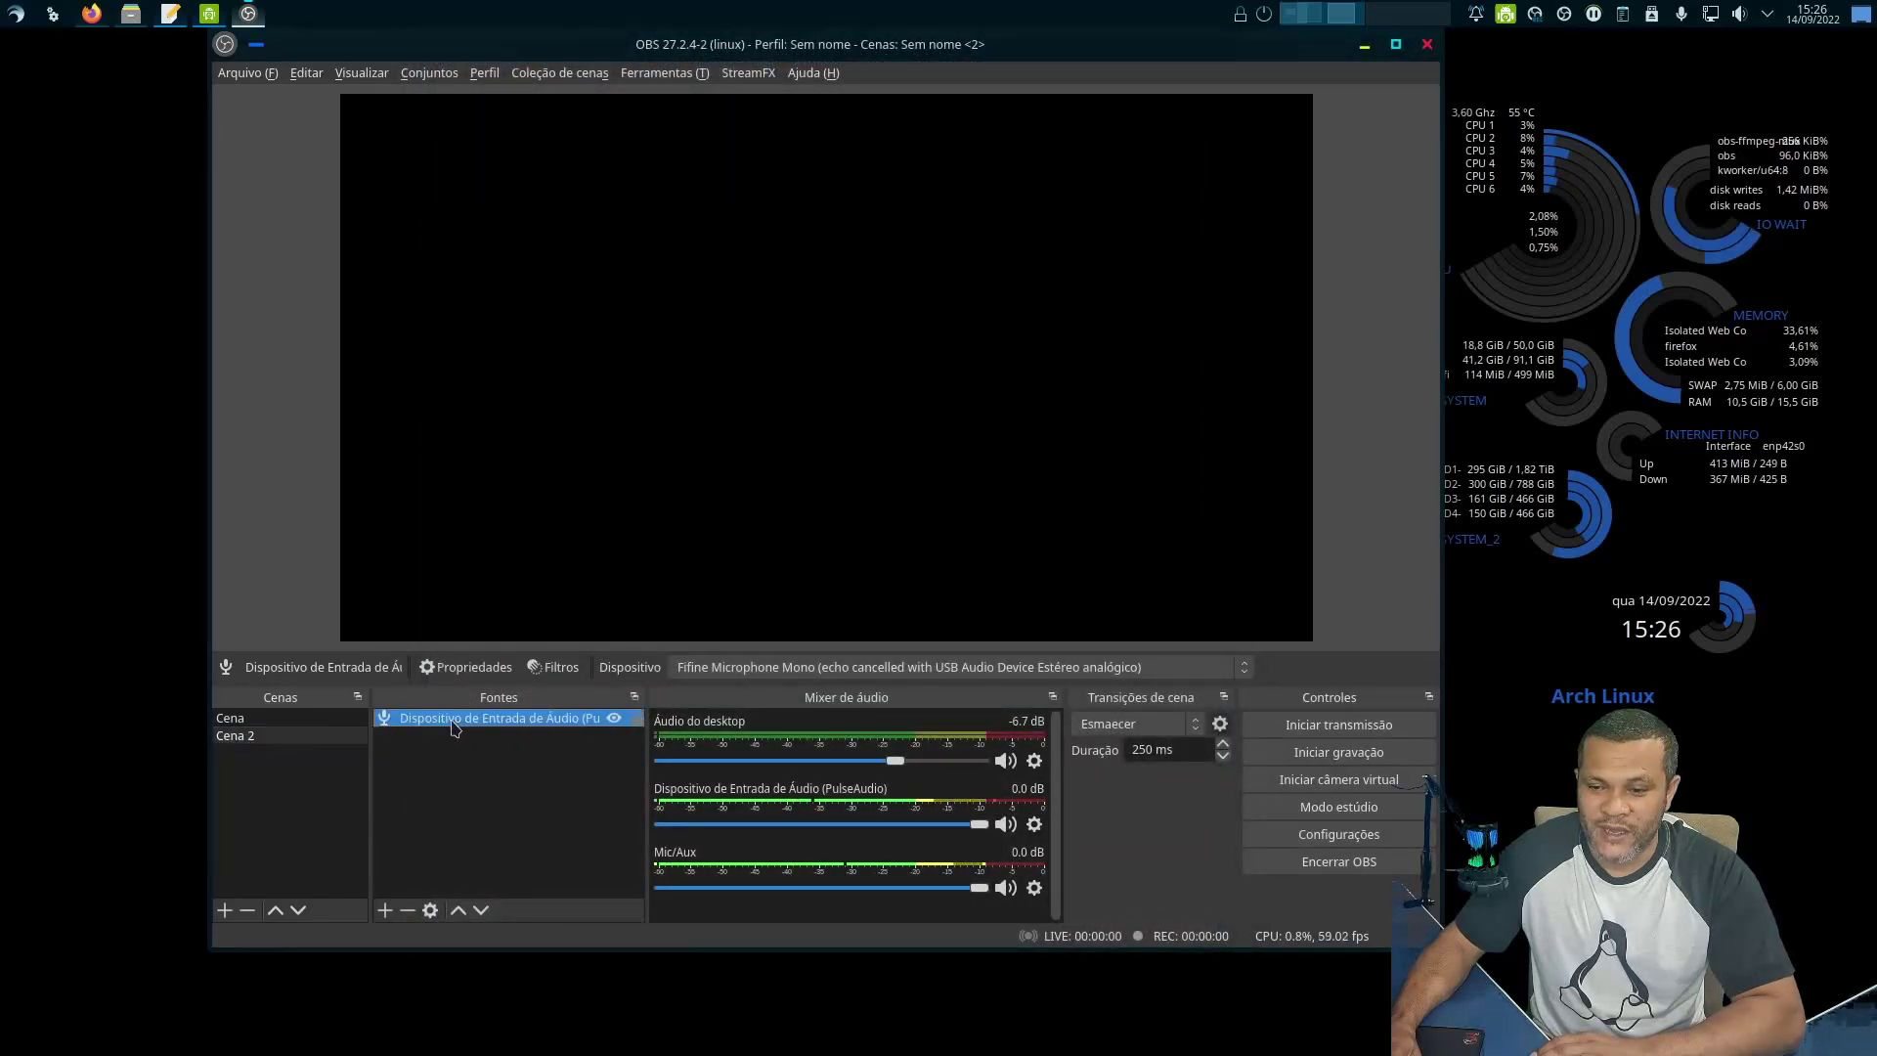
right_click(452, 724)
left_click(983, 810)
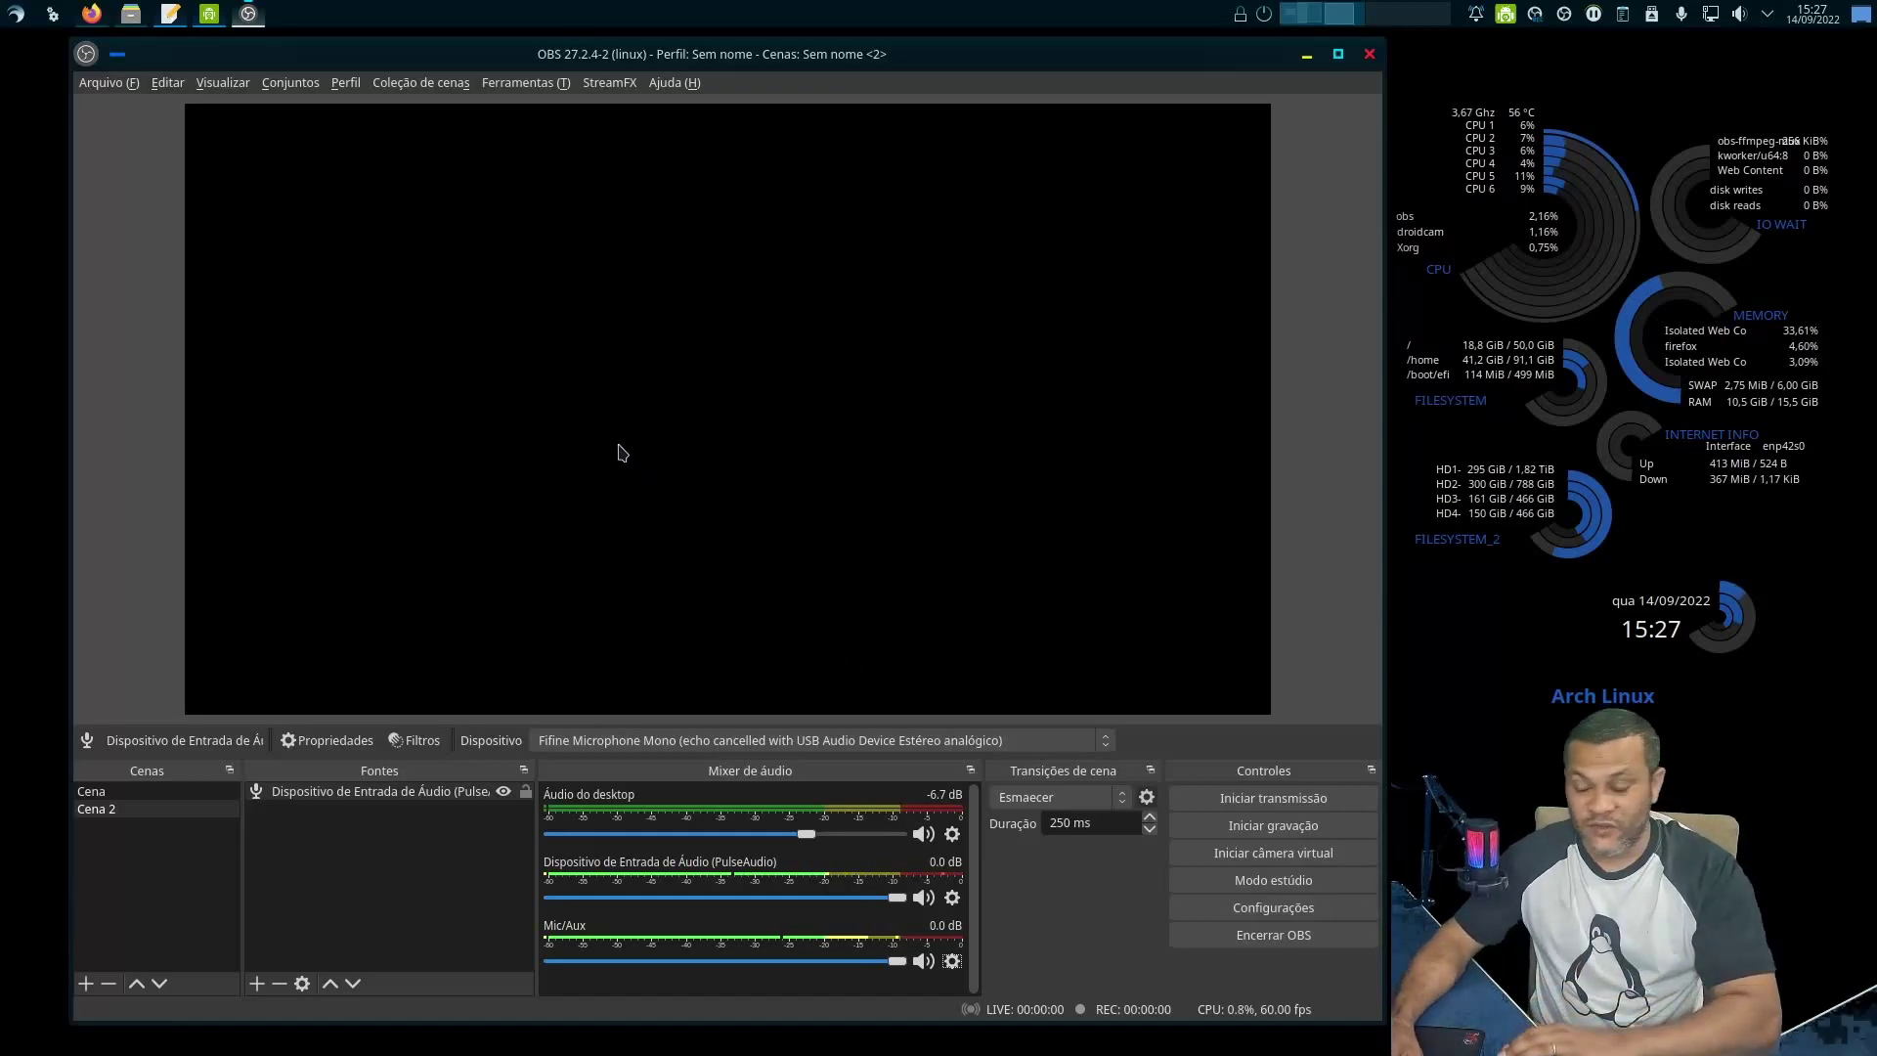
Open the audio filters of the PulseAudio input source and shrink and reposition the window so the audio mixer stays in view.
left_click(952, 899)
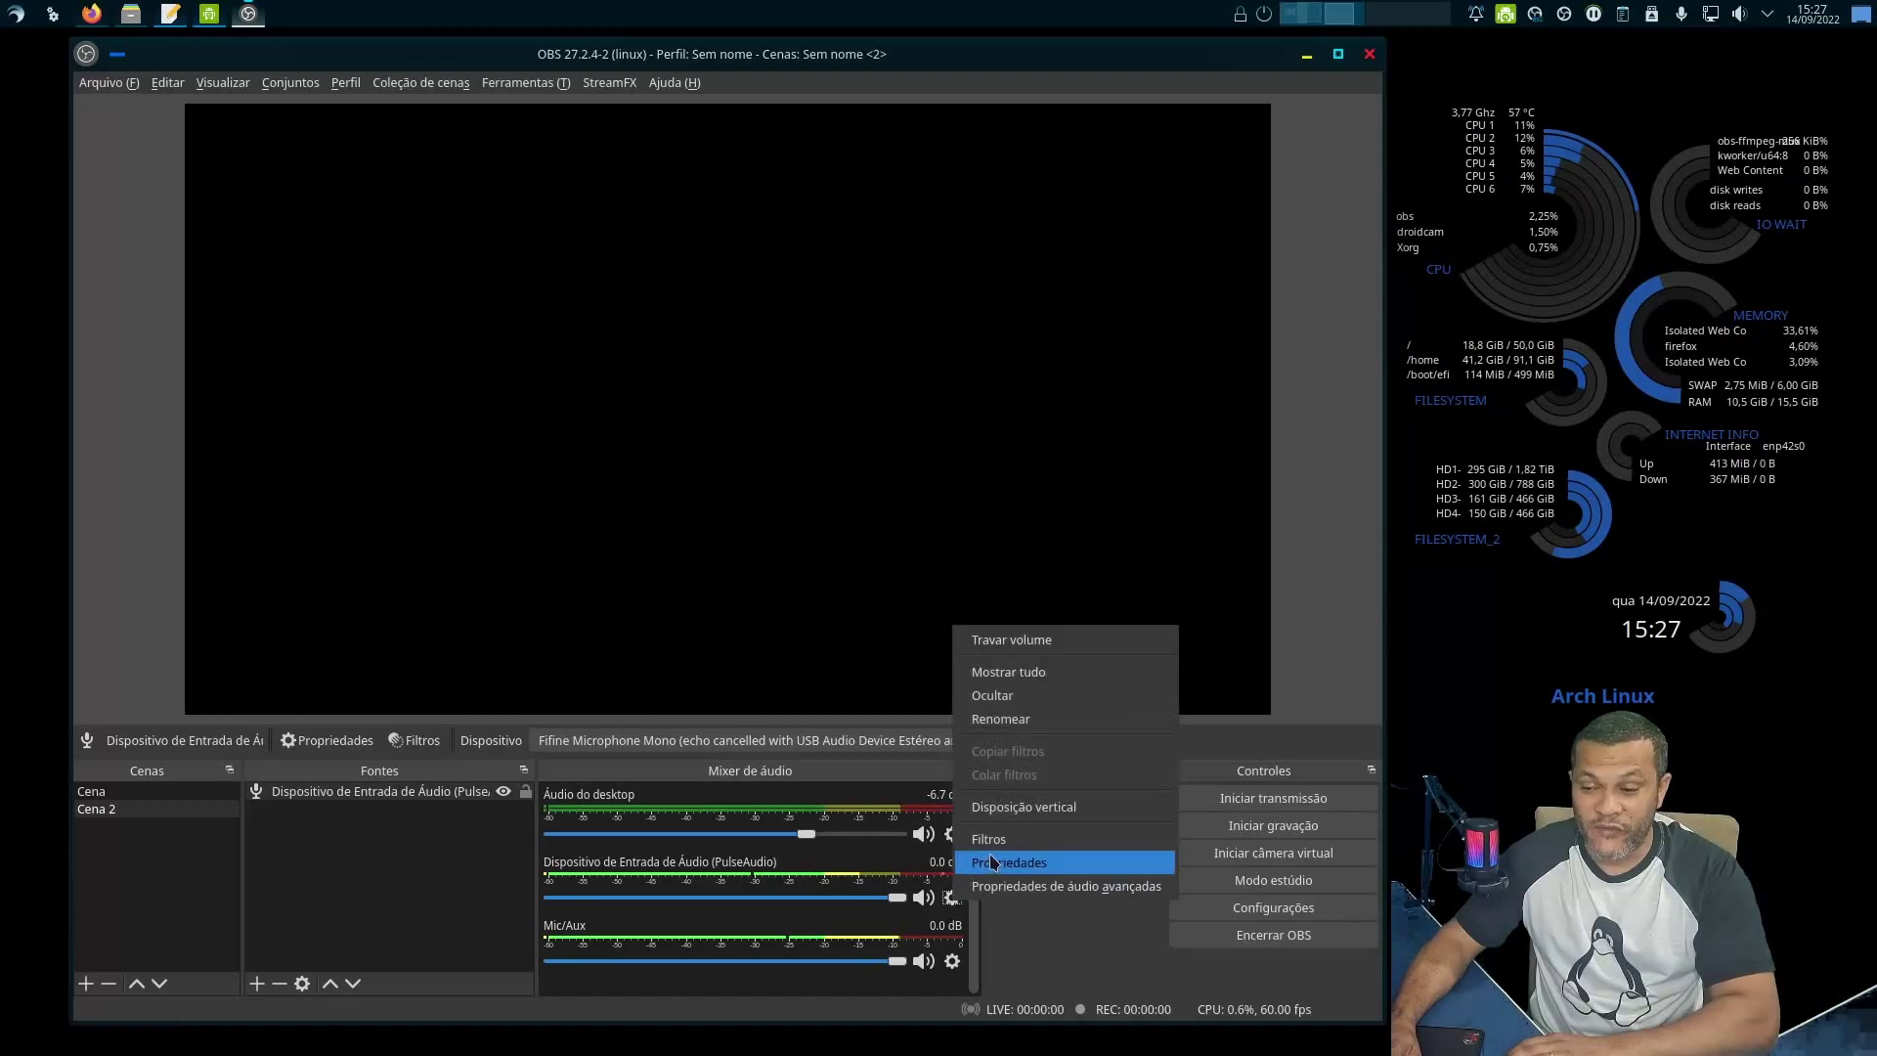
left_click(988, 838)
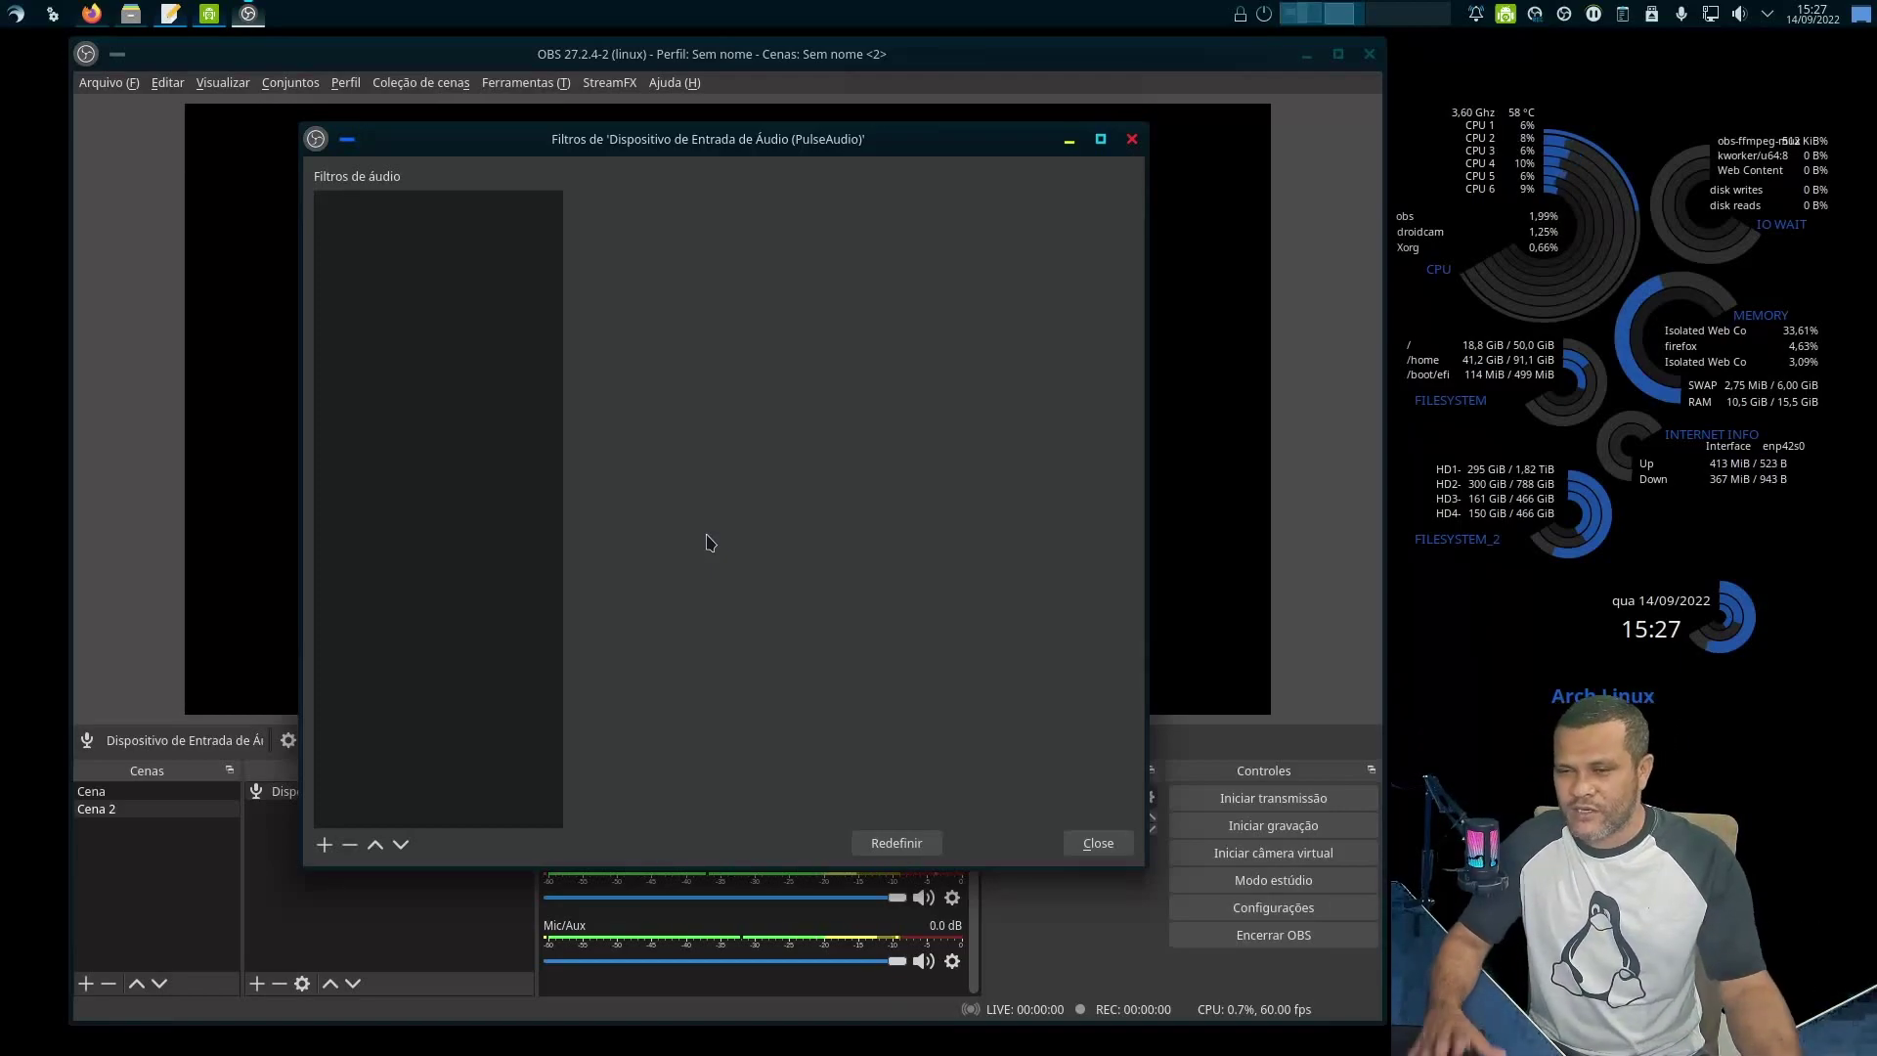
left_click_drag(710, 542, 698, 467)
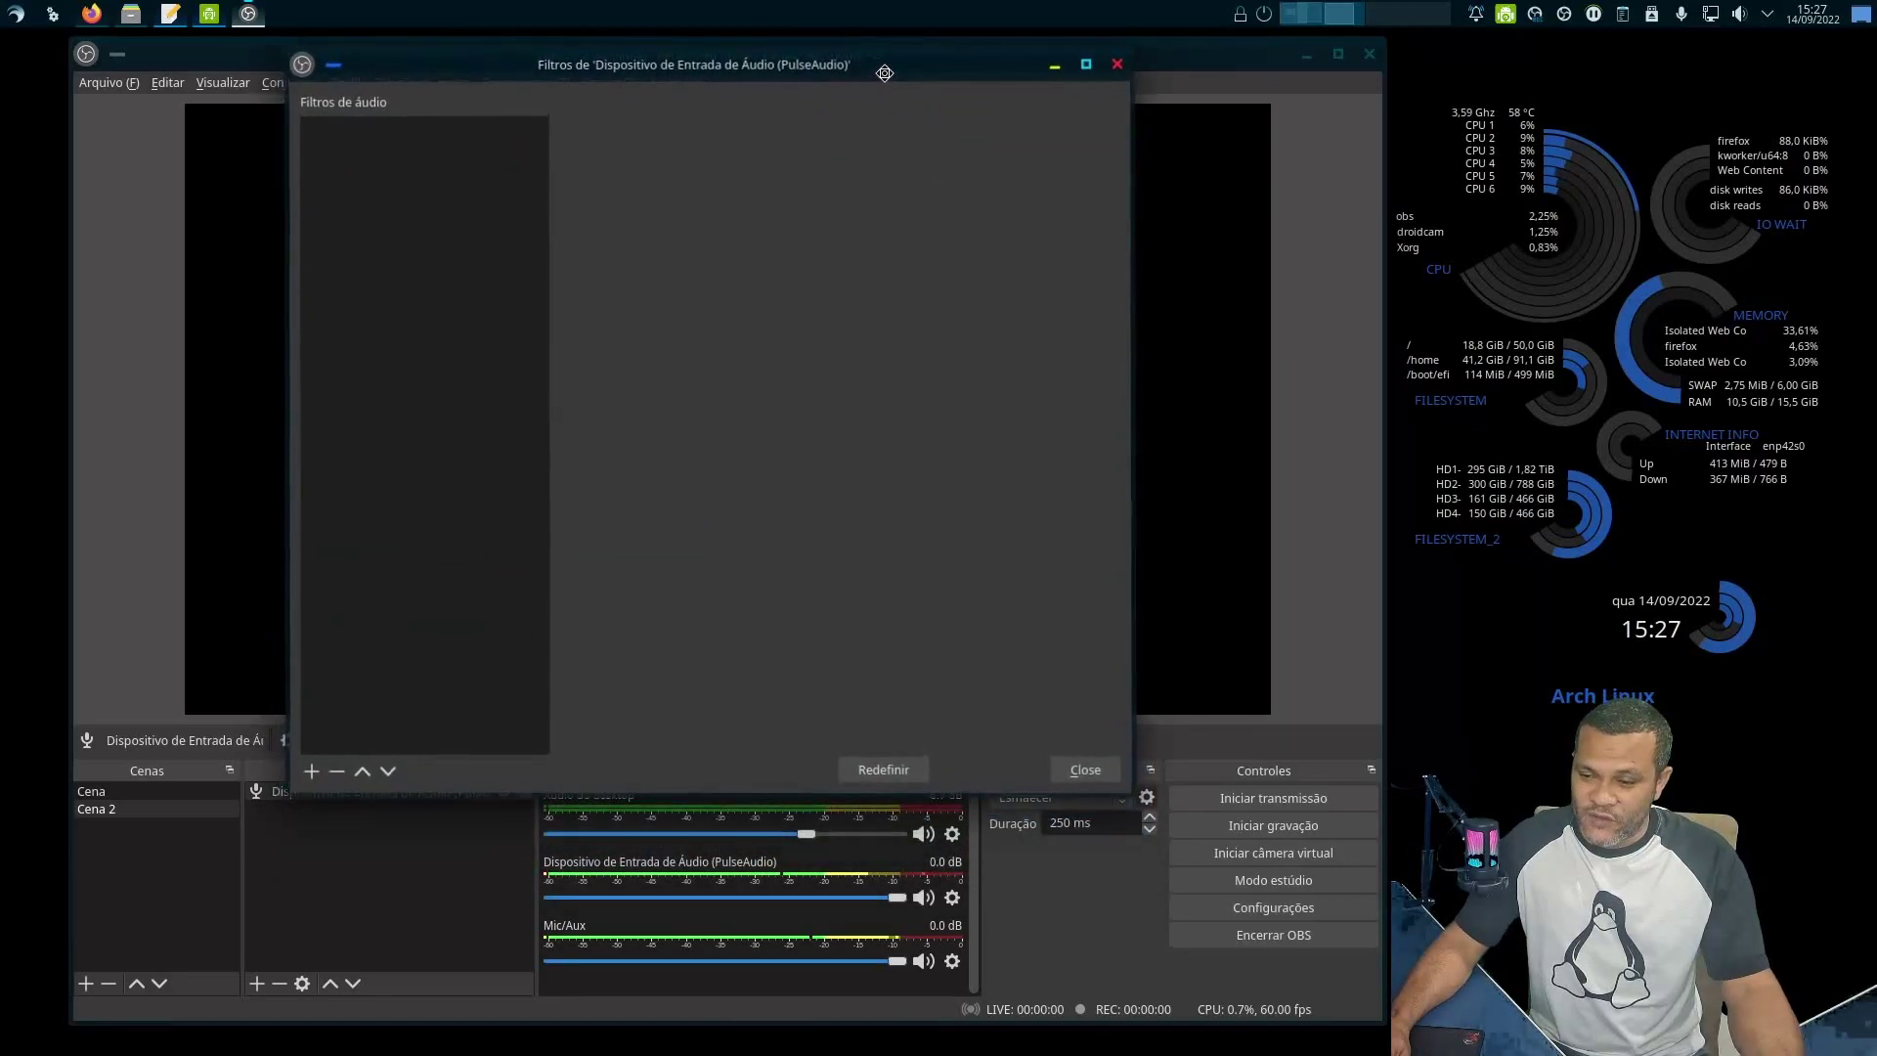
left_click(1146, 797)
left_click(1138, 793)
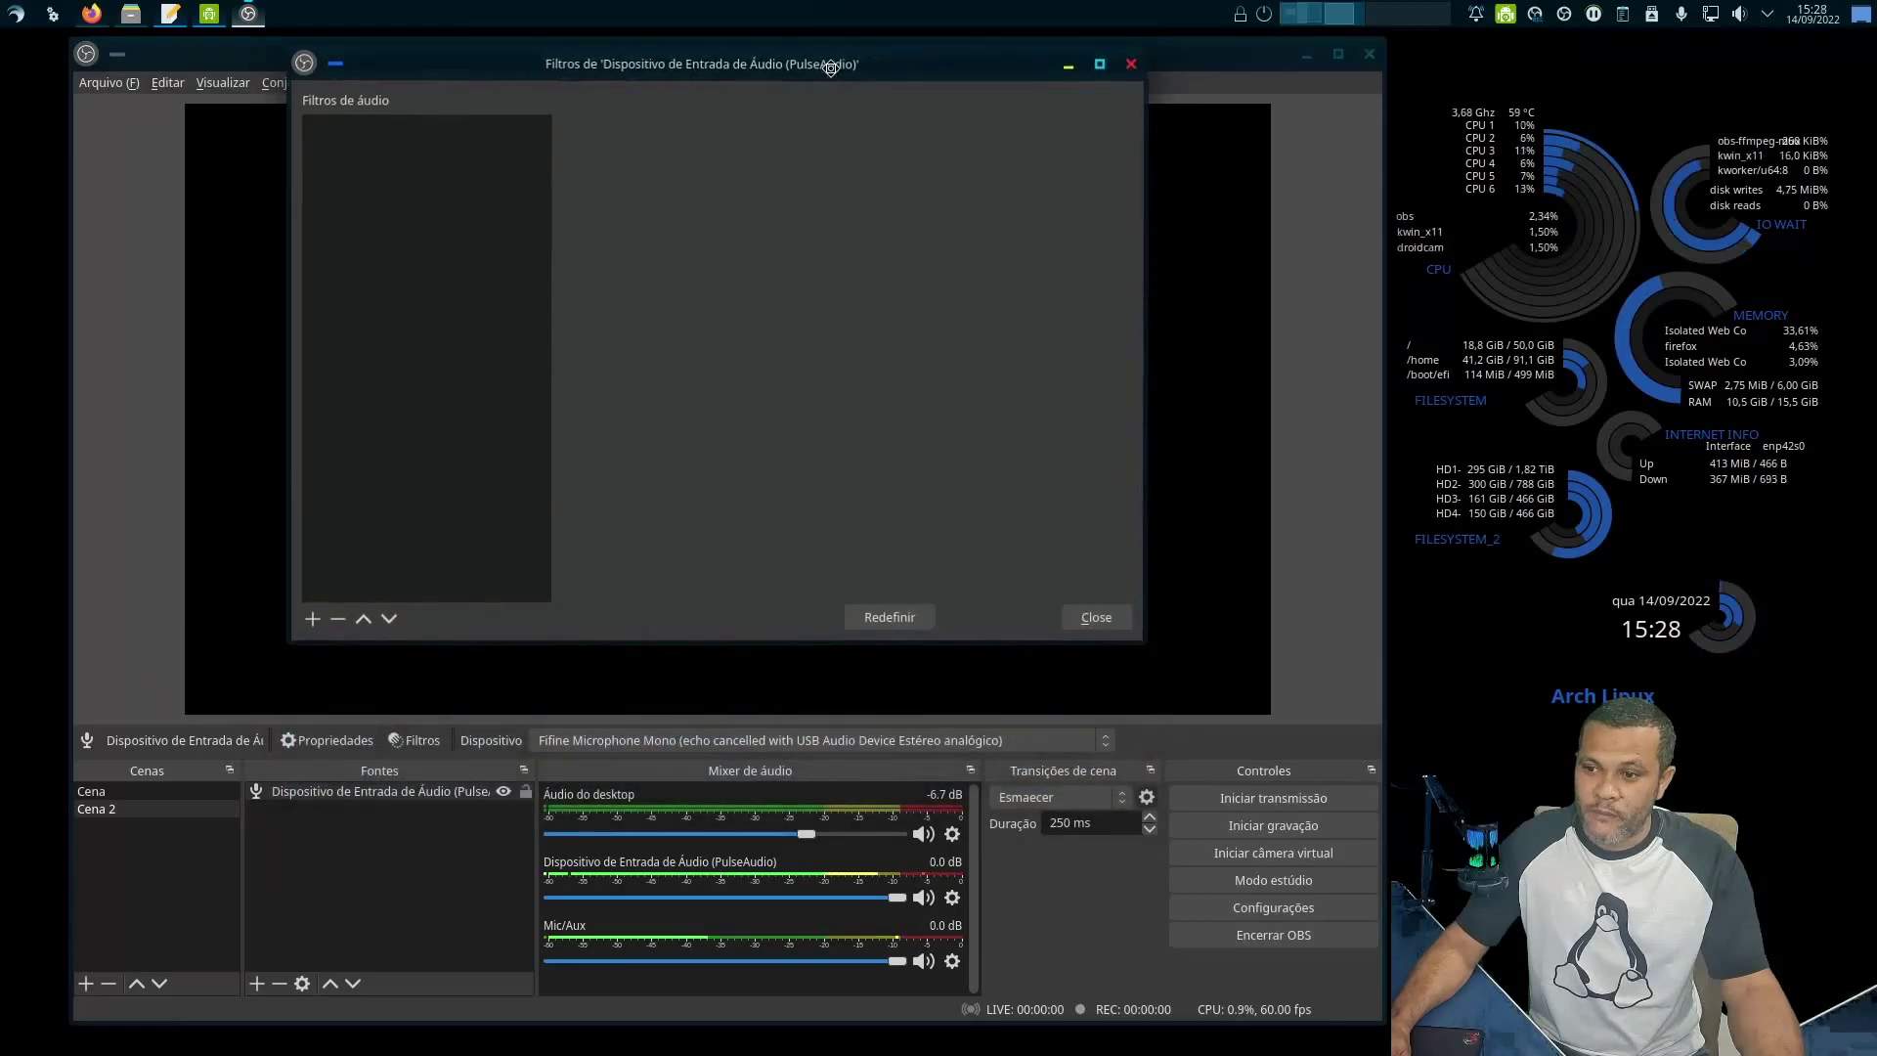
left_click(856, 570)
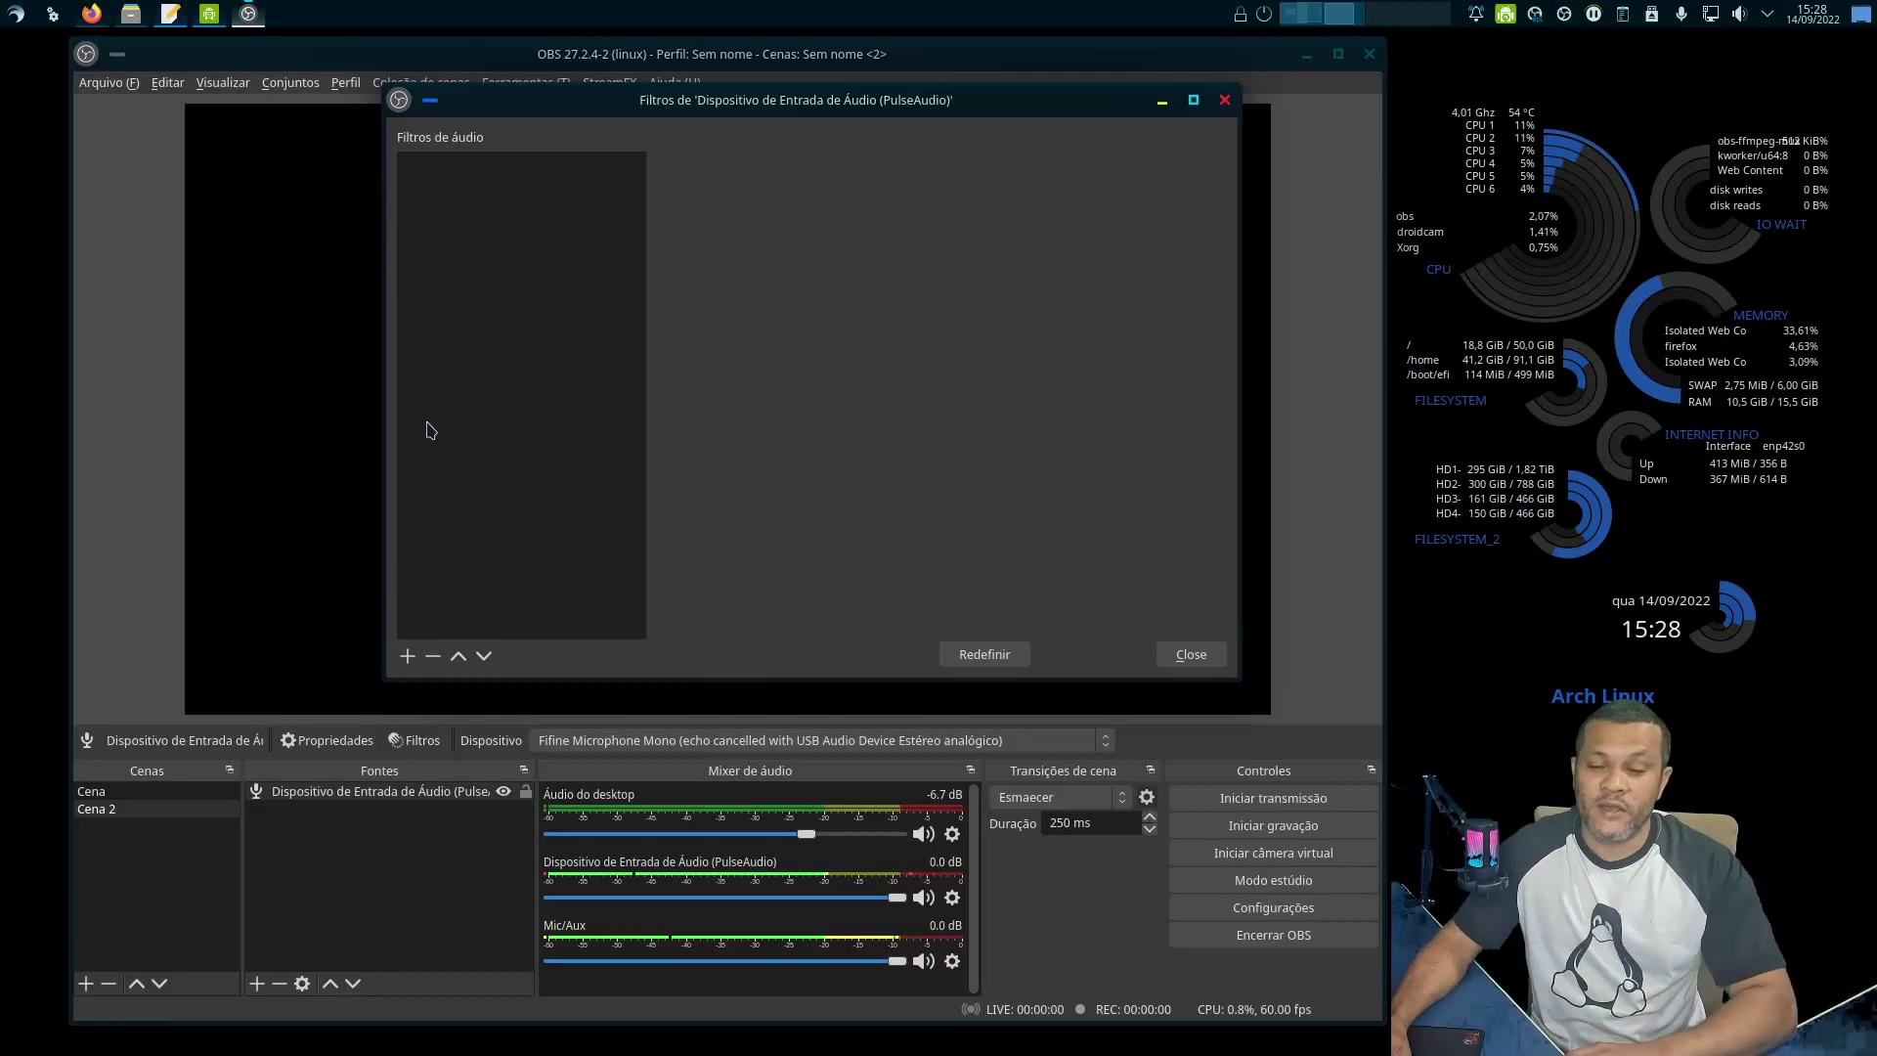
Add a Ganho filter to the PulseAudio input source, set its gain to 5,20 dB, and close the filters.
left_click(412, 658)
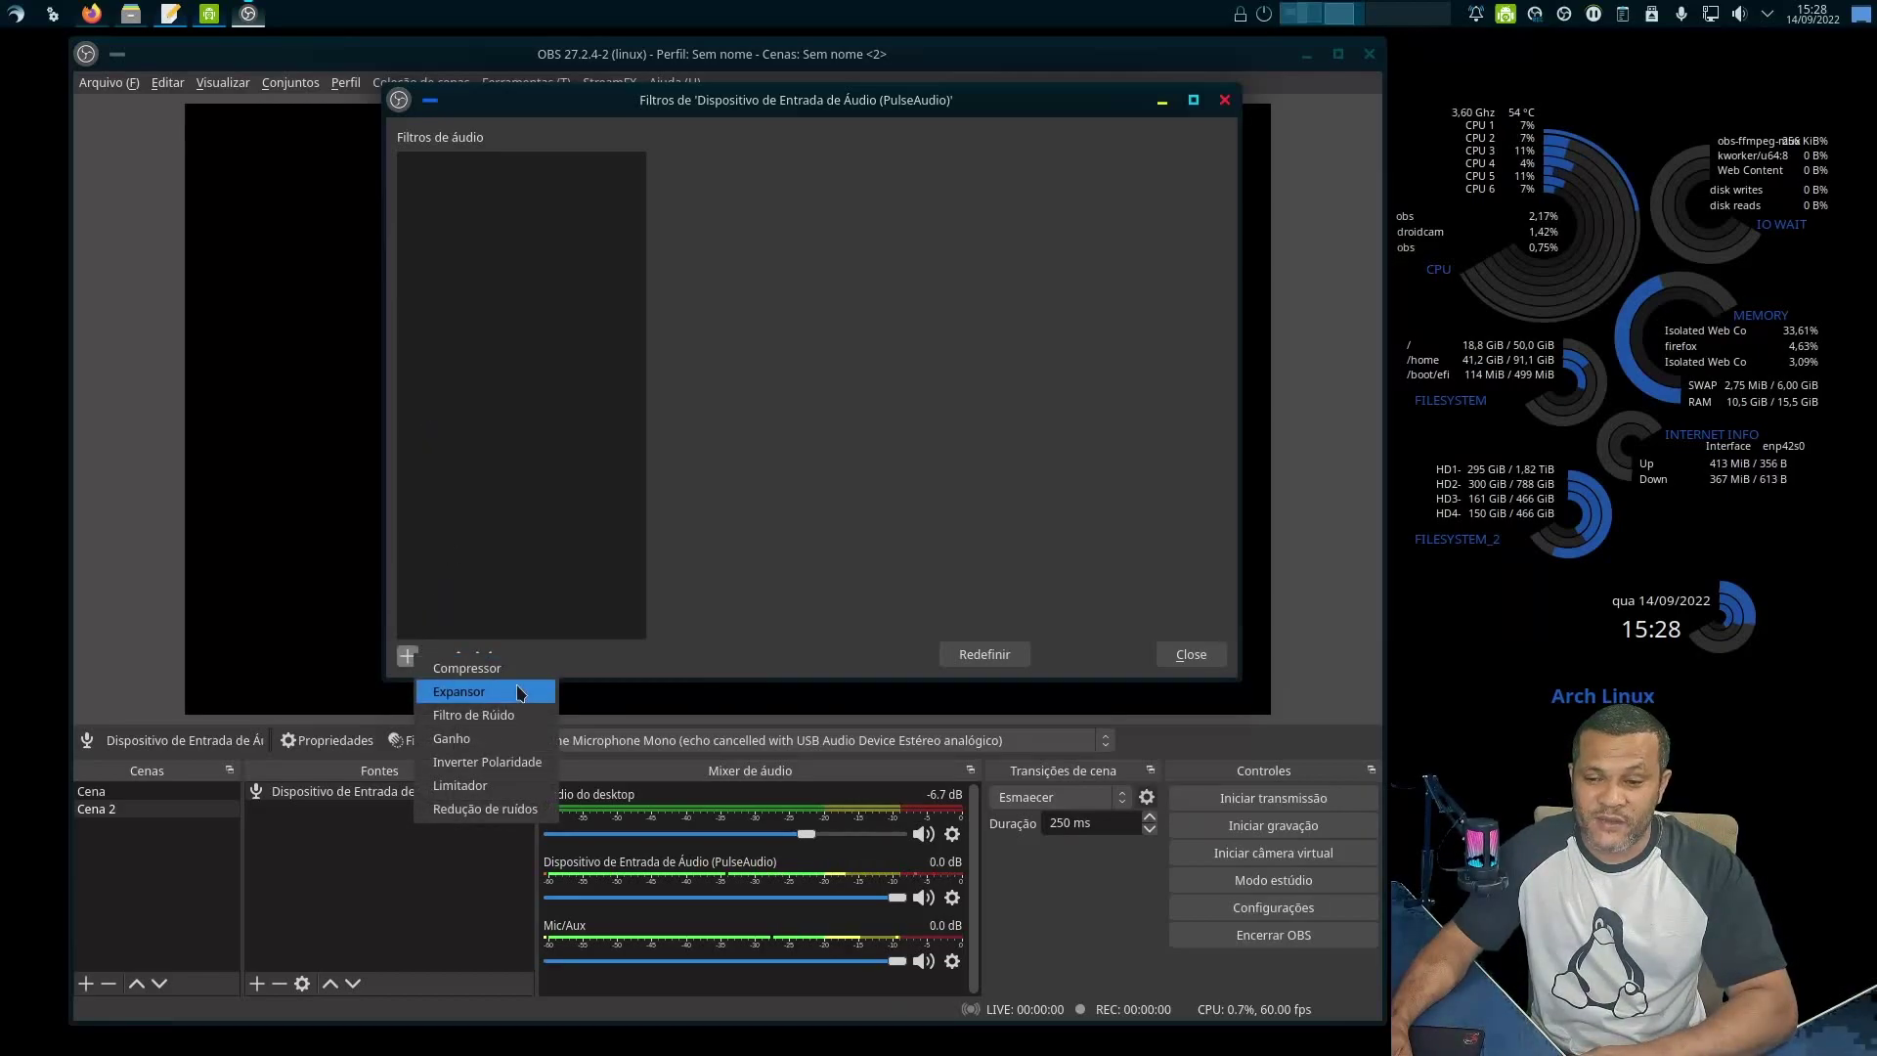
left_click(503, 738)
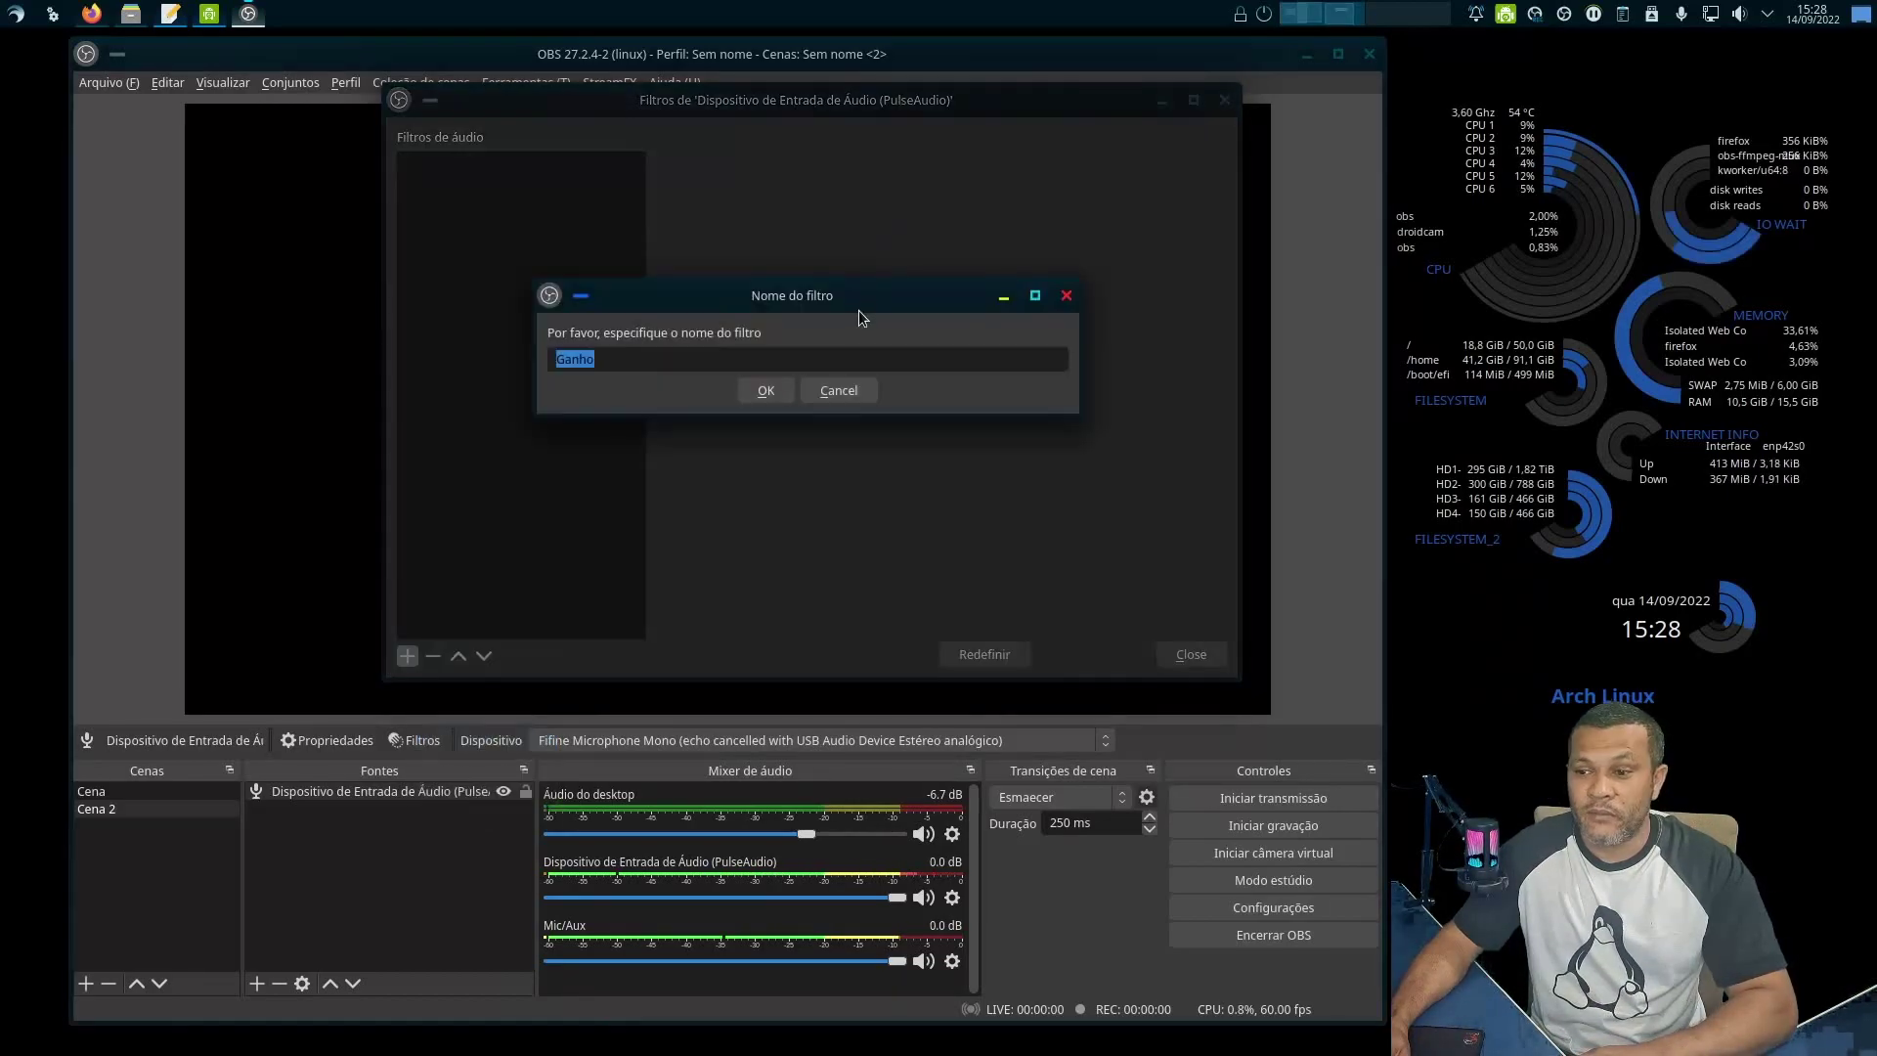
left_click(755, 396)
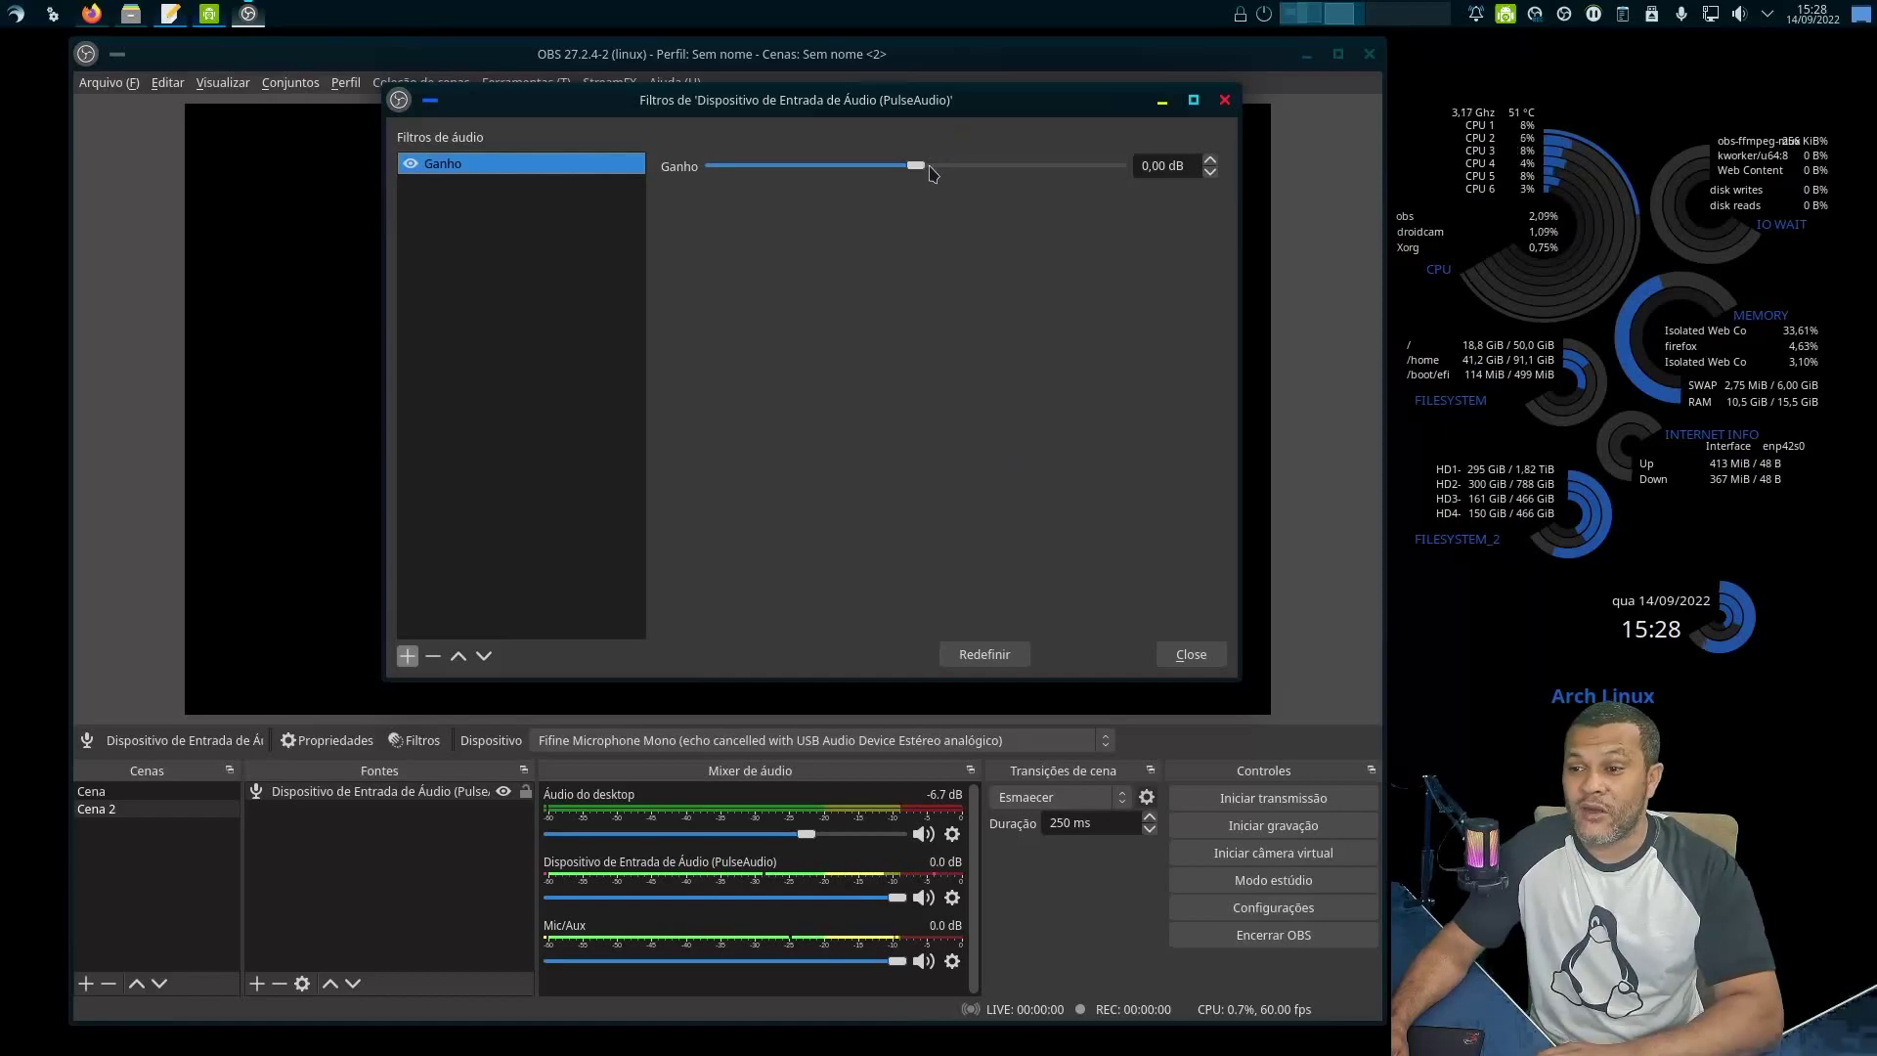
left_click_drag(917, 168, 954, 168)
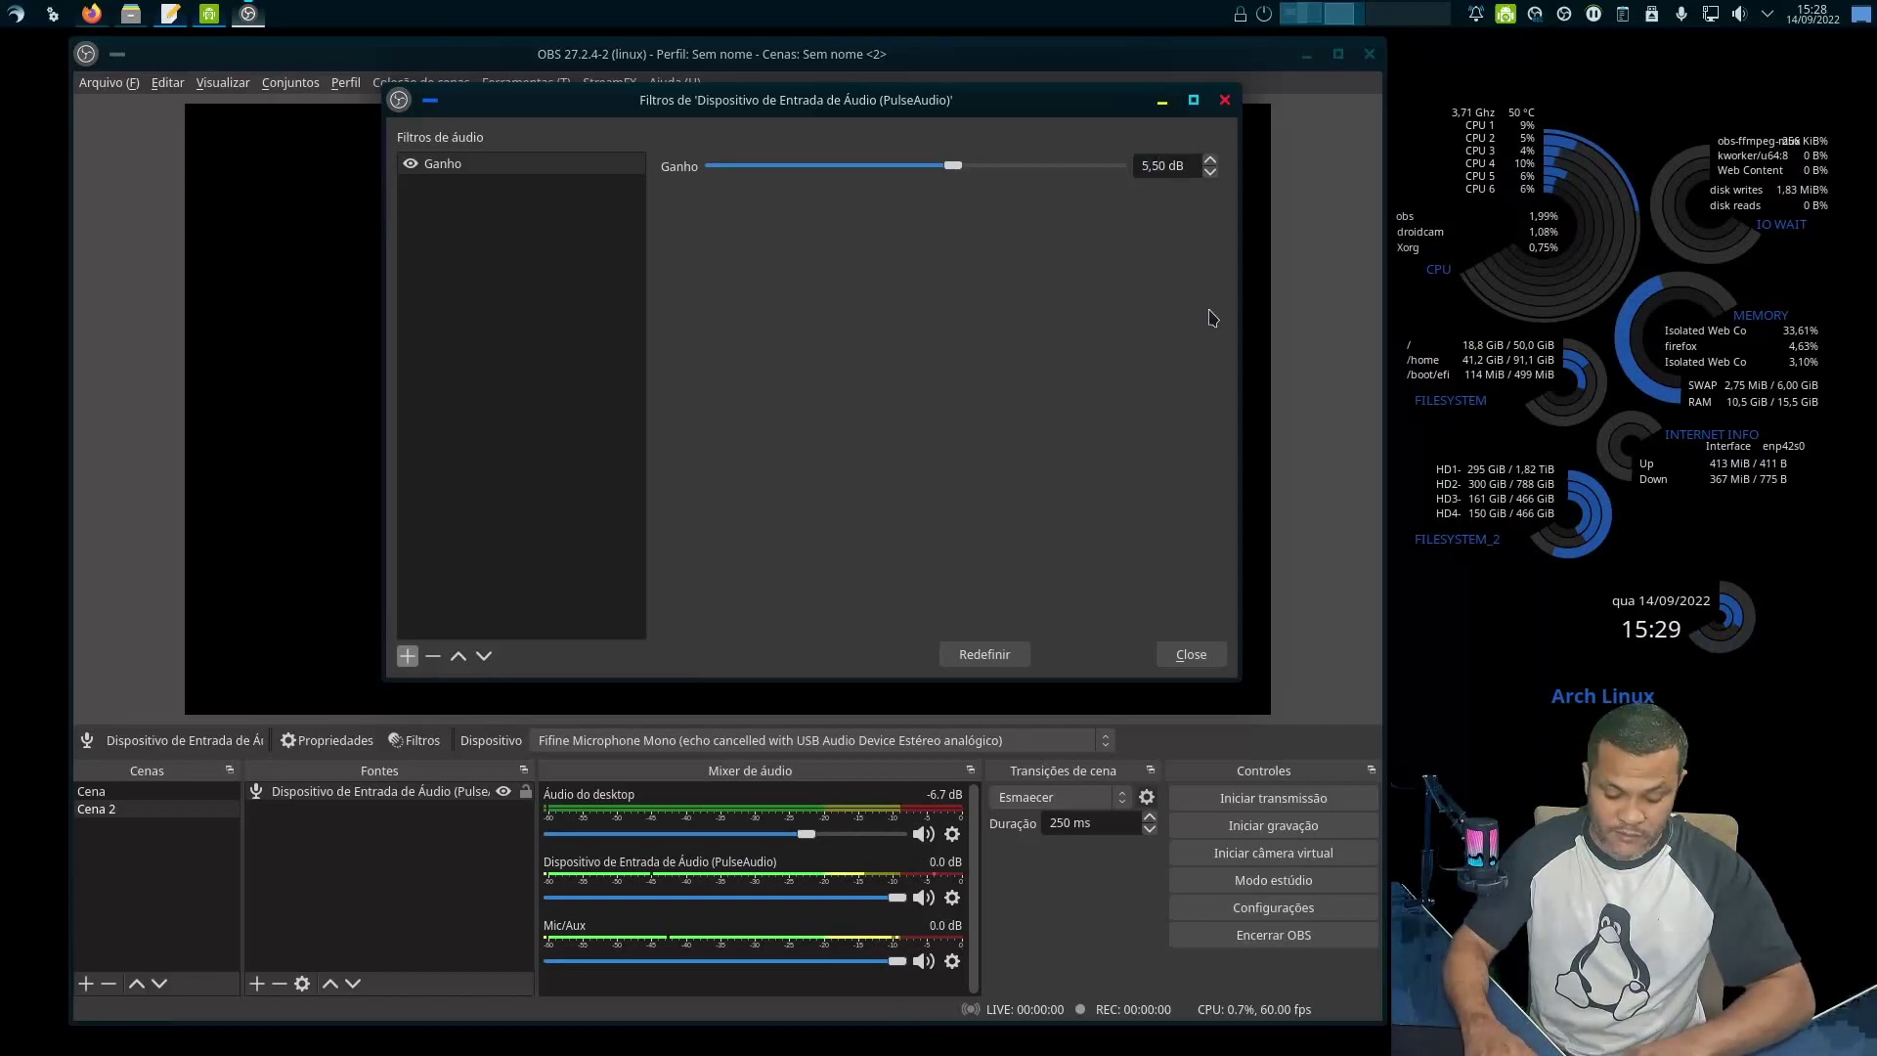
scroll(1151, 168, "down", 5)
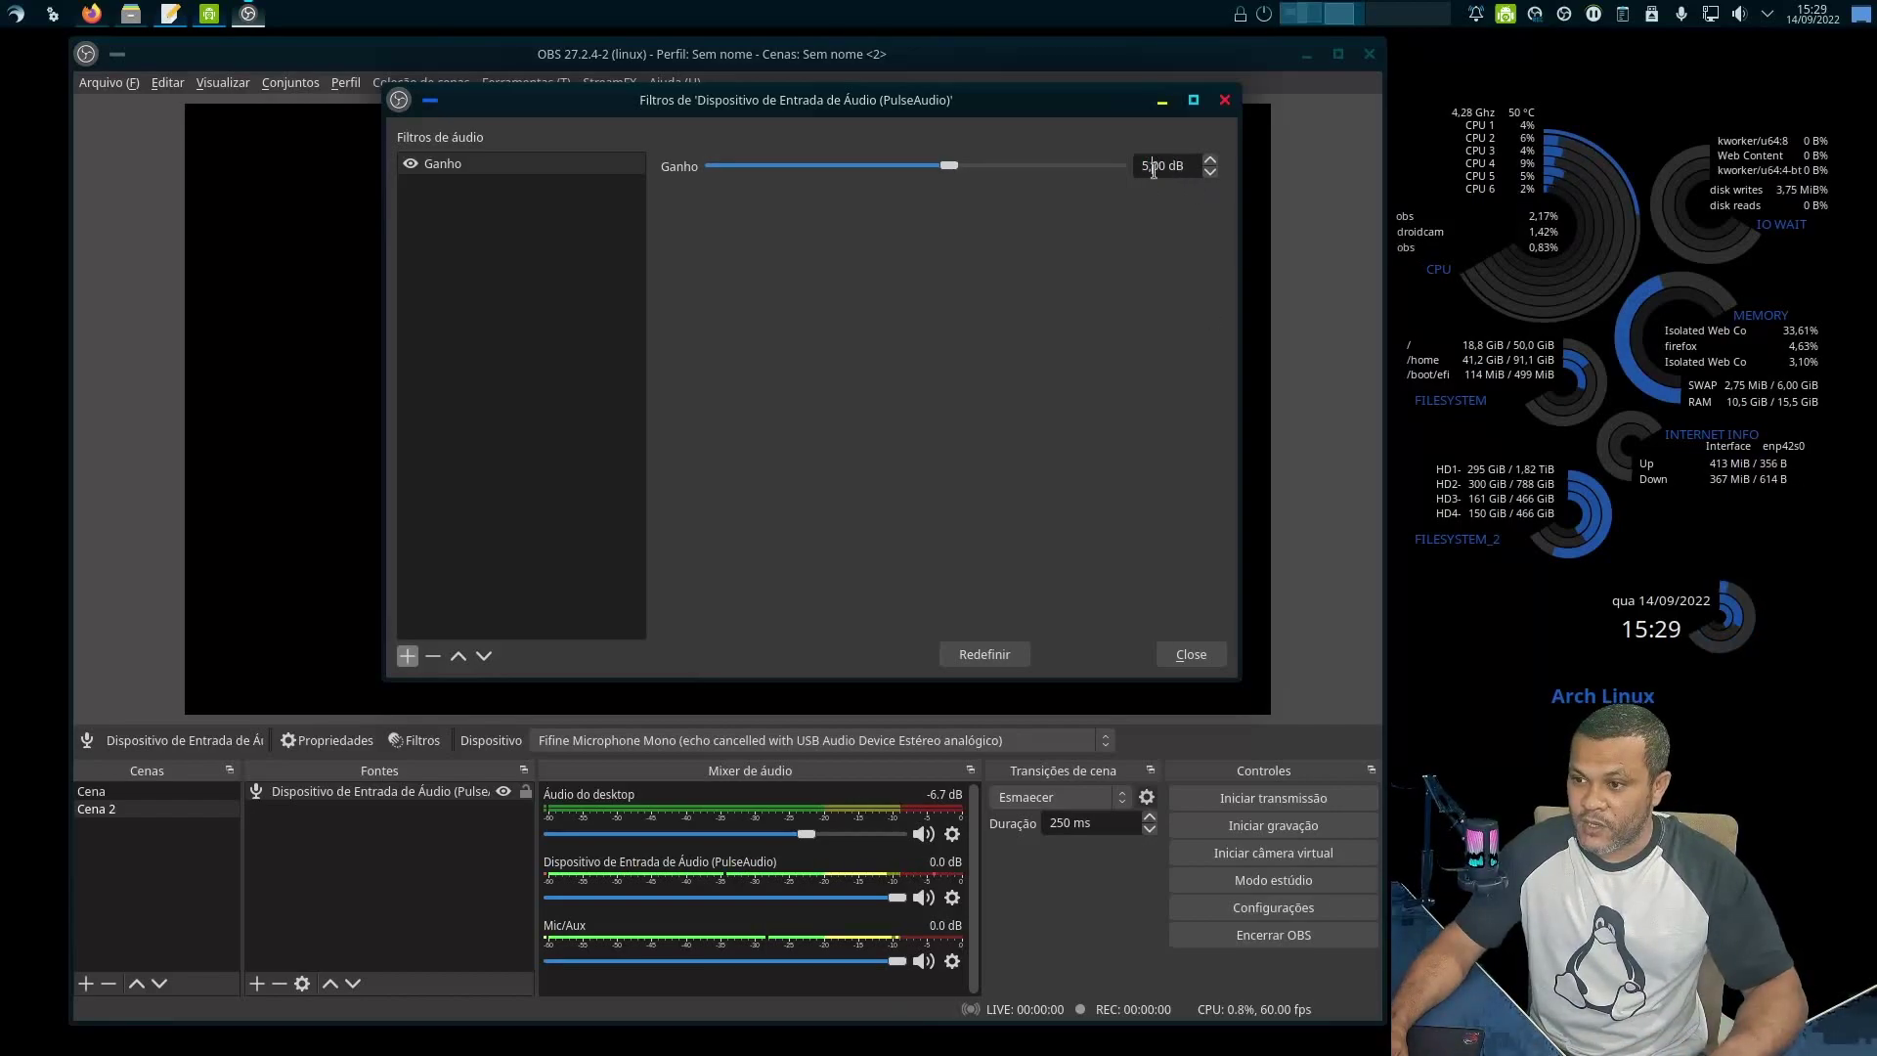
left_click(1211, 160)
left_click(1210, 160)
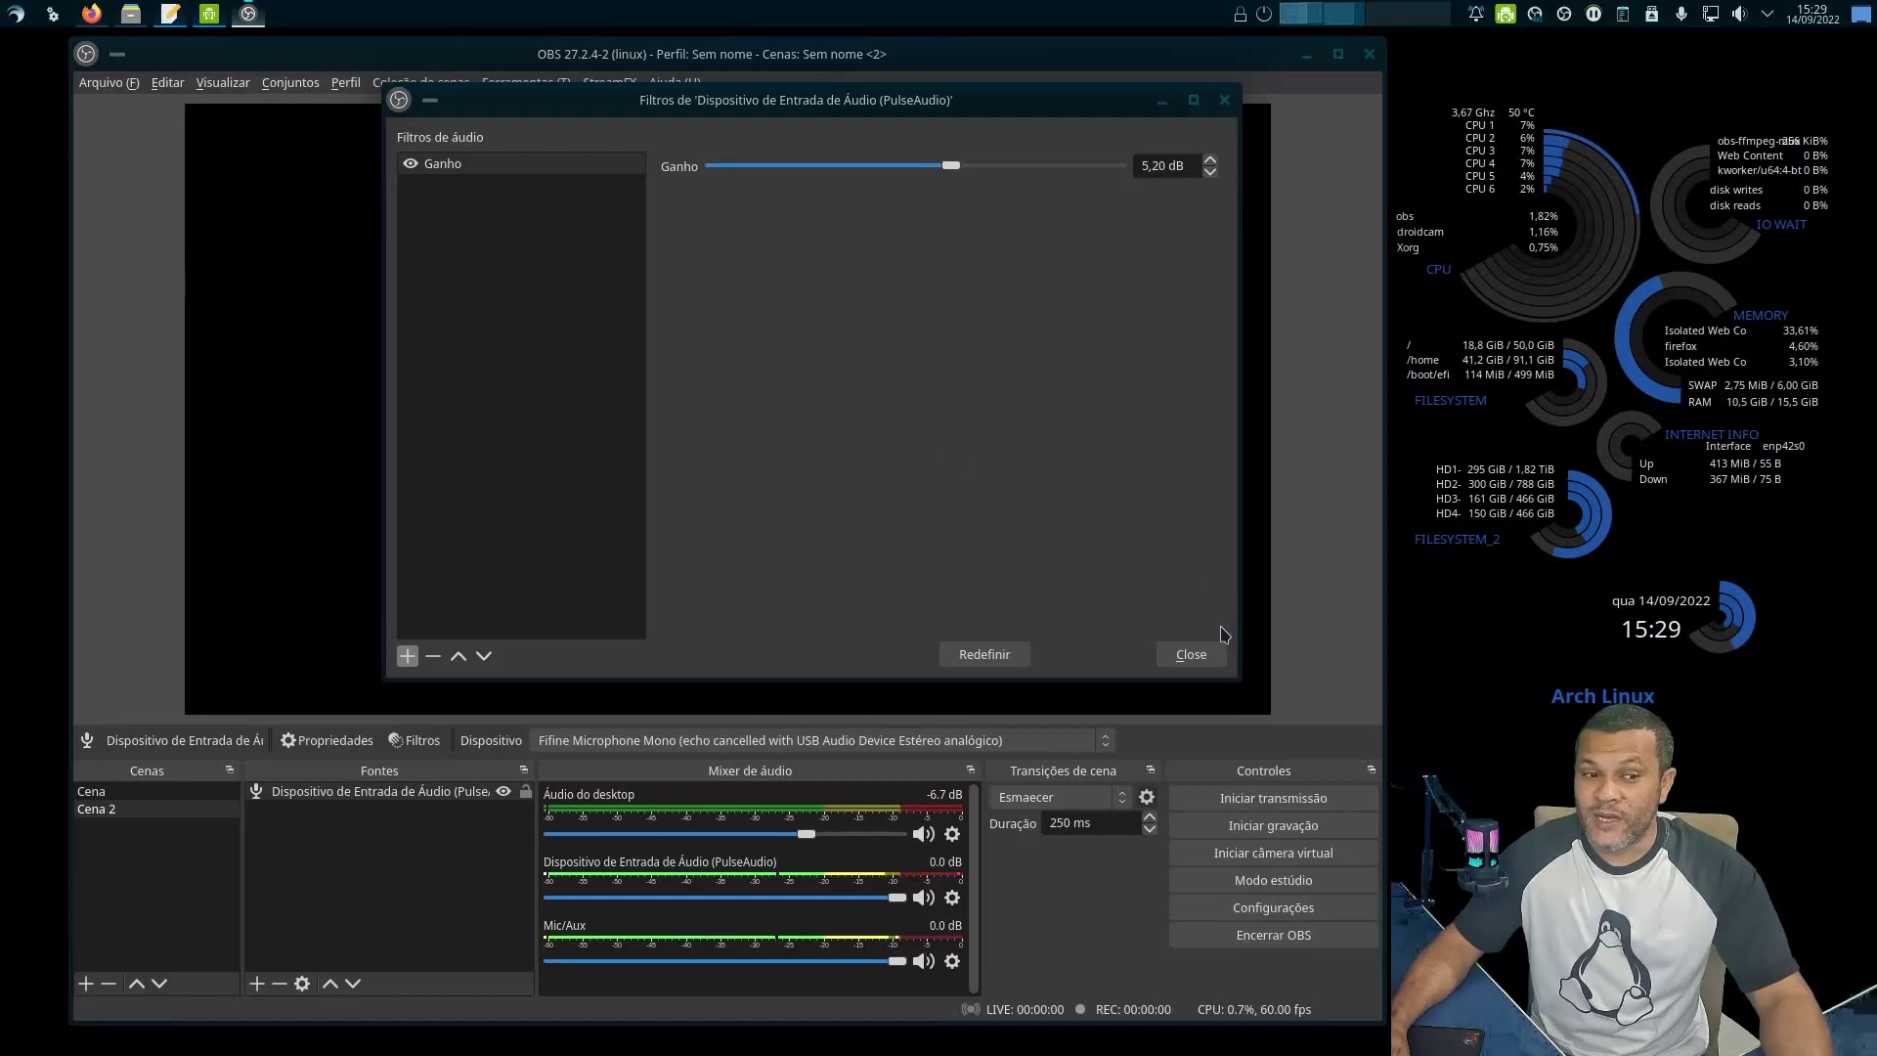
left_click(1191, 654)
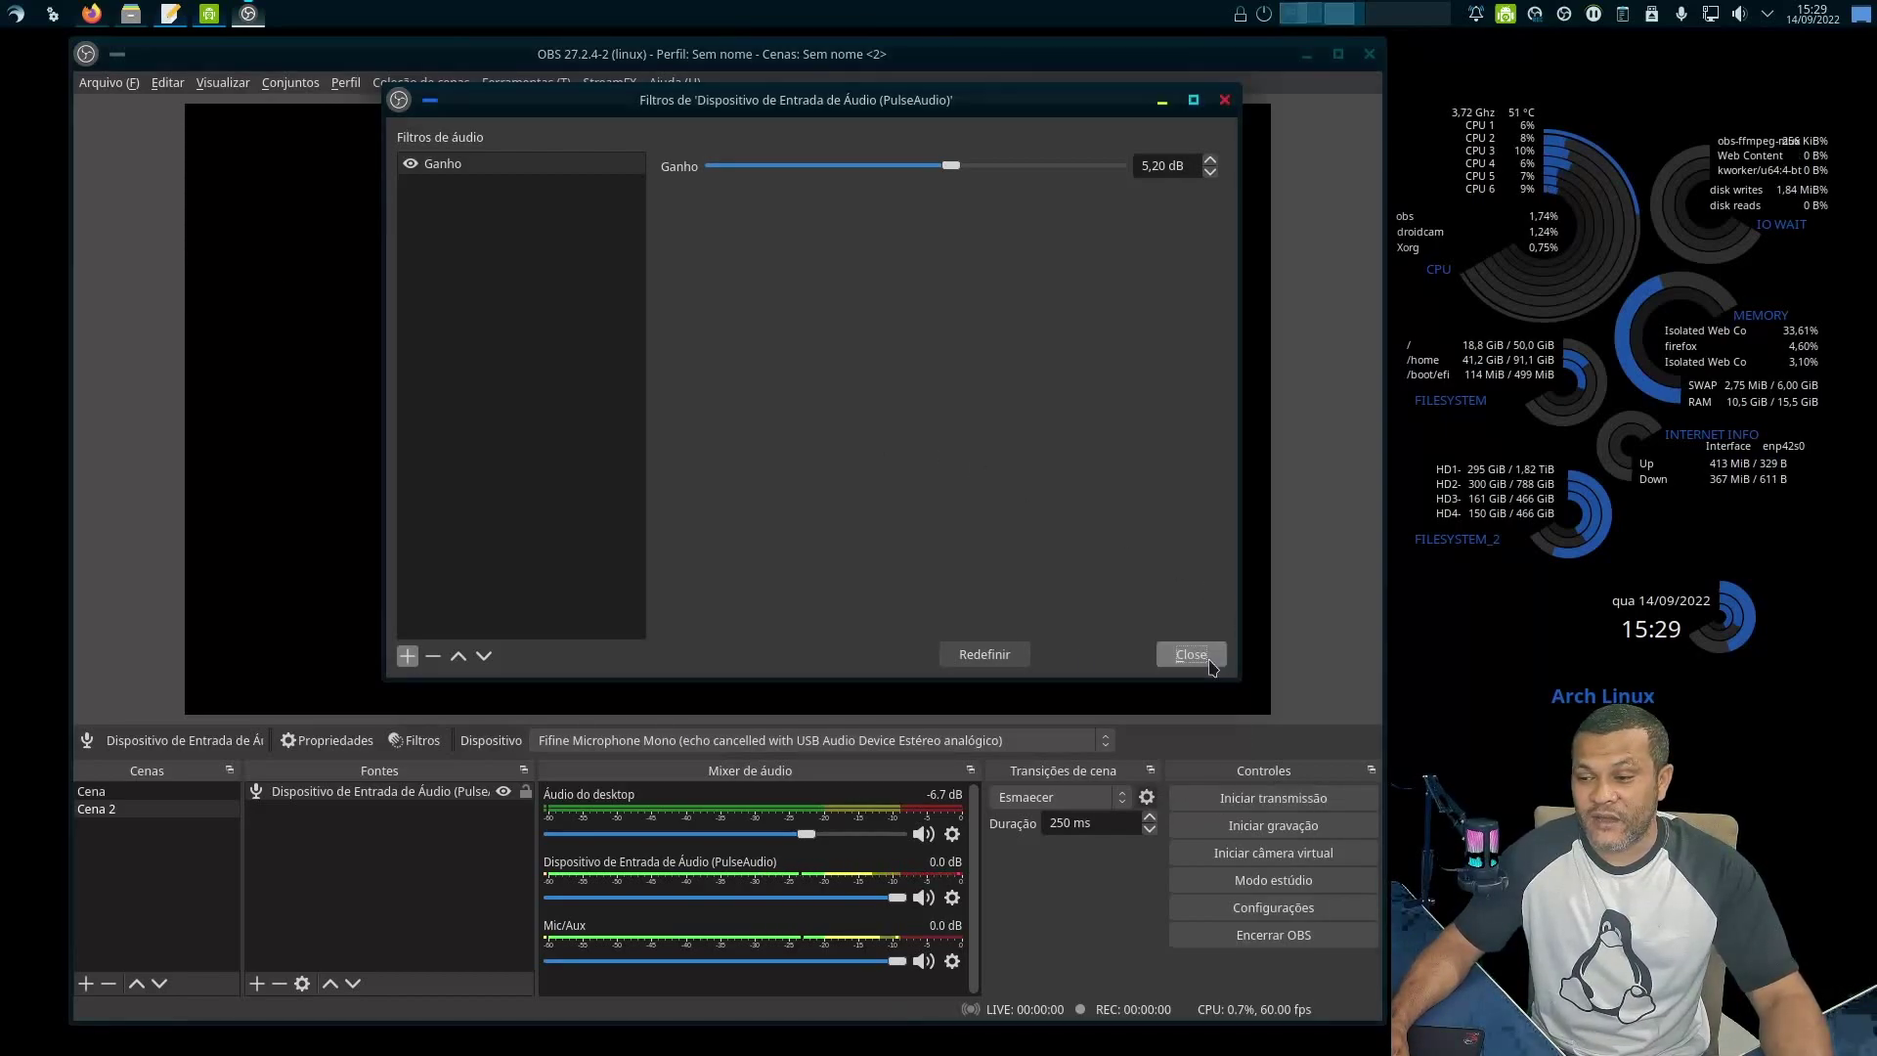
Change the PulseAudio input source's device to the plain Fifine Microphone Mono and save the properties.
left_click(952, 897)
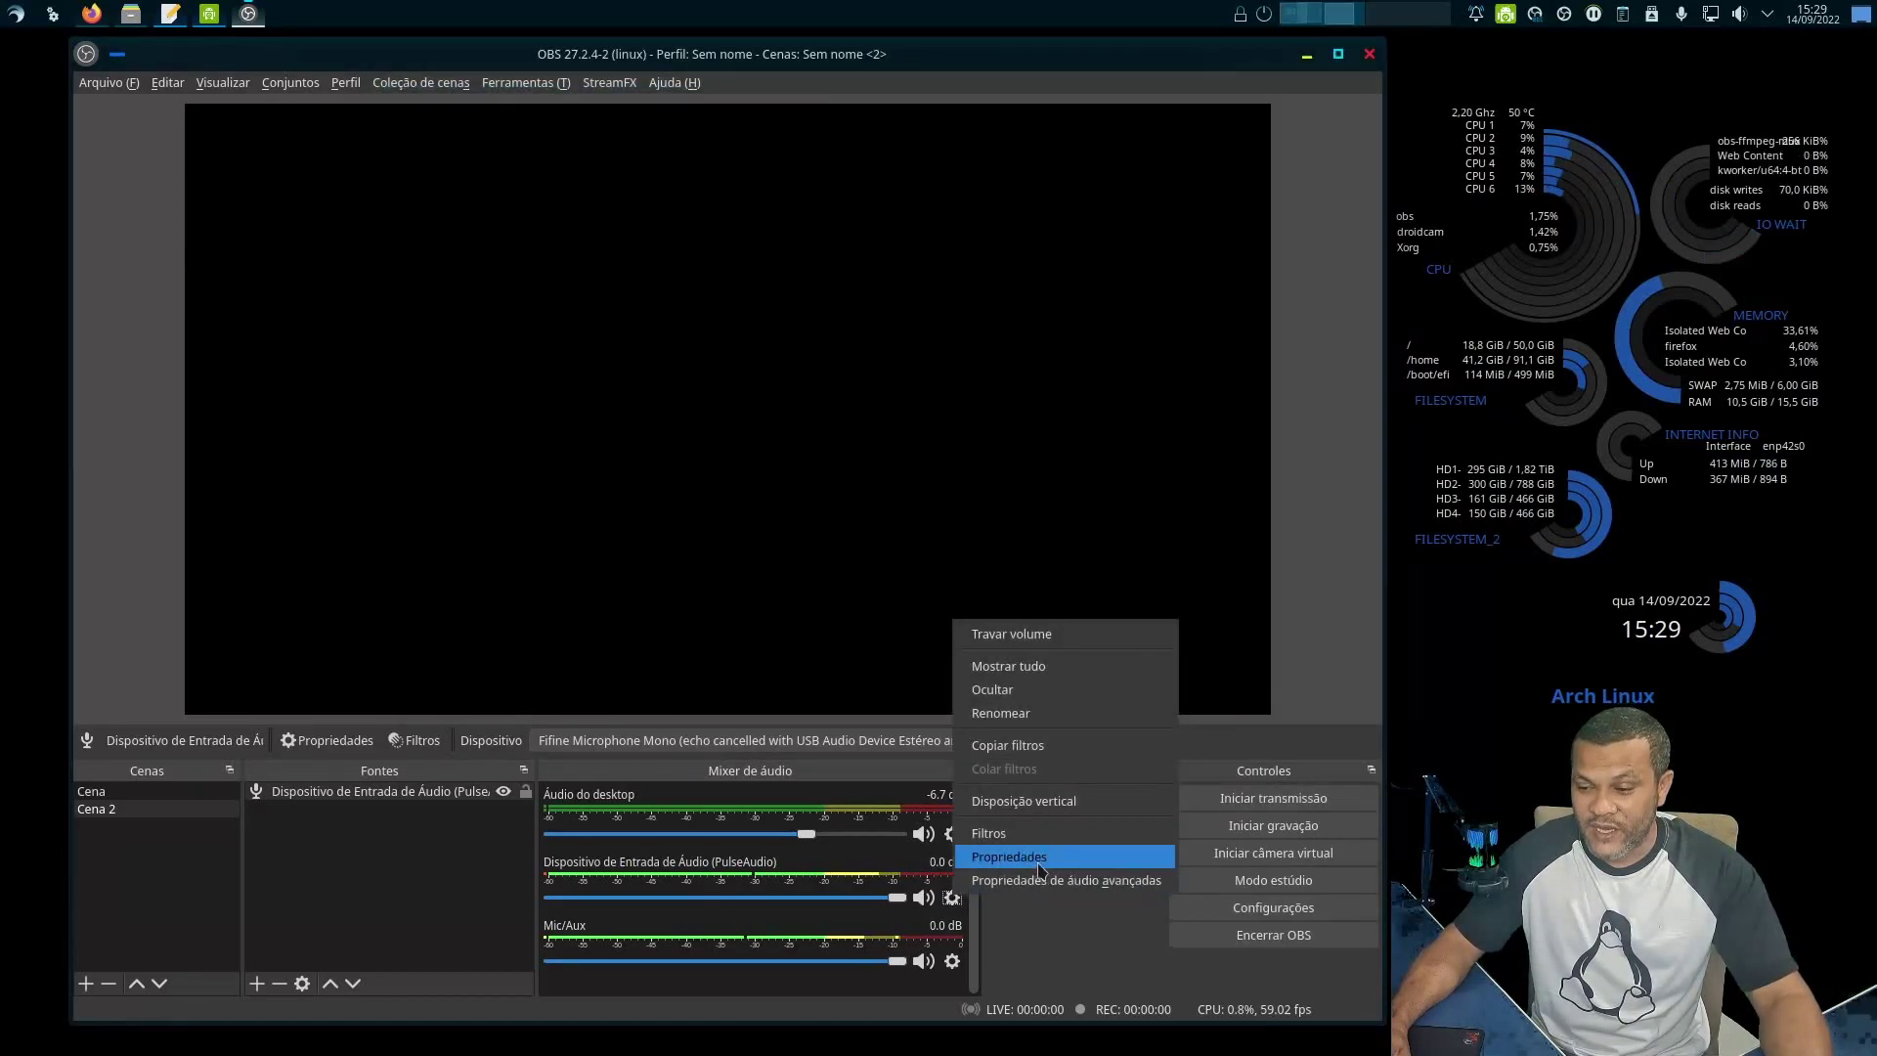
left_click(1009, 856)
left_click(492, 102)
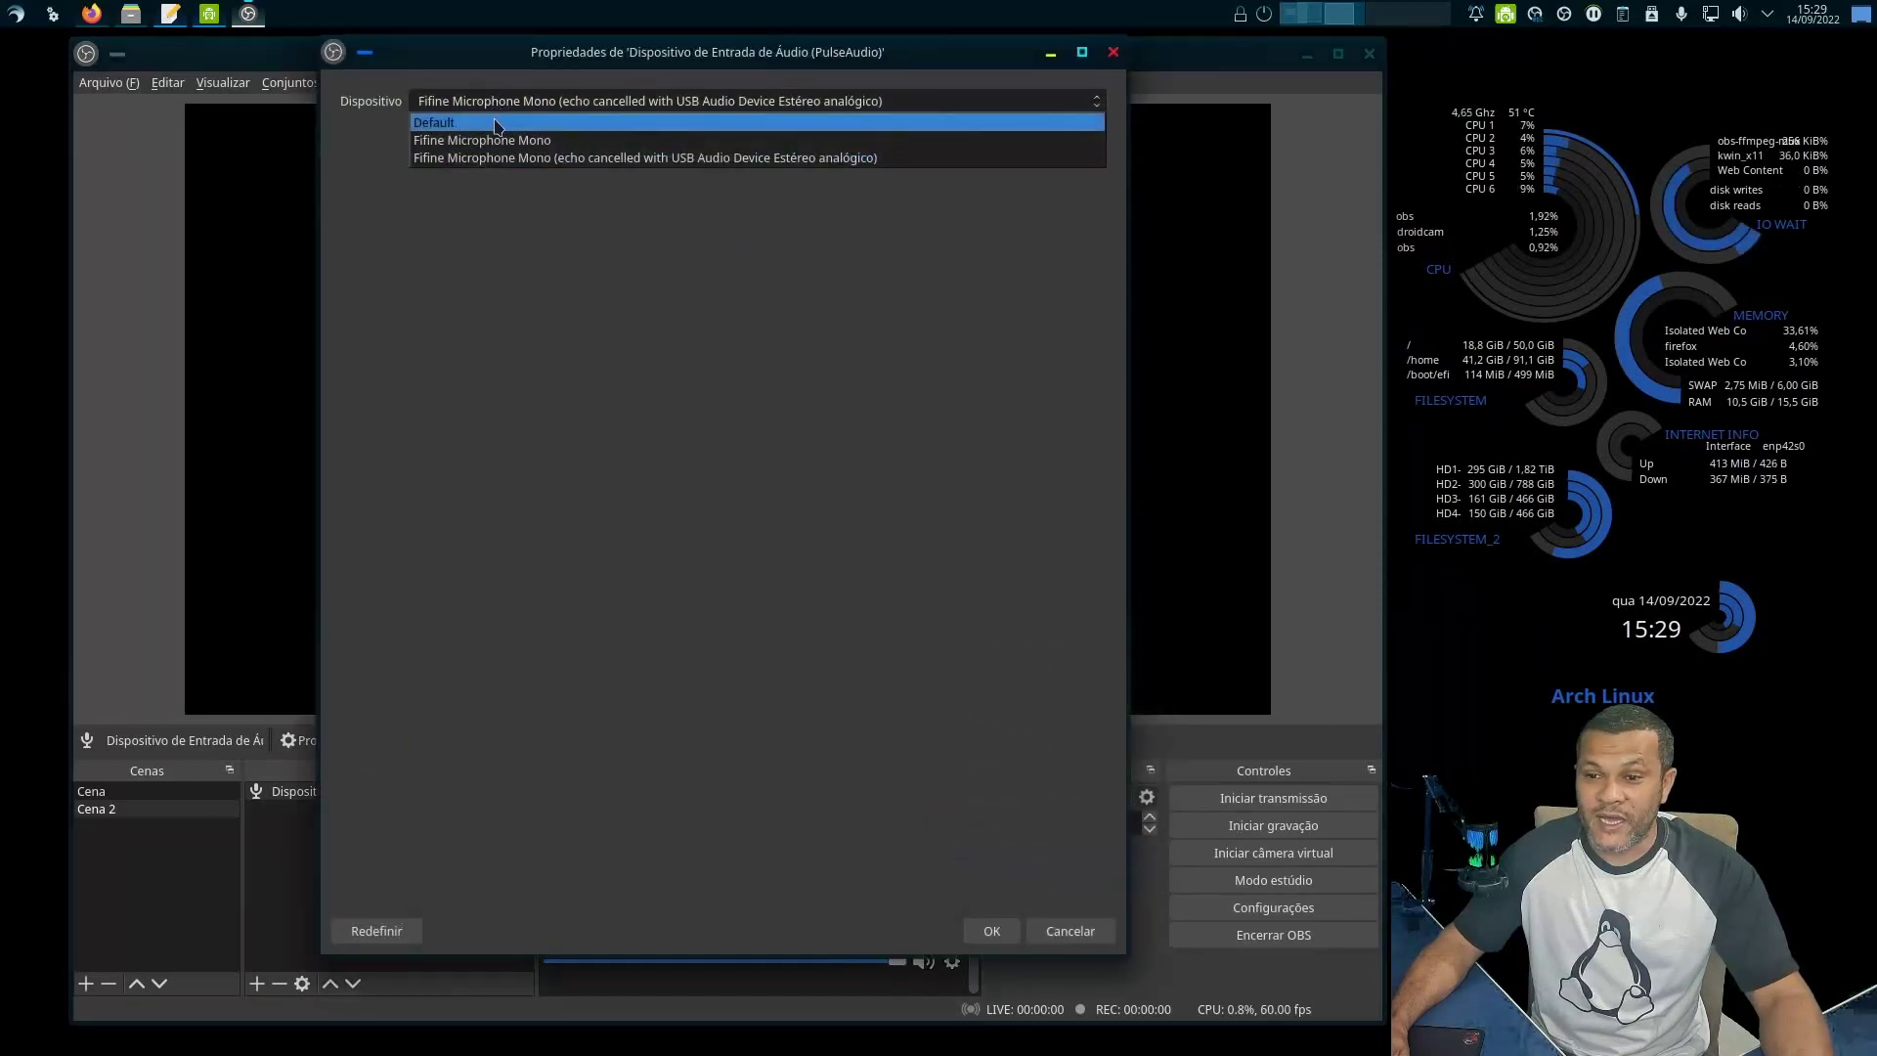
left_click(494, 138)
left_click(991, 933)
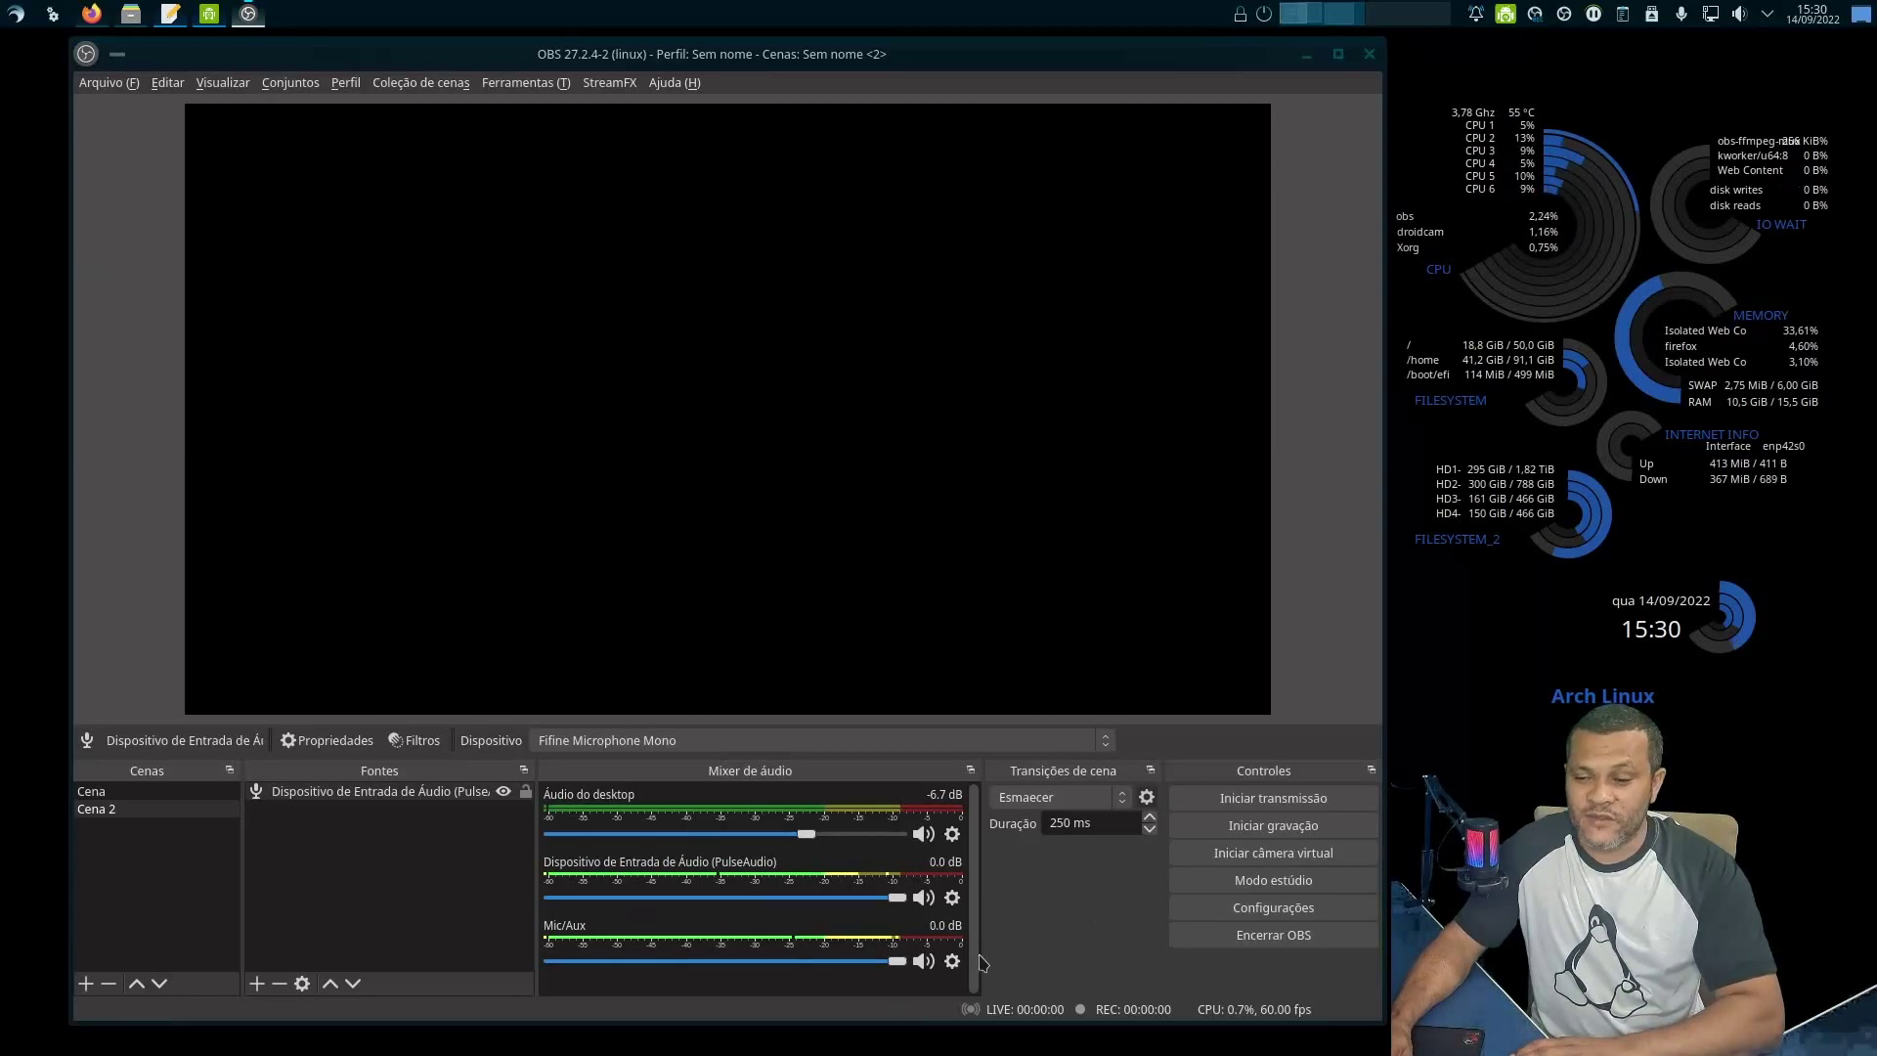
Reopen the PulseAudio input source's filters, shrink the window to keep the mixer in view, and add a Redução de ruídos filter.
left_click(954, 898)
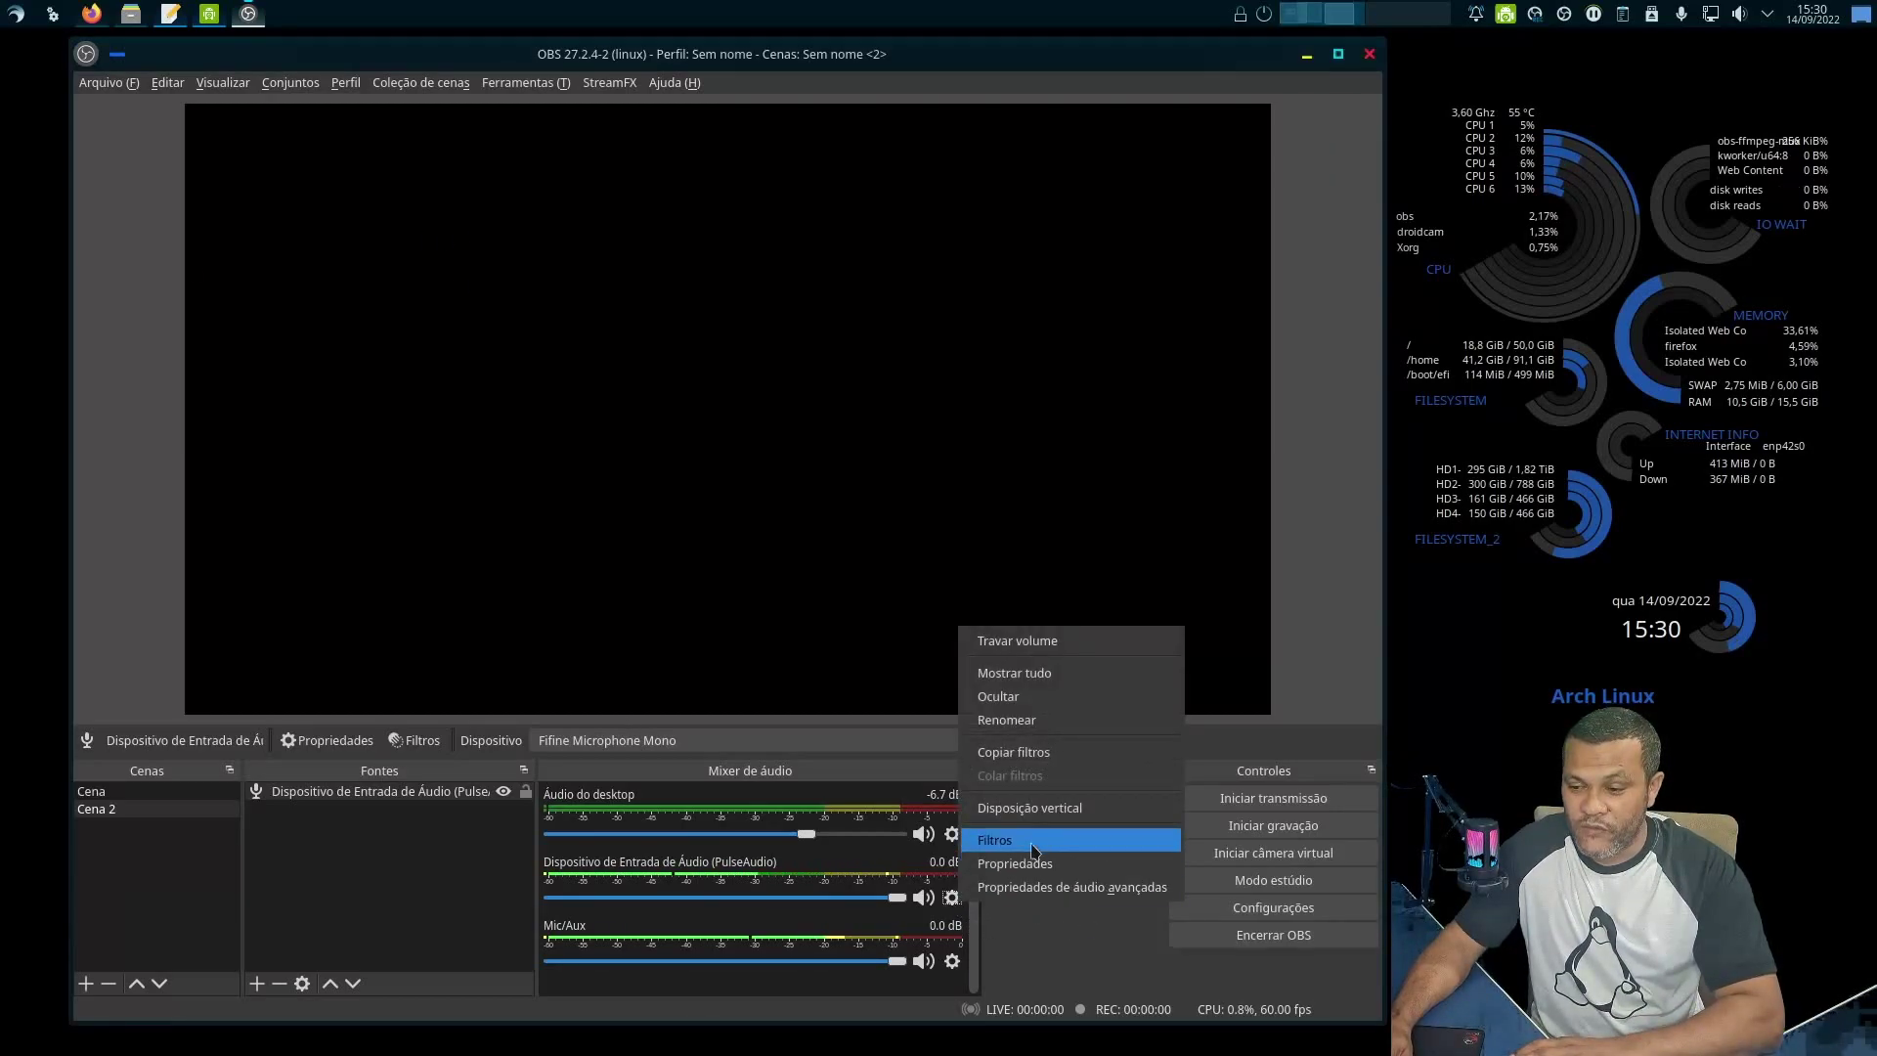
left_click(1033, 848)
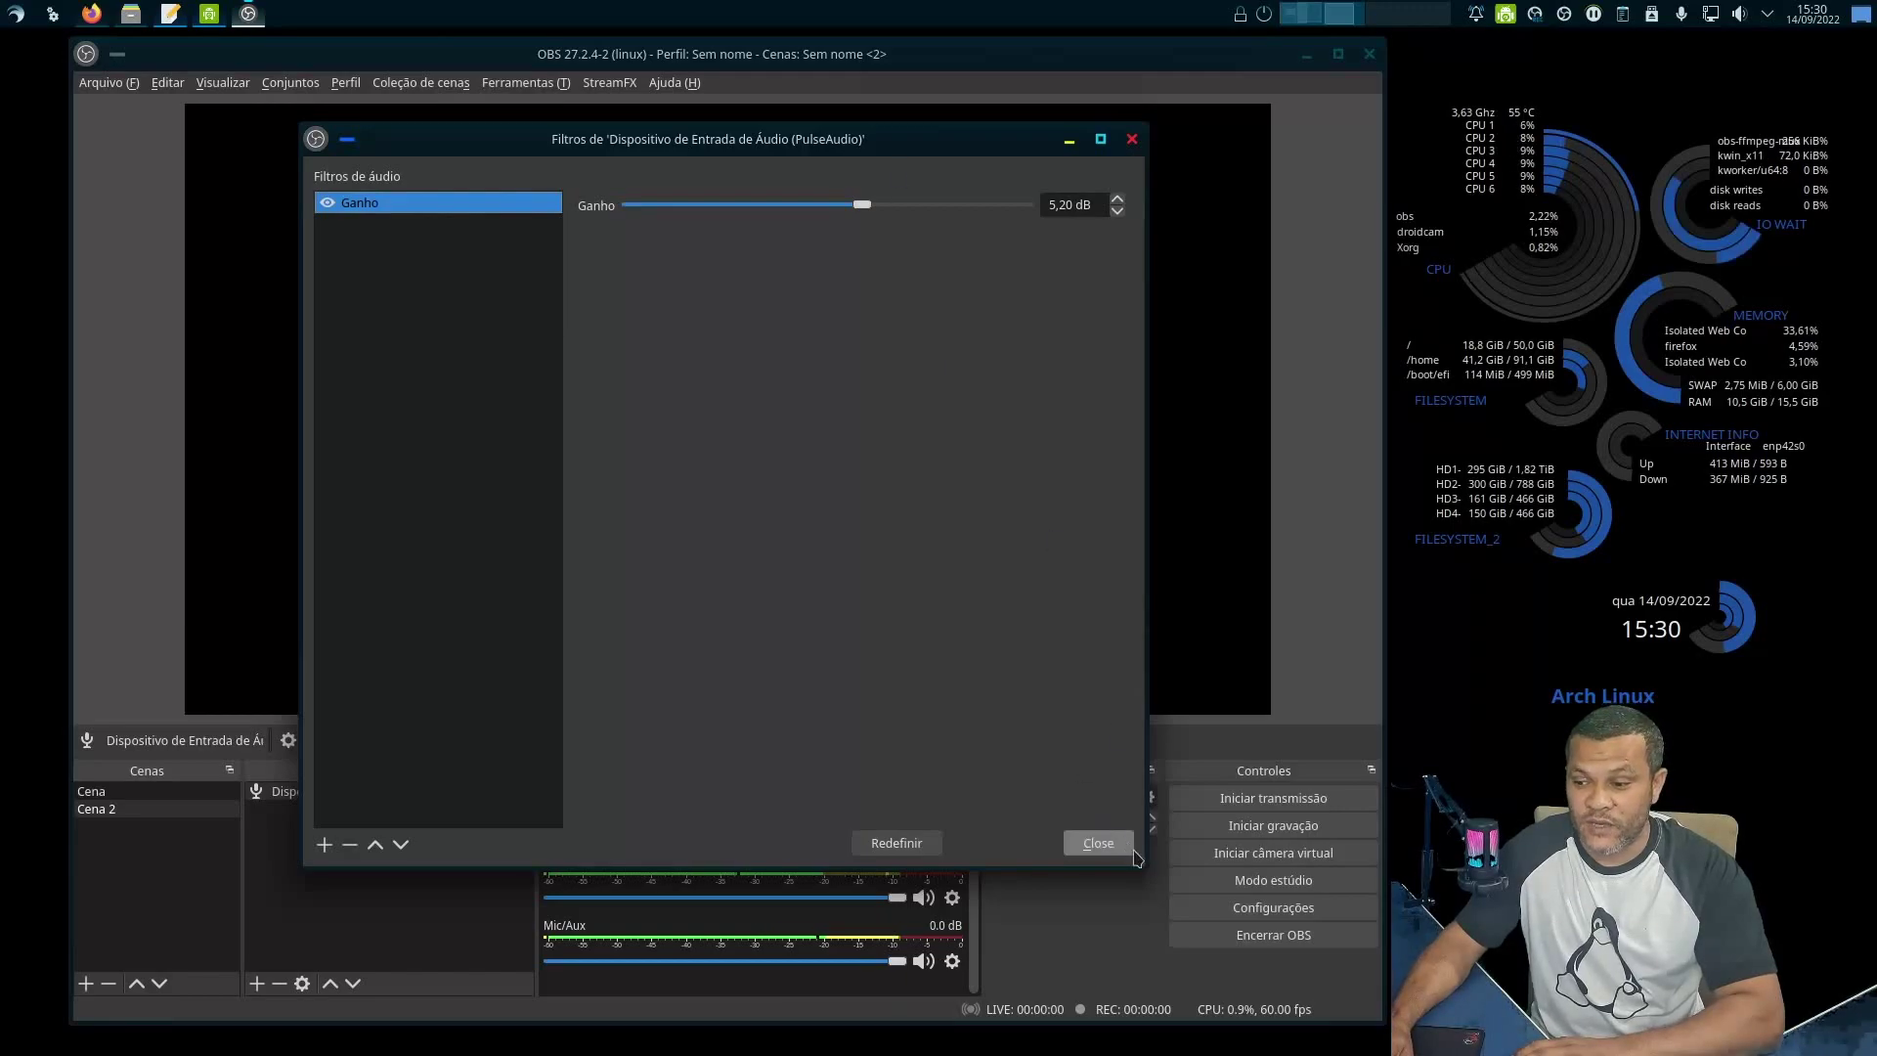
left_click_drag(1134, 865, 1079, 590)
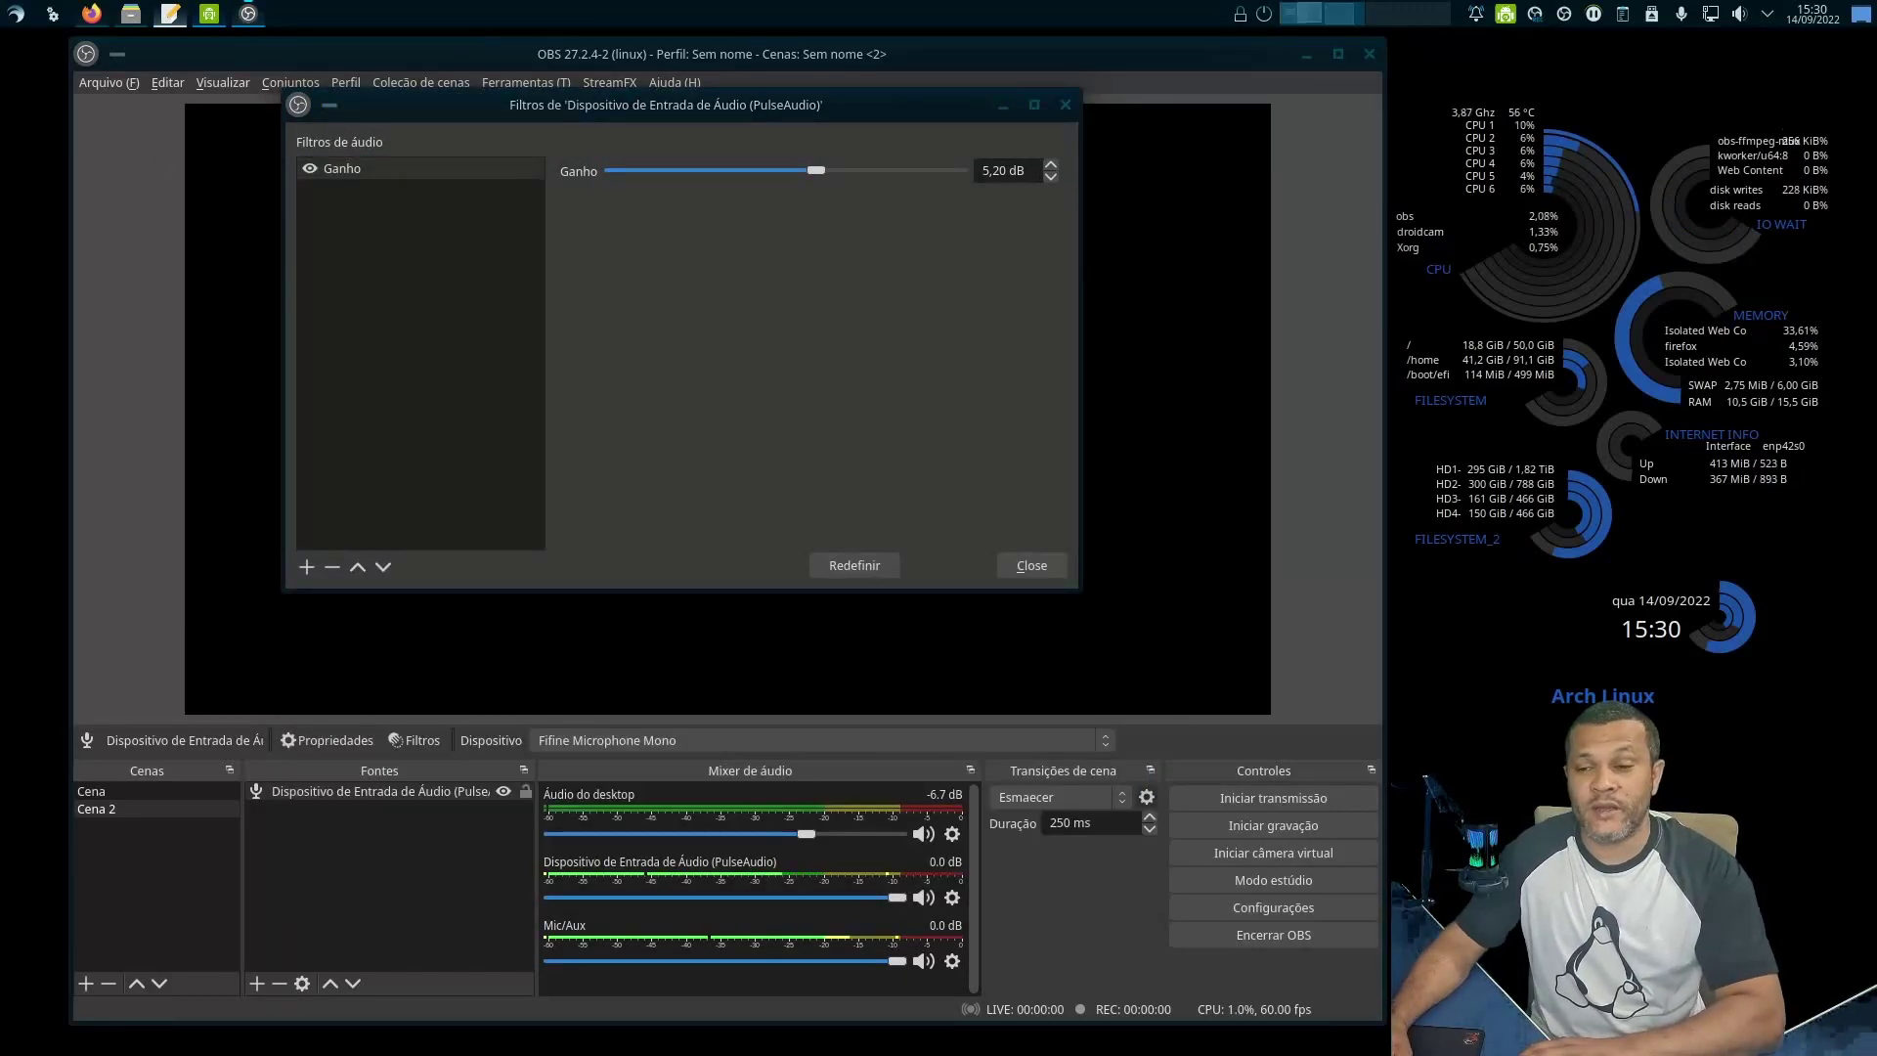
left_click(306, 567)
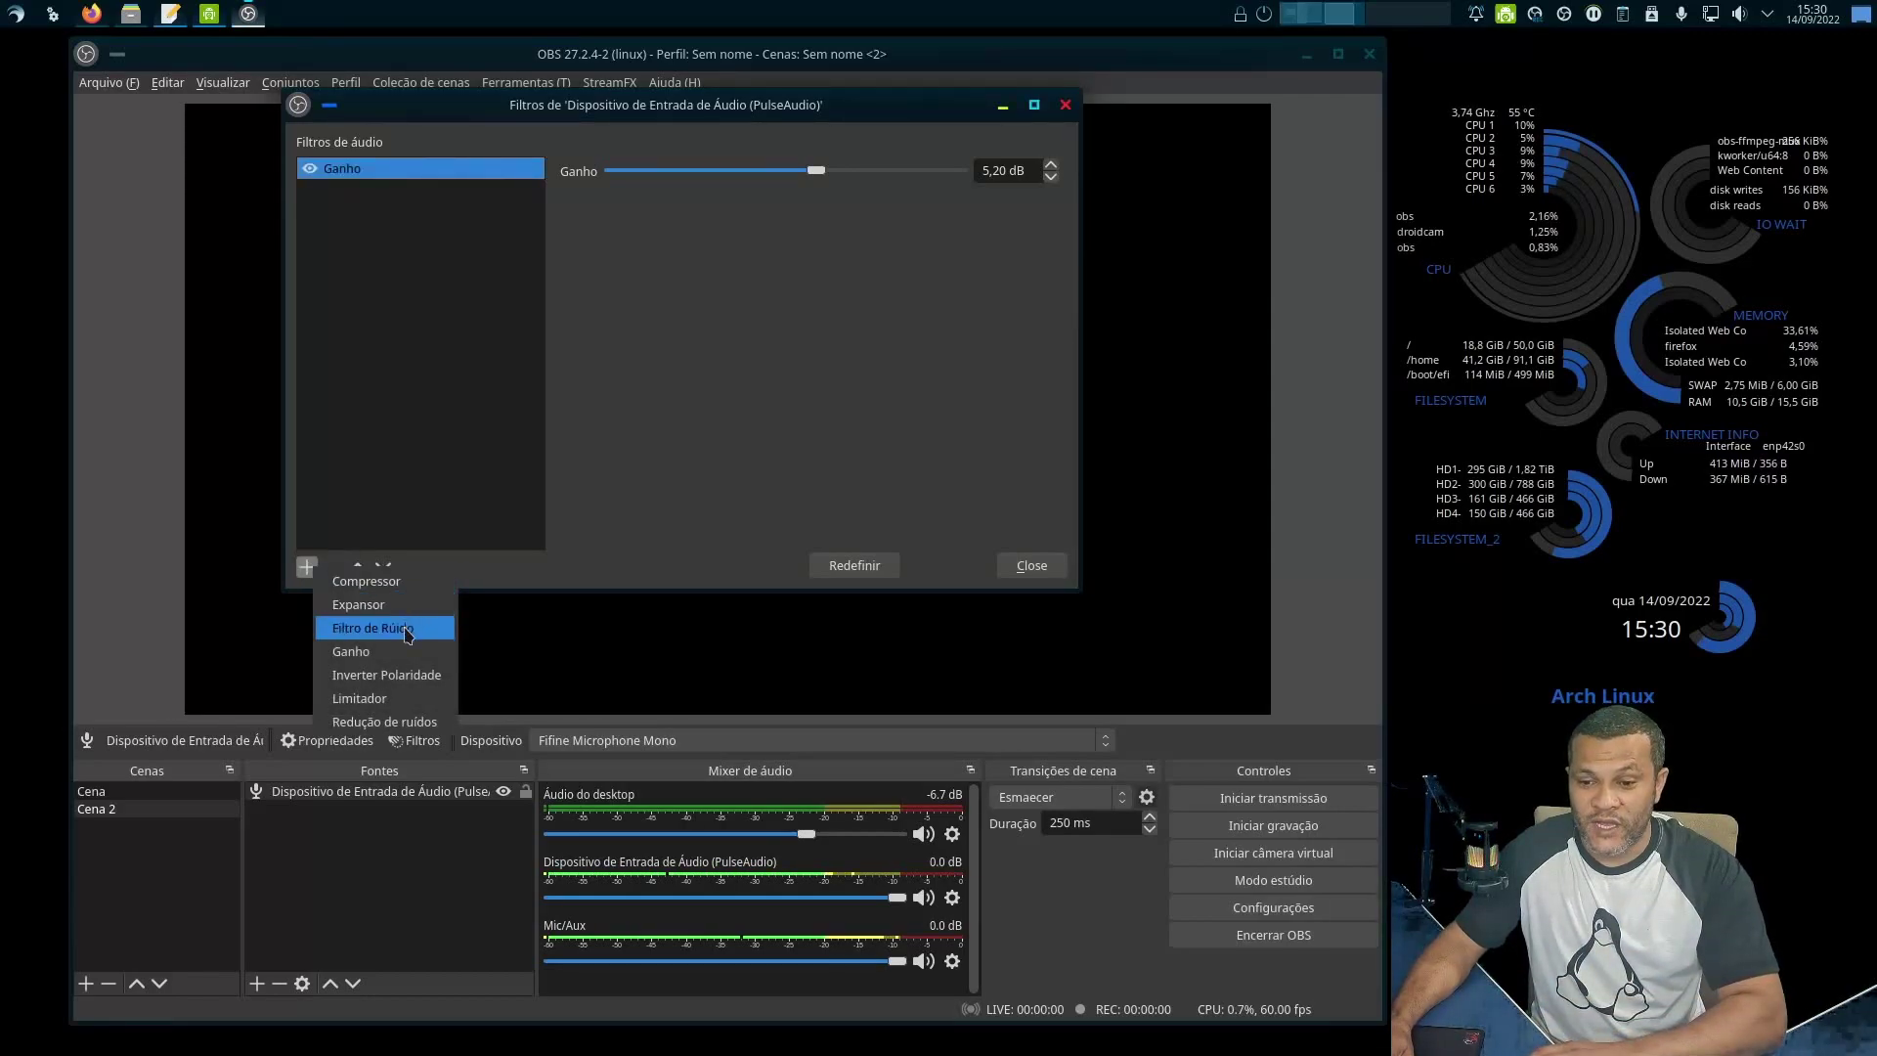
left_click(394, 722)
left_click(636, 349)
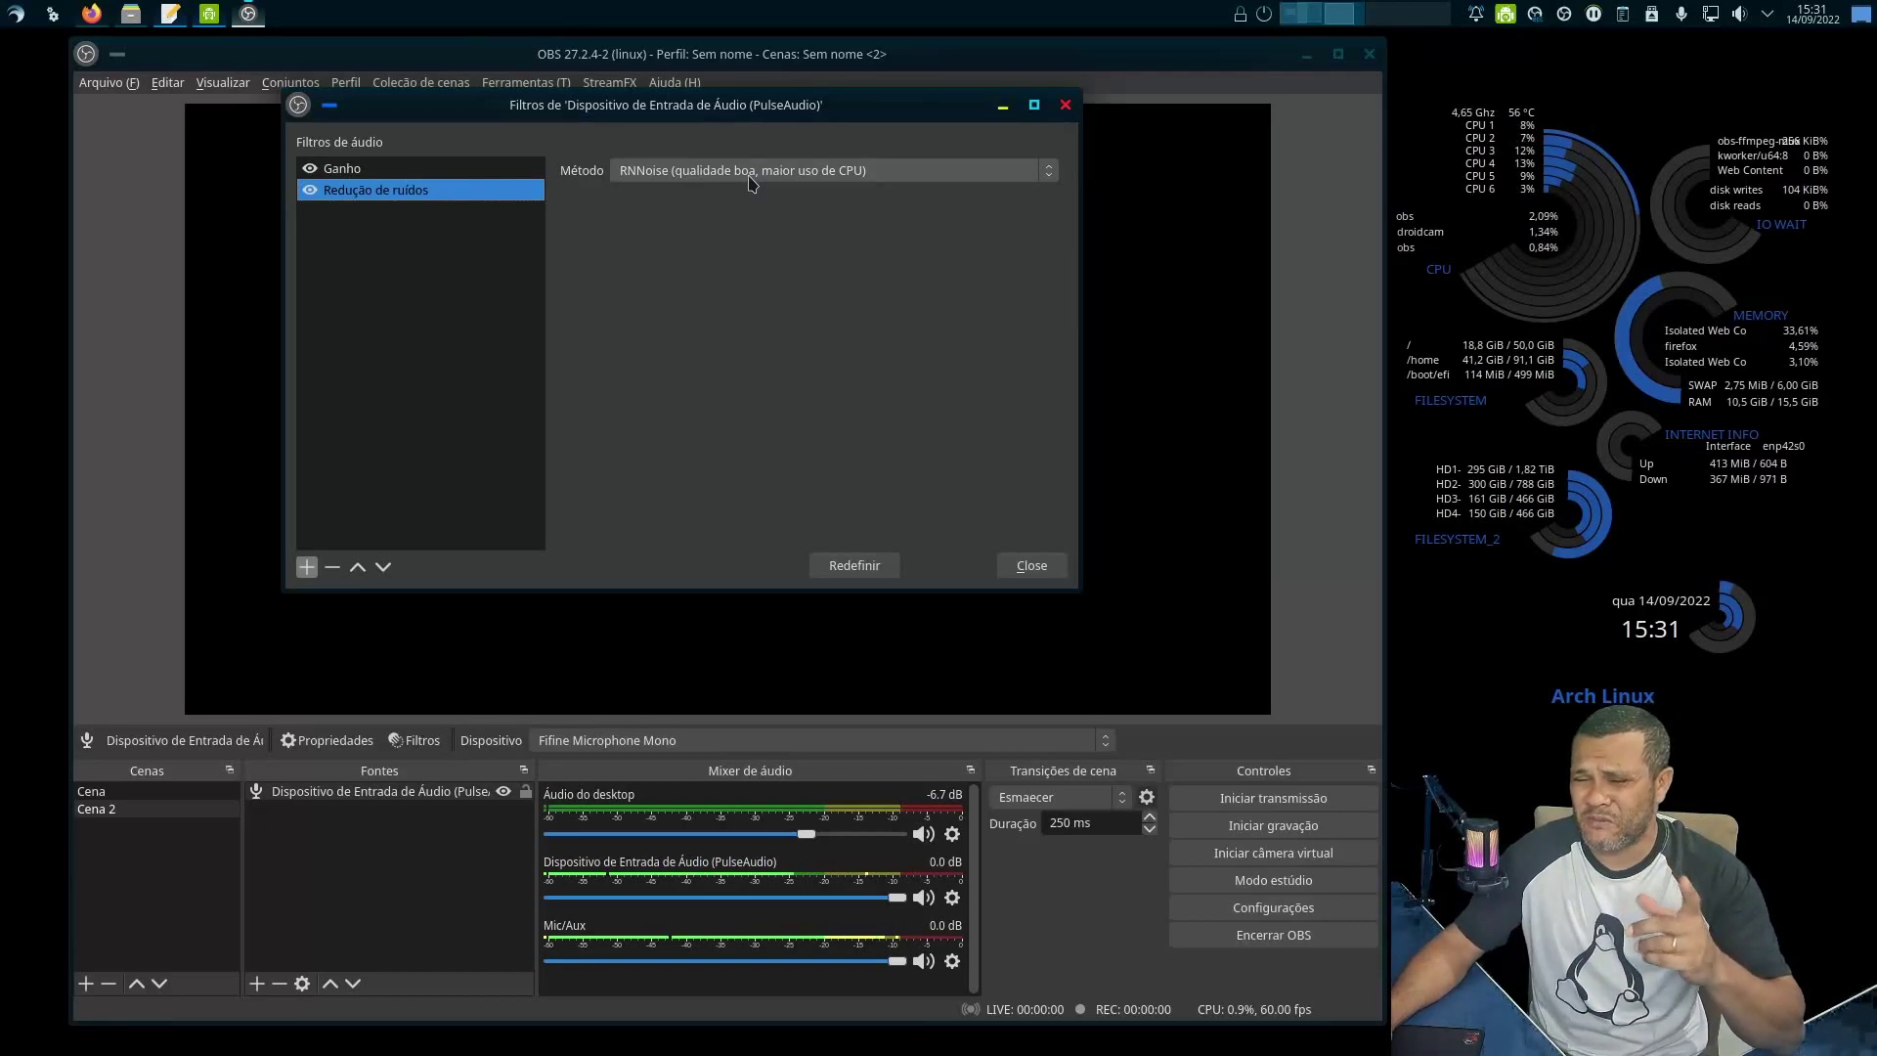
Try the Speex noise reduction method at levels of -8 dB and -43 dB, and return the method to RNNoise.
left_click(816, 172)
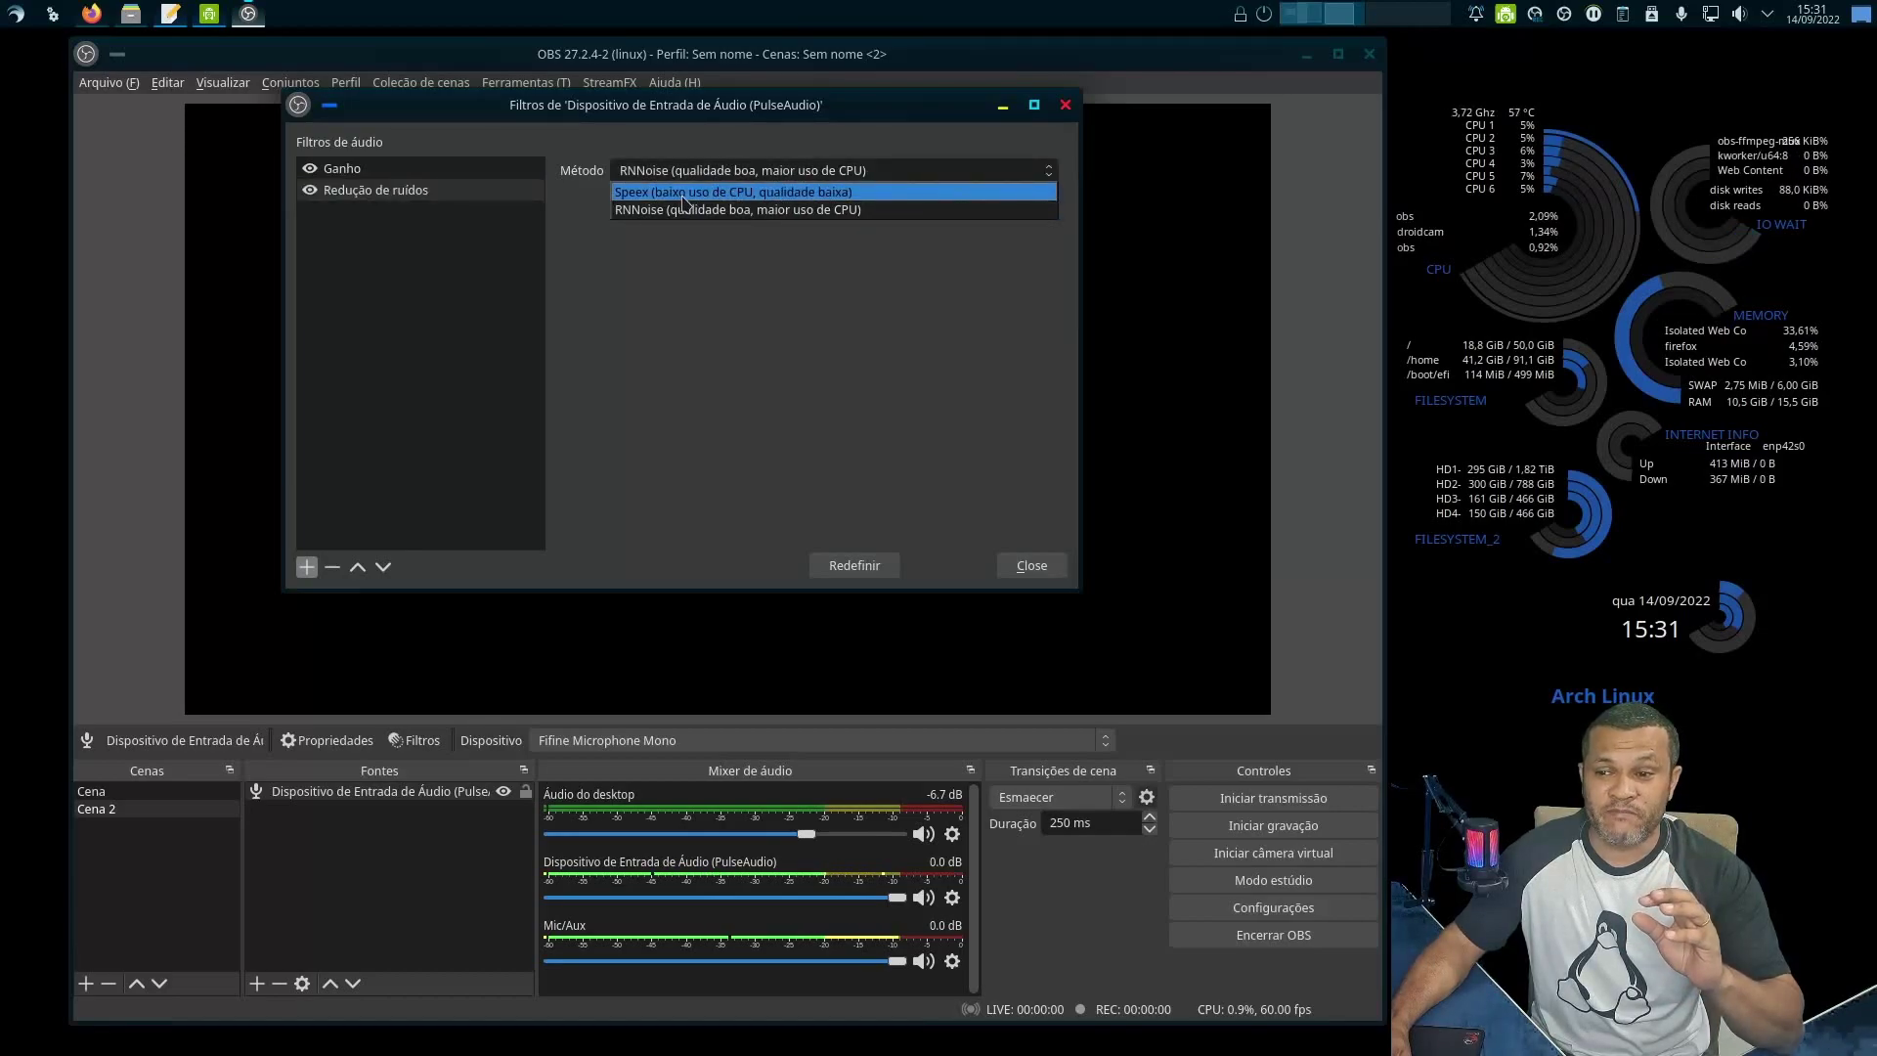
left_click(757, 194)
left_click_drag(822, 200, 934, 199)
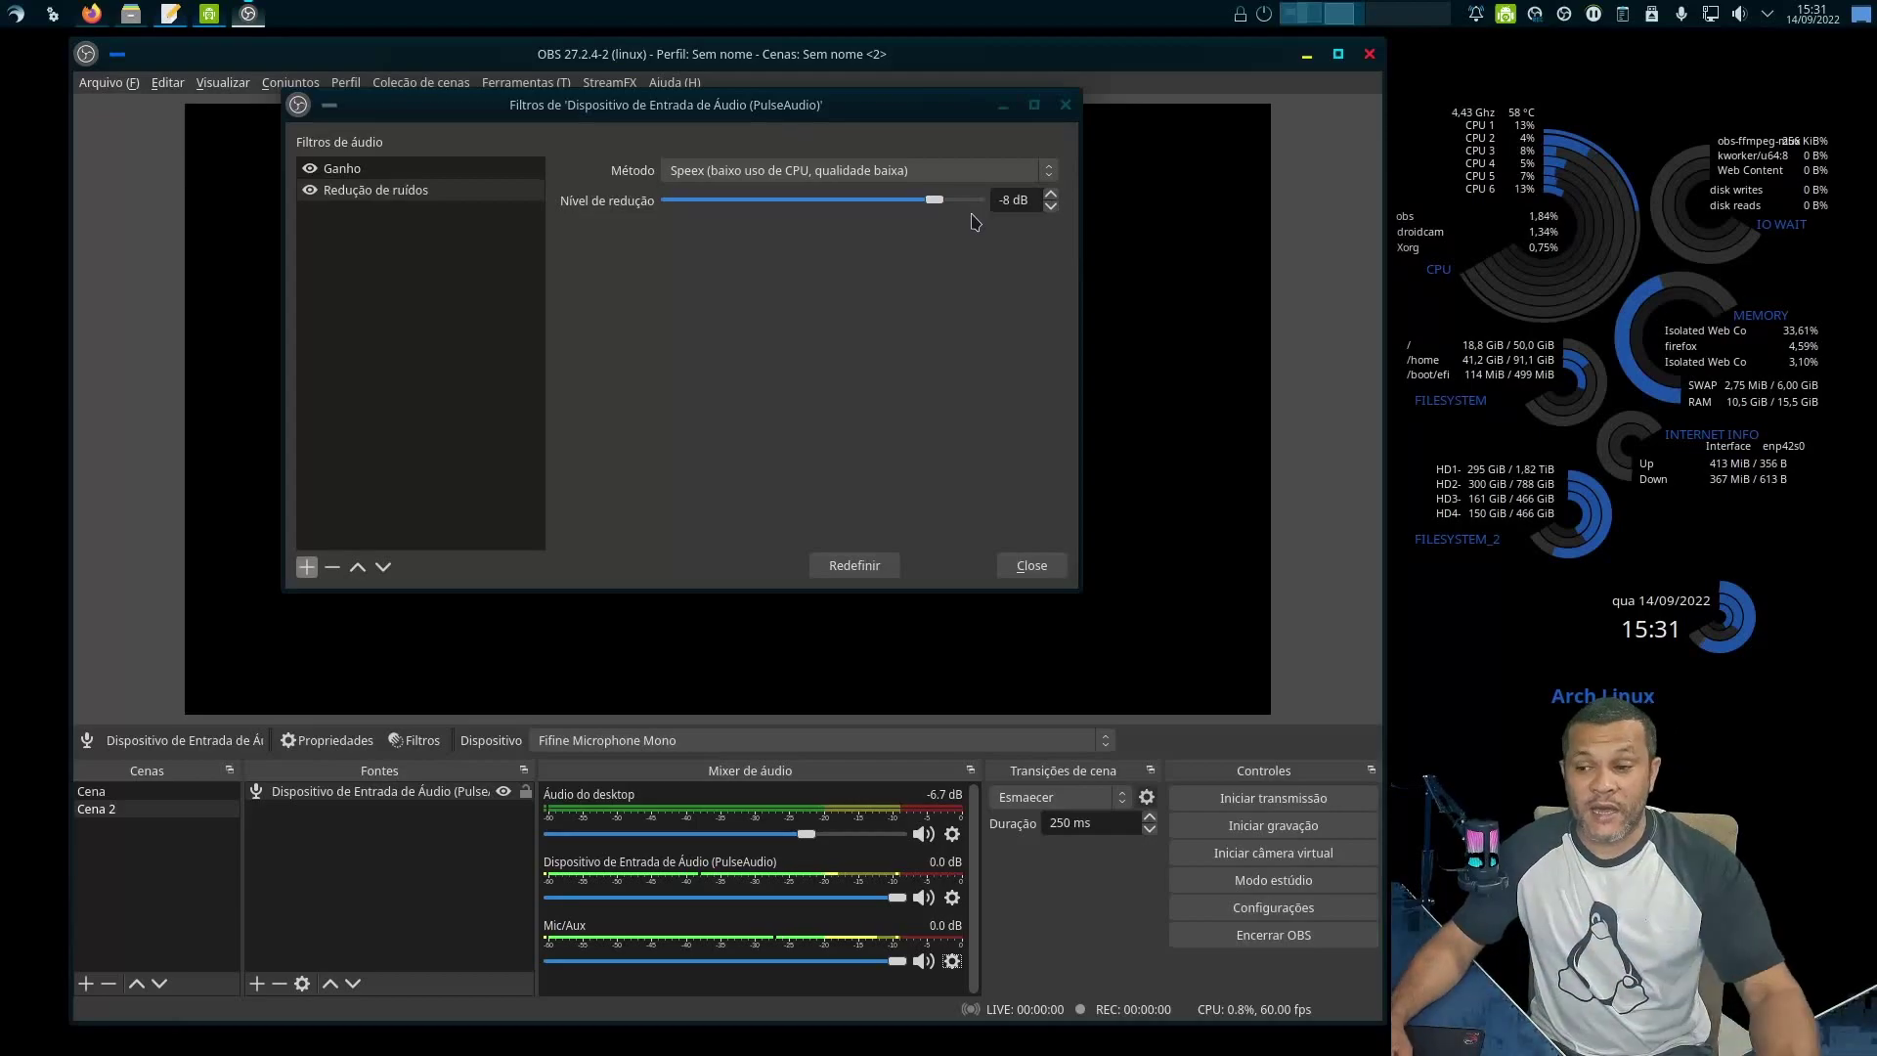
left_click_drag(934, 200, 761, 246)
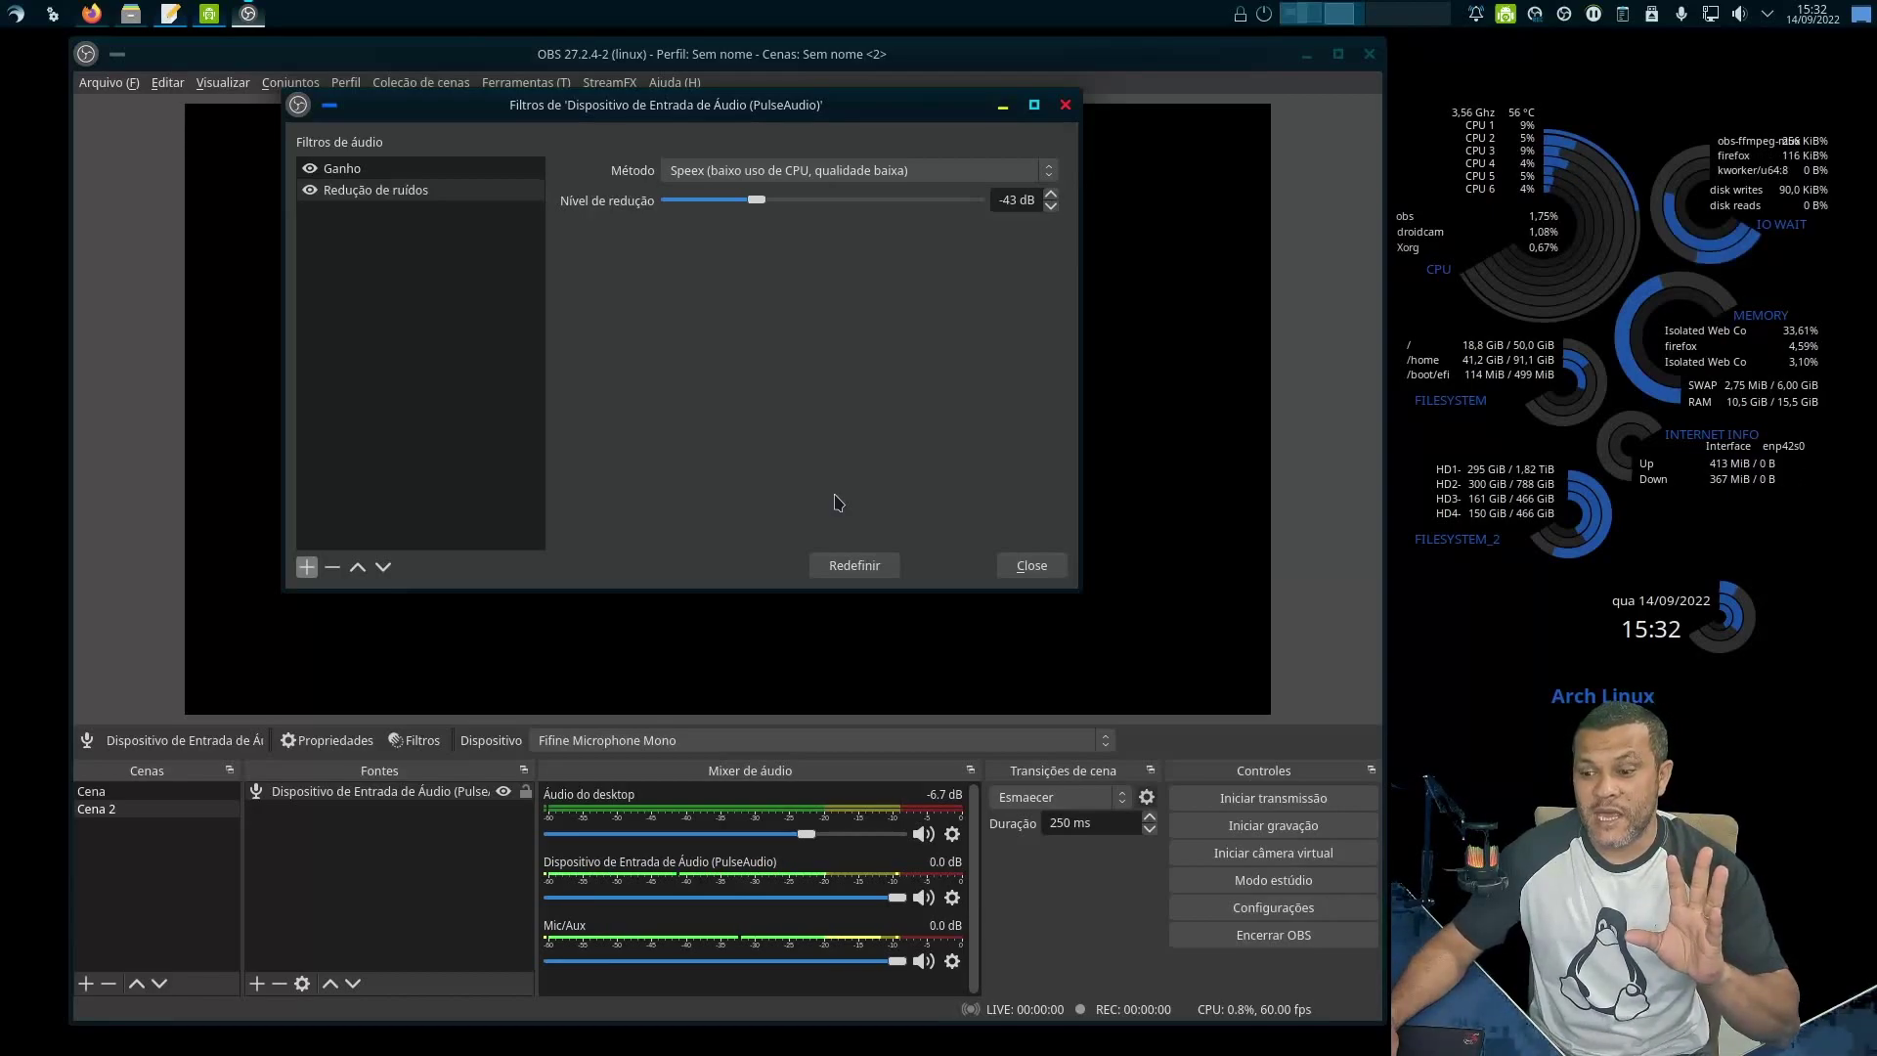
left_click(766, 179)
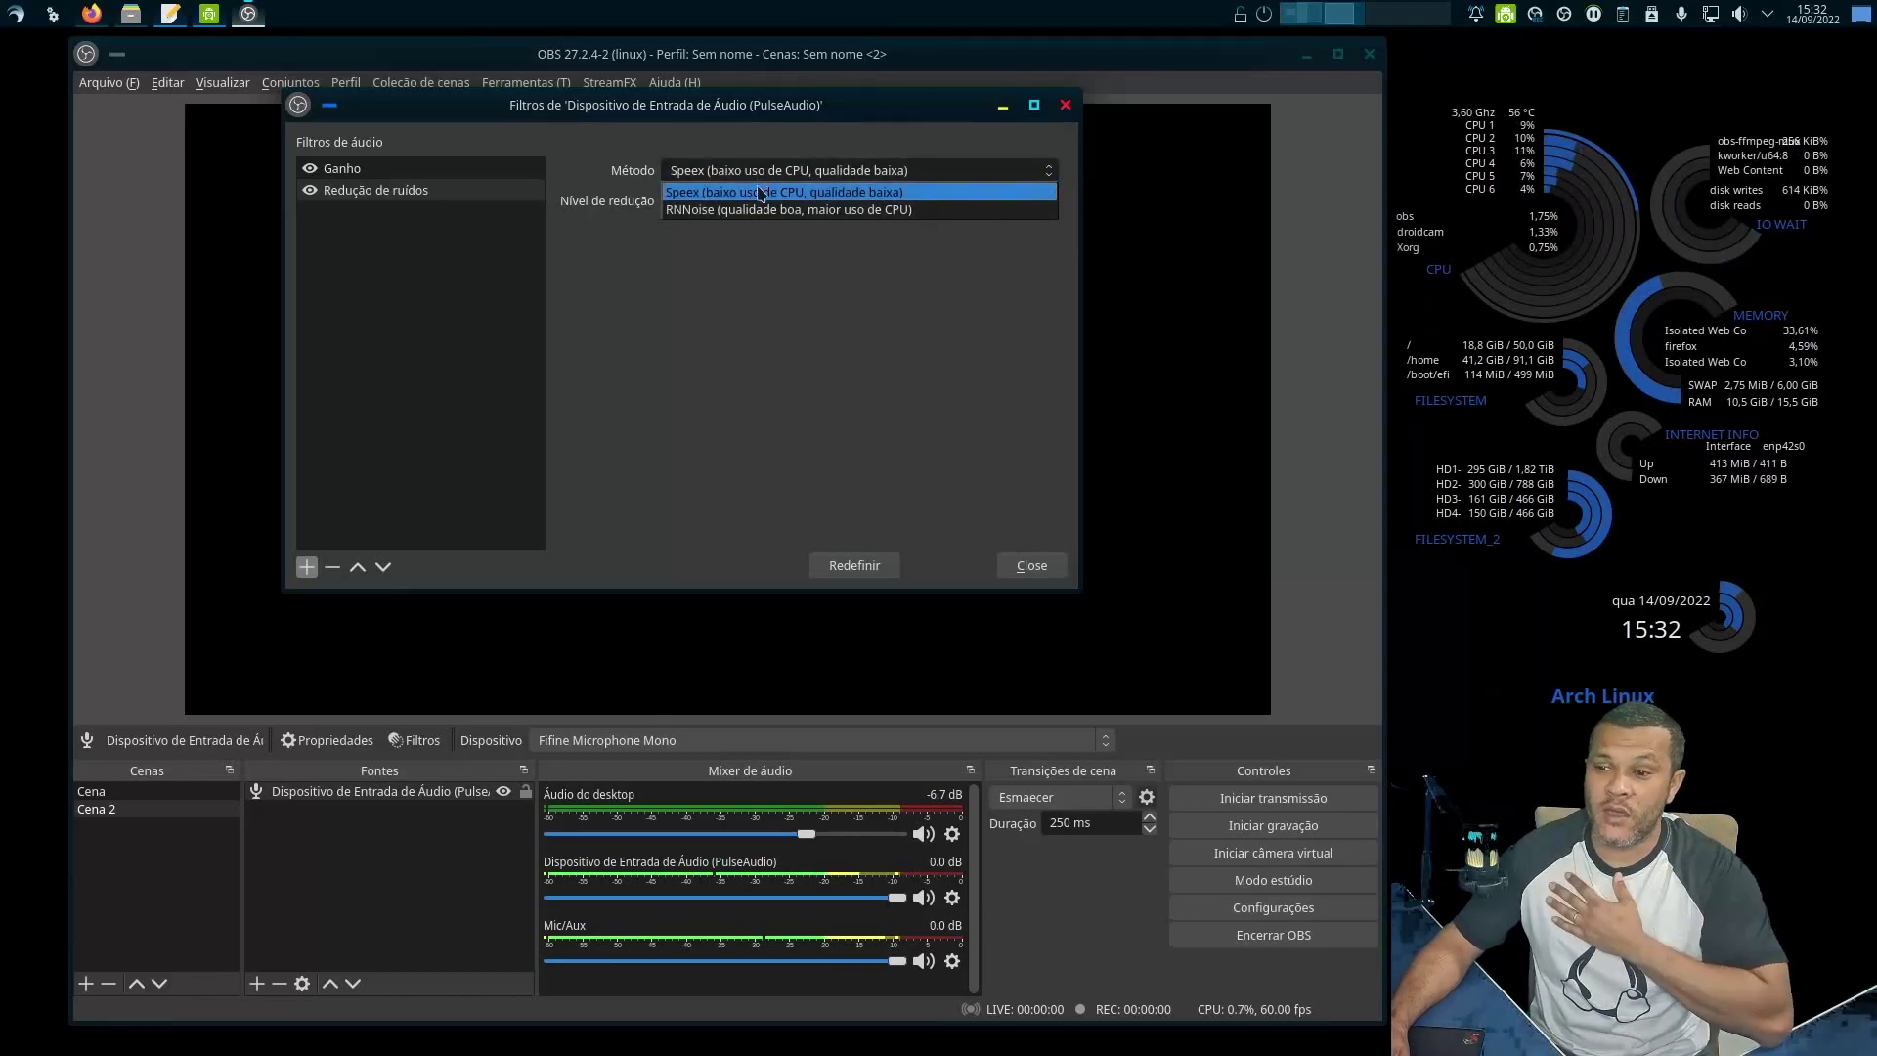
left_click(765, 210)
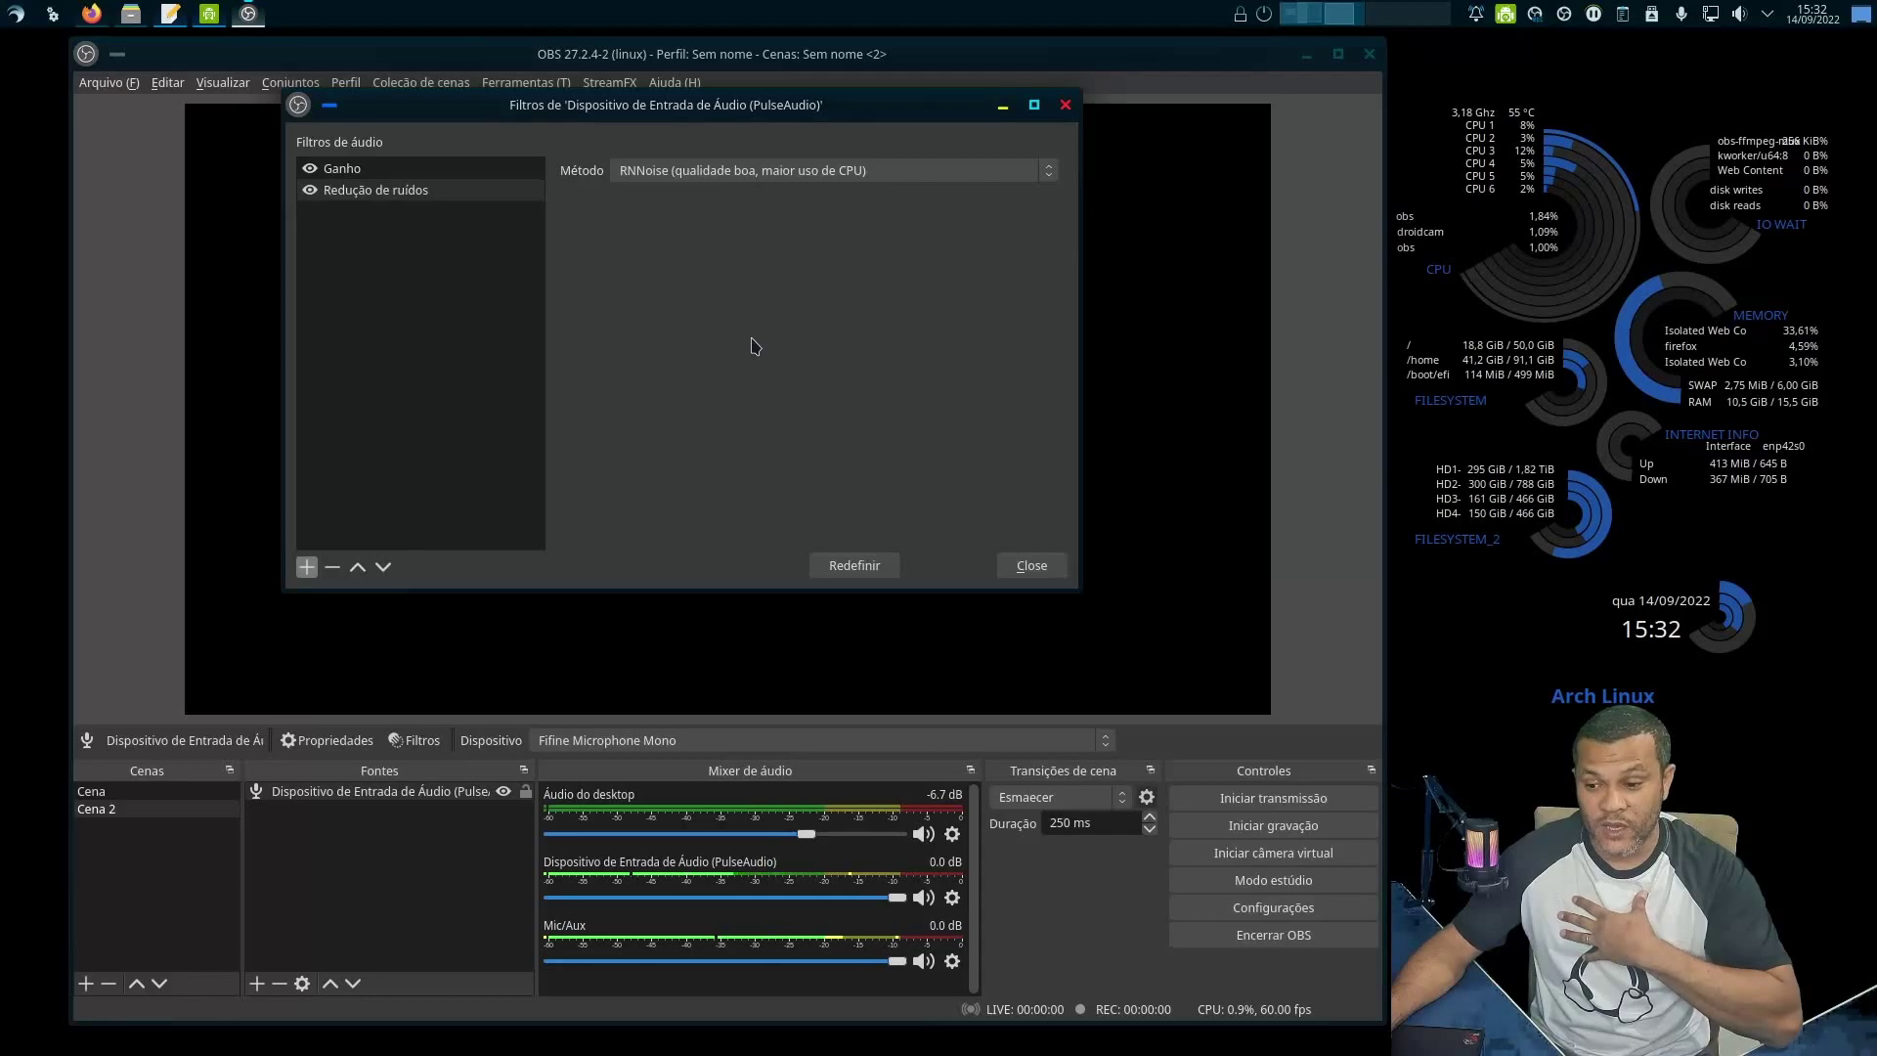
Add a Filtro de Rúido filter to the PulseAudio input source and set its Limite de Fecho to -45,00 dB.
left_click(306, 574)
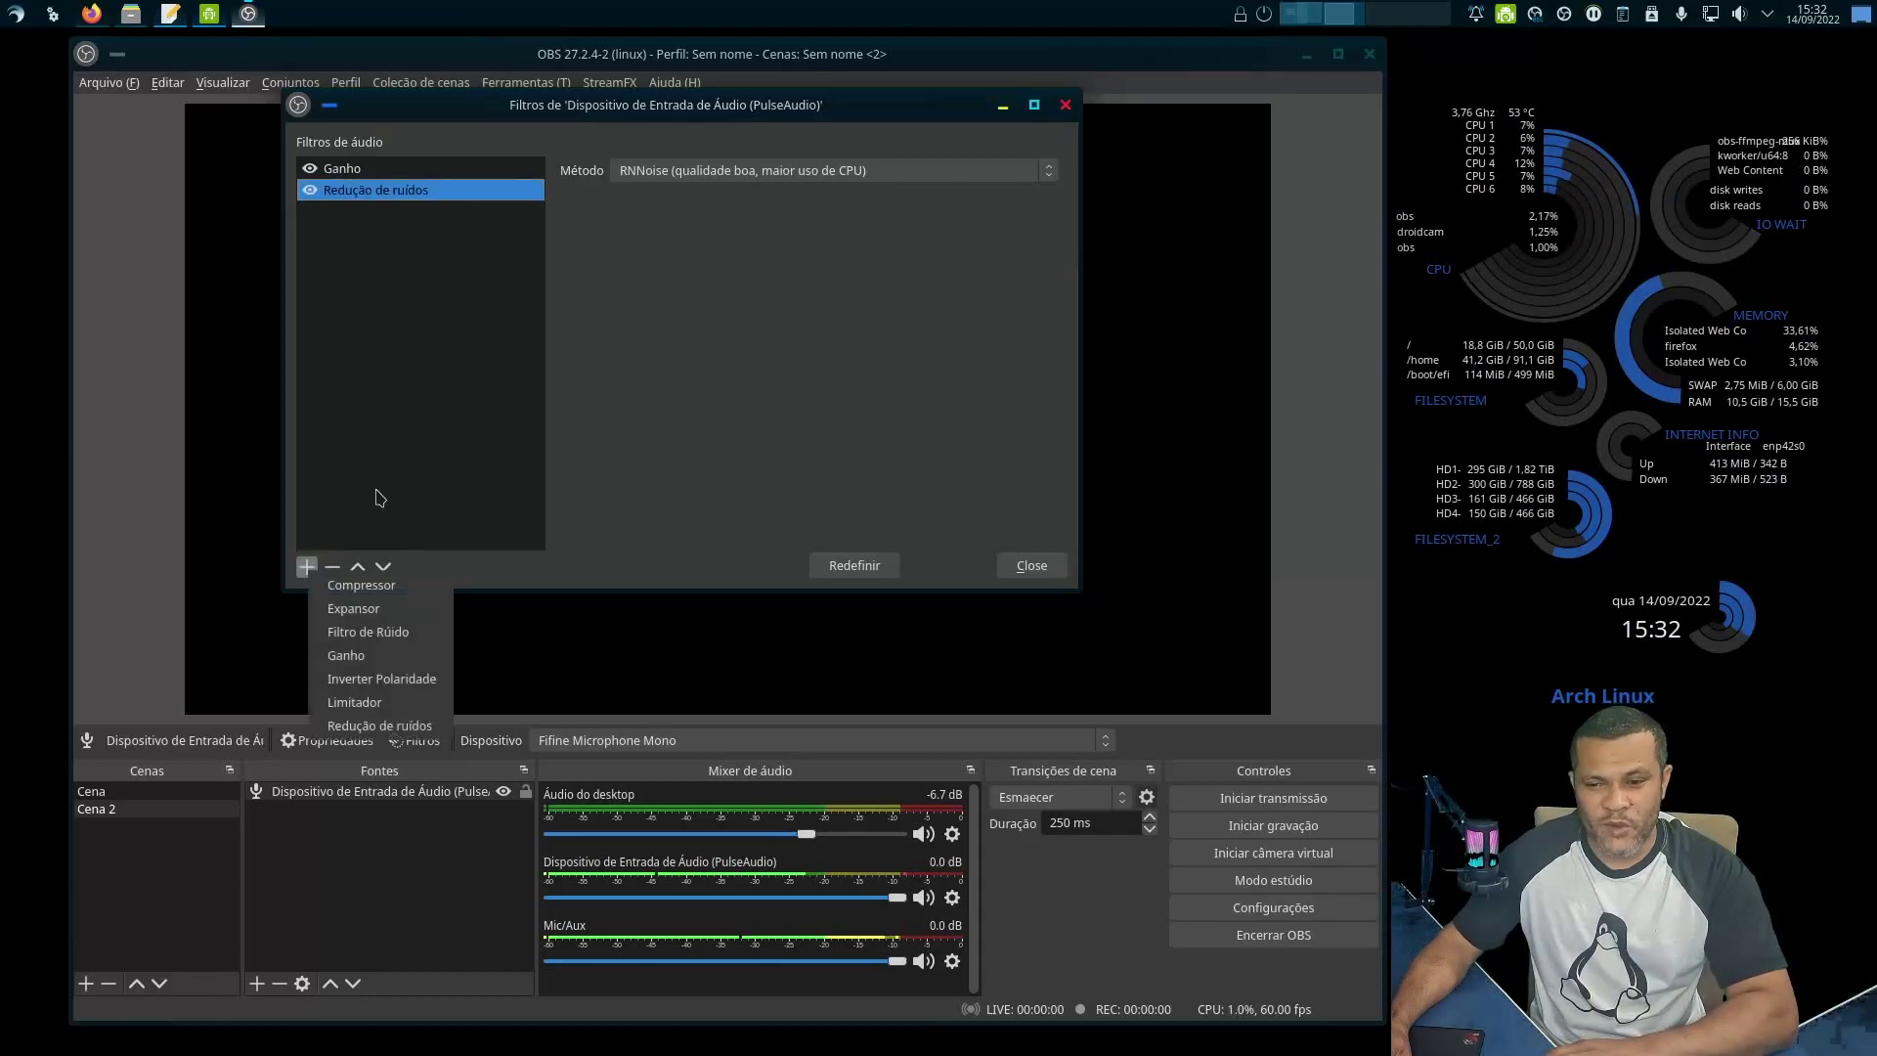
left_click(391, 635)
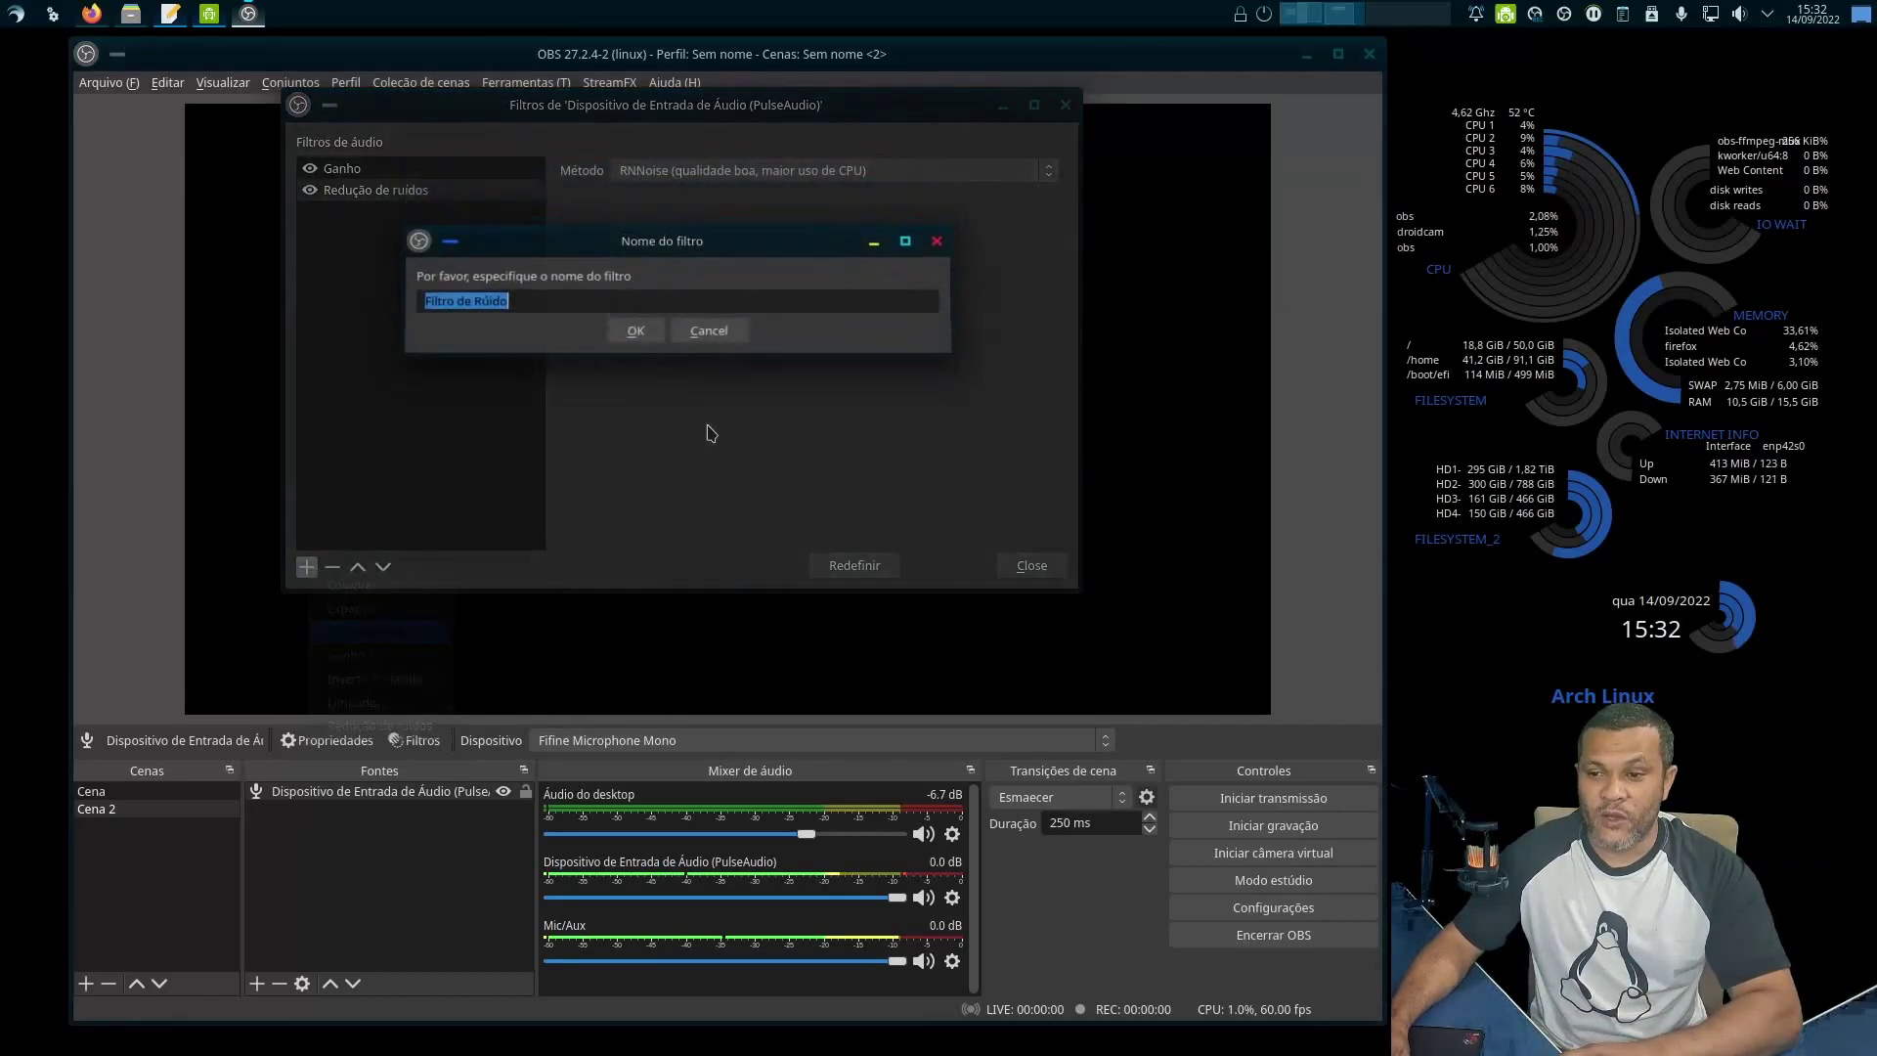
left_click(640, 352)
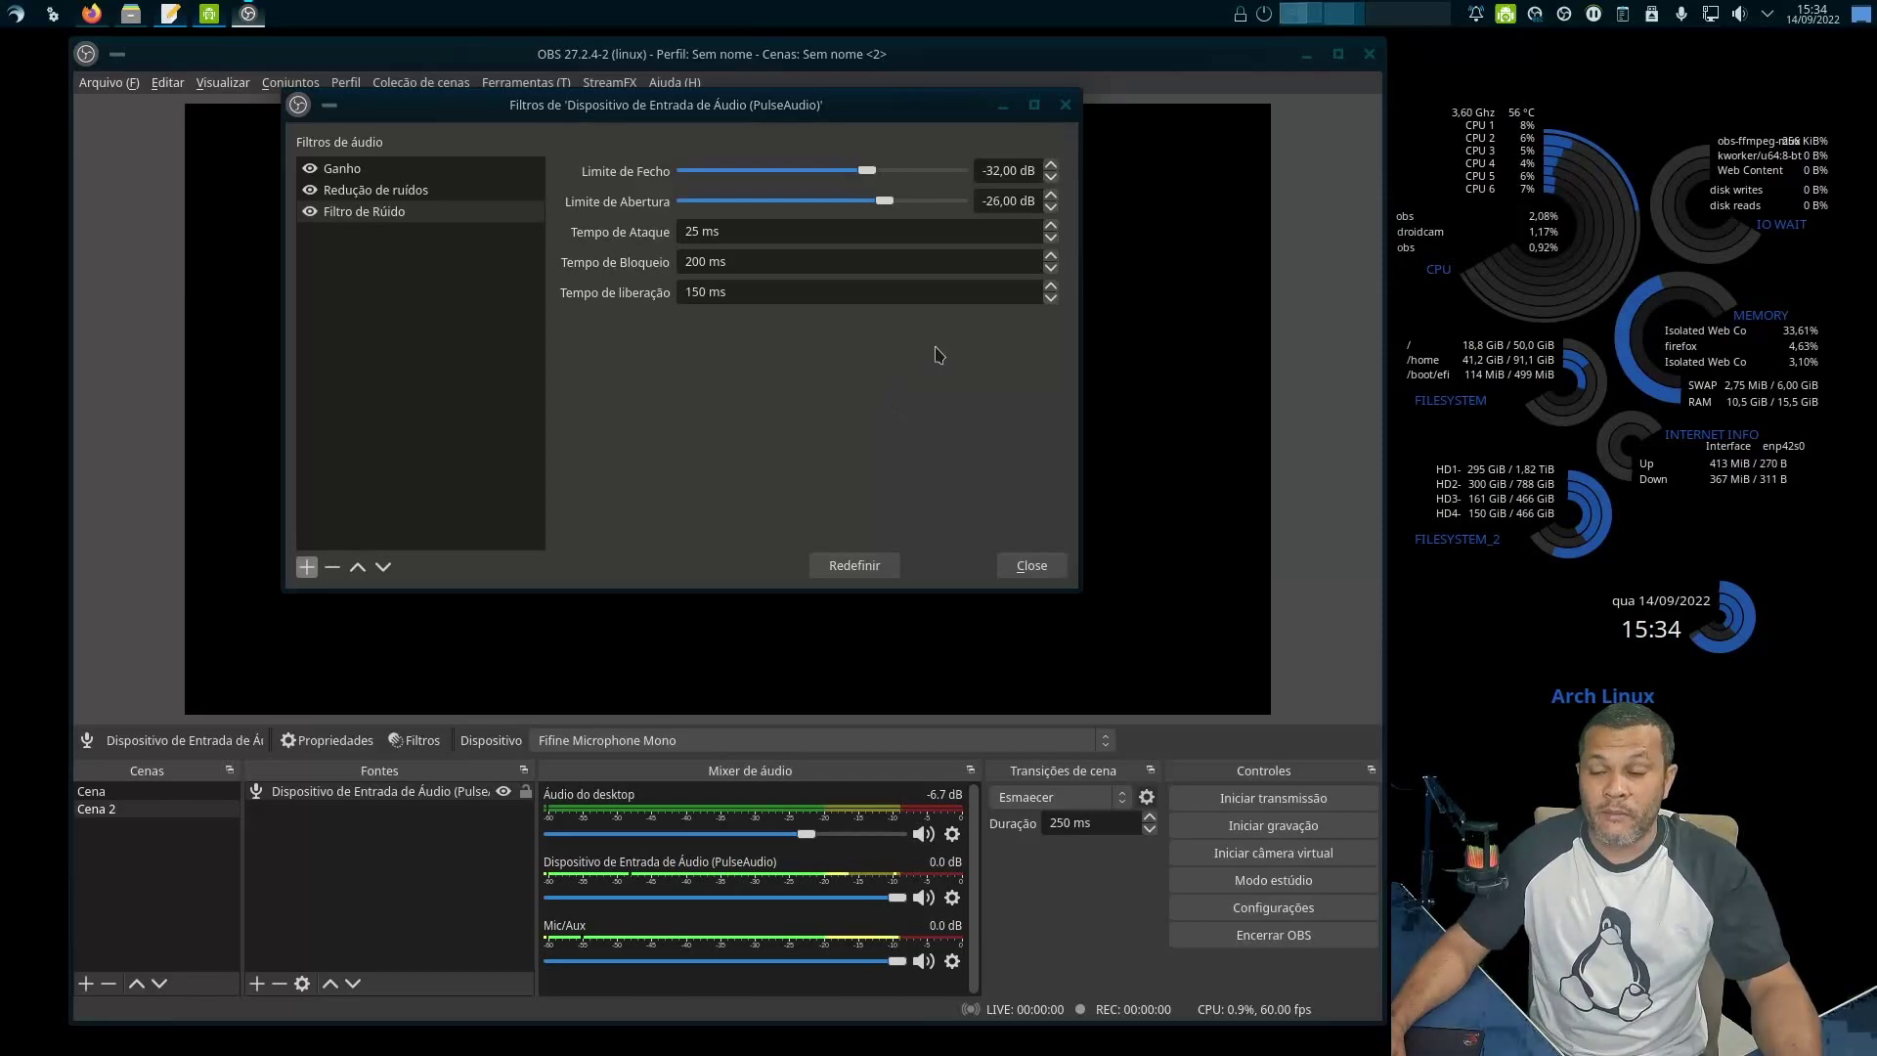
left_click_drag(863, 179, 829, 178)
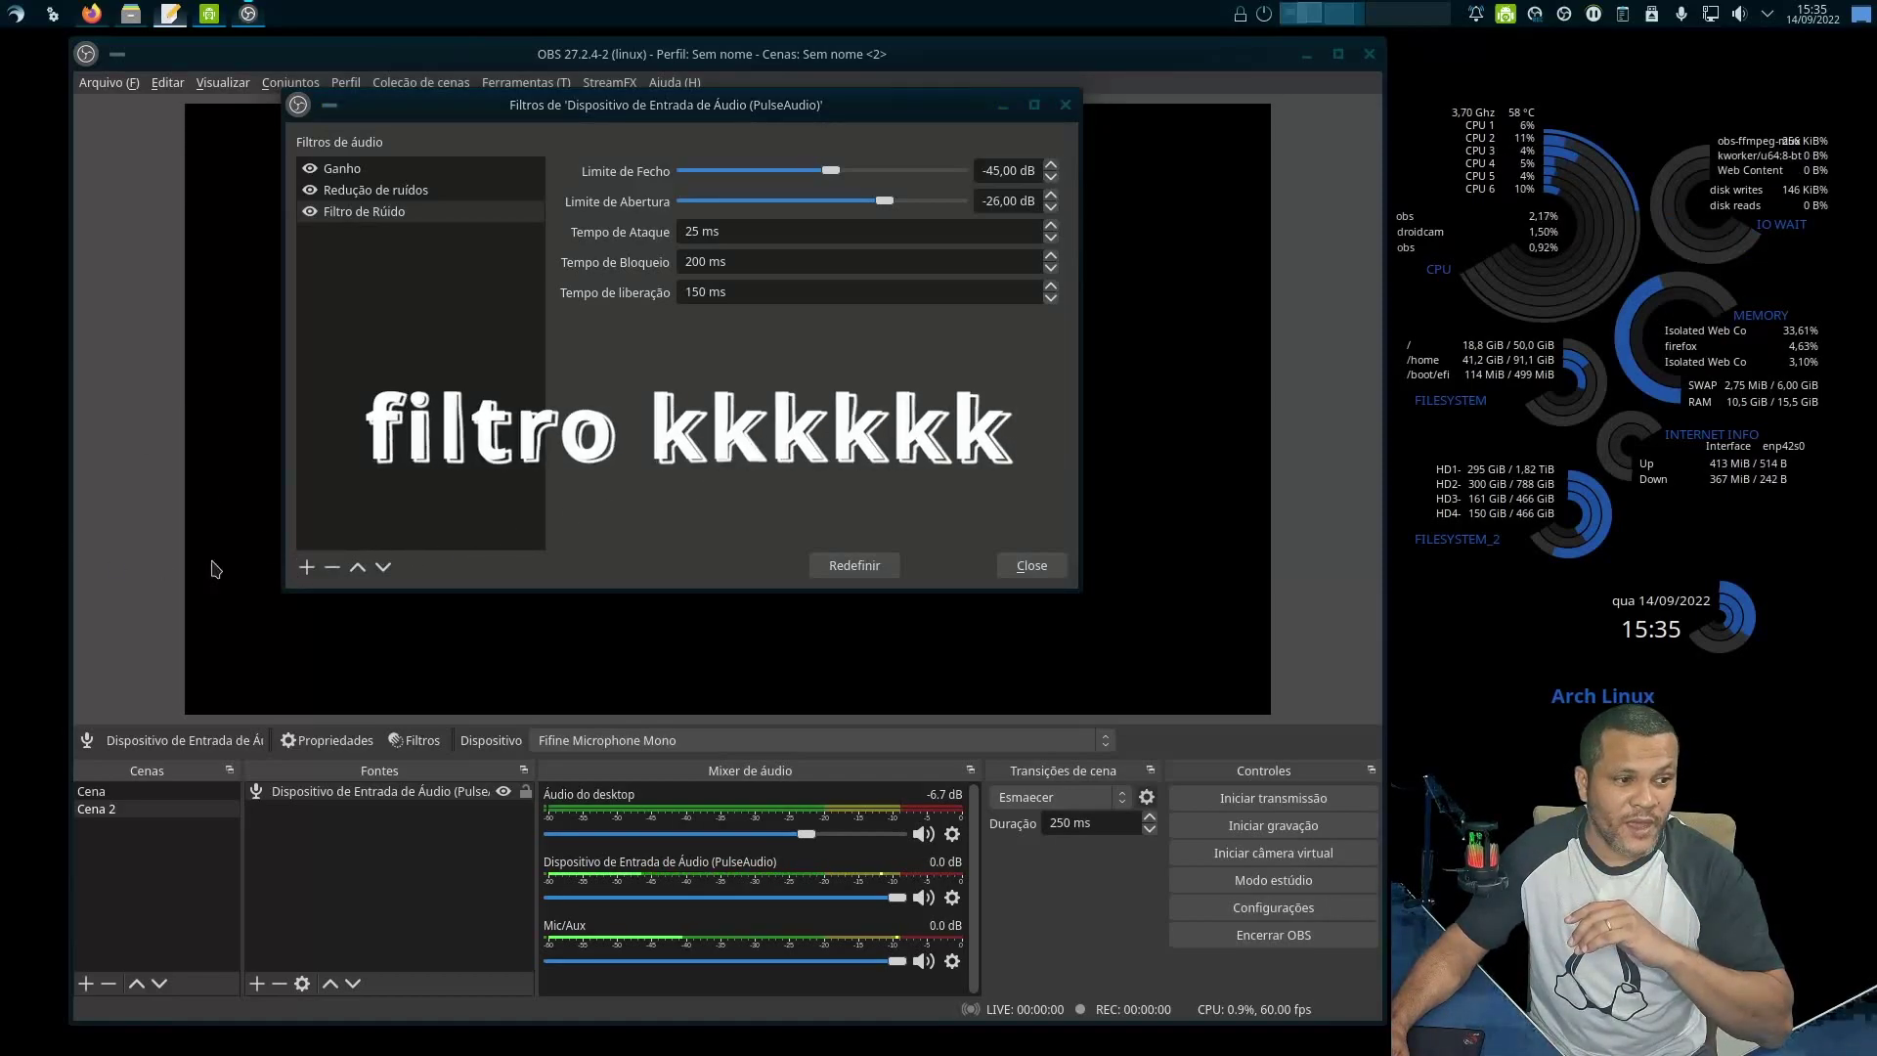
Add a Compressor filter to the PulseAudio input source.
left_click(306, 568)
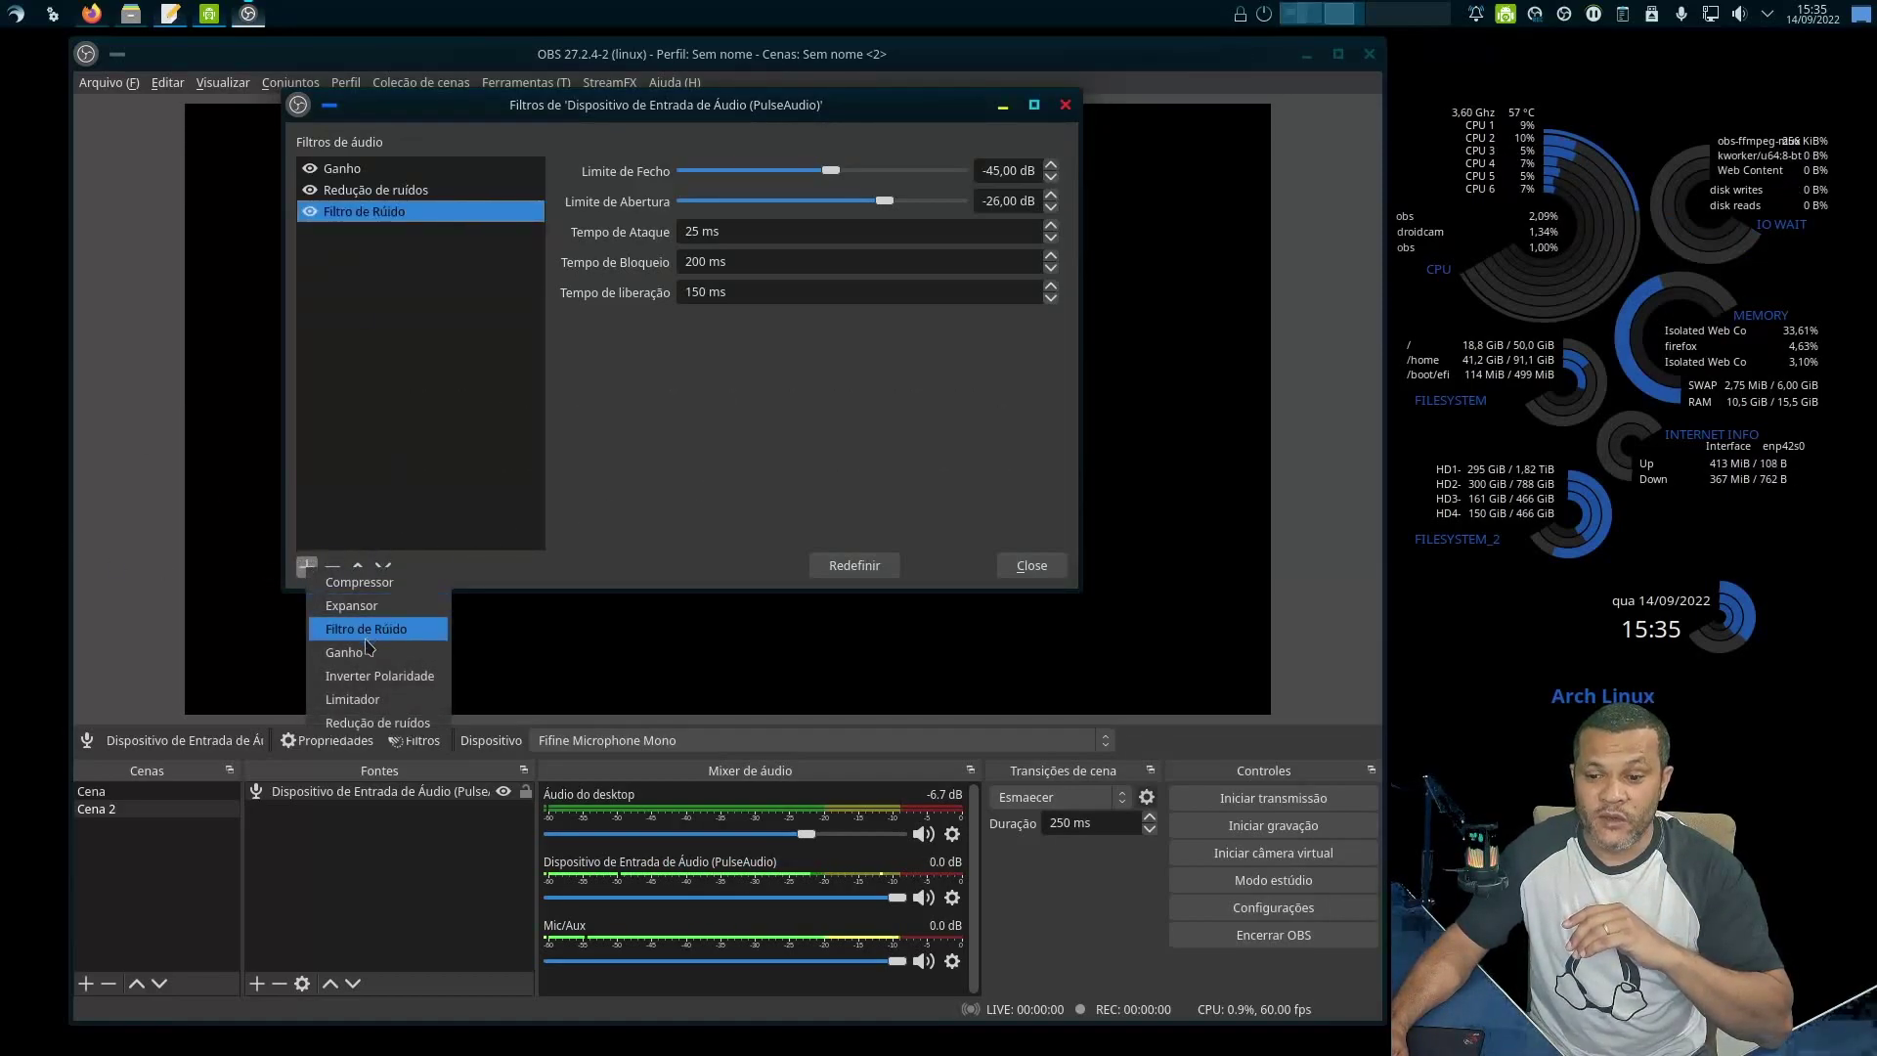
left_click(386, 583)
left_click(635, 348)
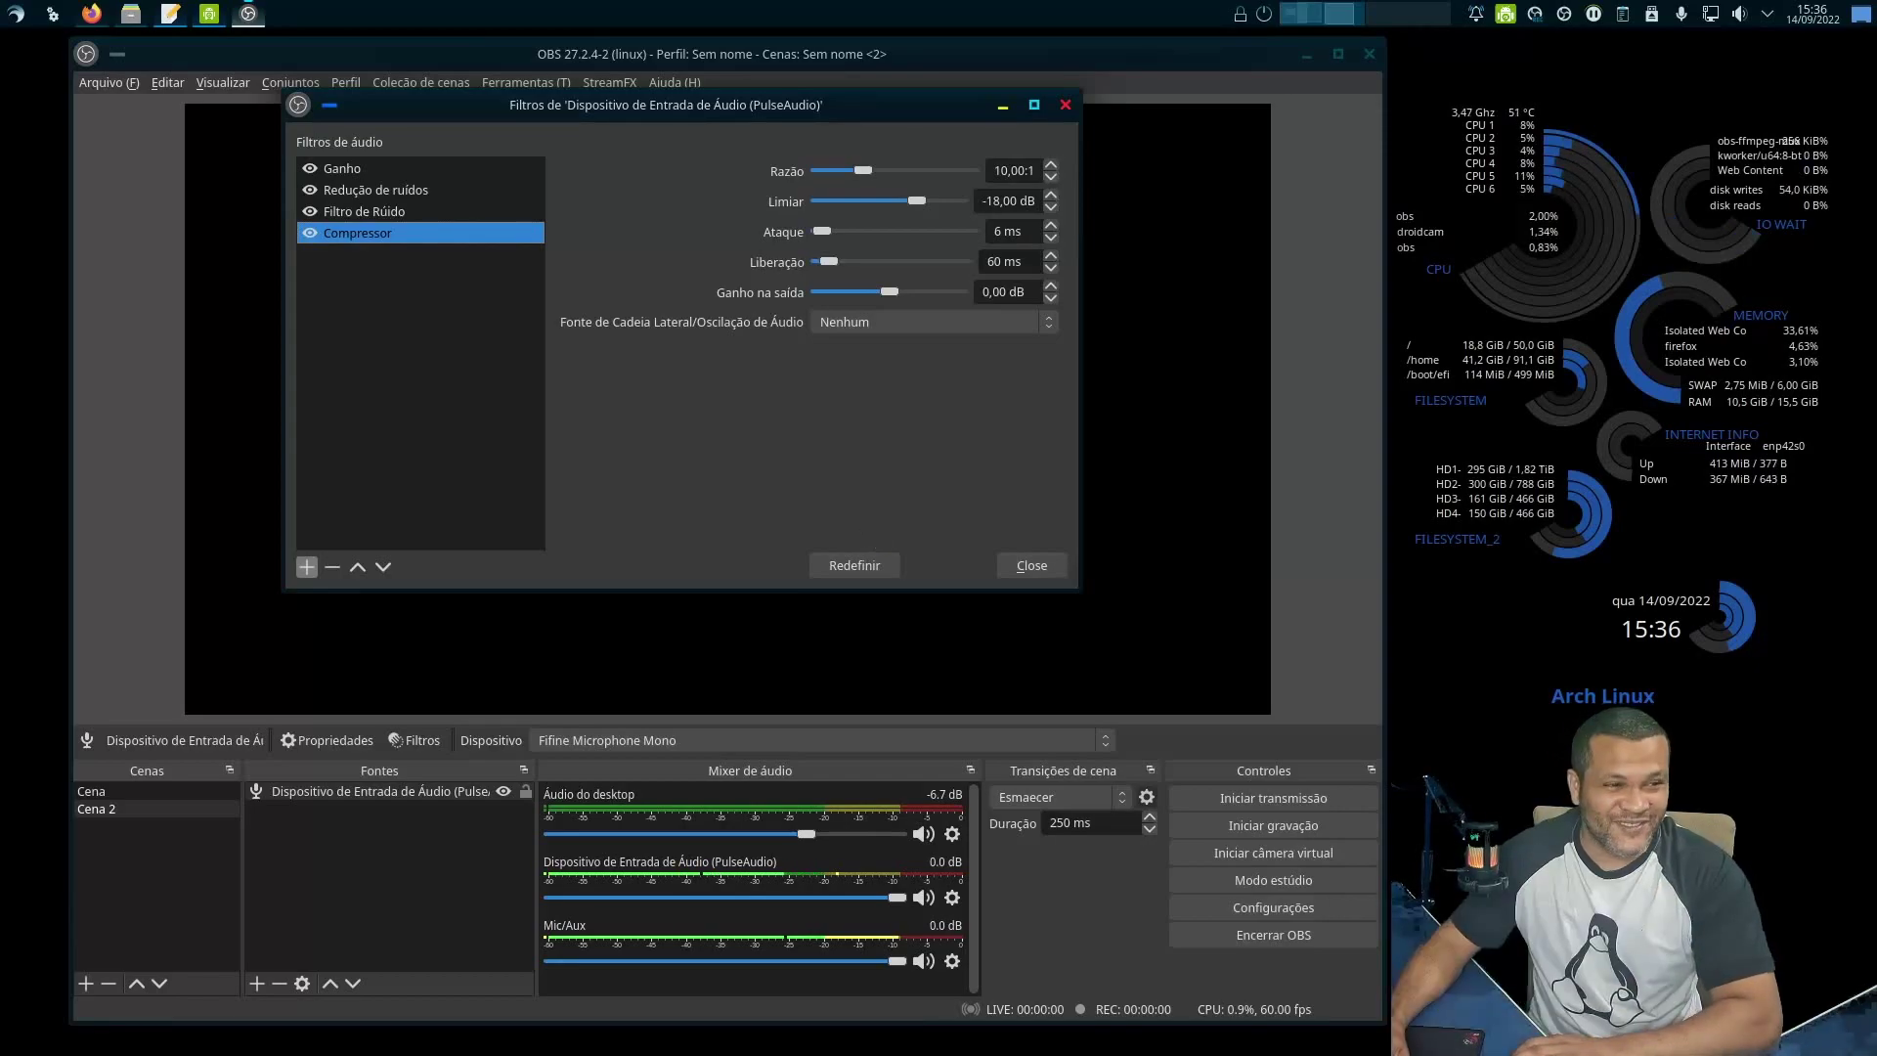
left_click(170, 13)
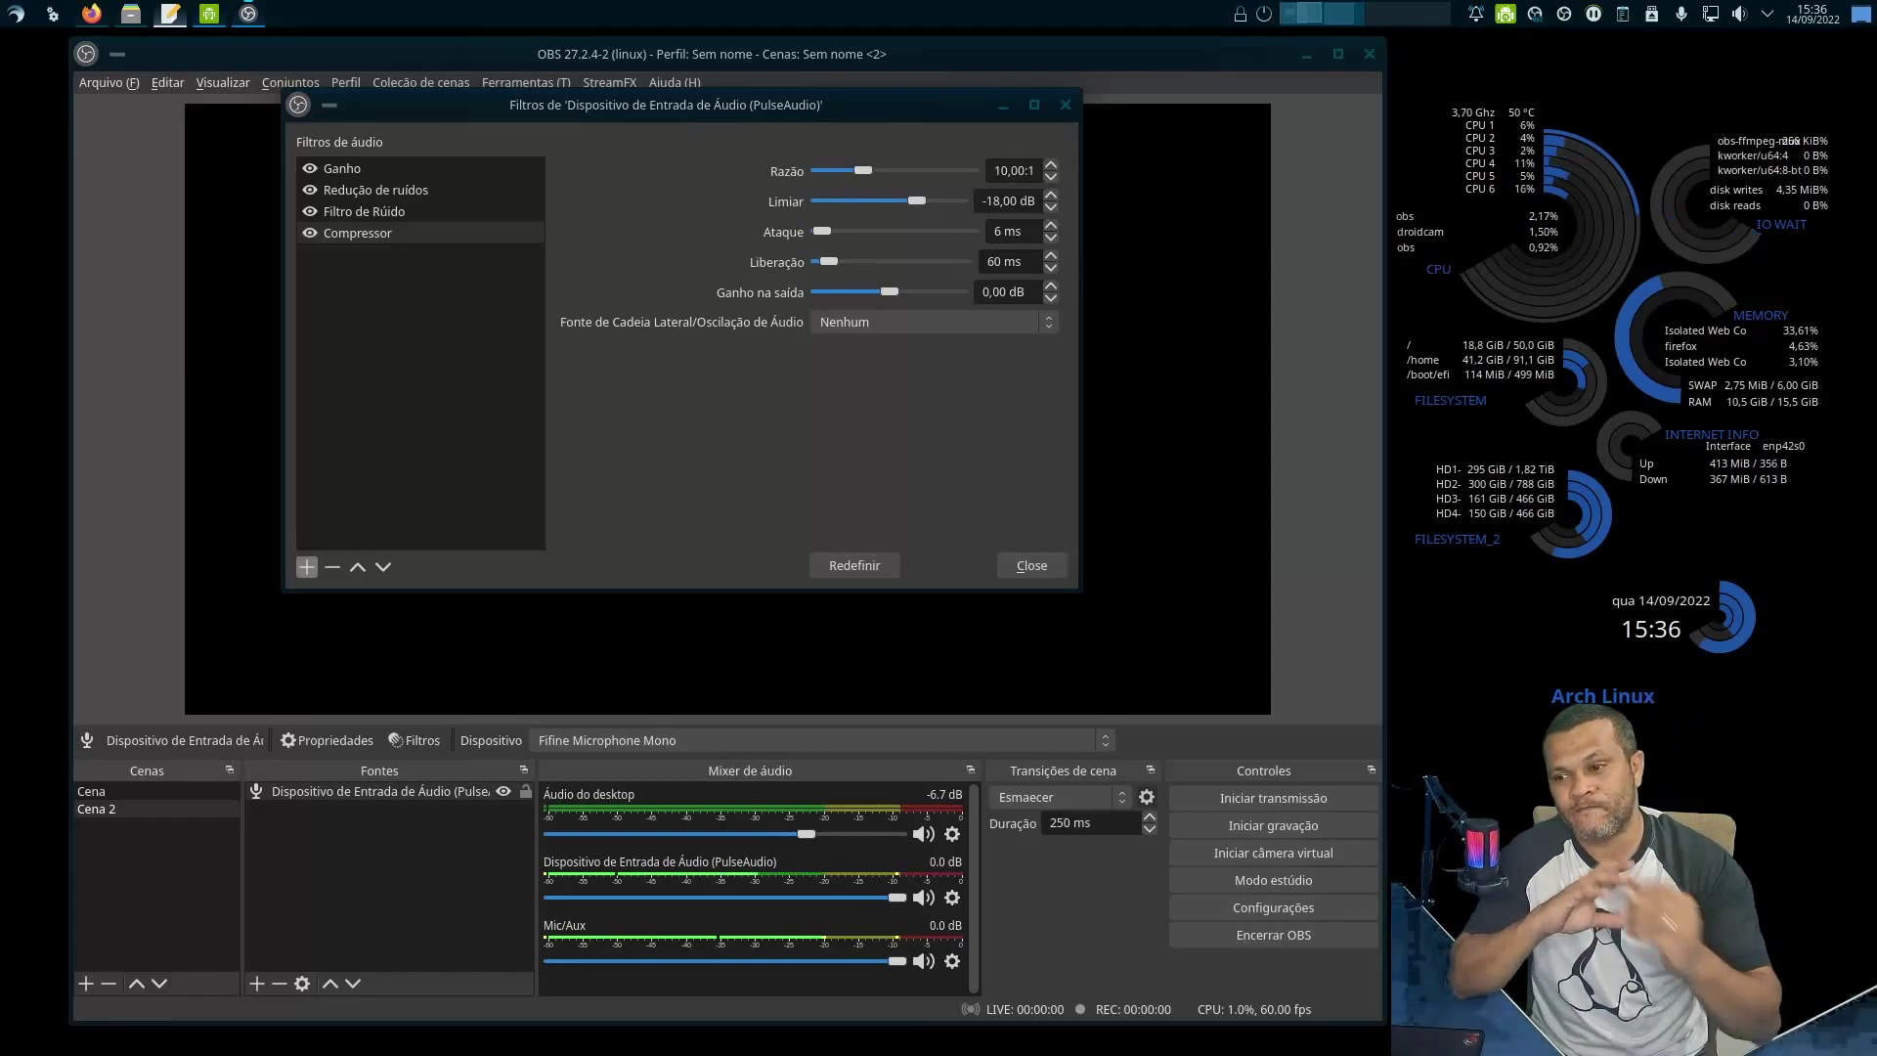
left_click(917, 451)
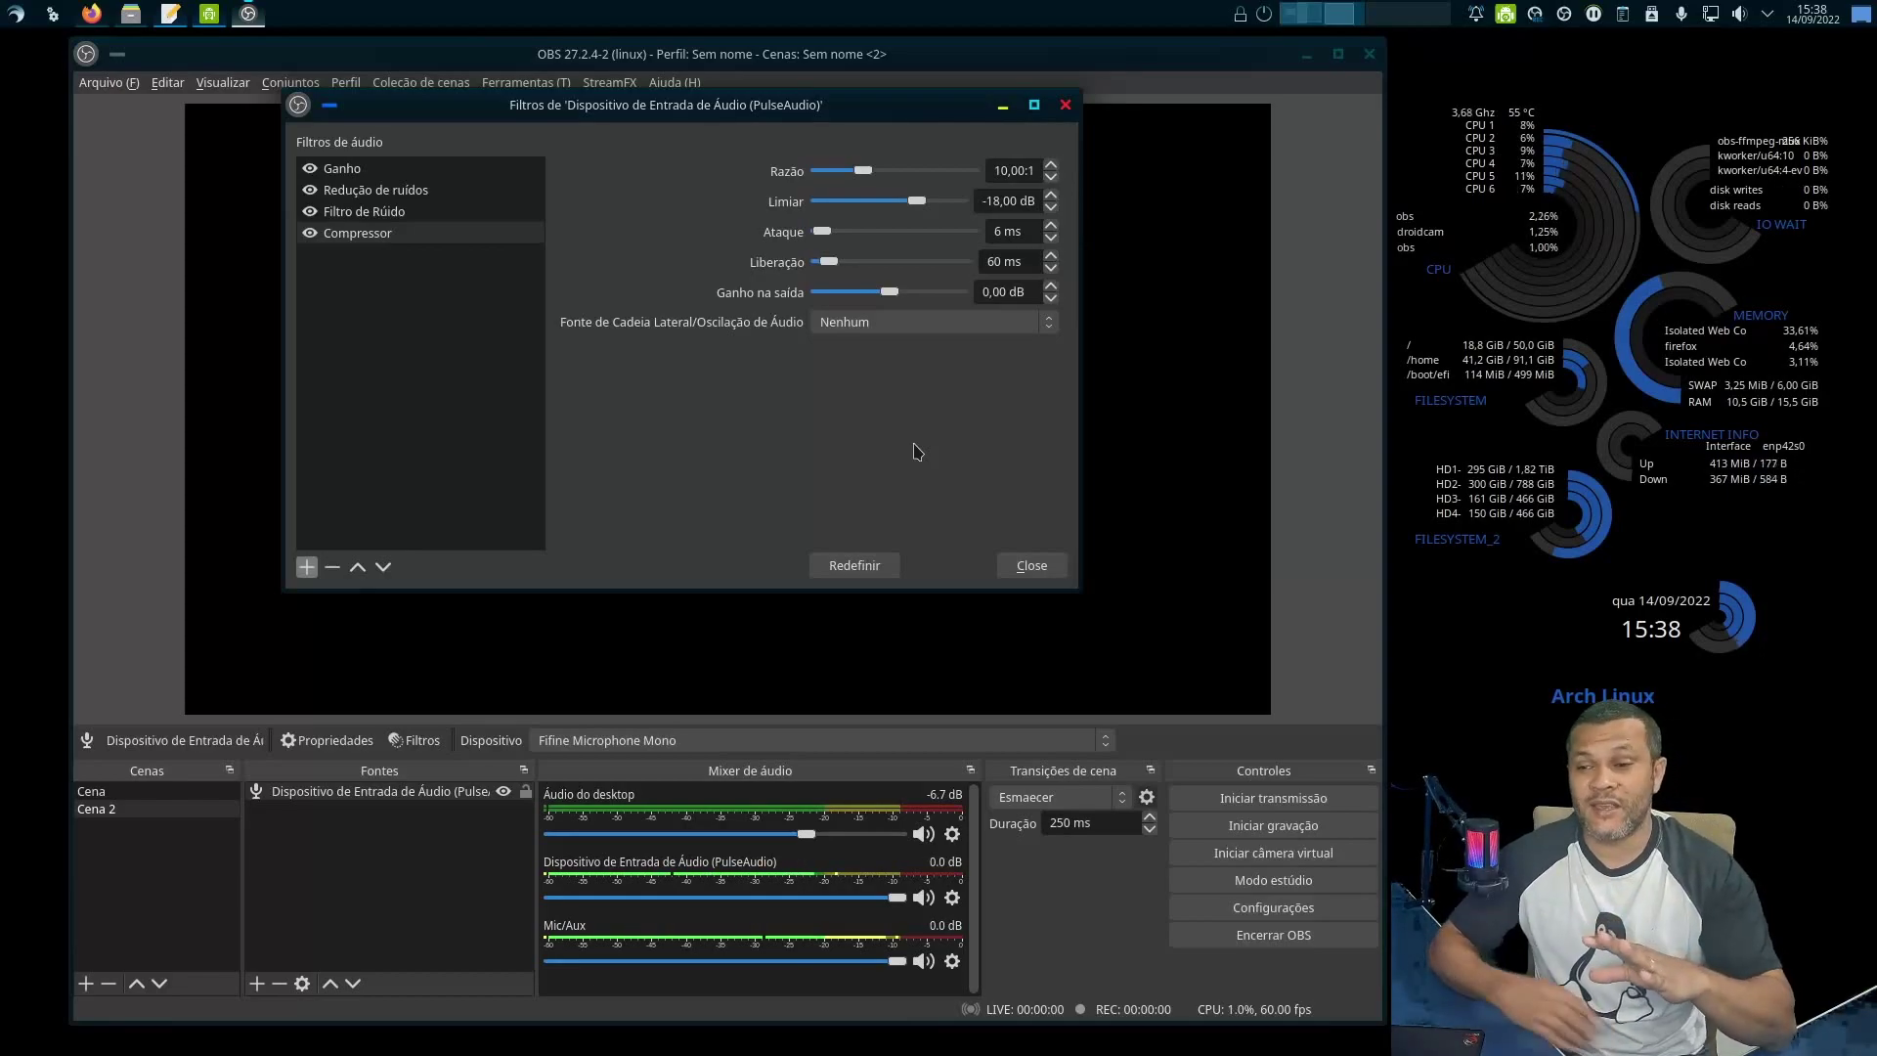
Set the compressor's Razão to 4,00:1 and its Limiar to -22,00 dB.
left_click_drag(1006, 166, 990, 166)
type("4")
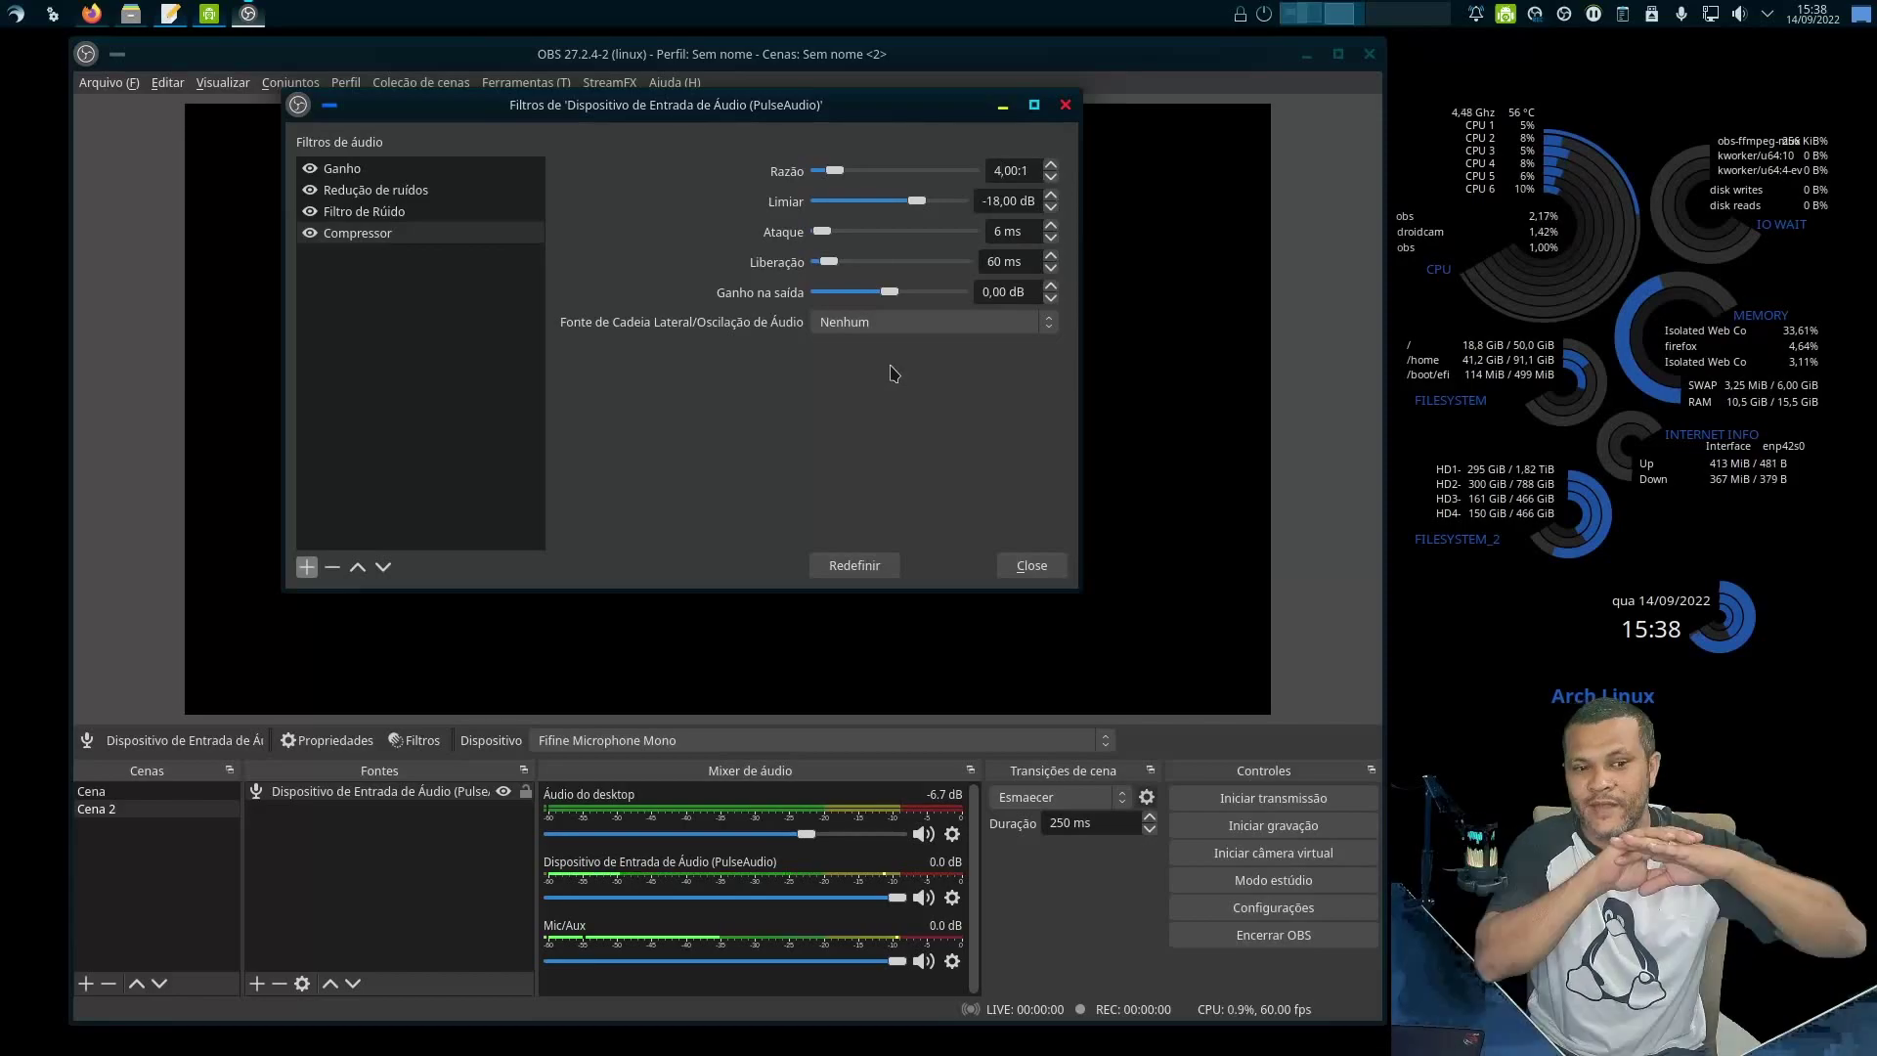
double_click(989, 202)
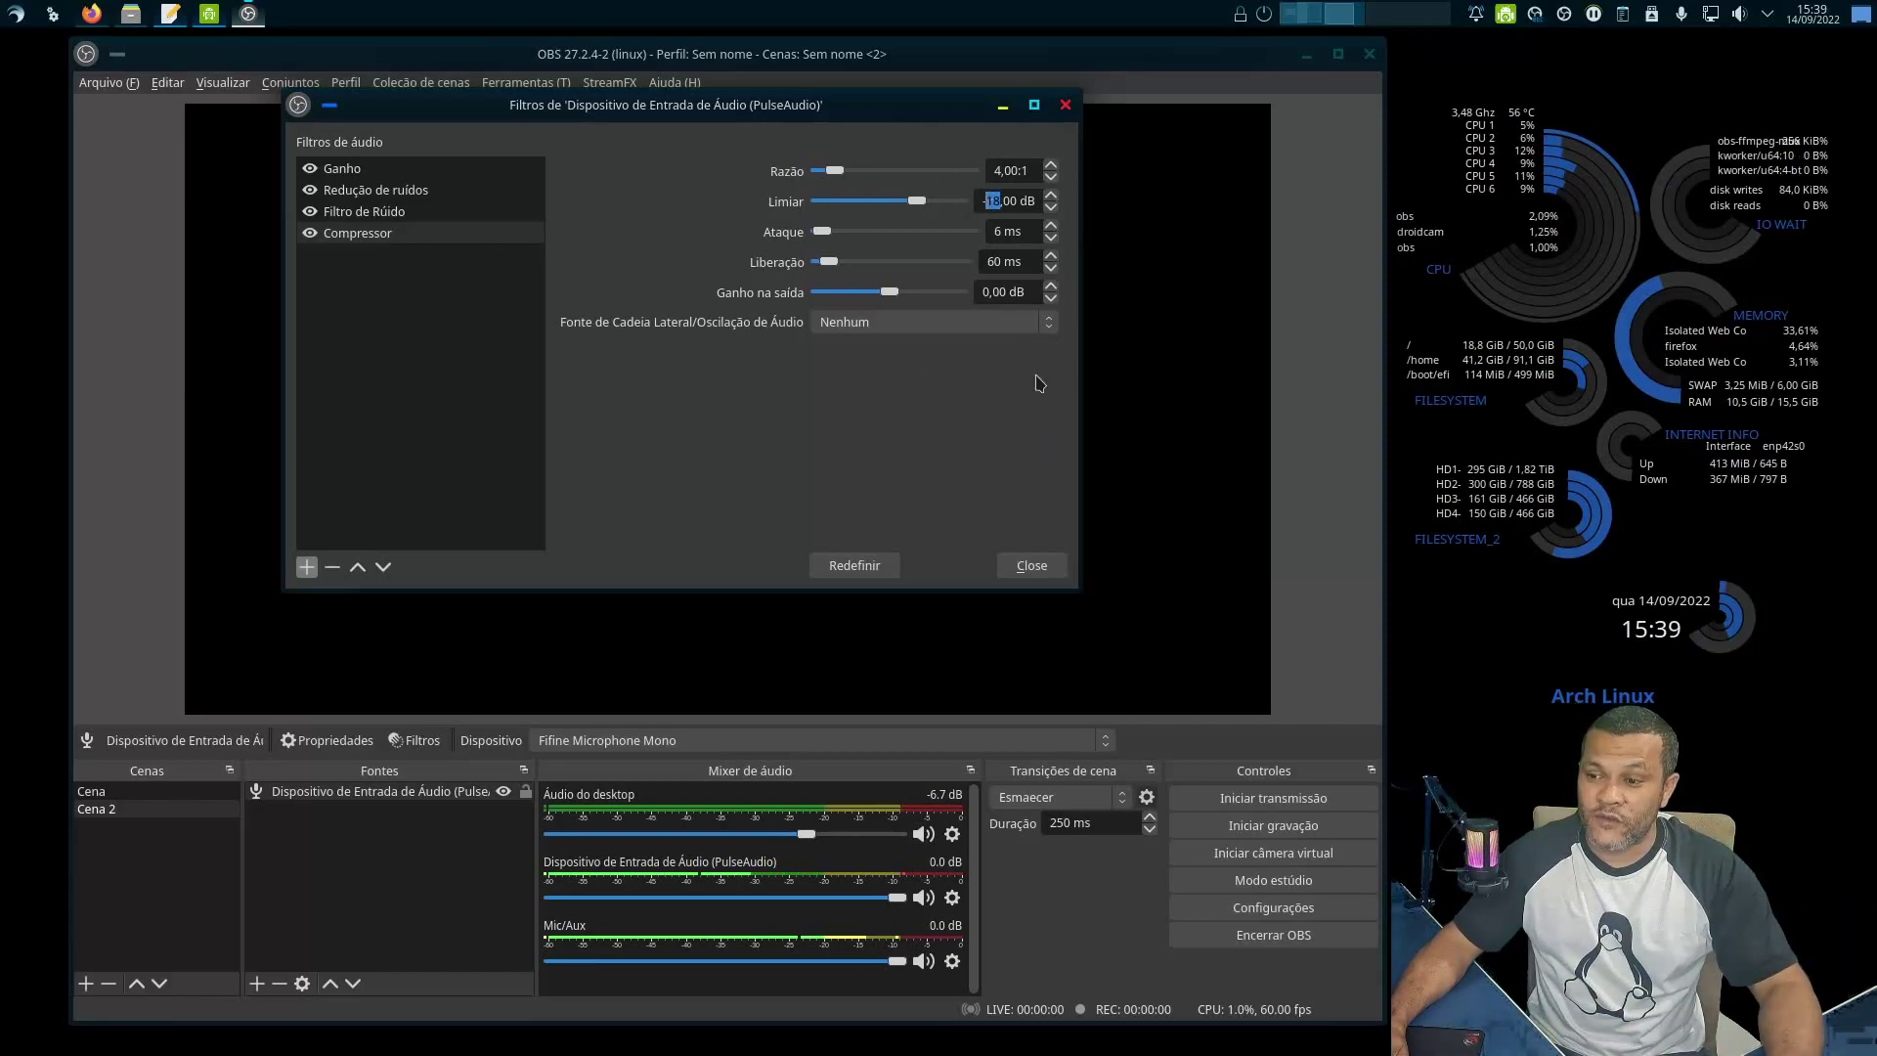
type("22")
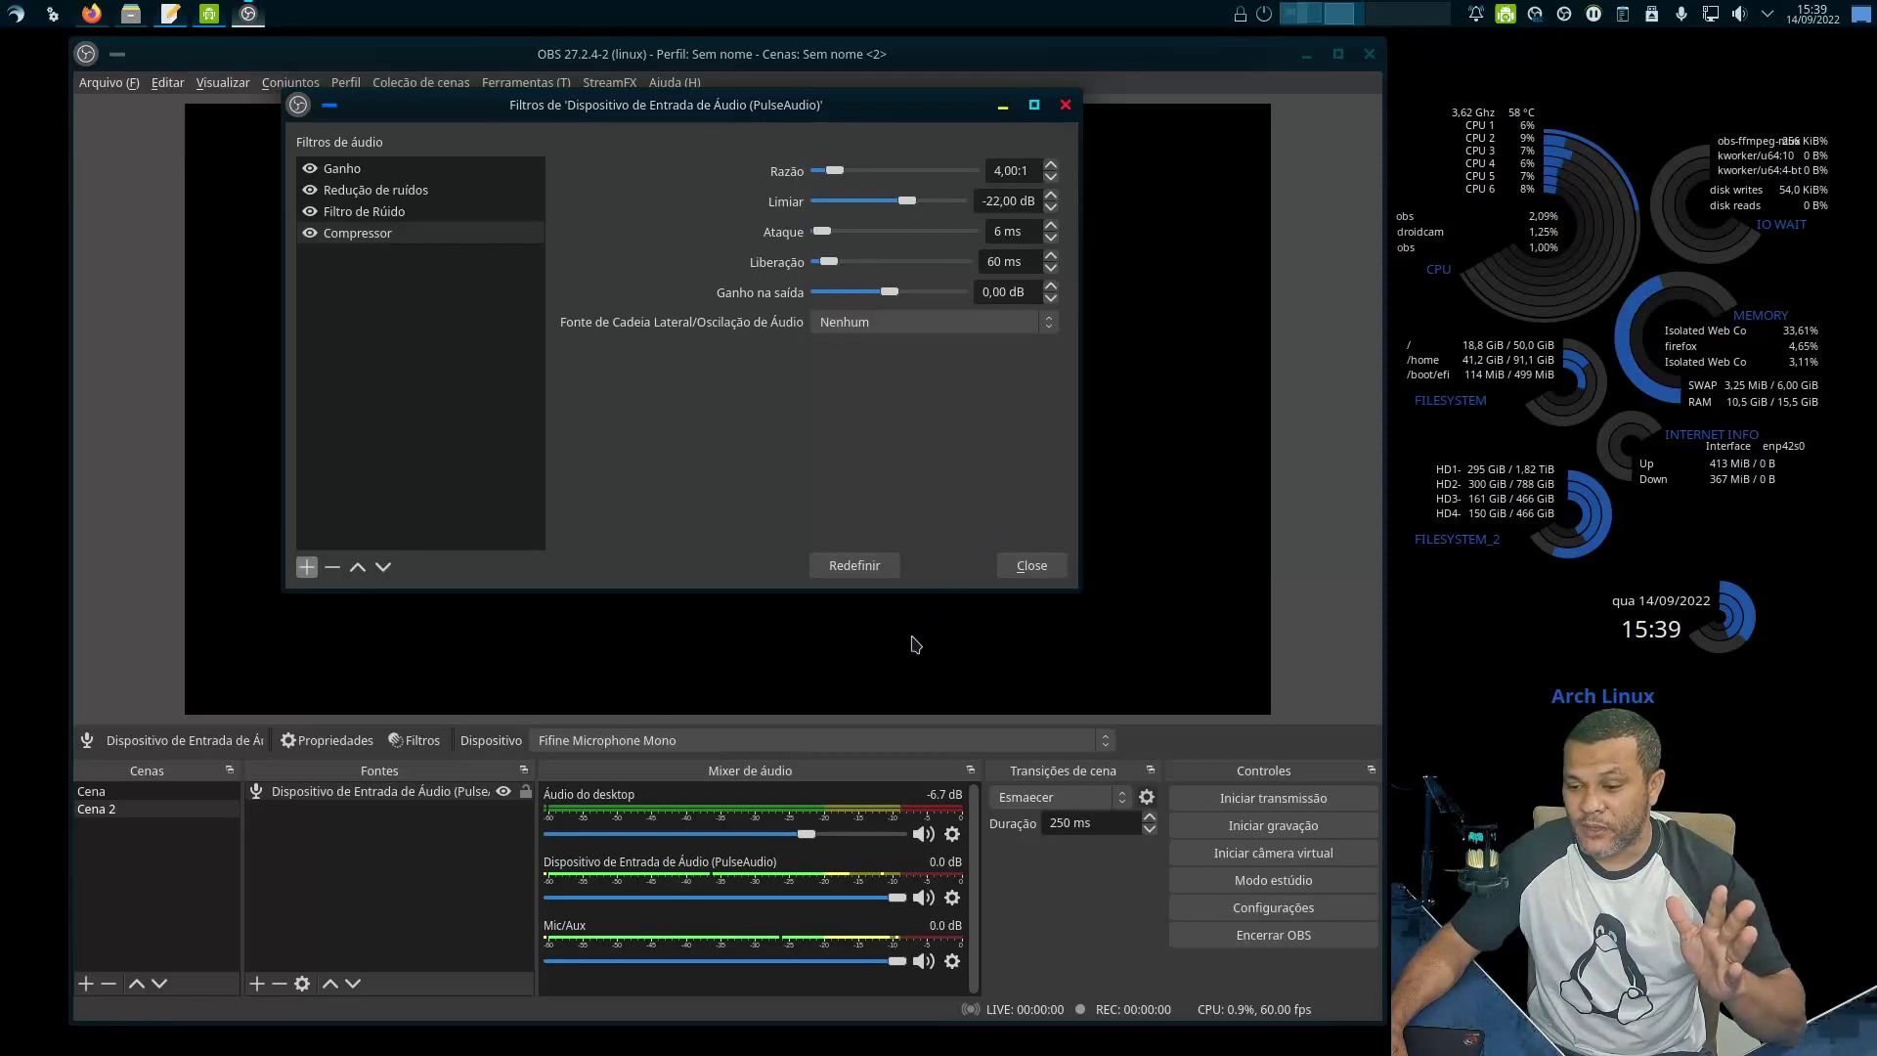
Set the compressor's Ganho na saída to 3,00 dB and raise it gradually through 3,50 dB to 6,00 dB.
double_click(1003, 293)
type("3")
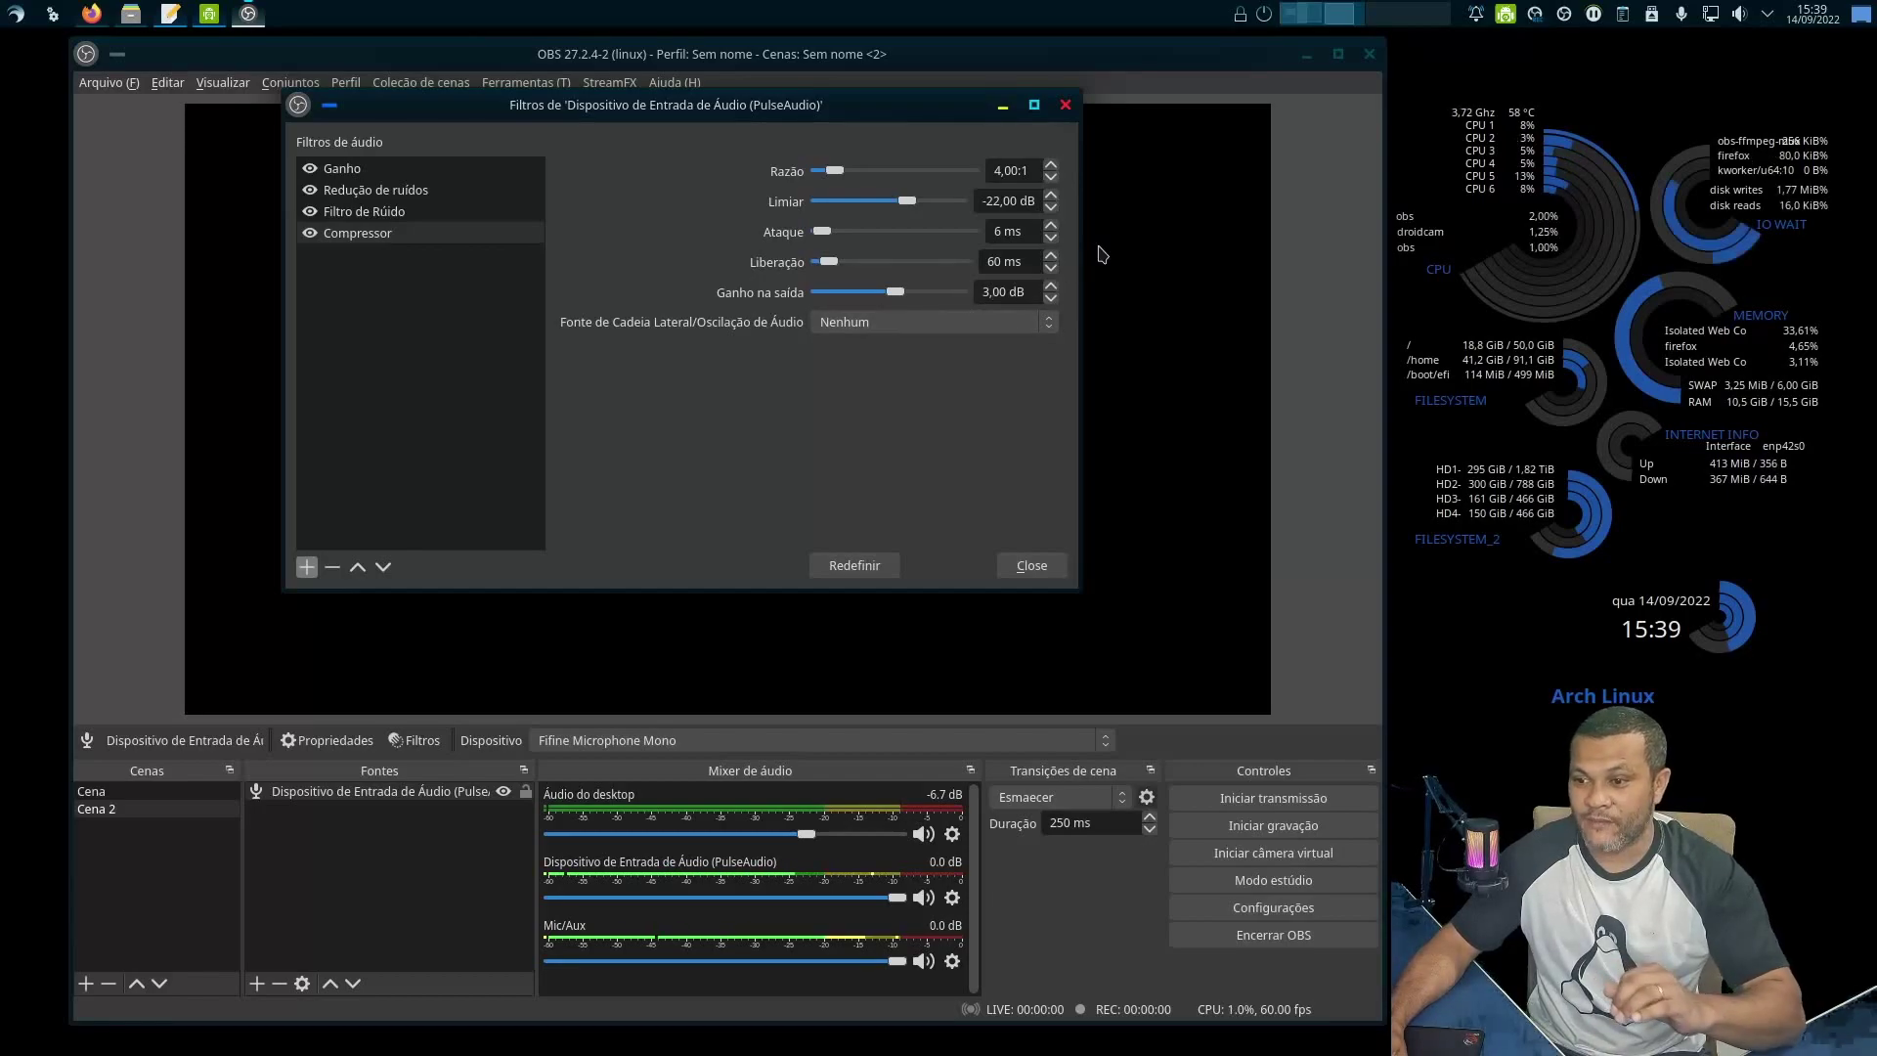
left_click(1051, 285)
left_click(1051, 286)
left_click(1051, 286)
left_click(1051, 285)
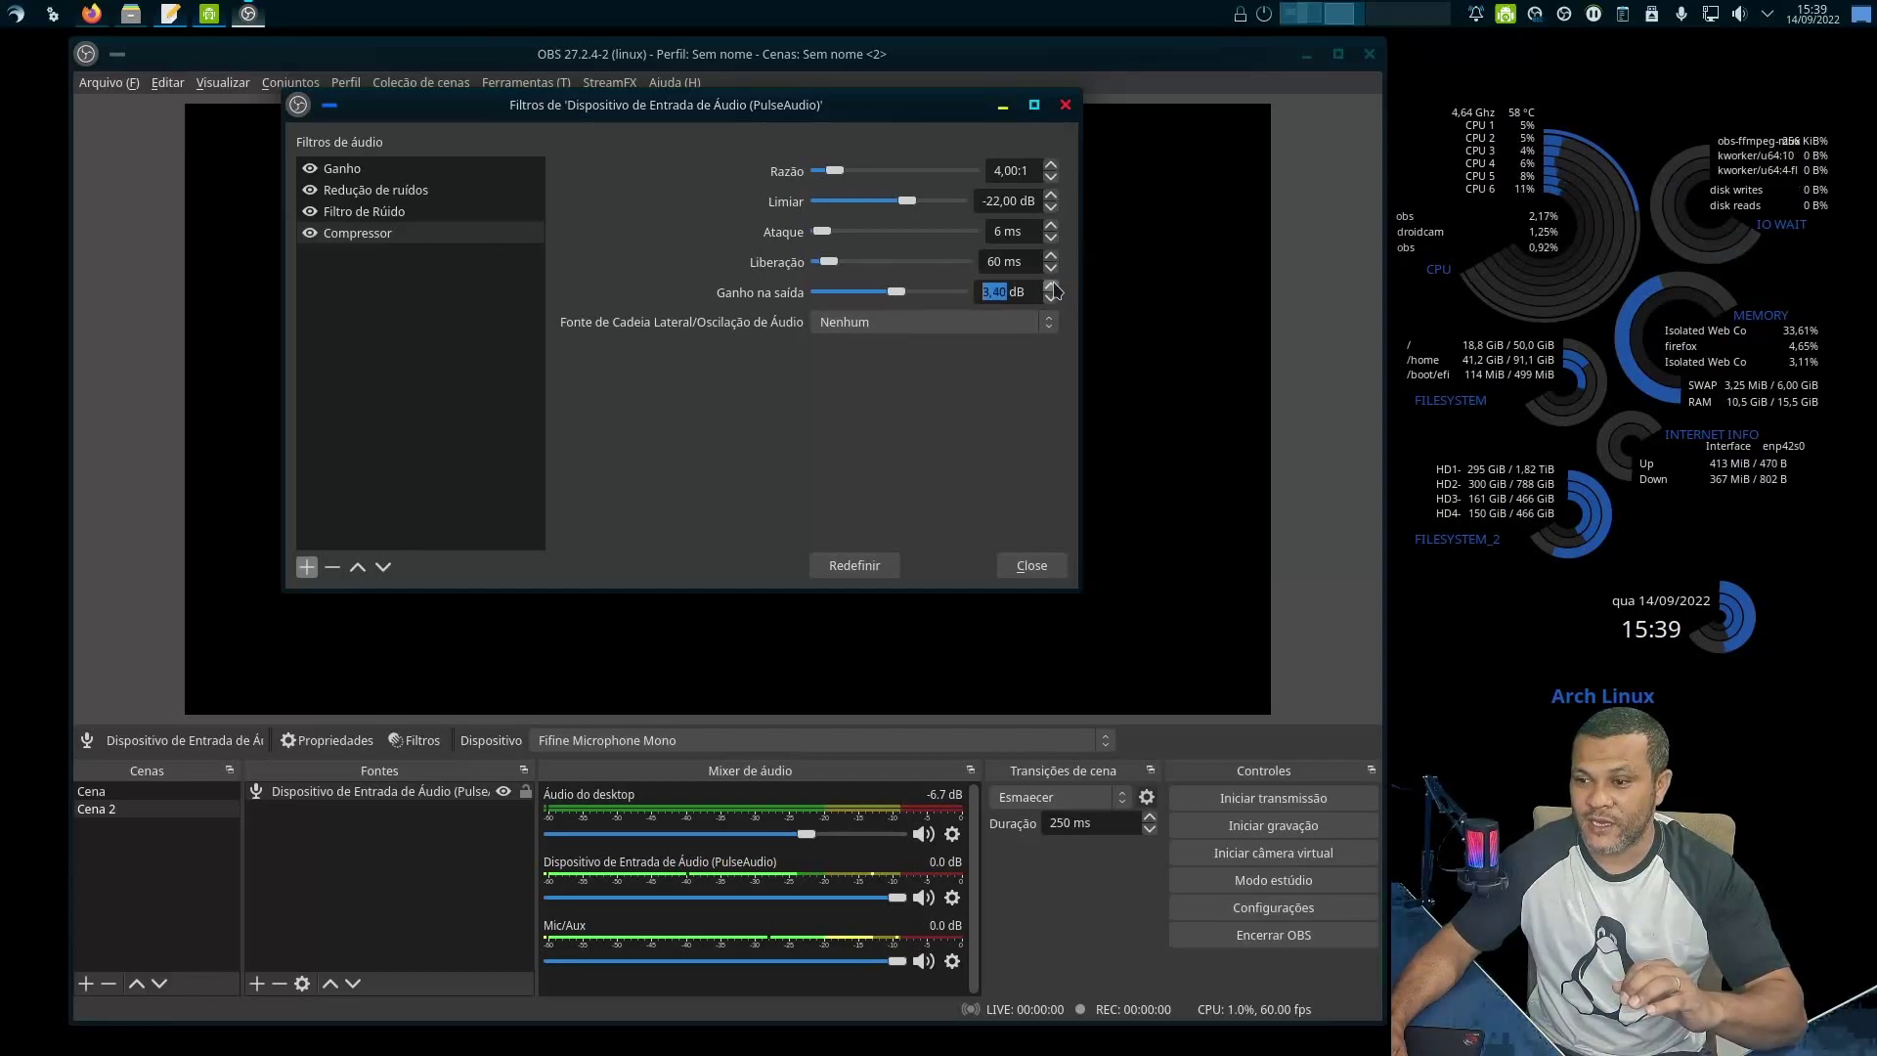
left_click(1051, 285)
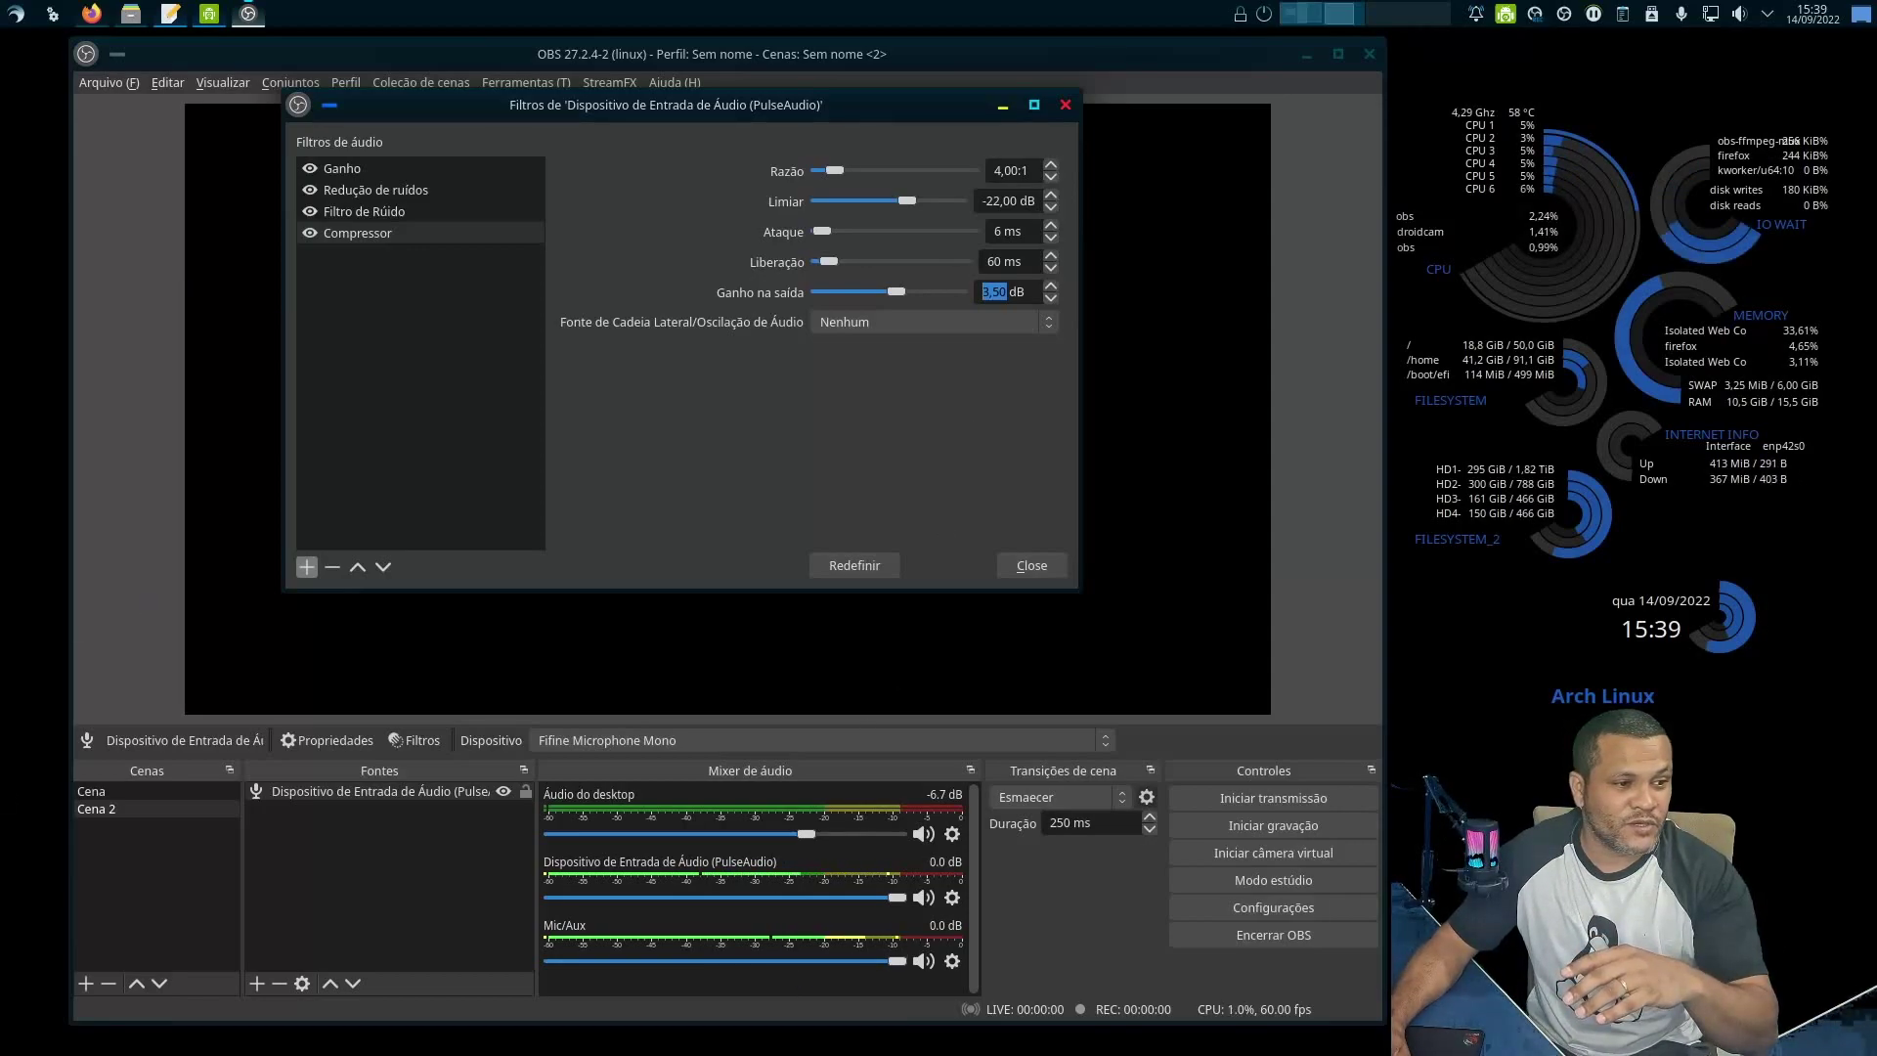
left_click(1117, 969)
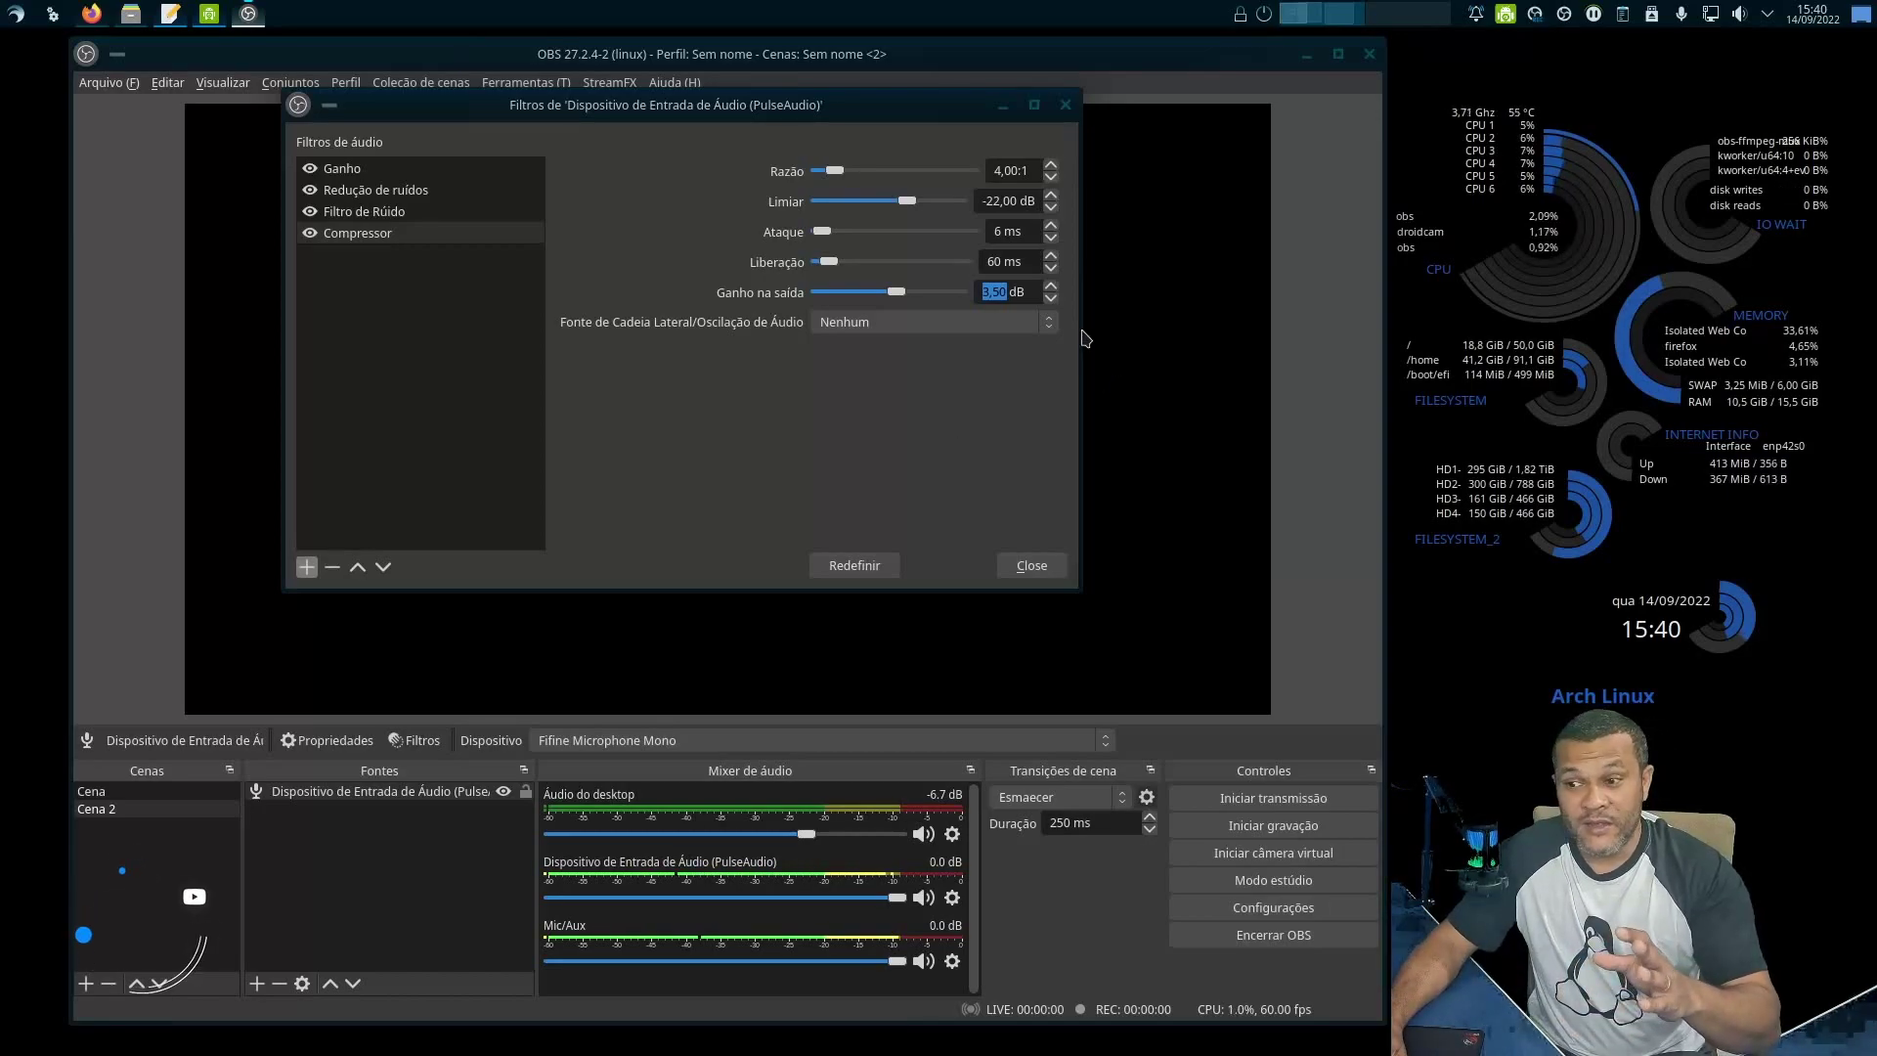
left_click(1051, 287)
left_click(1051, 286)
left_click(1051, 286)
left_click(1051, 287)
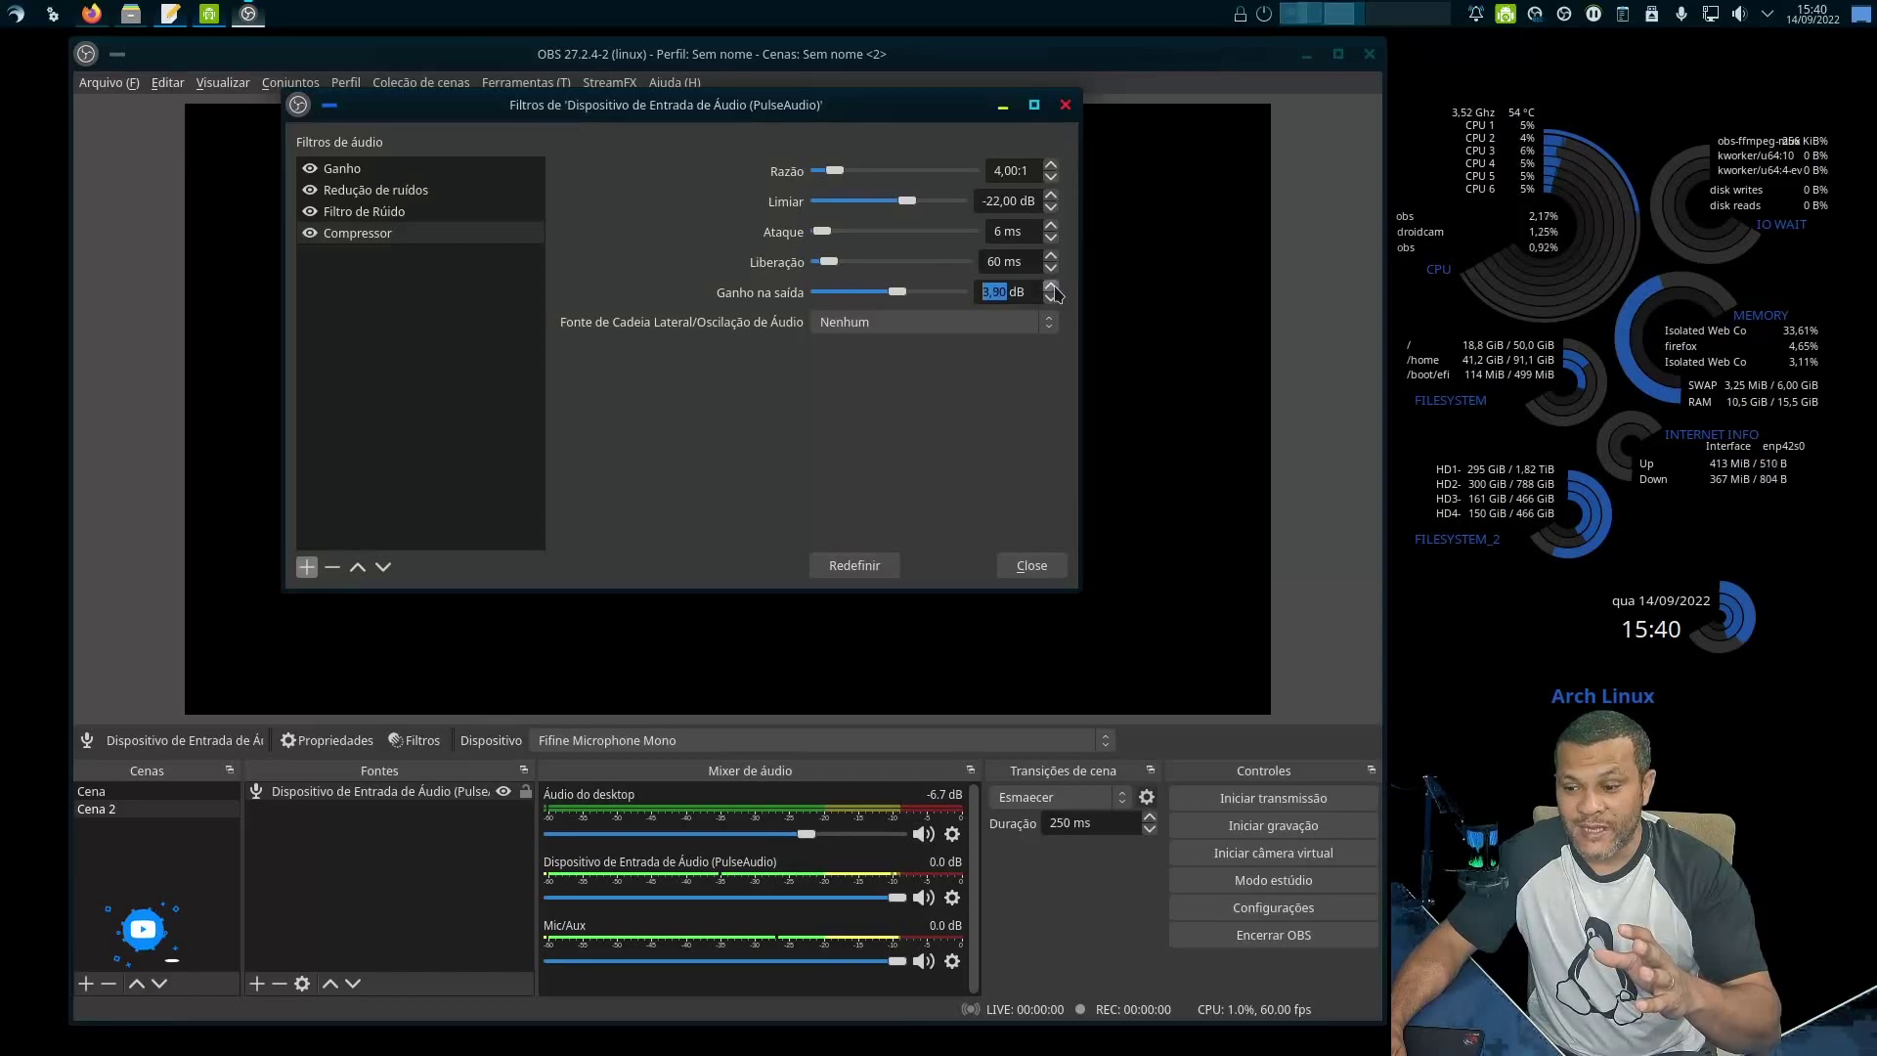
scroll(1054, 292, "up", 10)
scroll(1053, 292, "up", 11)
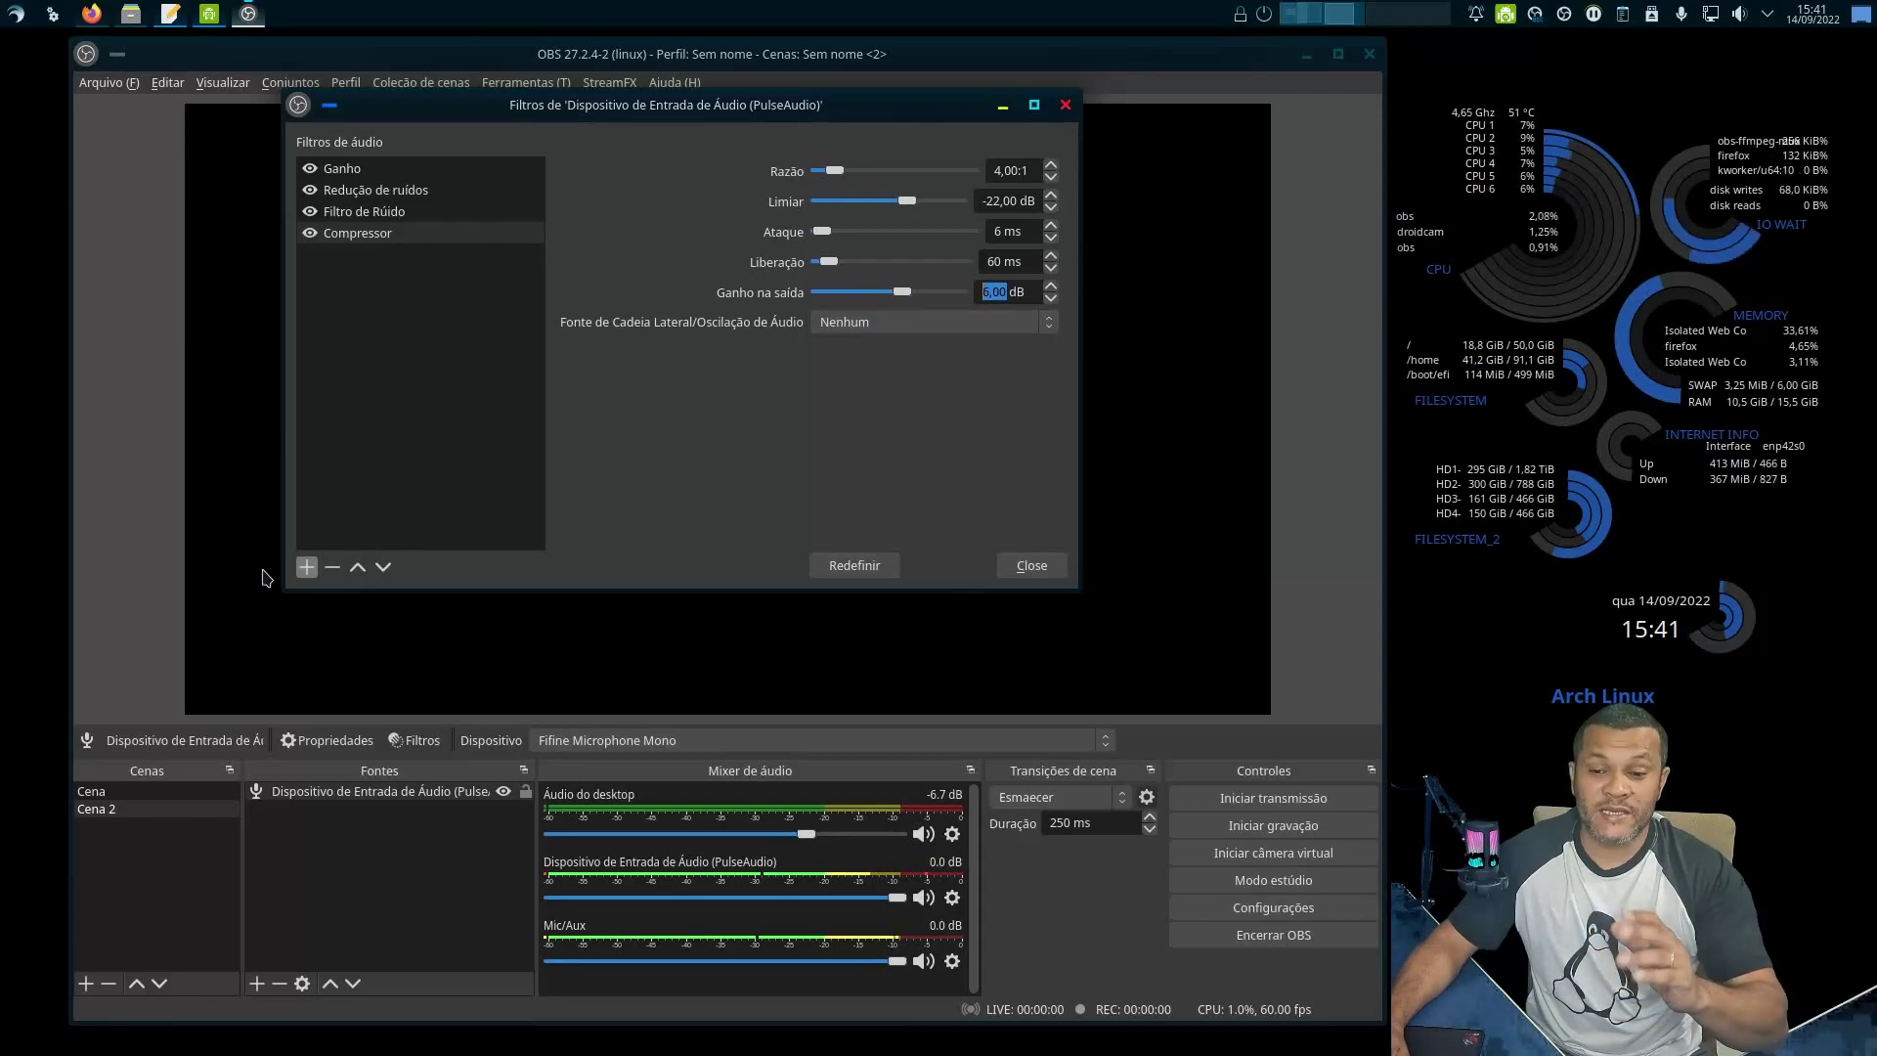
Add a Limitador filter to the PulseAudio input source and set its Limiar to -9,20 dB.
left_click(303, 569)
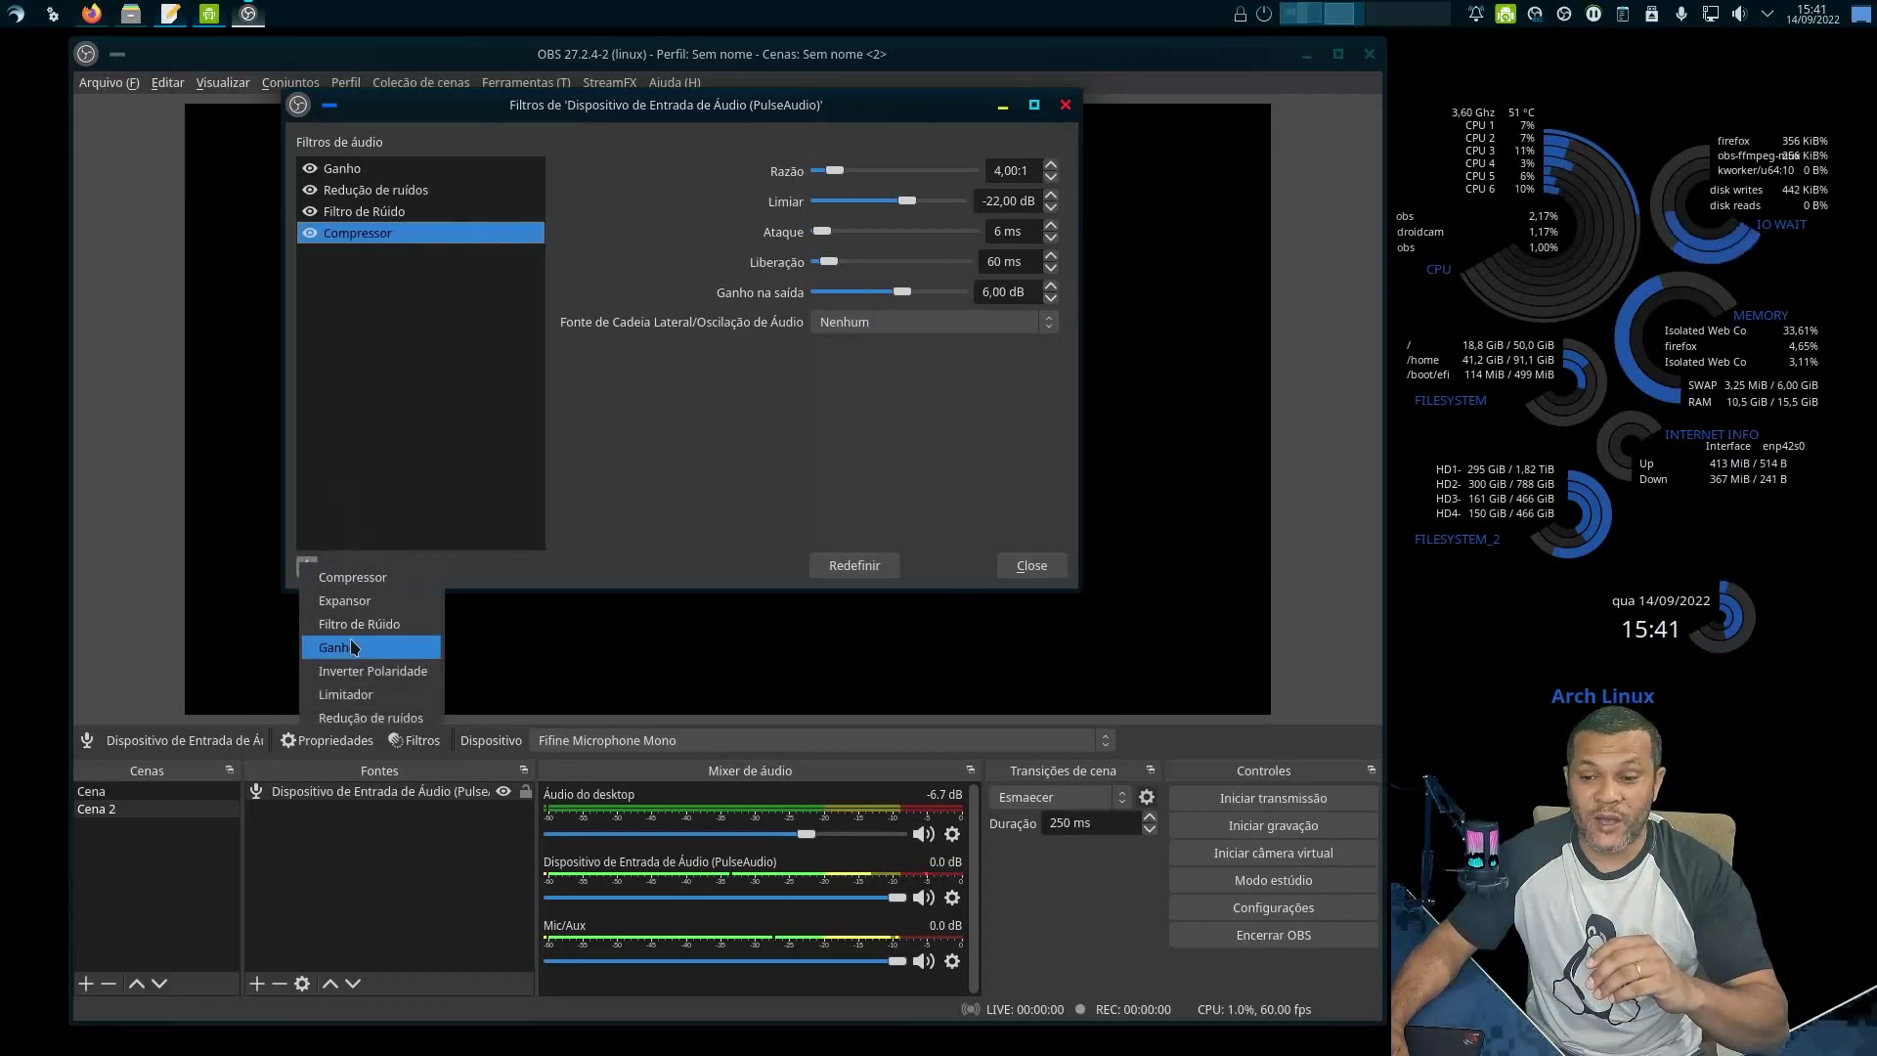
left_click(347, 694)
left_click(636, 349)
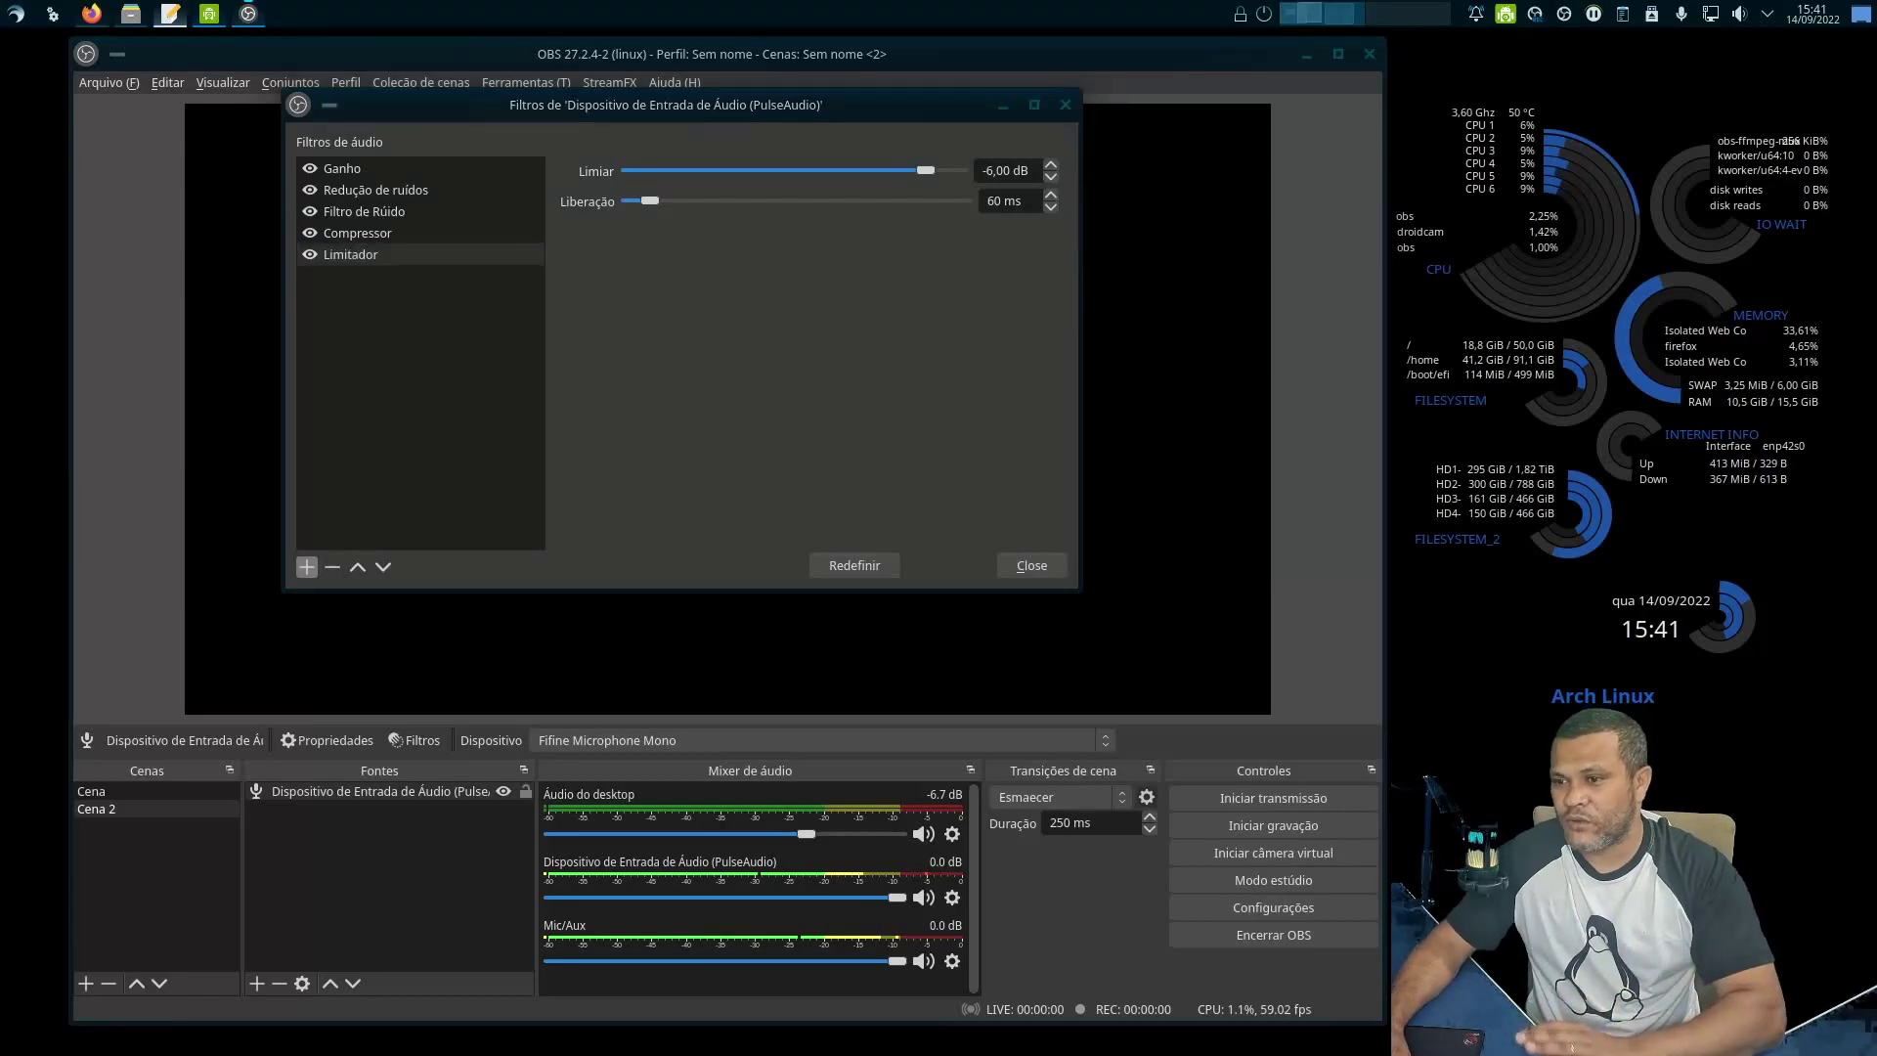
left_click(990, 170)
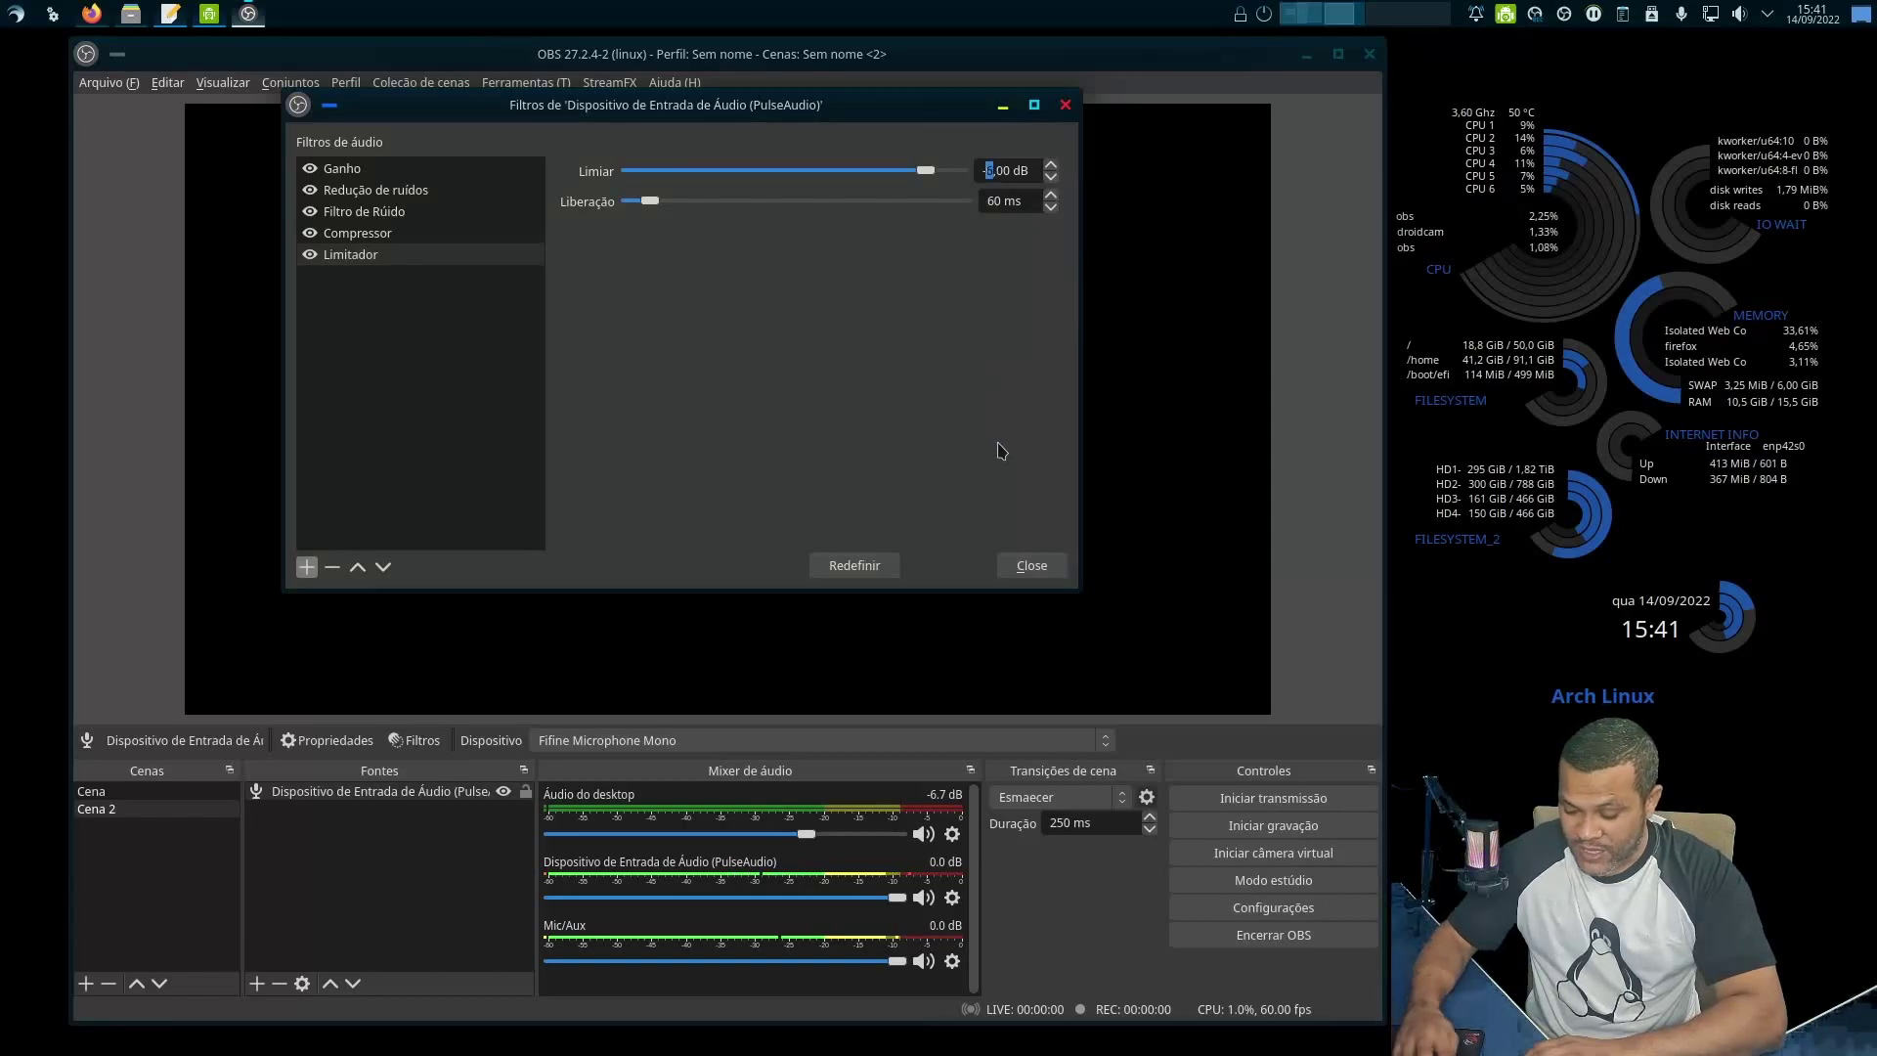
type("9")
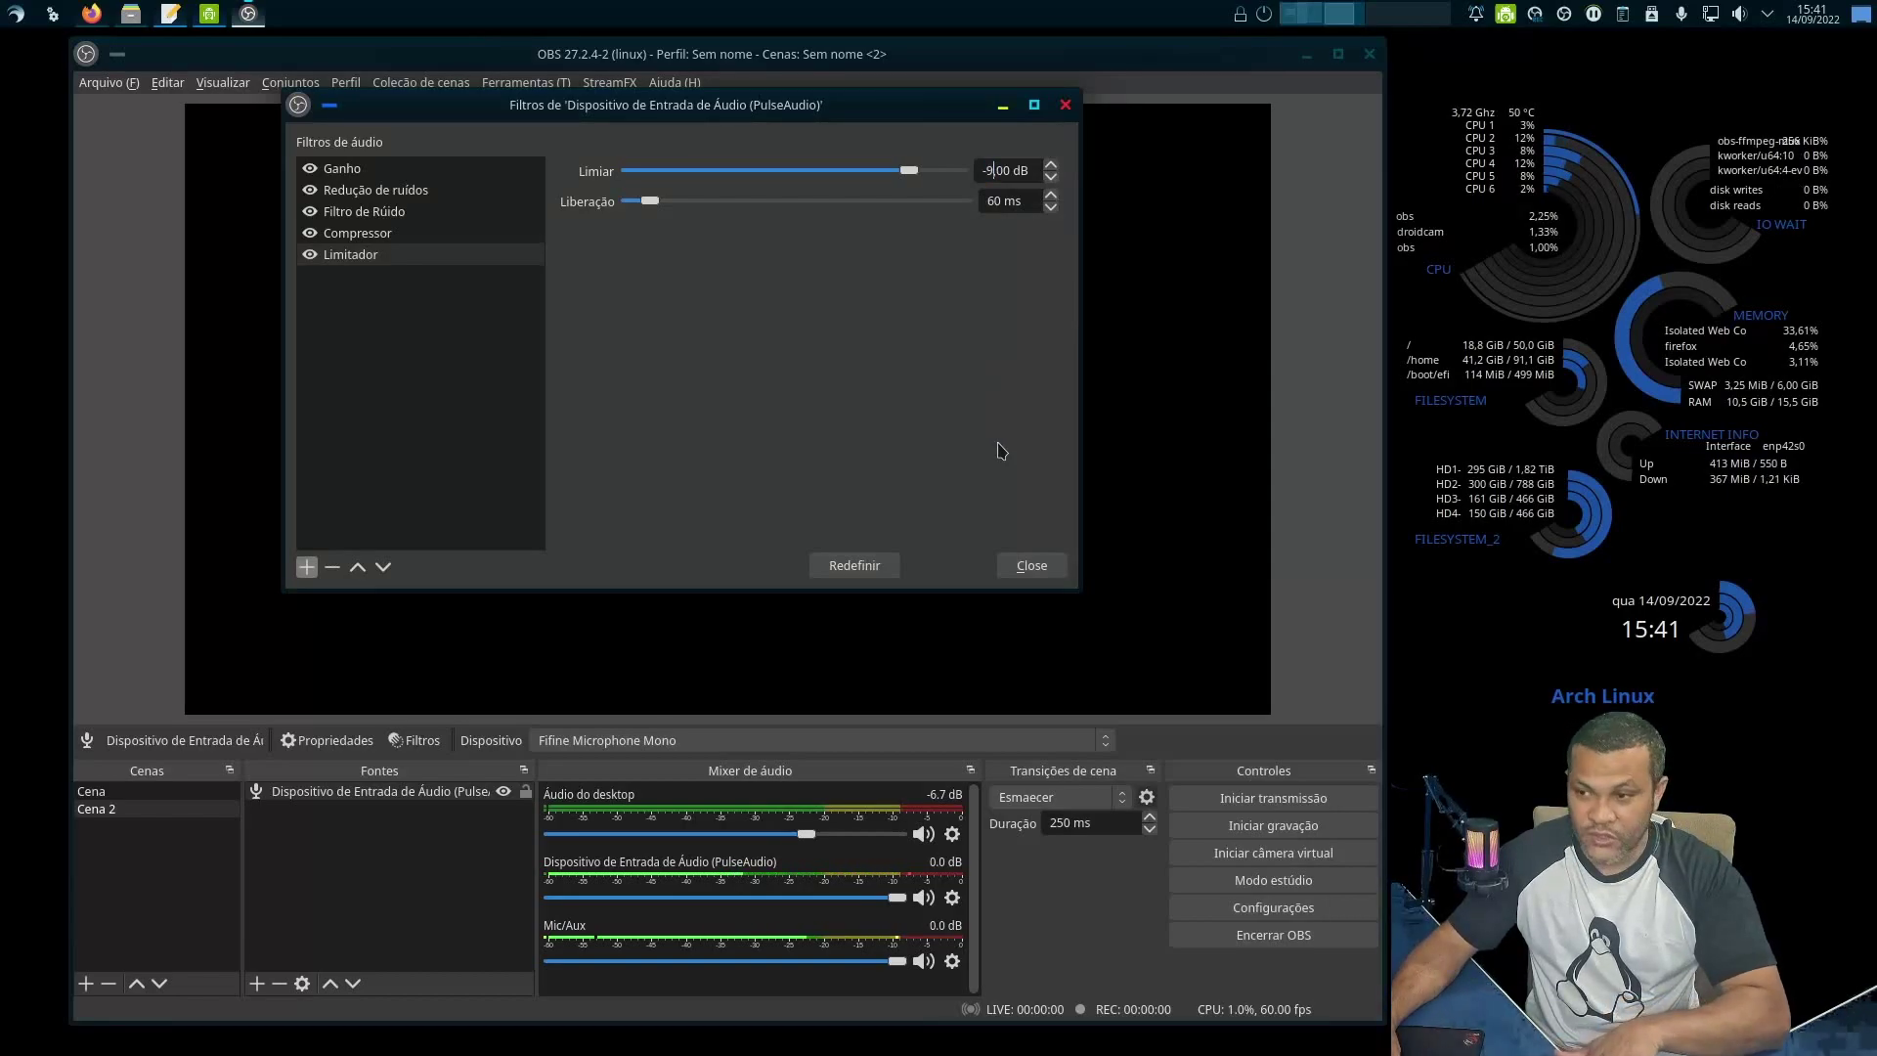
left_click(1051, 166)
left_click(1051, 165)
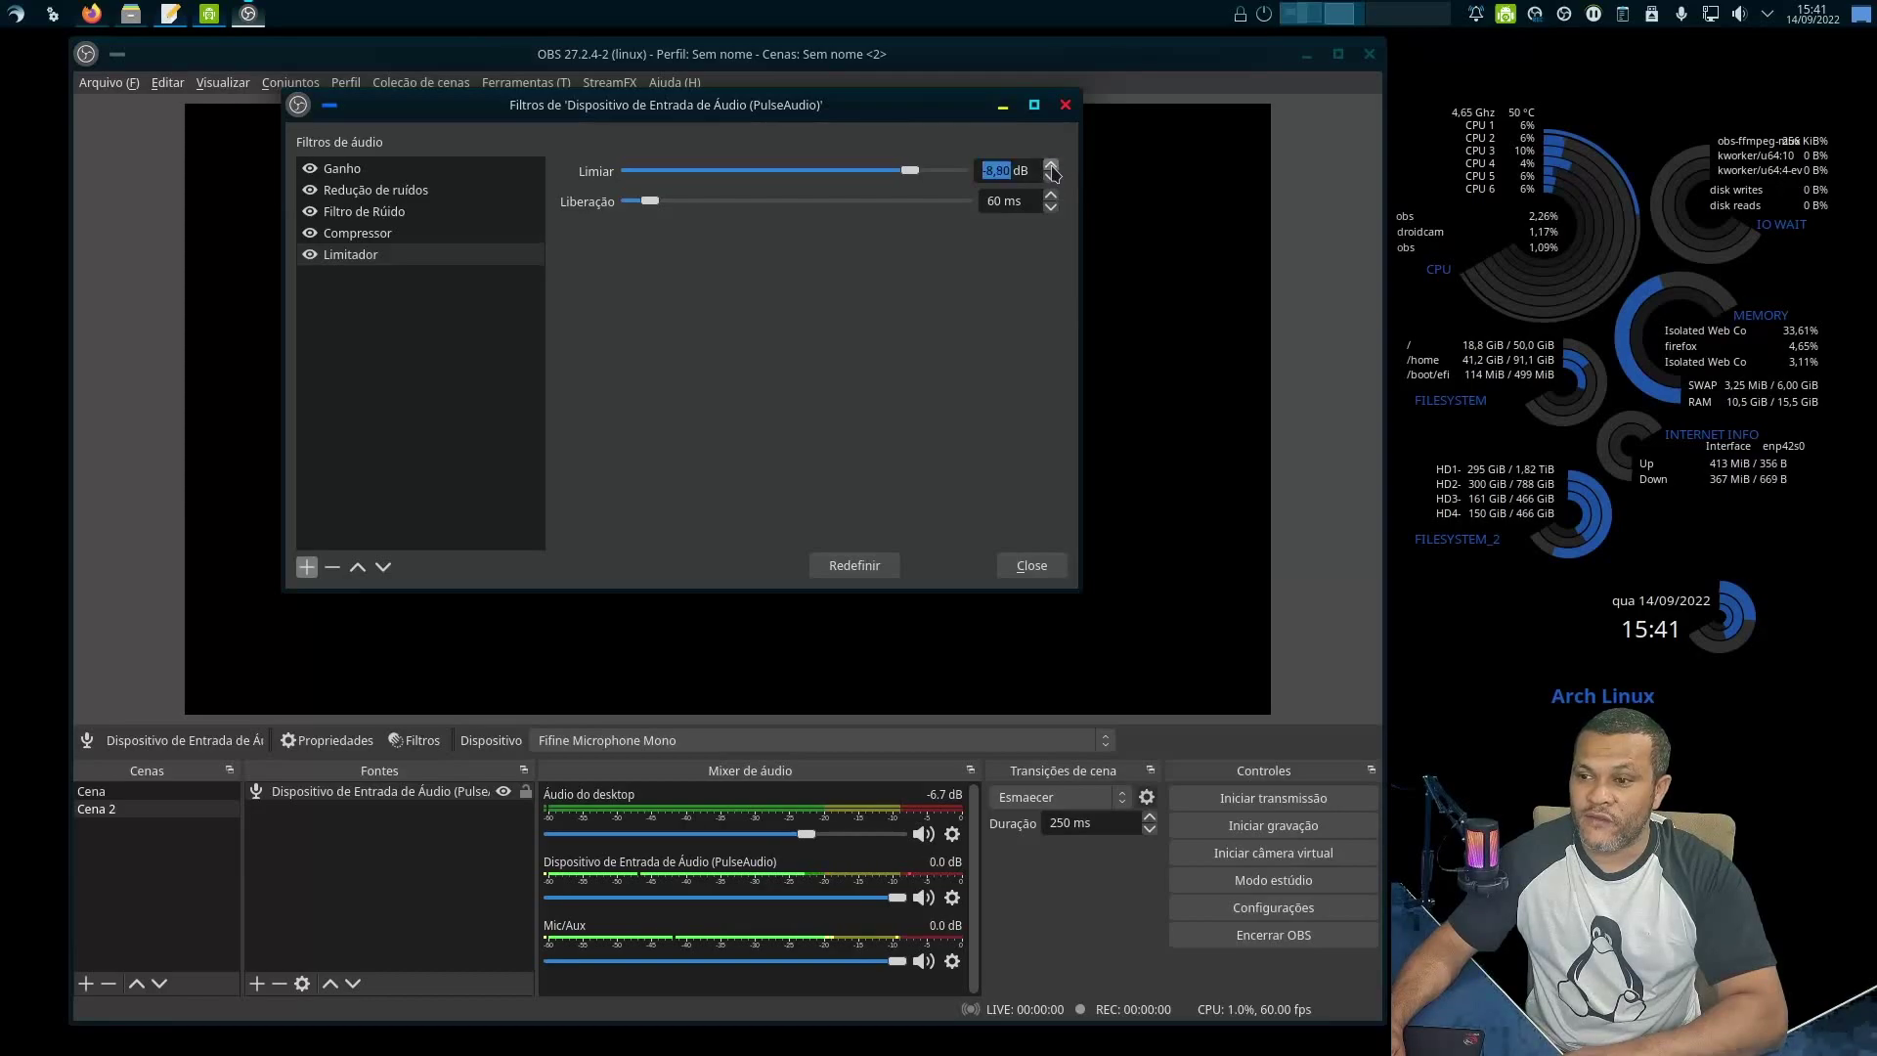
left_click(1050, 177)
left_click(1049, 177)
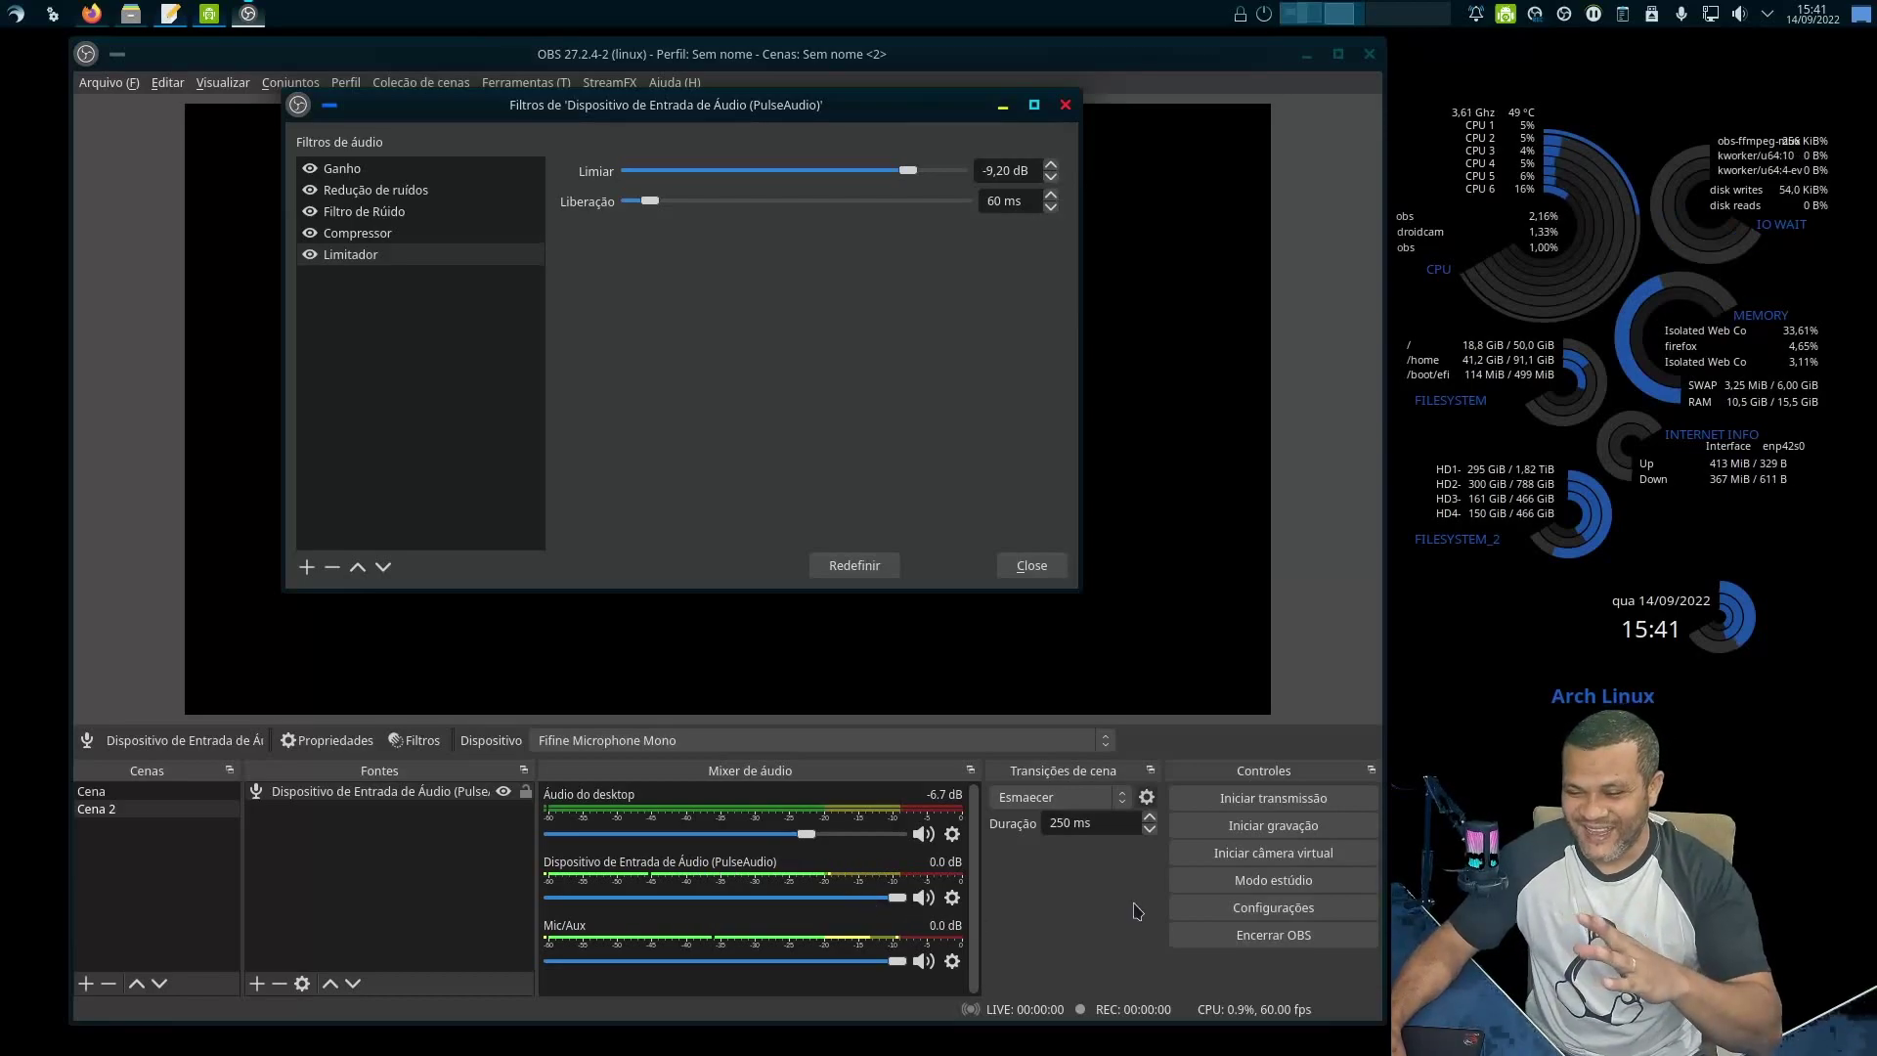
Switch the PulseAudio input source's device to the echo-cancelled Fifine Microphone Mono, save the properties and close the filters window.
left_click(952, 898)
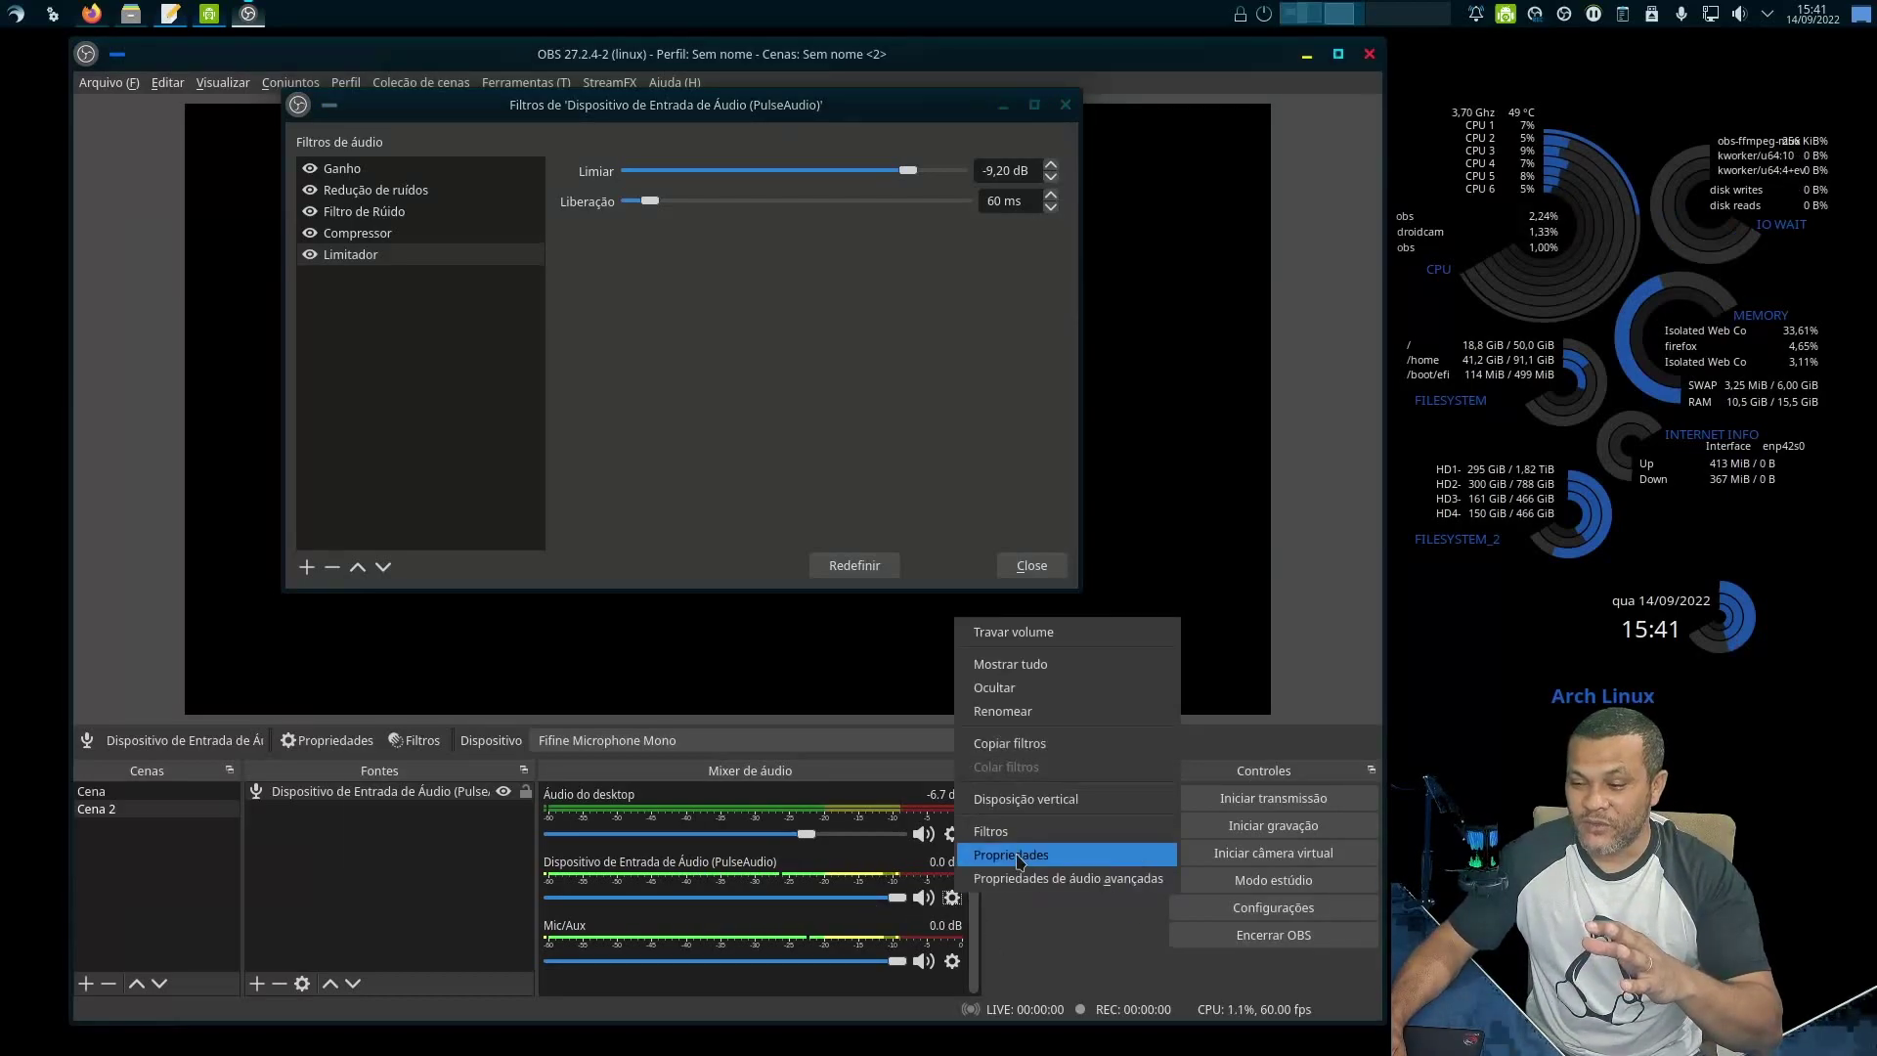
left_click(1022, 852)
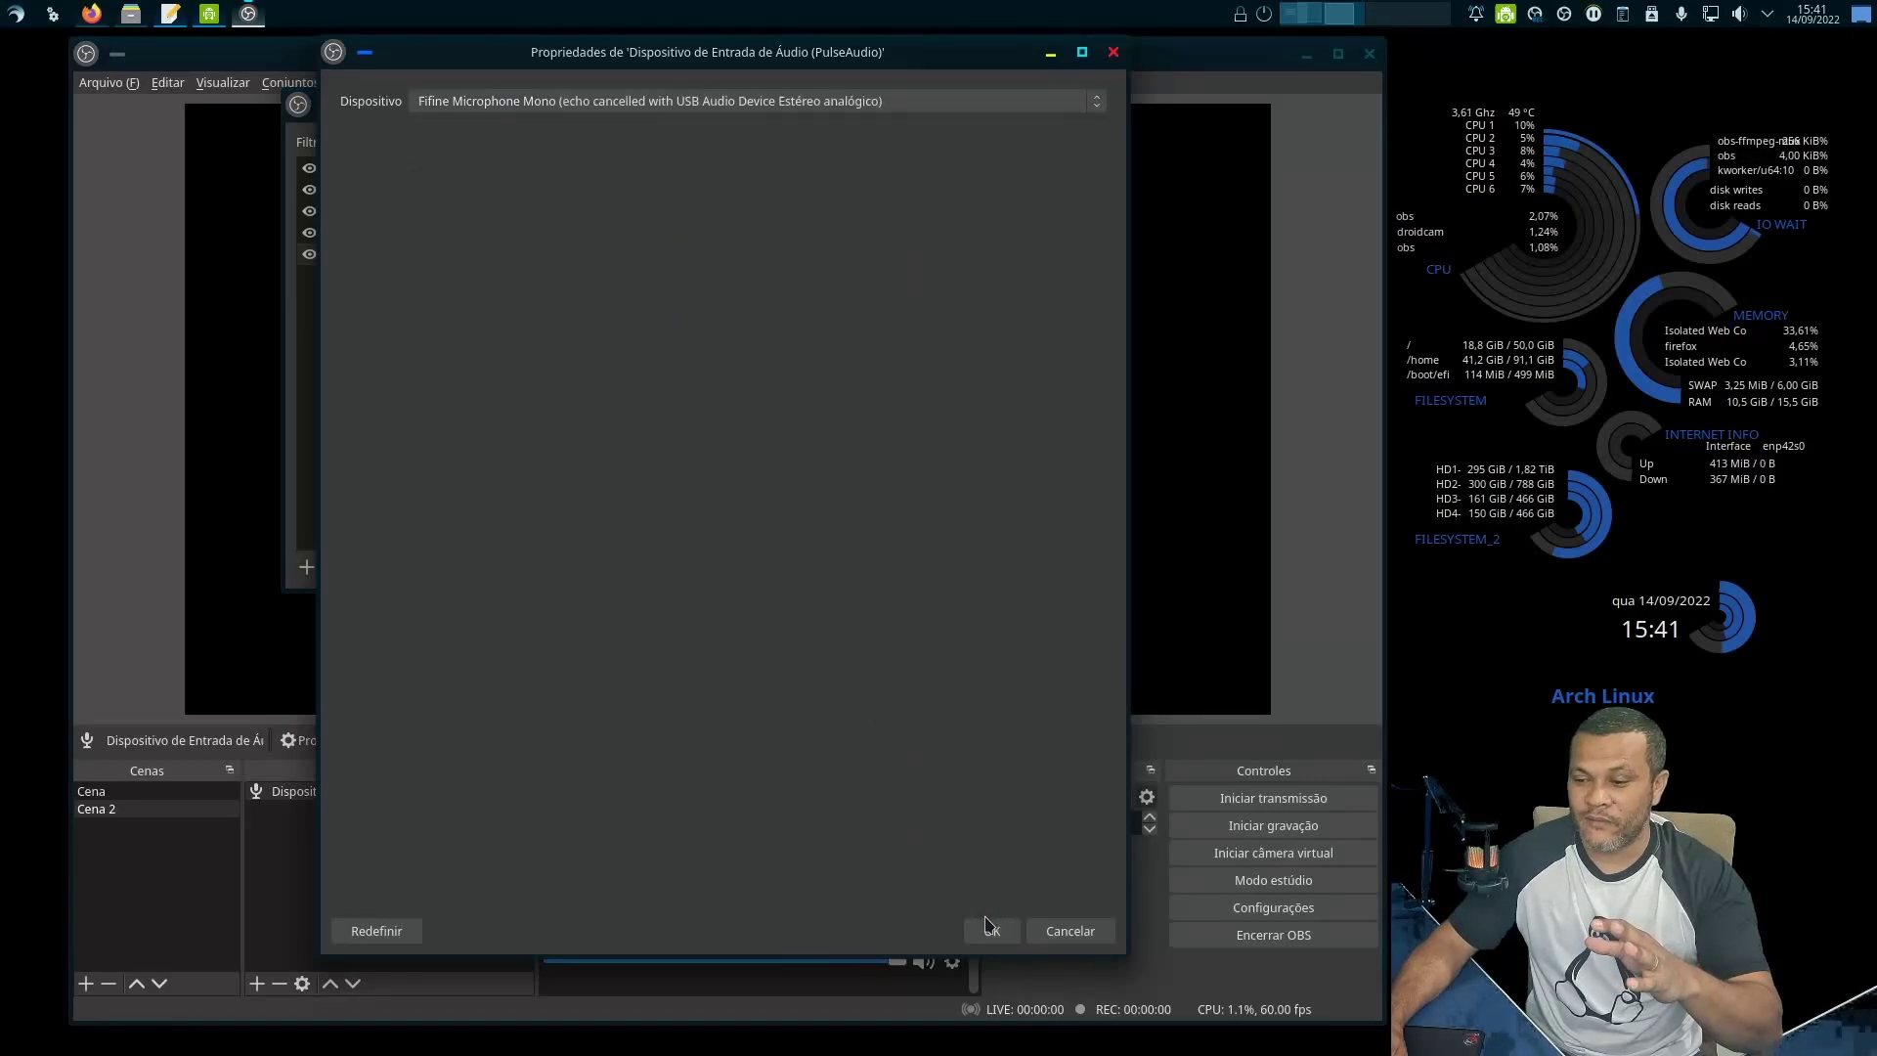
left_click(991, 931)
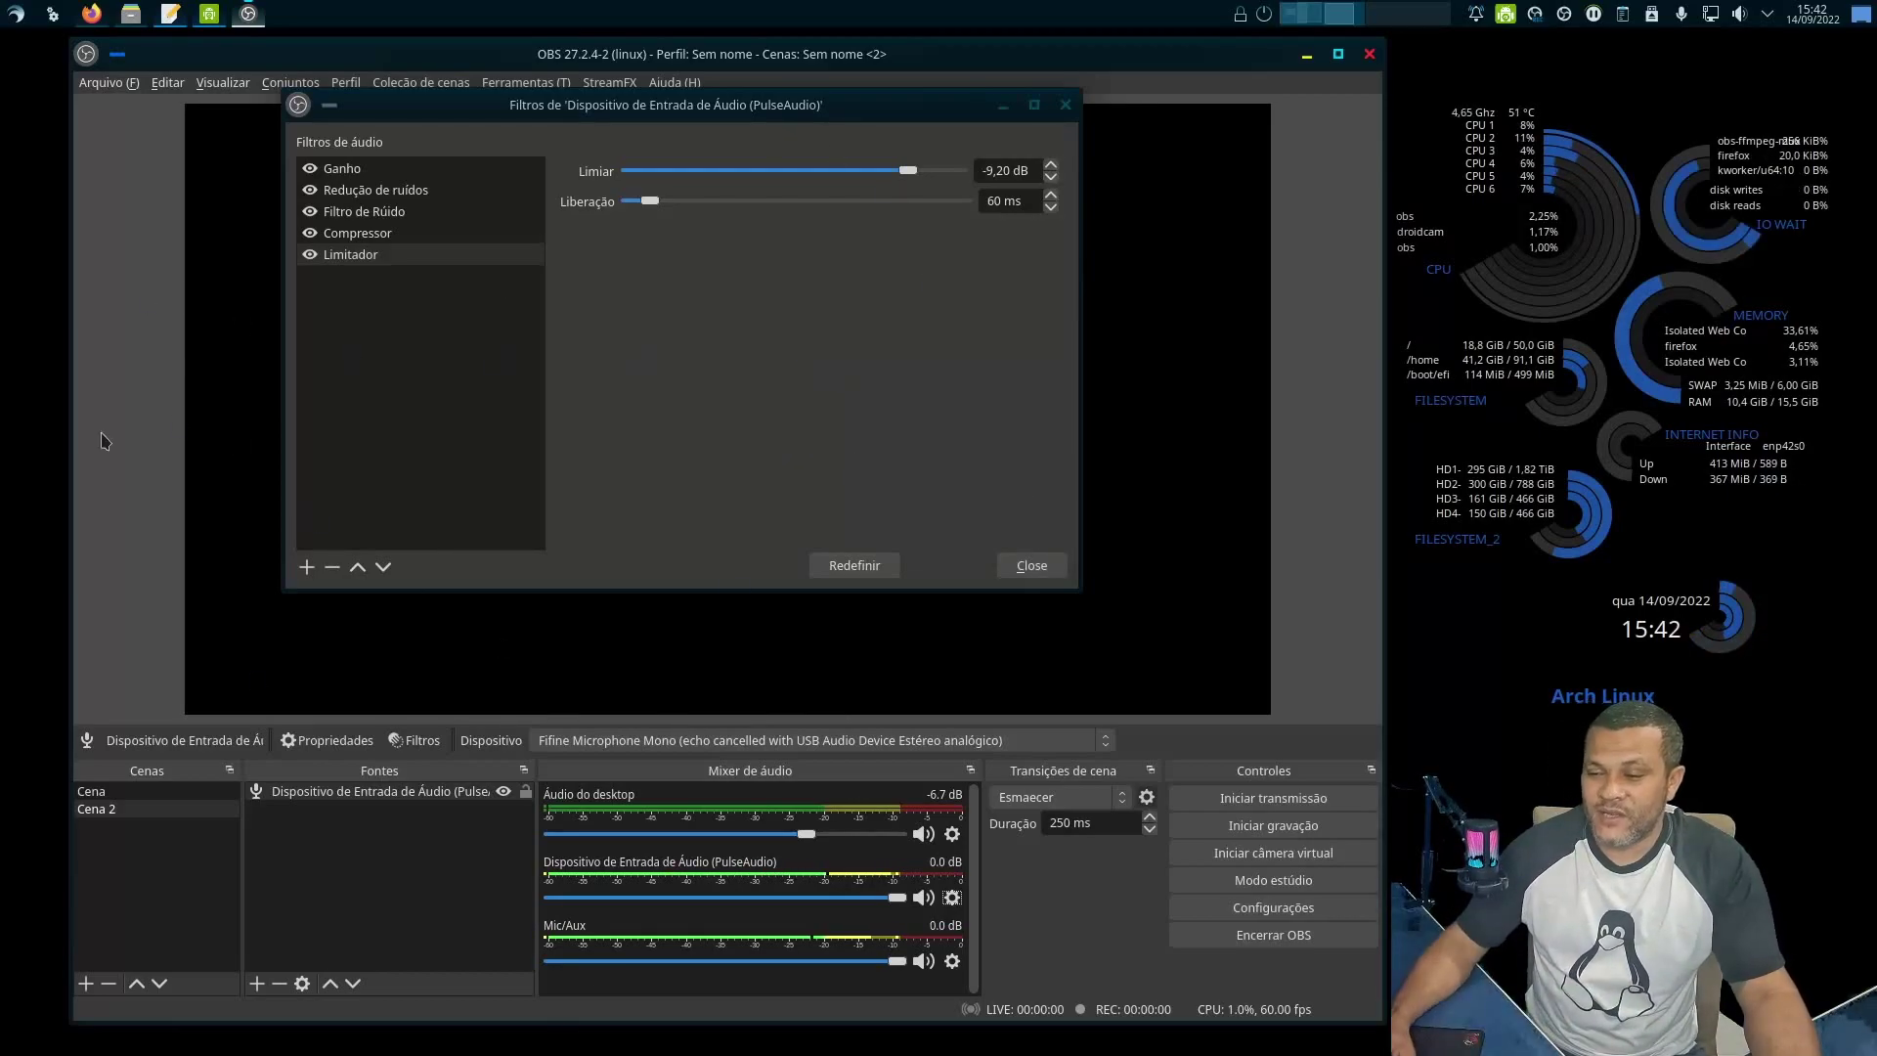
left_click(1044, 567)
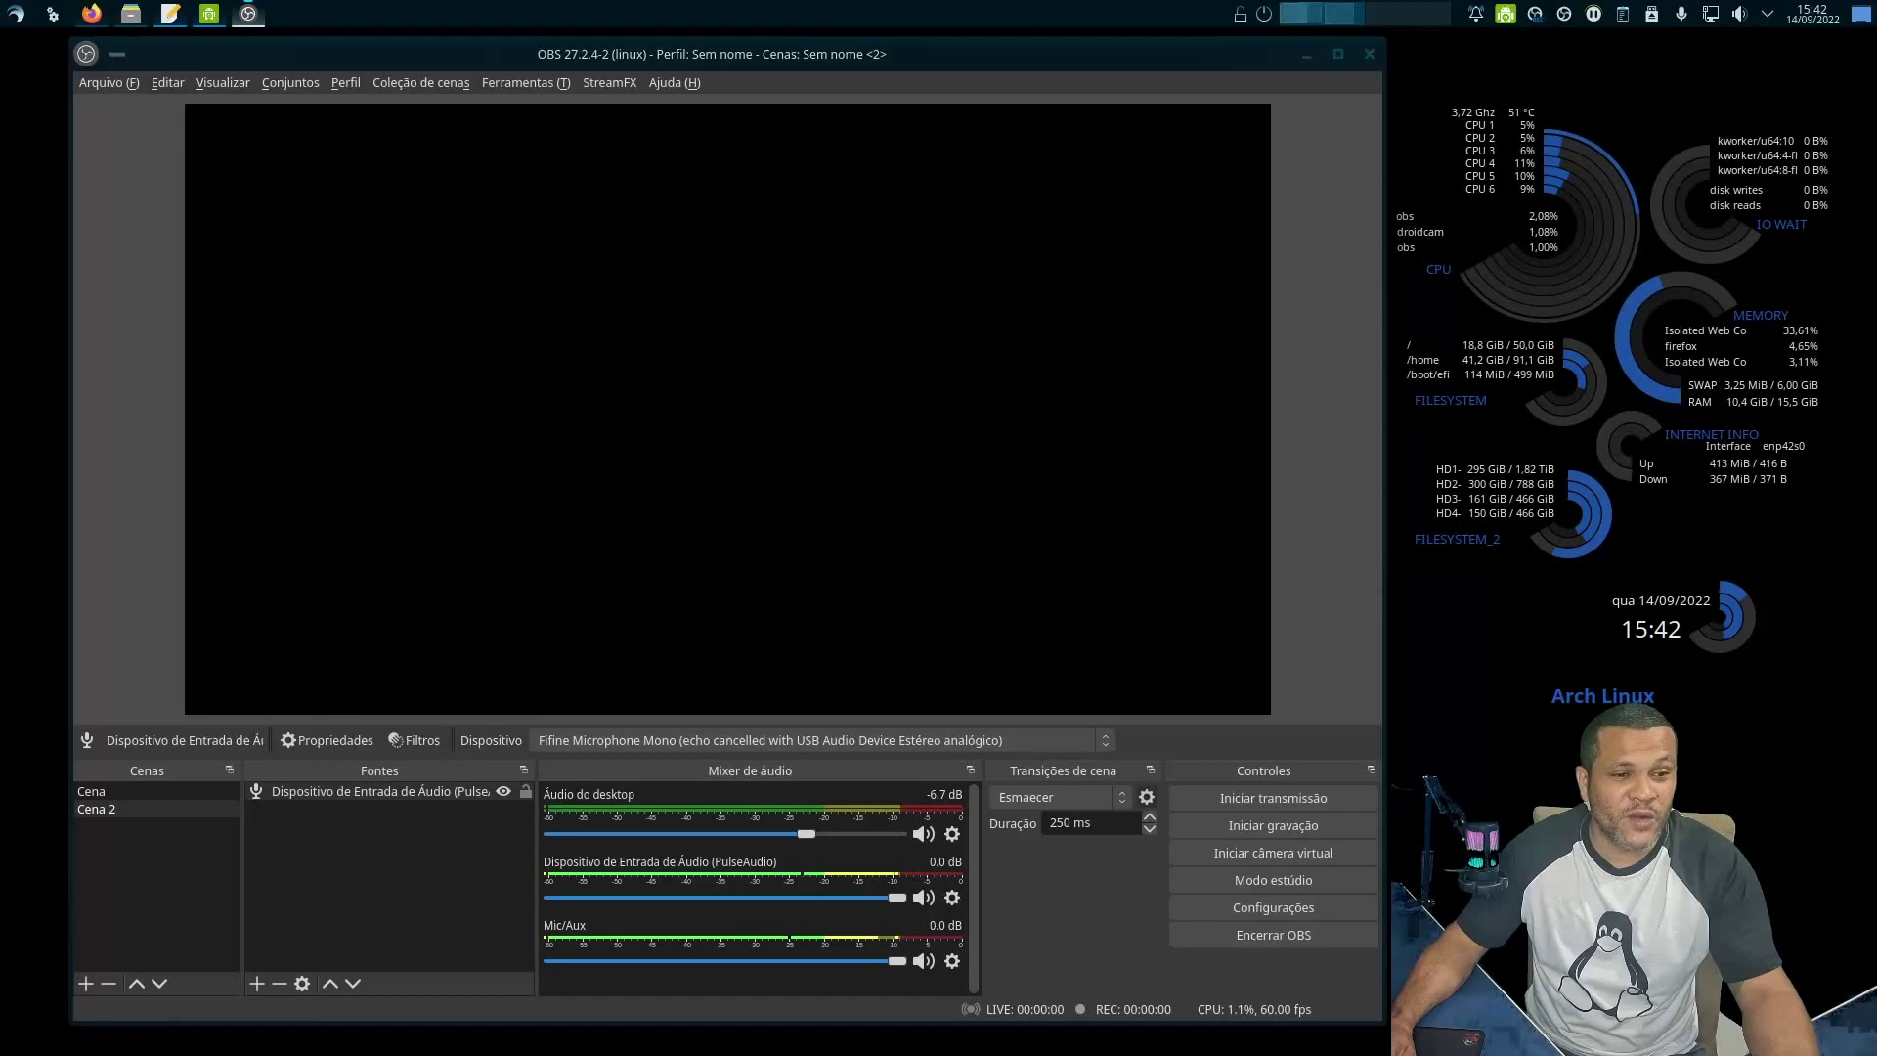
Review the order and settings of the five numbered filters on Mic/Aux, and close its filters window.
left_click(952, 961)
left_click(987, 885)
key("Up")
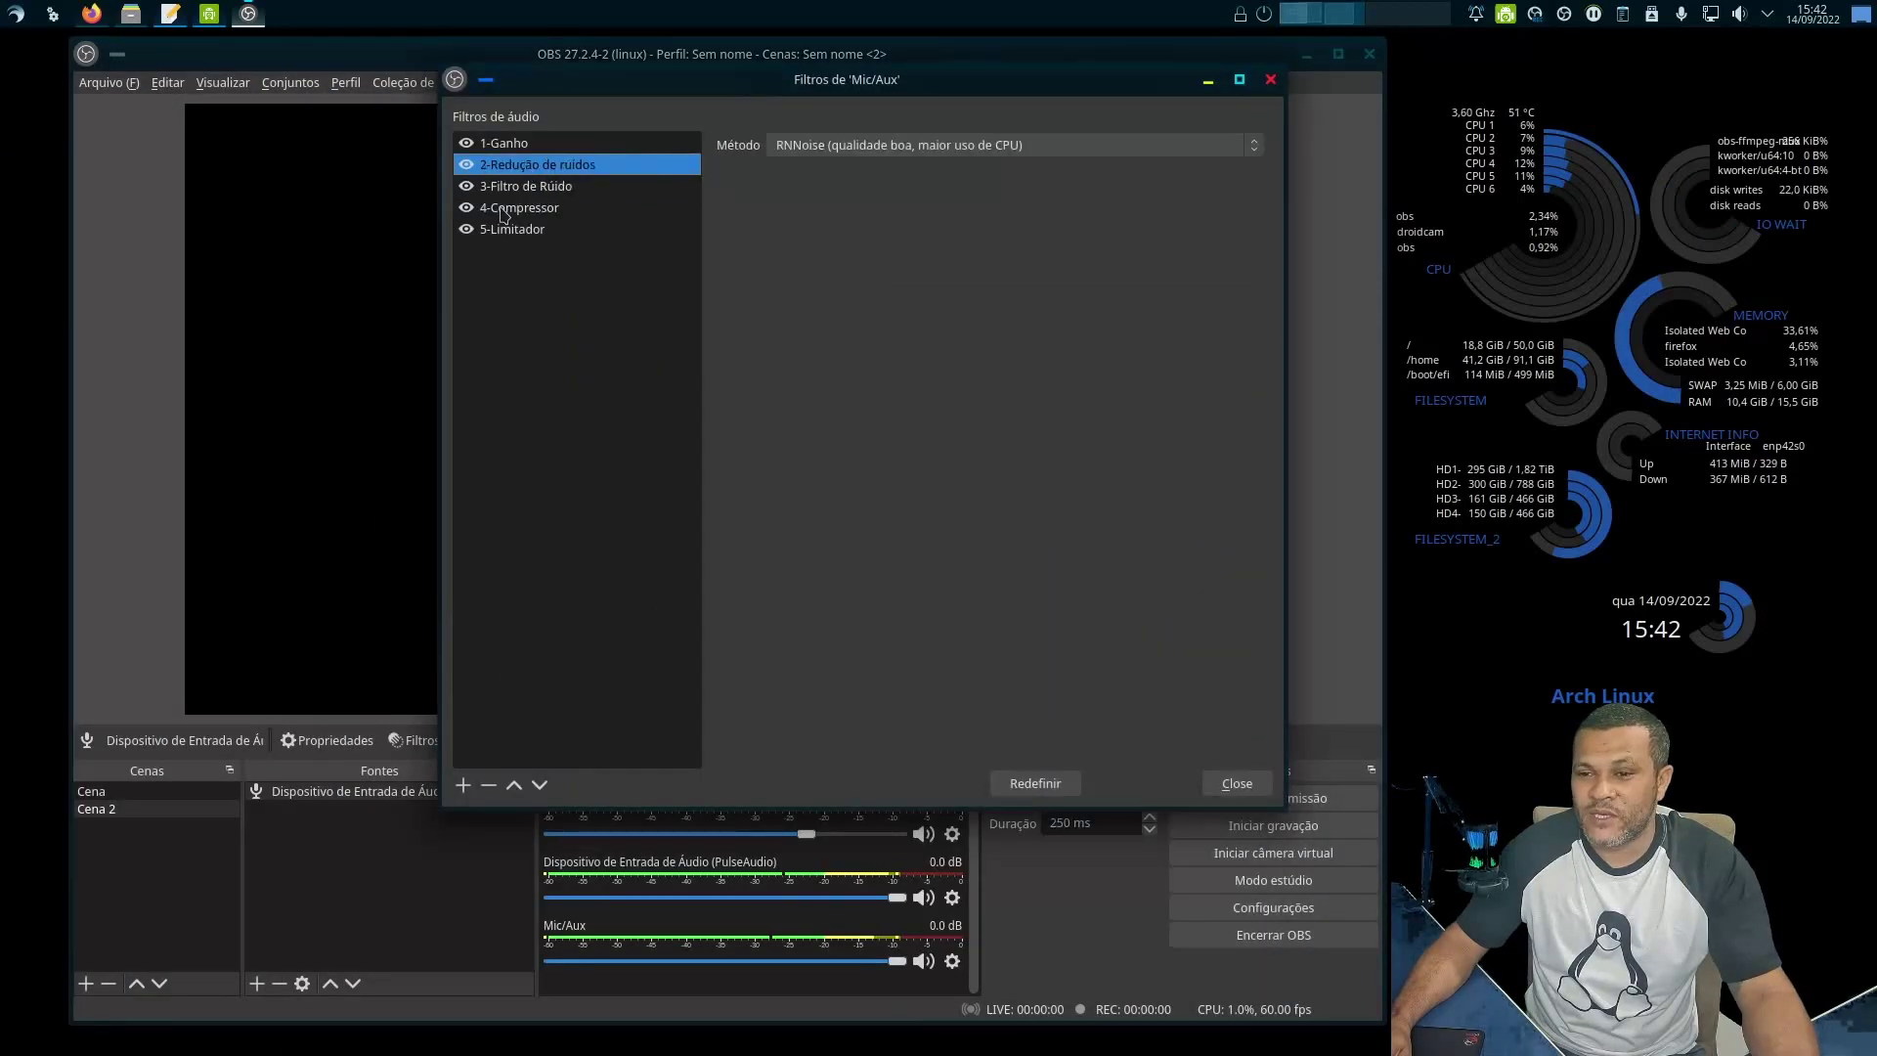
key("Down")
key("Down")
key("Down")
left_click(467, 145)
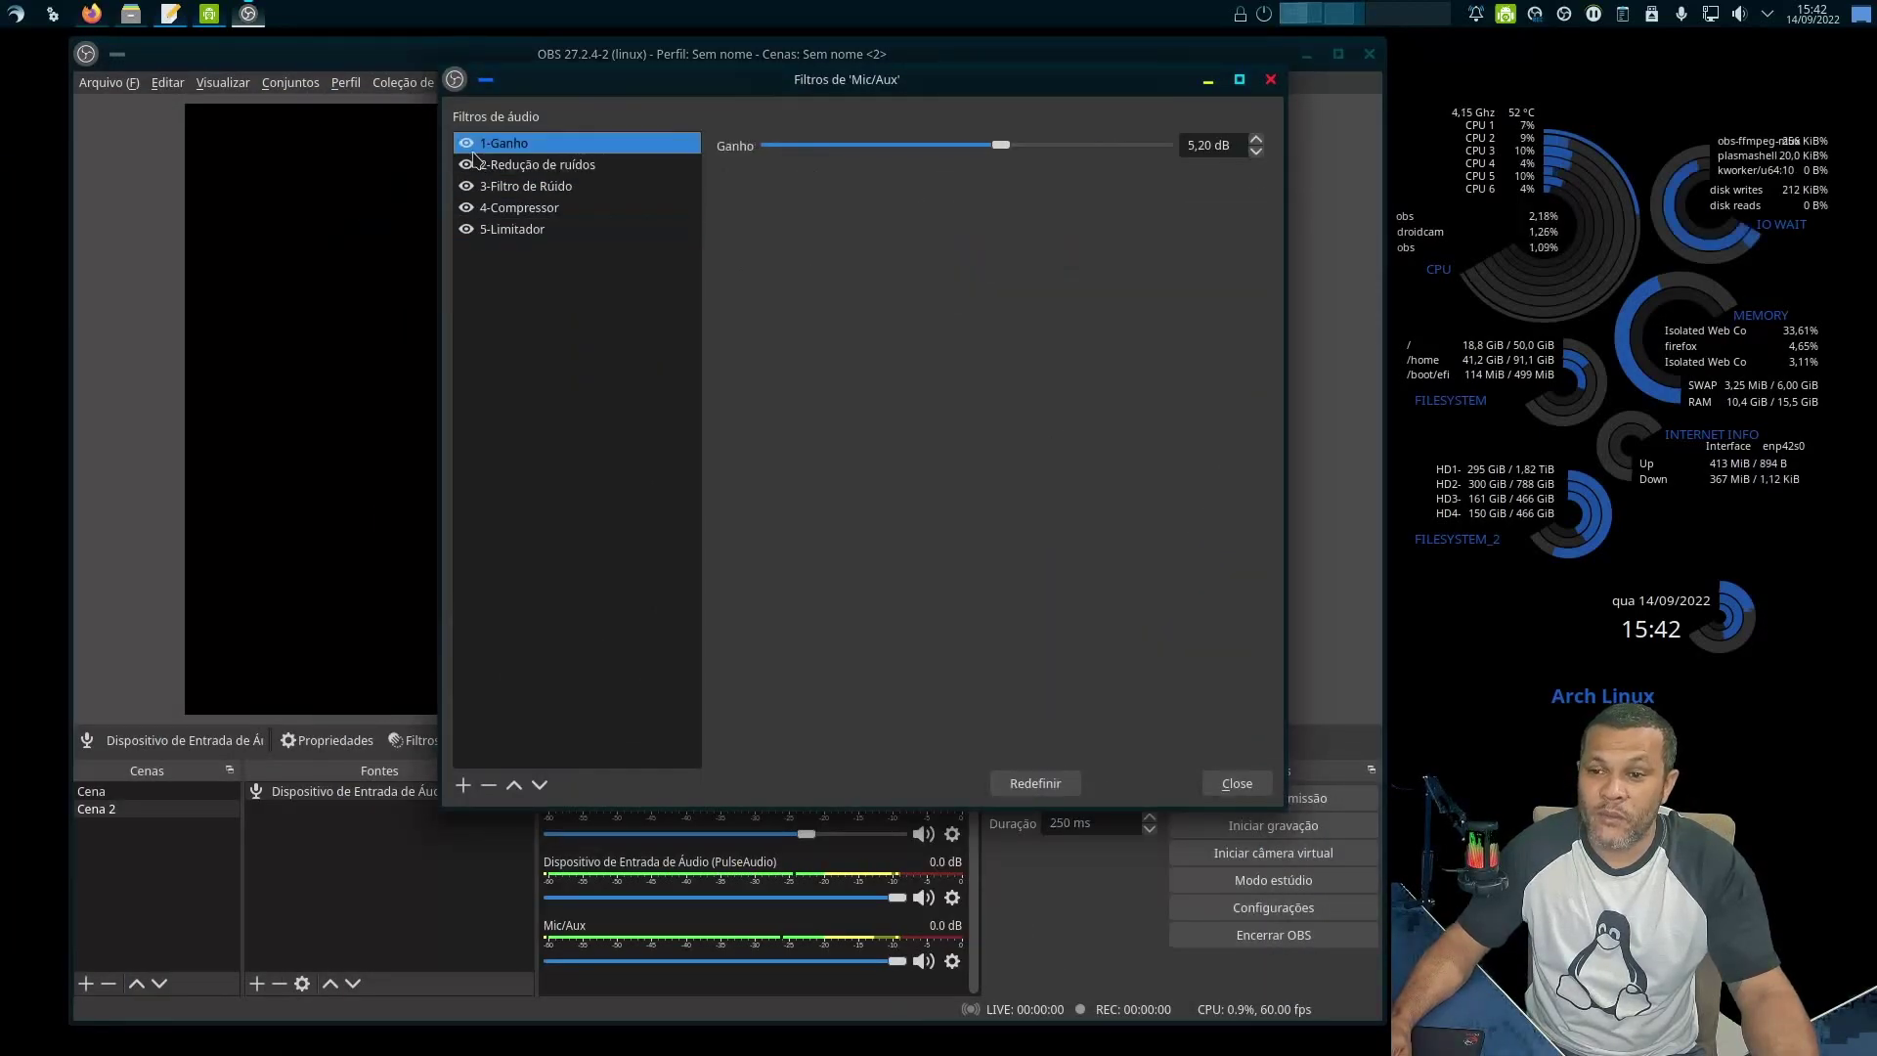
left_click(1237, 783)
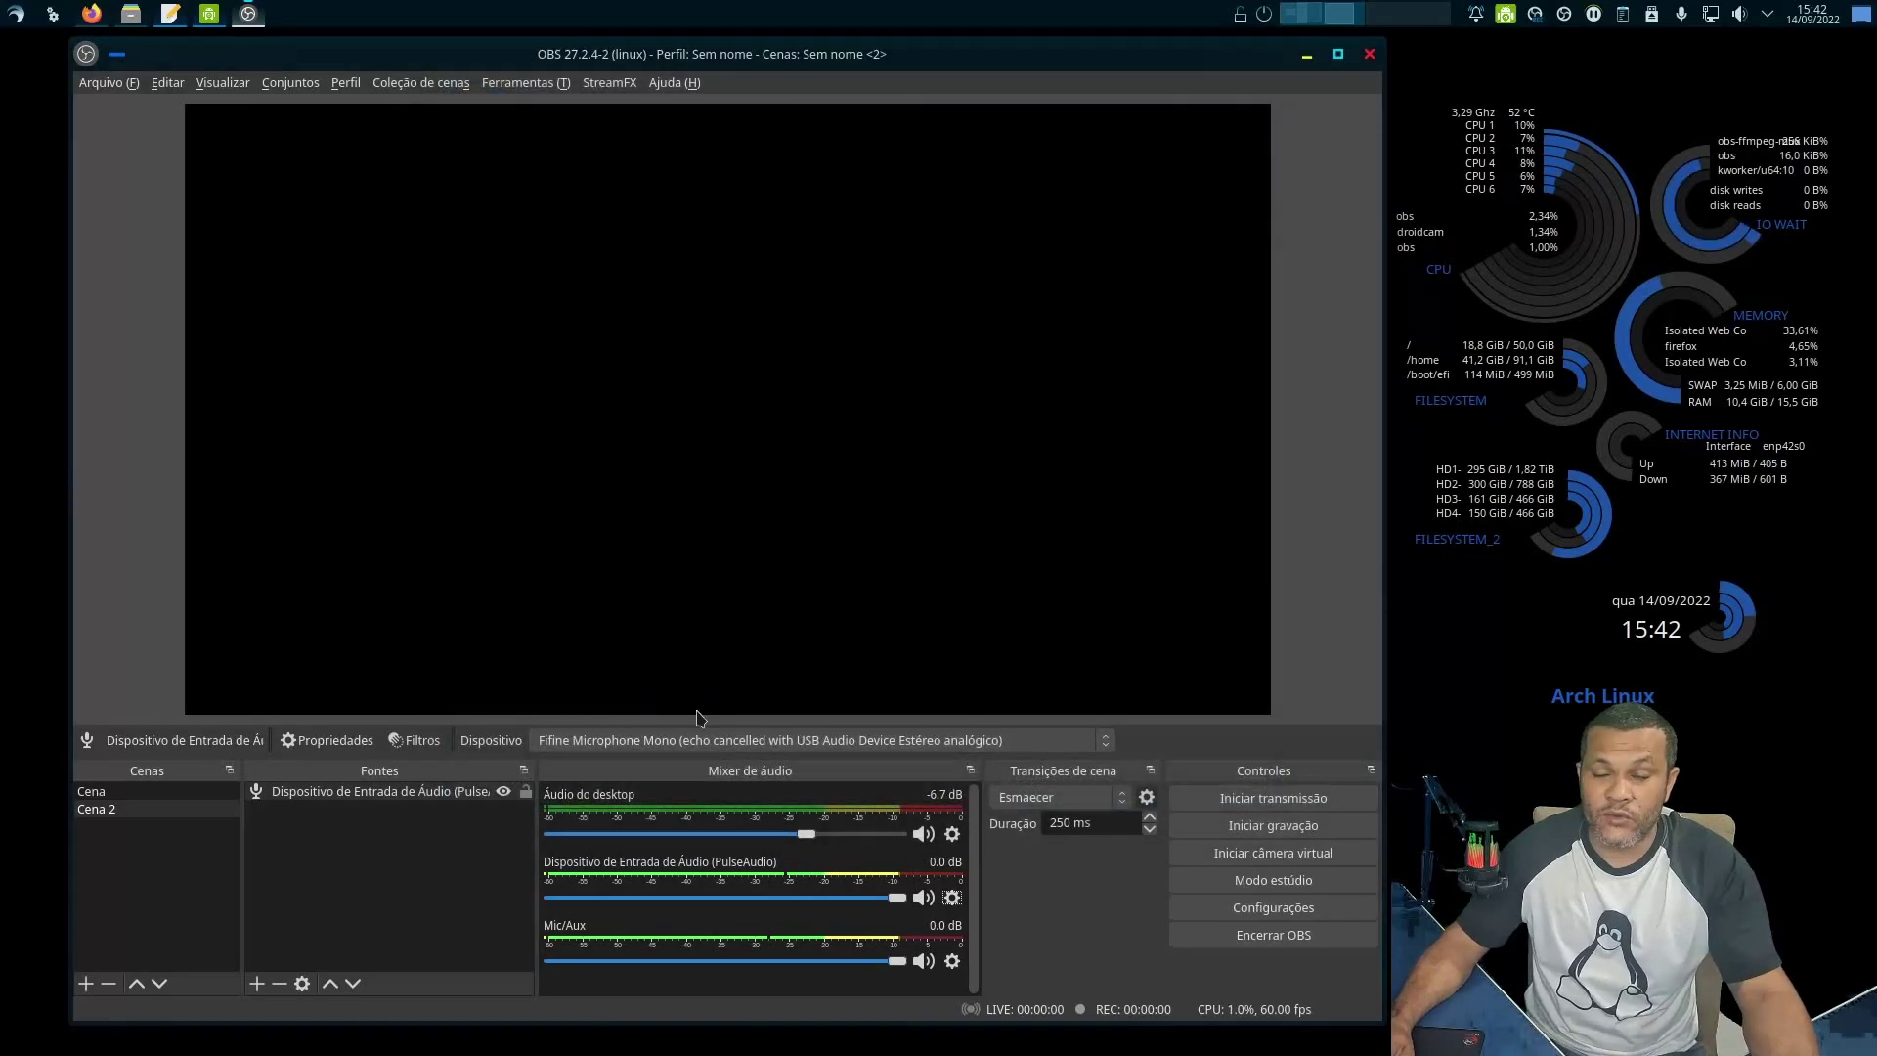
Switch to the scene Cena and check the filter list of its Mic/Aux source.
left_click(115, 791)
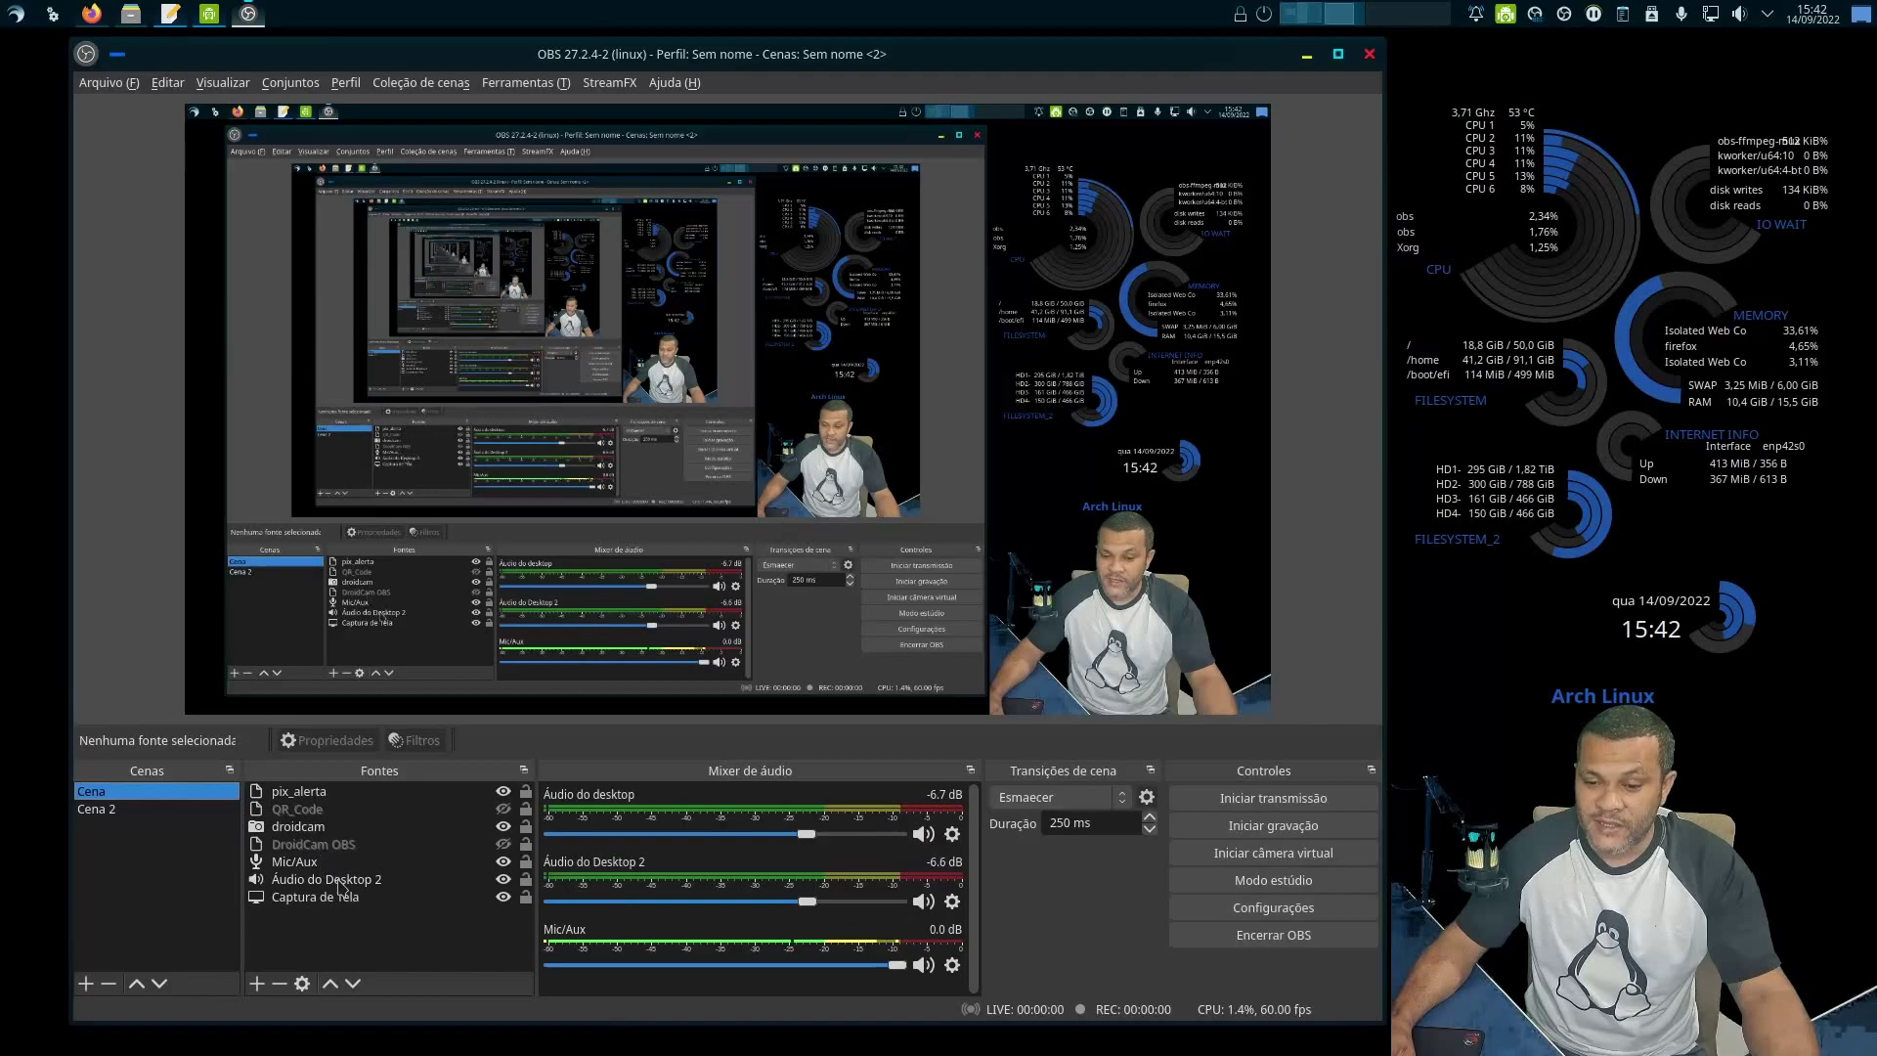
left_click(952, 965)
left_click(987, 905)
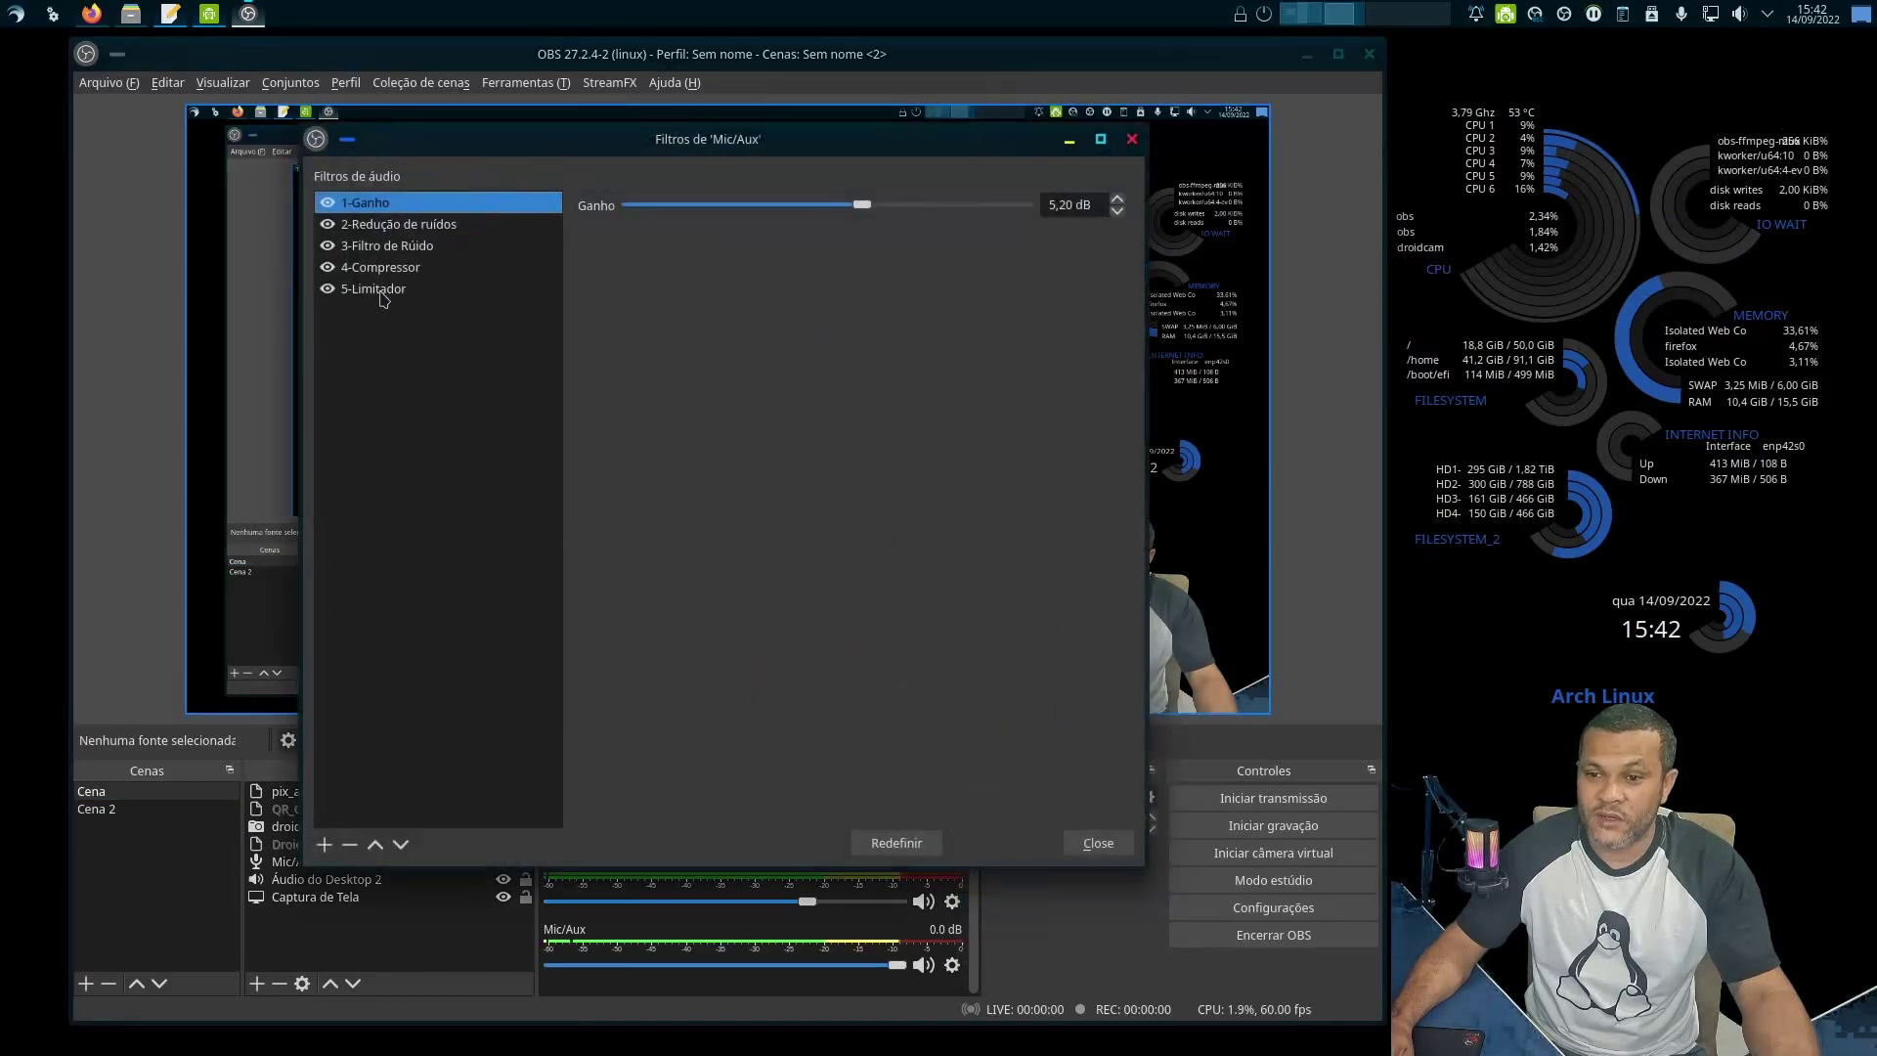
left_click(1085, 842)
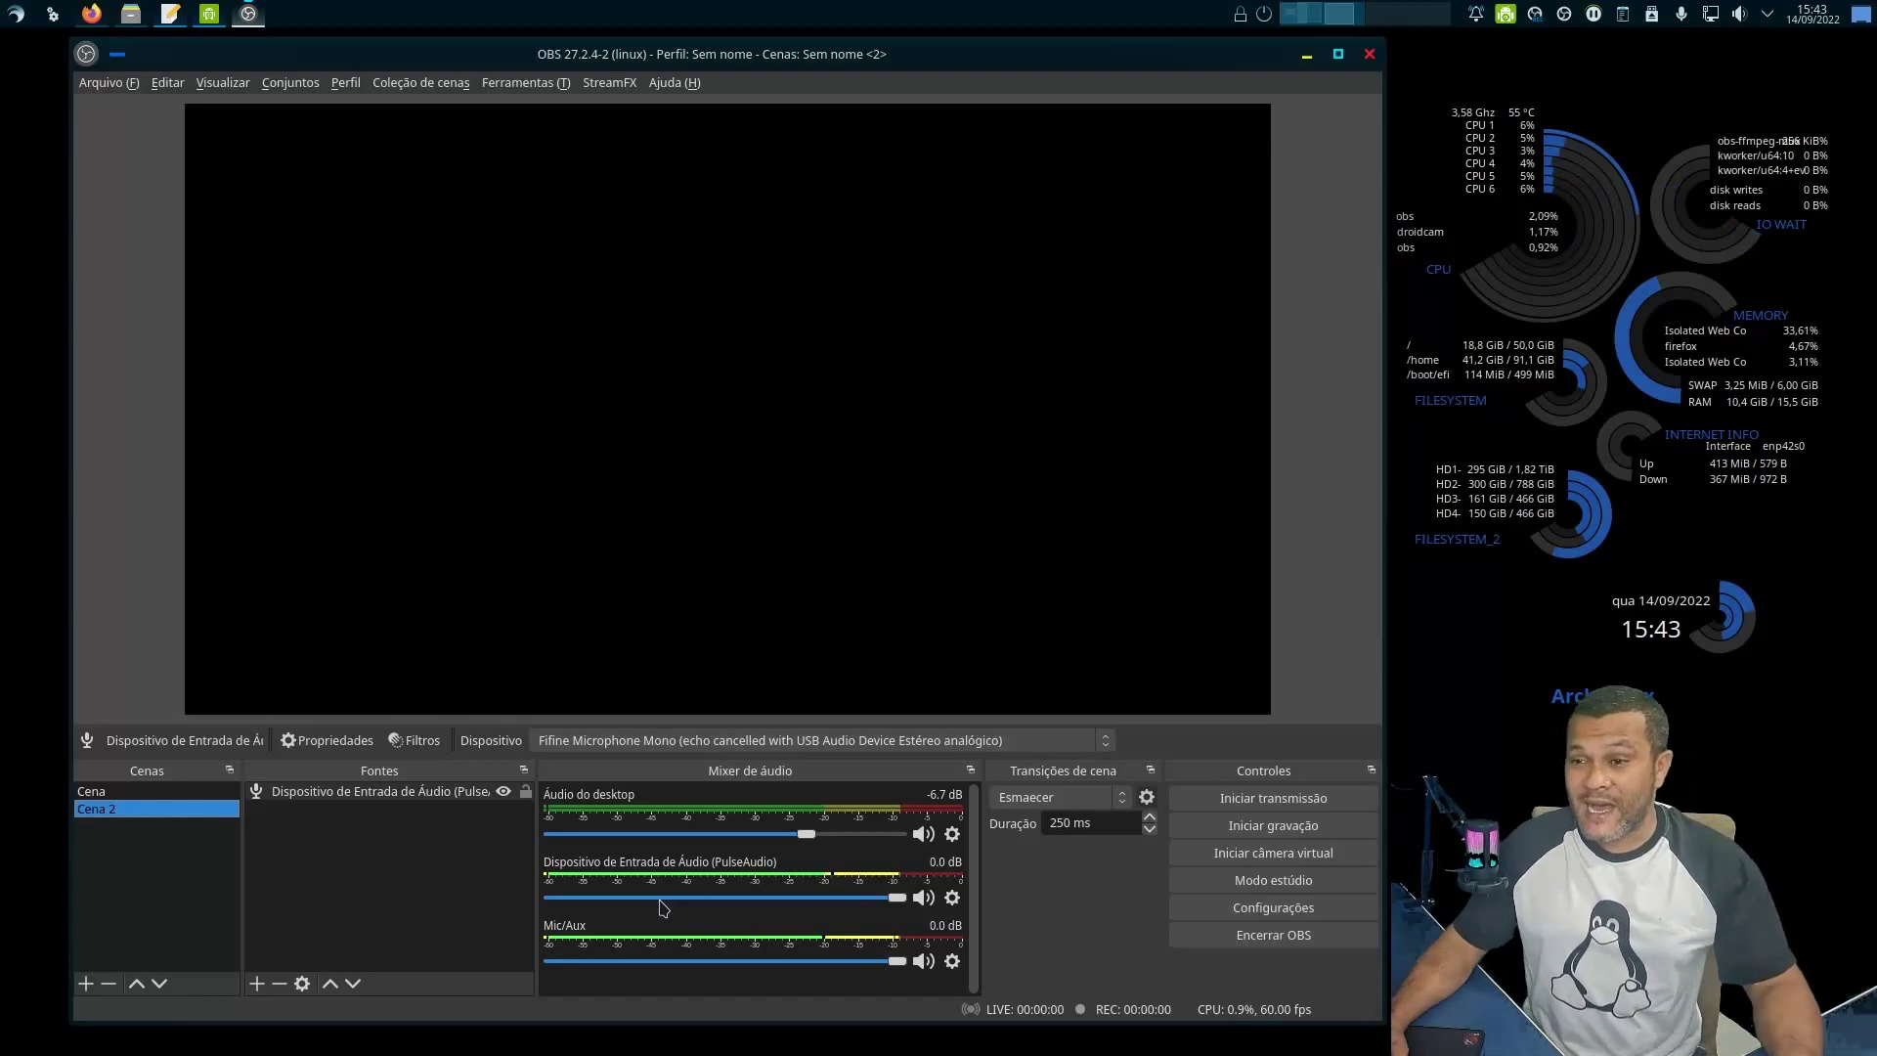
Check the playback and recording device selection and volumes in the system audio settings and the desktop's volume control.
left_click(52, 13)
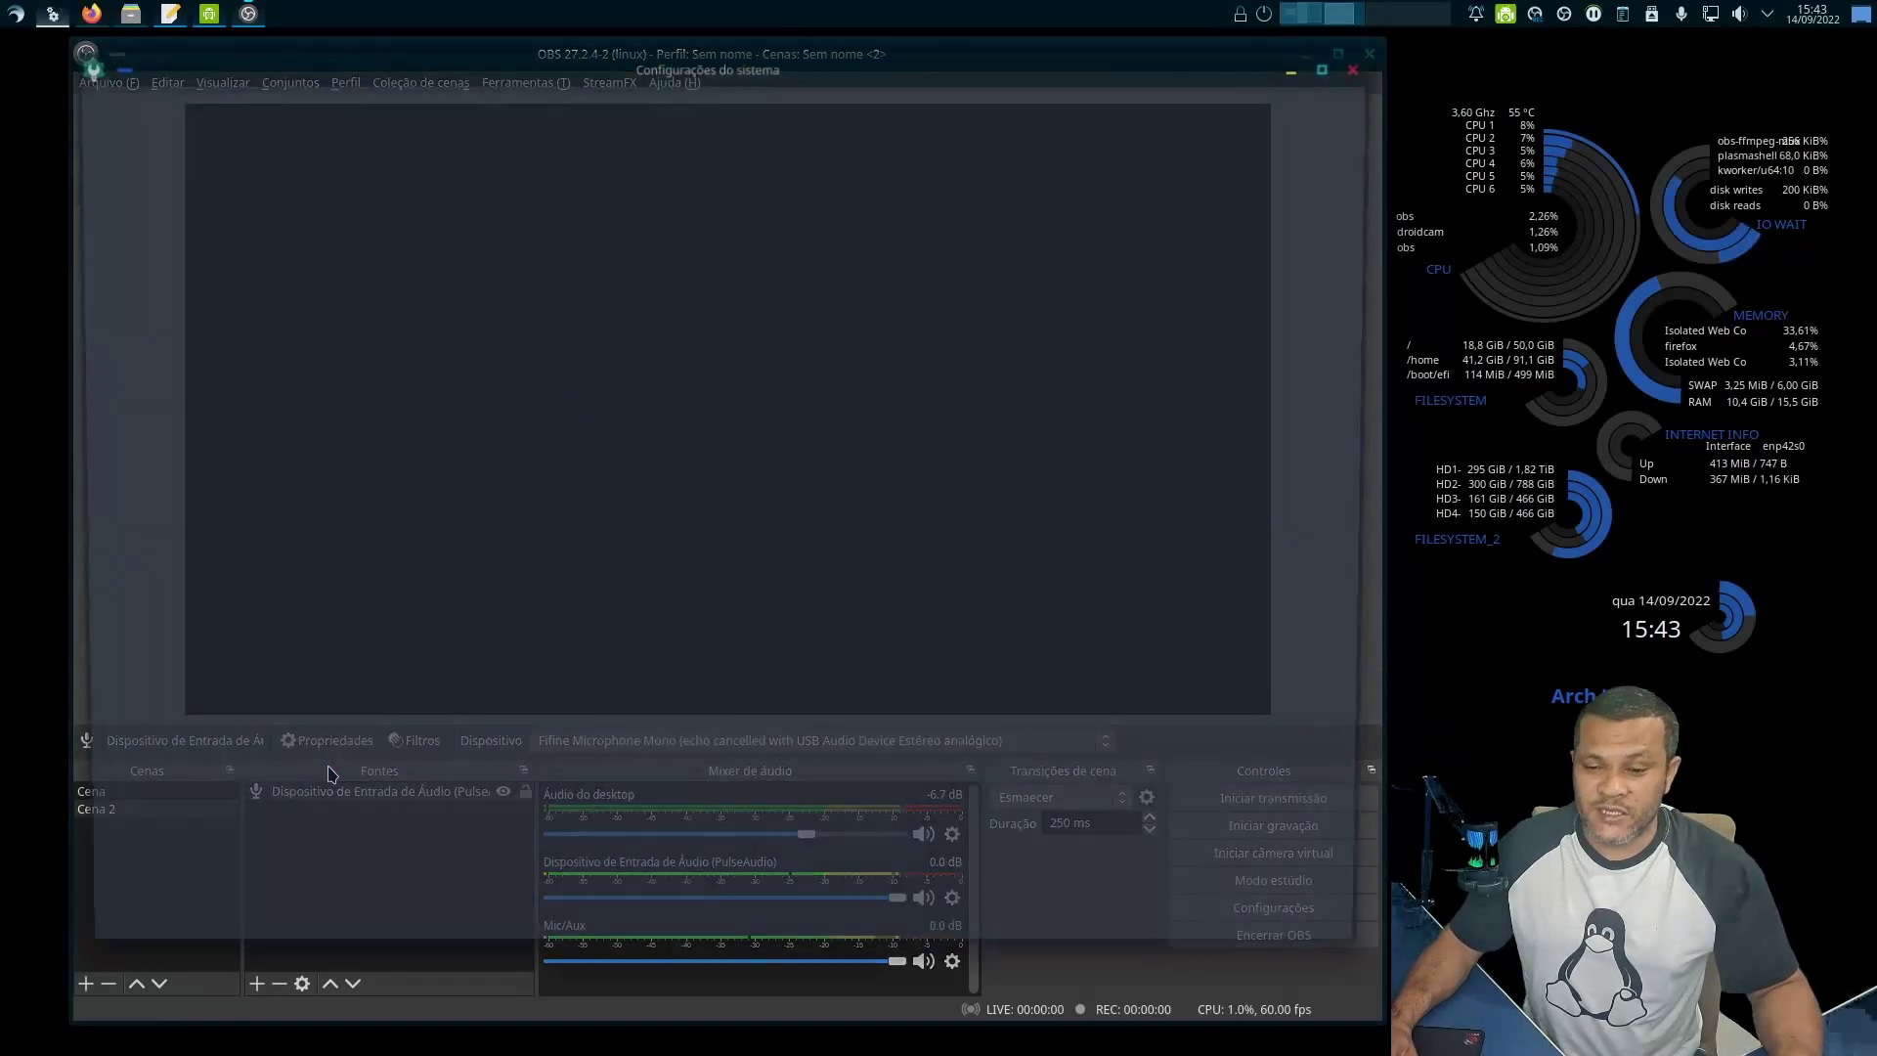
left_click(164, 864)
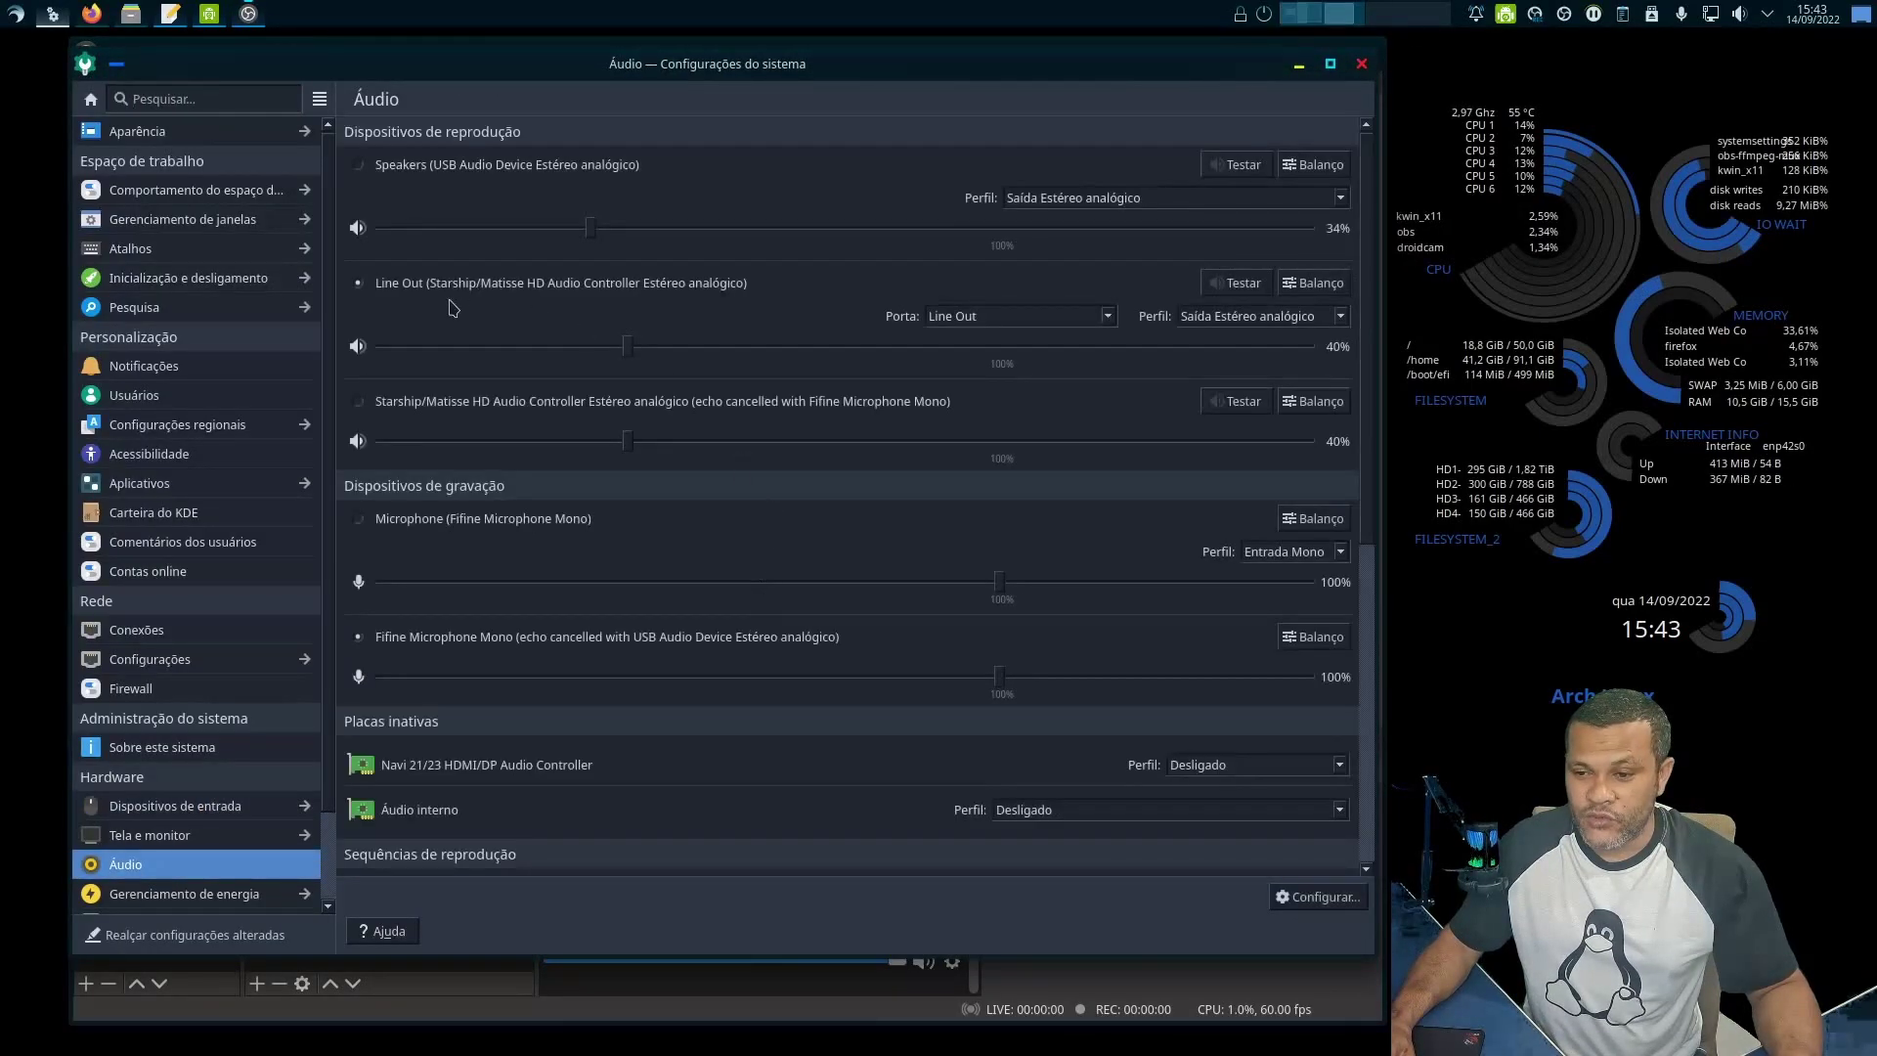
scroll(1373, 213, "down", 5)
scroll(1372, 213, "up", 5)
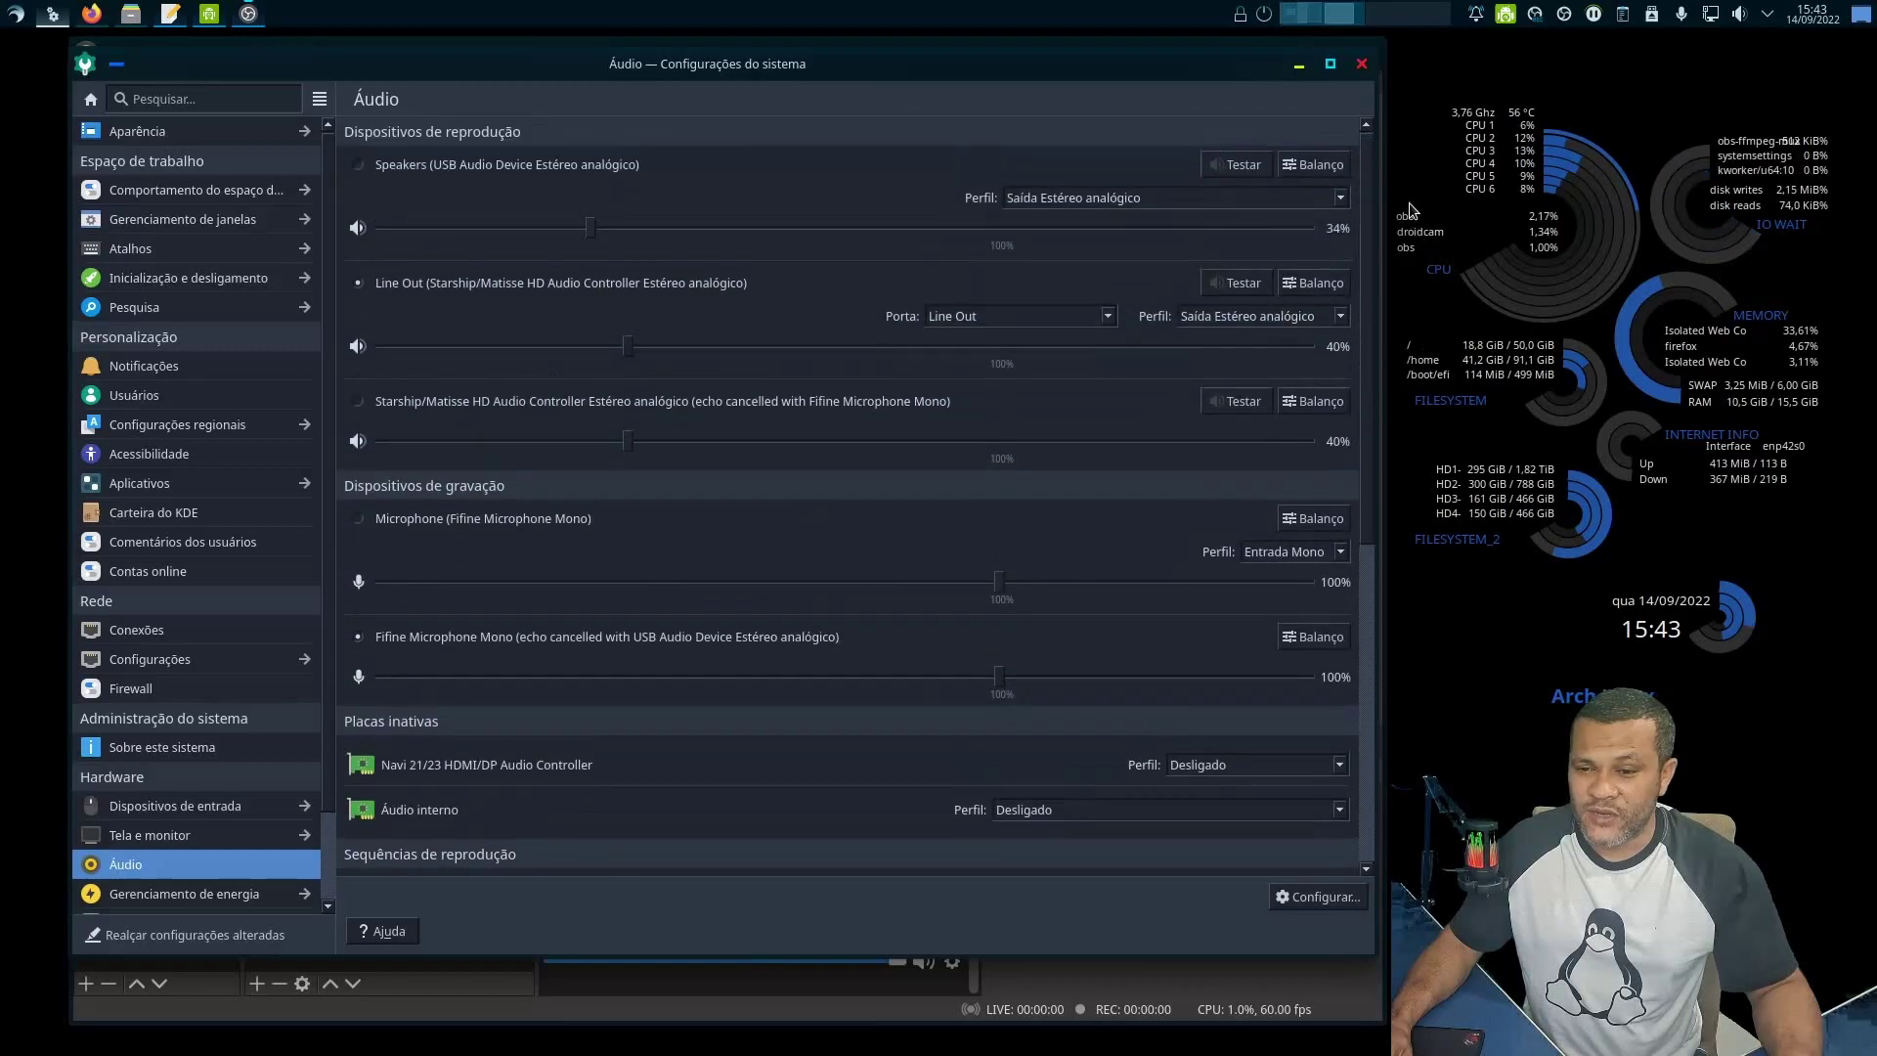
left_click(1362, 64)
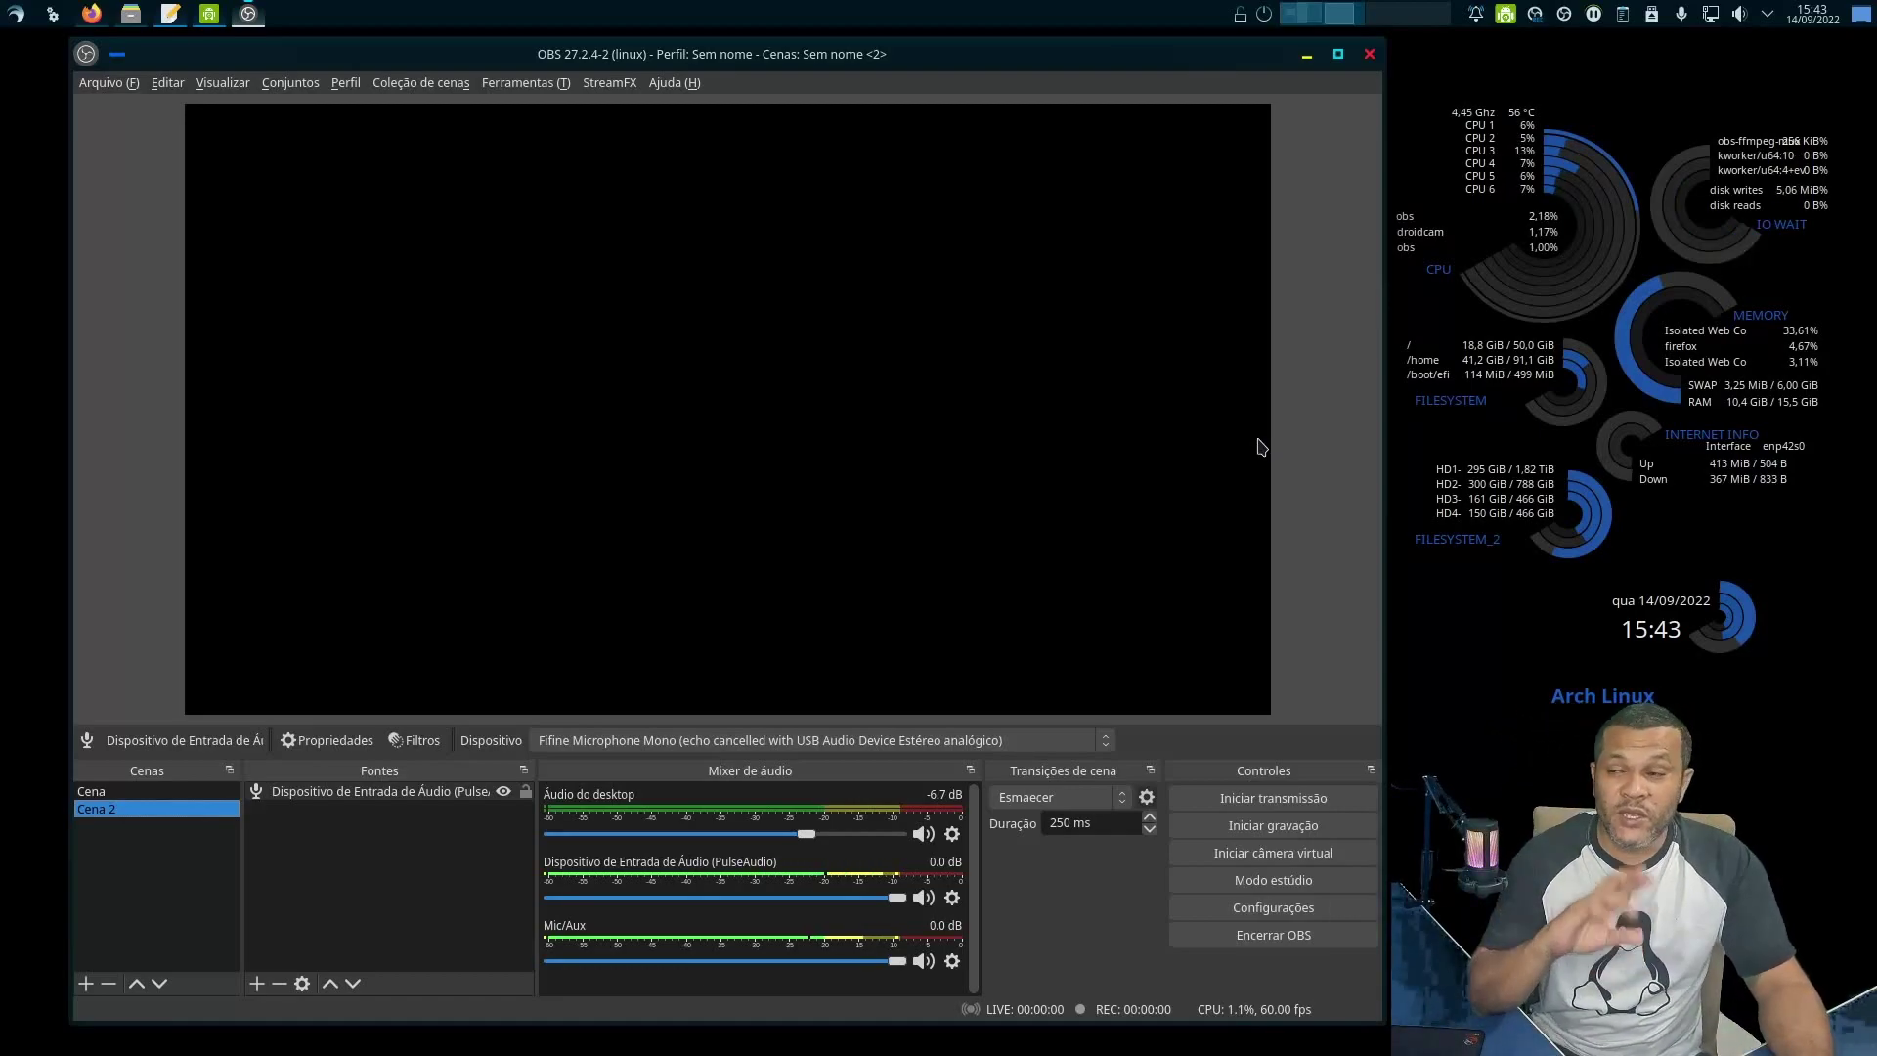
left_click(1740, 14)
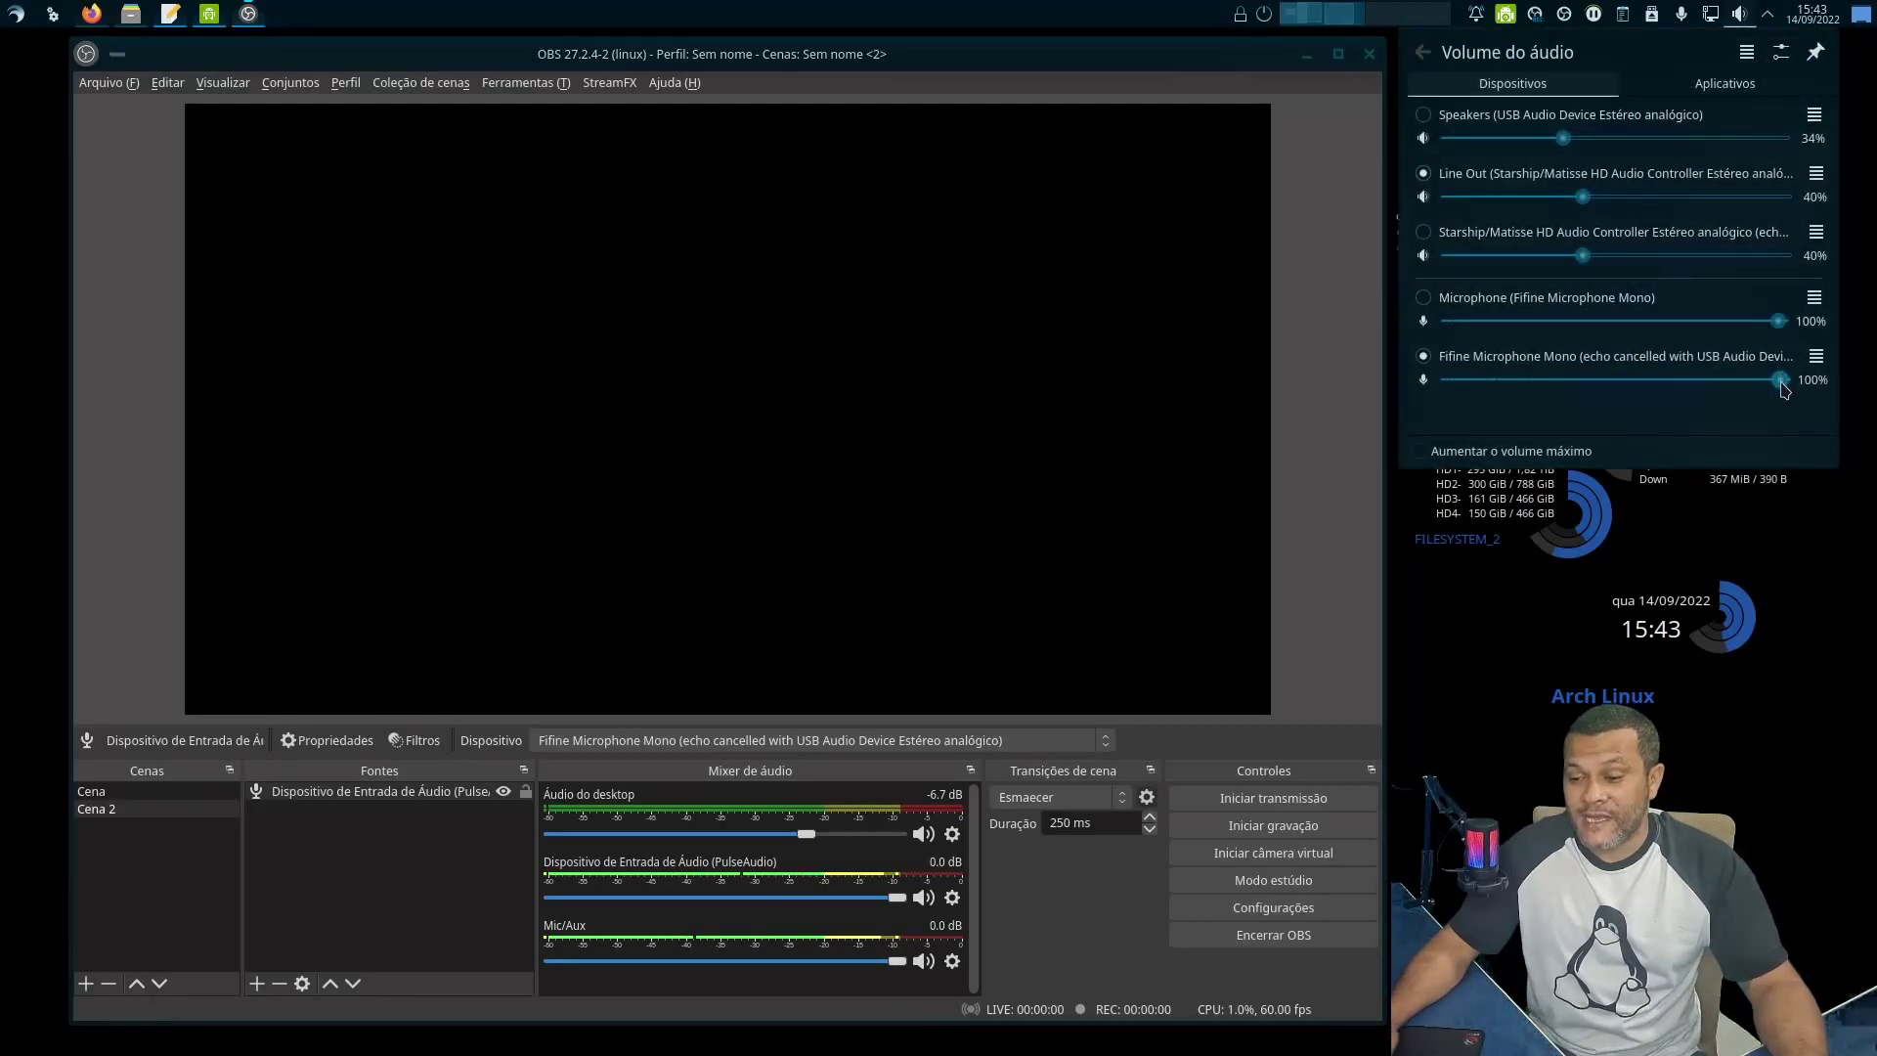
left_click(1017, 937)
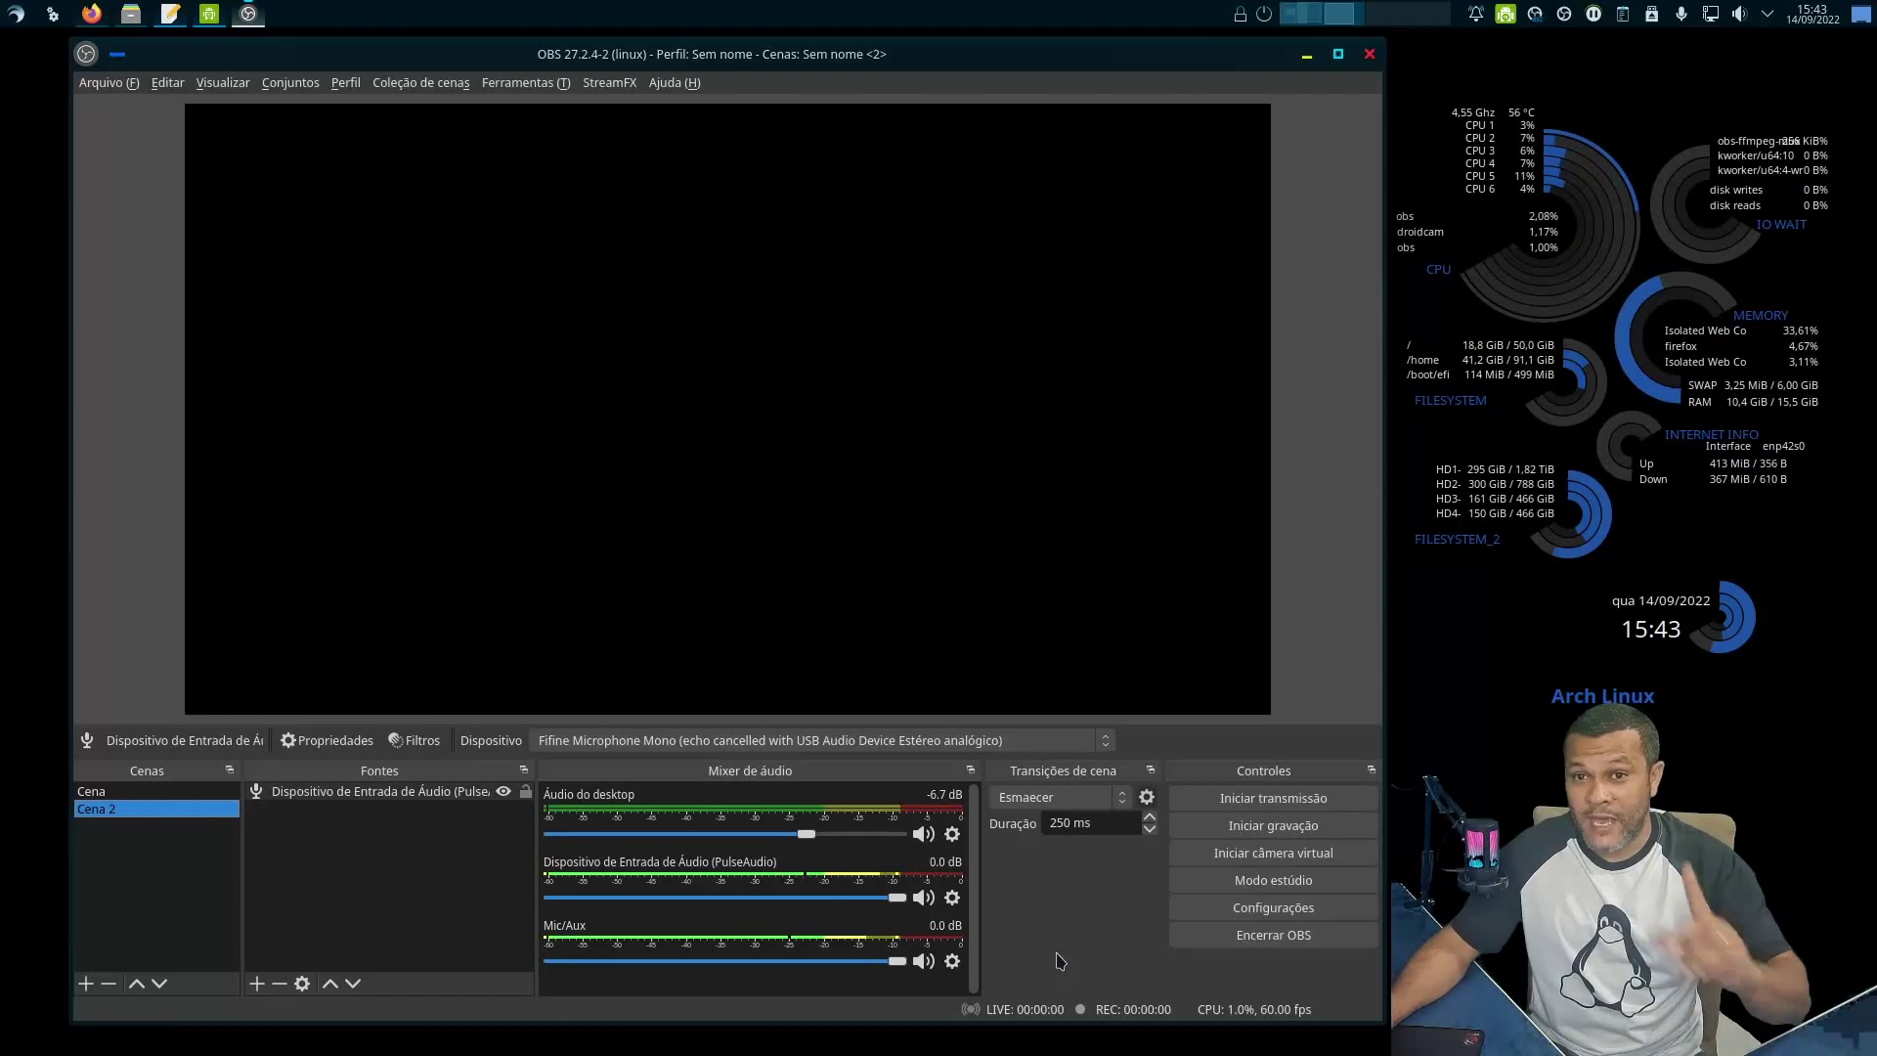
Slightly lower the echo-cancelled Fifine Microphone Mono's volume in the desktop's volume control, and exit OBS Studio.
left_click(1742, 16)
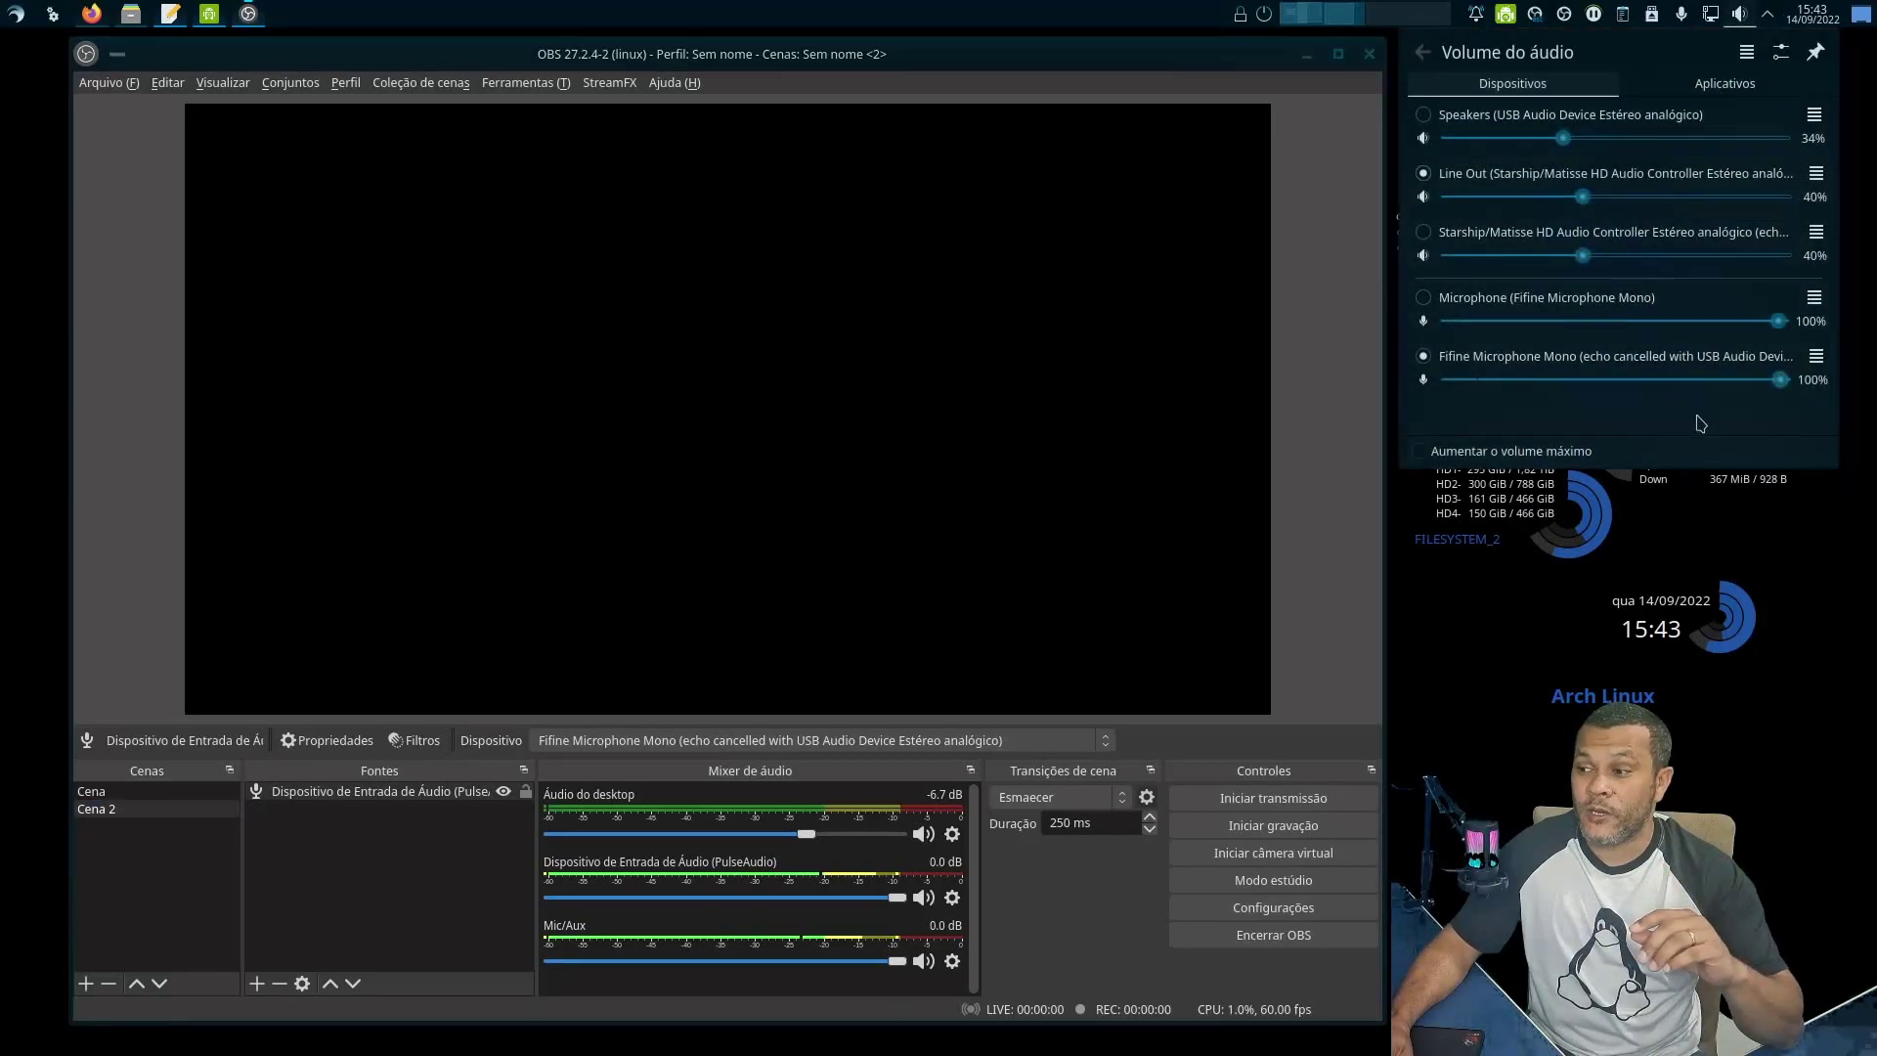
mouse_move(1779, 381)
left_mouse_down()
mouse_move(1722, 391)
mouse_move(1755, 391)
left_mouse_up()
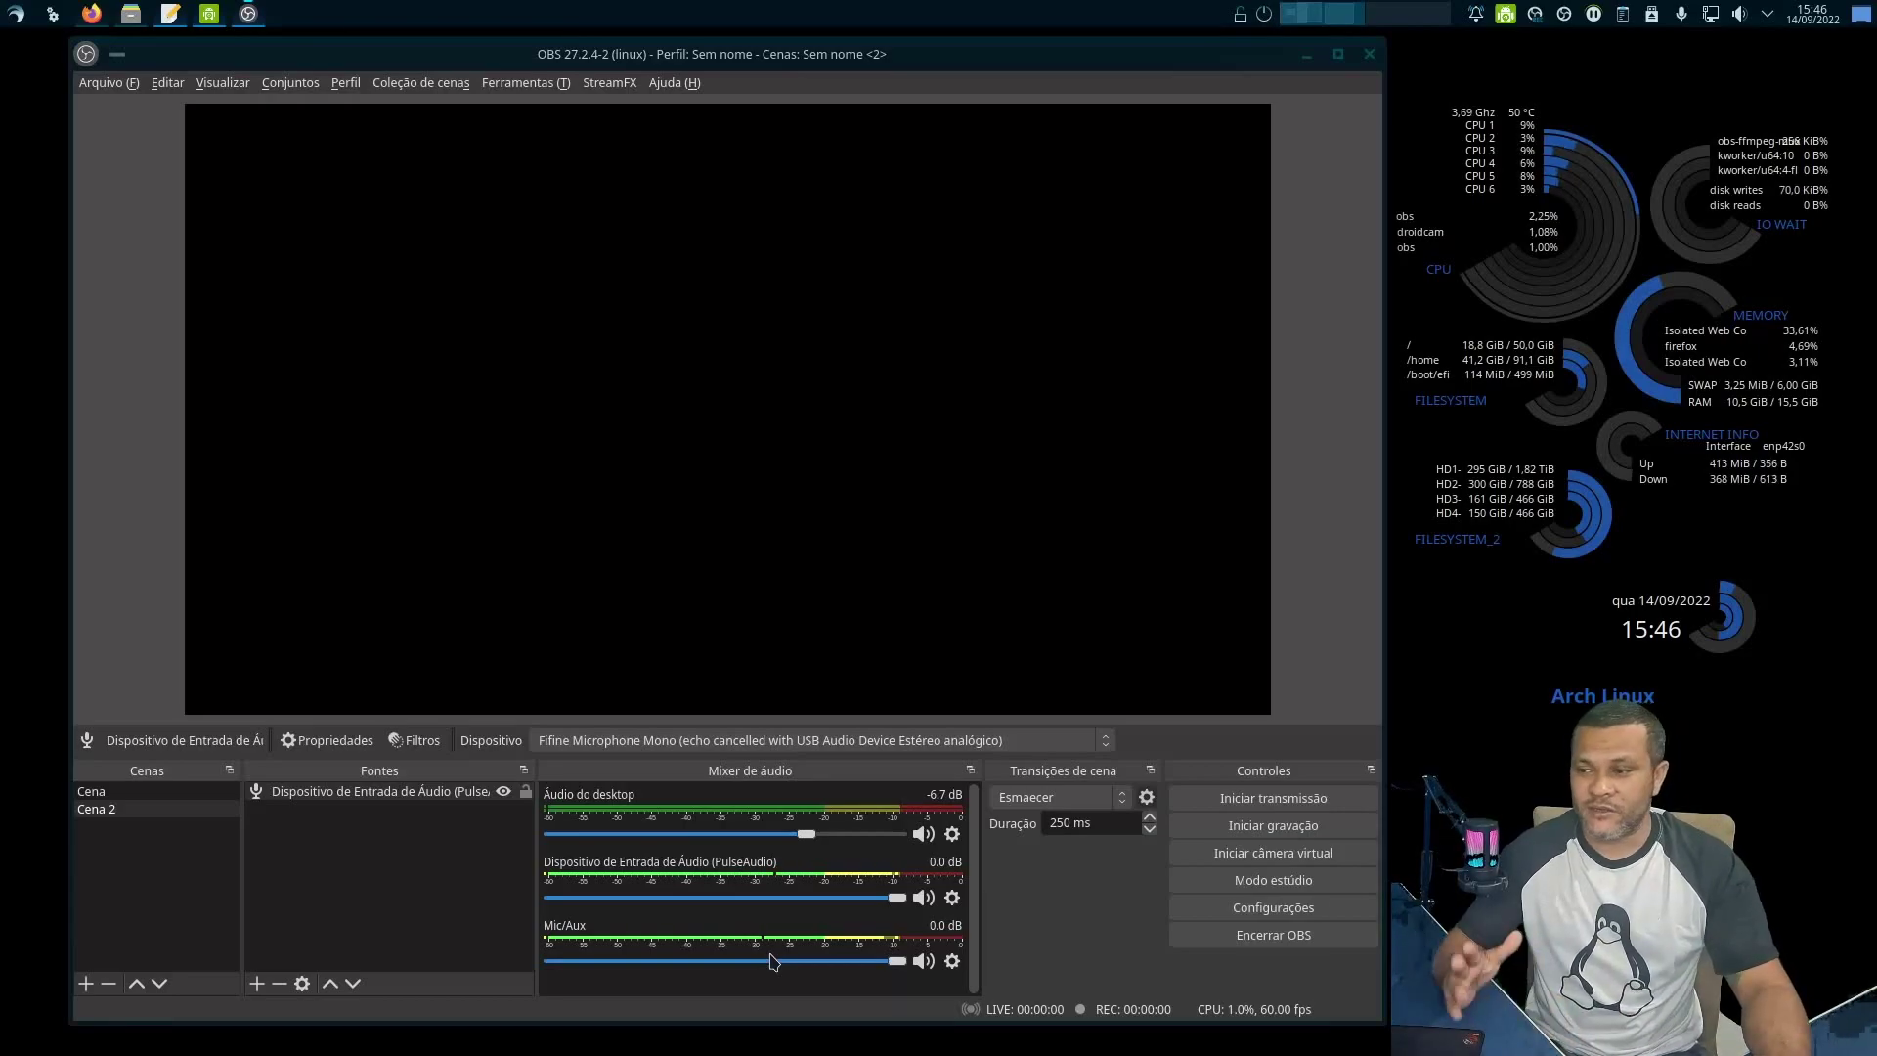
left_click(1302, 936)
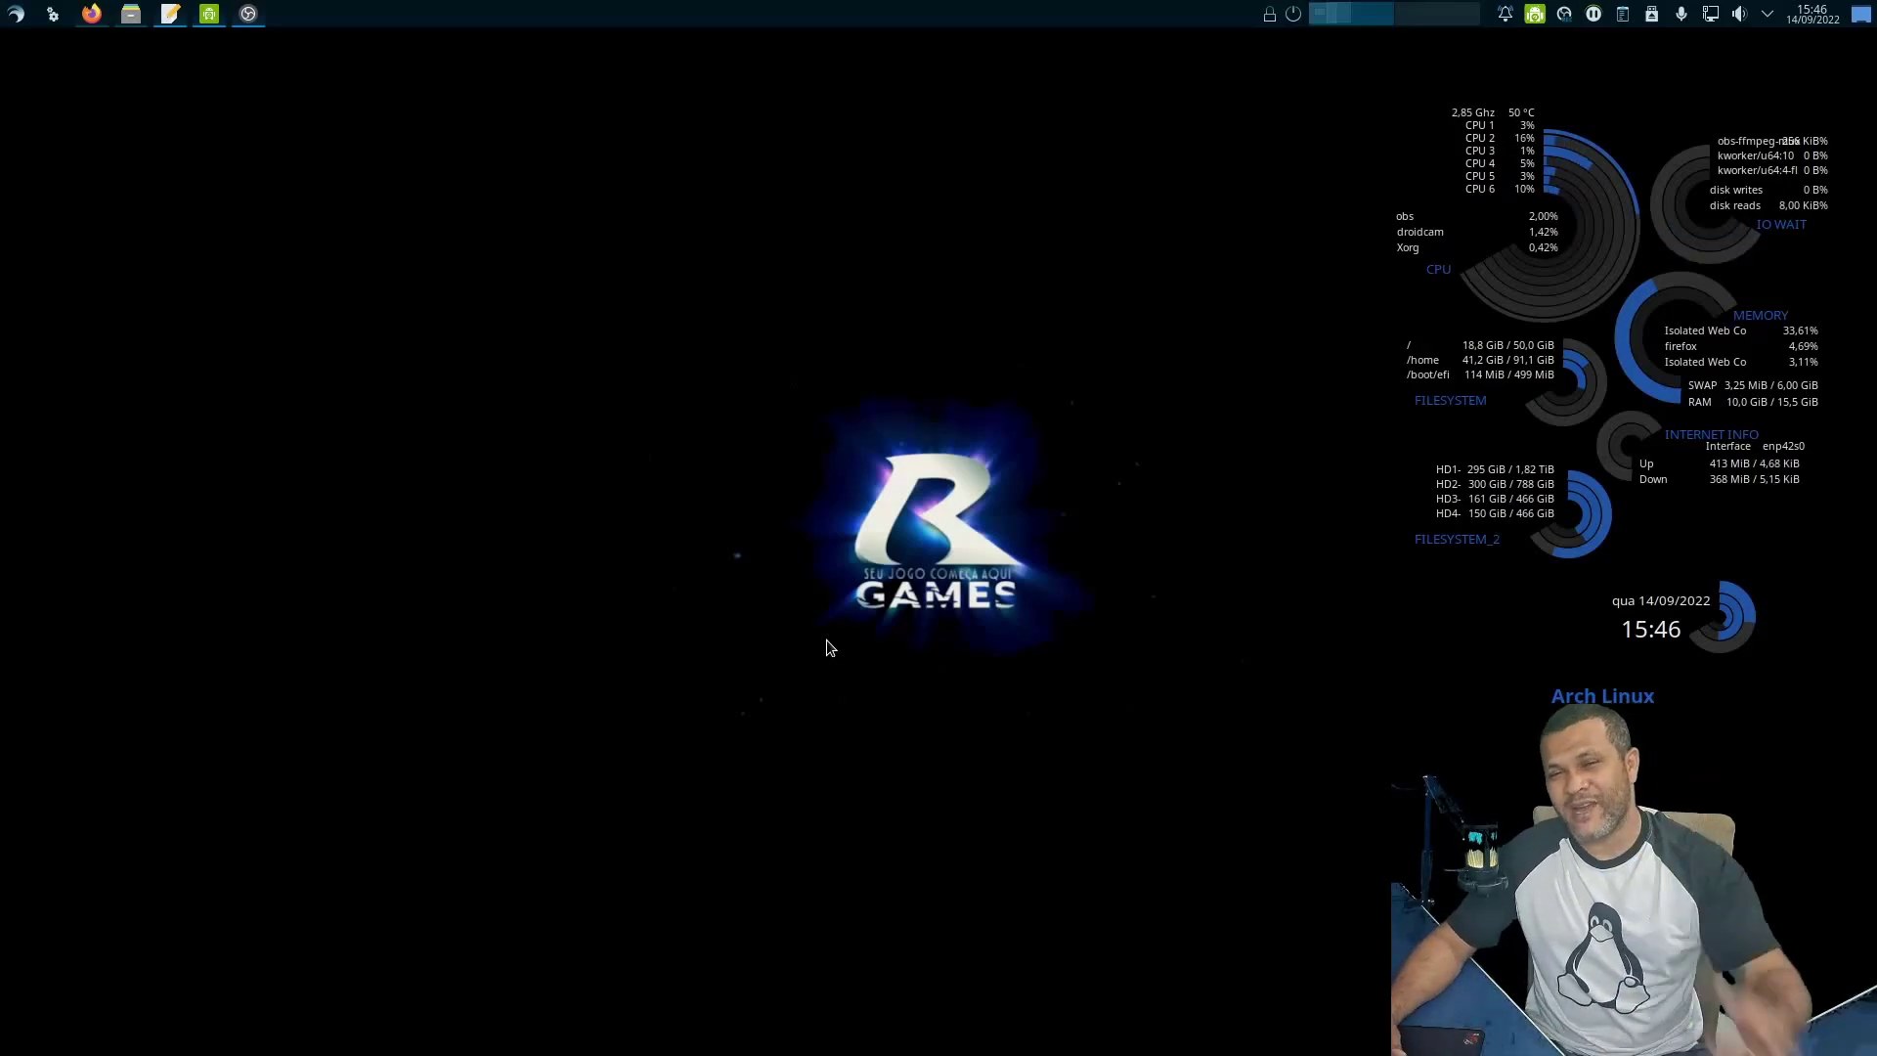
Switch to Firefox, search the YouTube Studio channel for "melho" to find the microphone quality video, and minimize the browser.
left_click(90, 13)
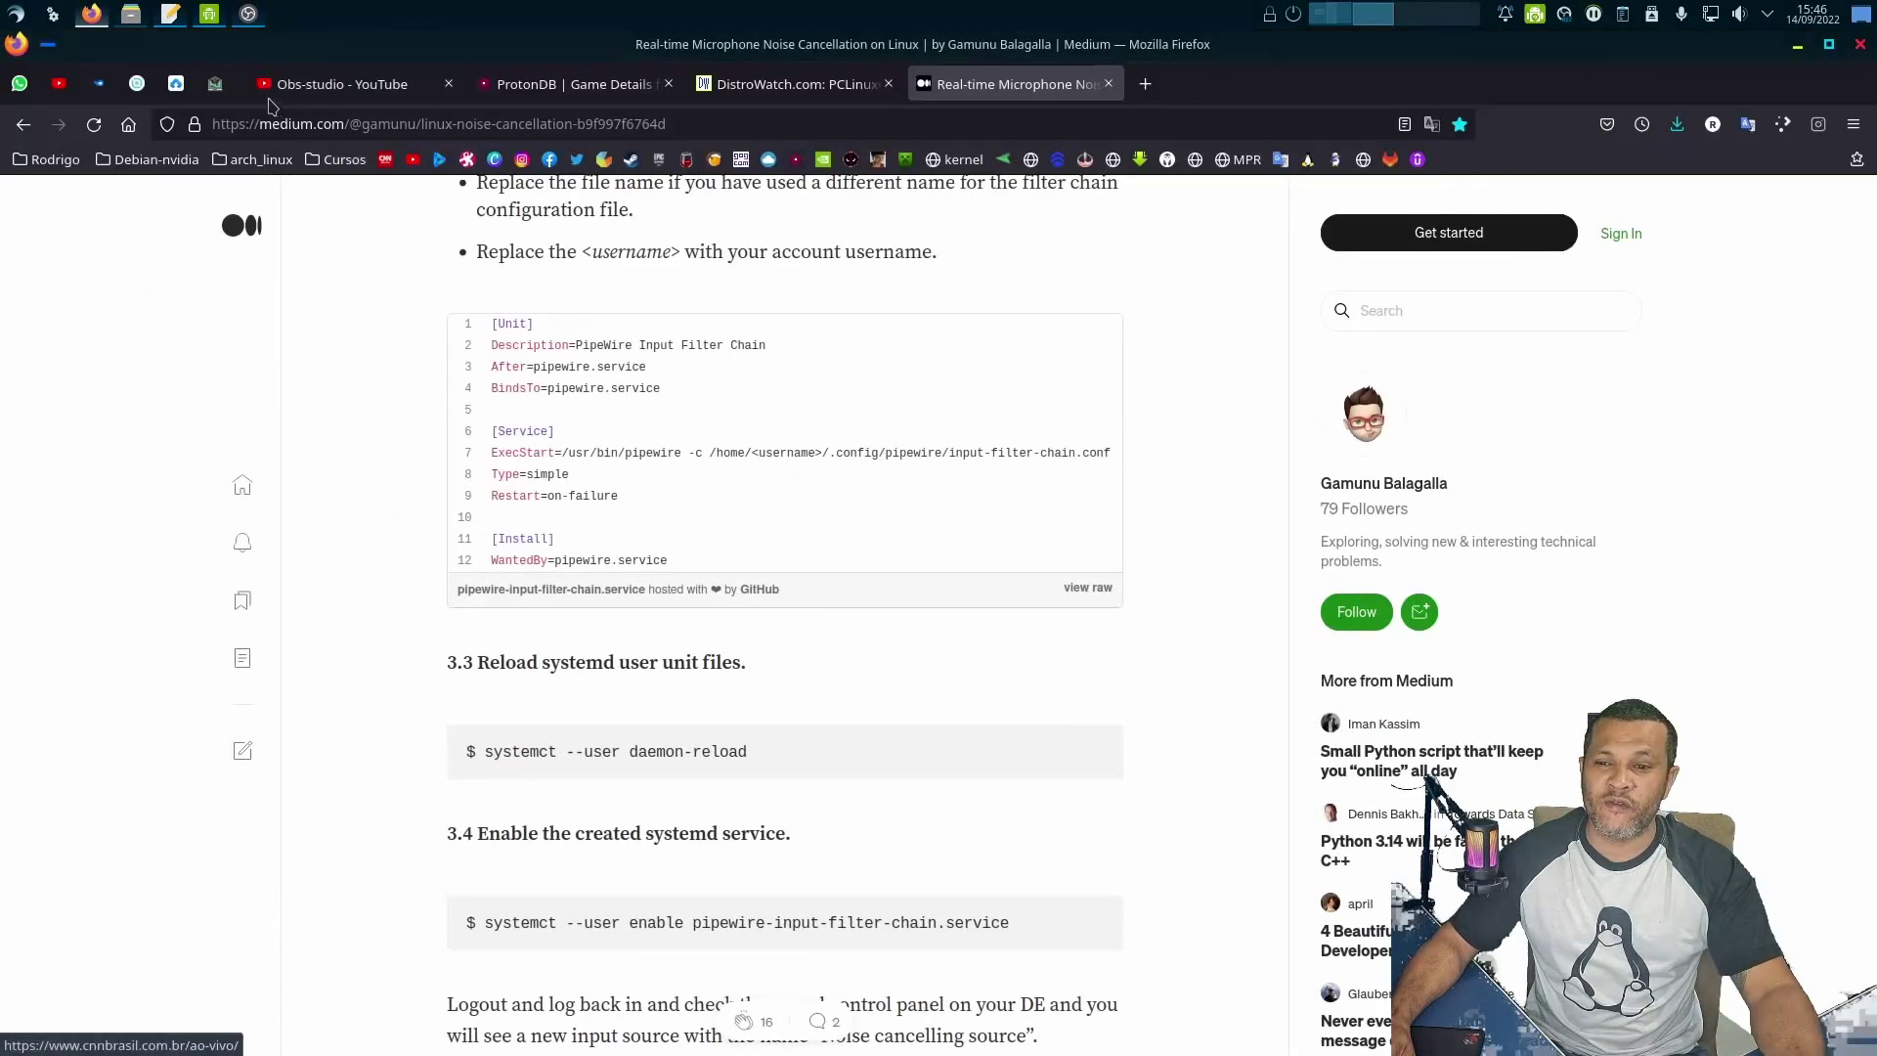
left_click(59, 84)
left_click(697, 208)
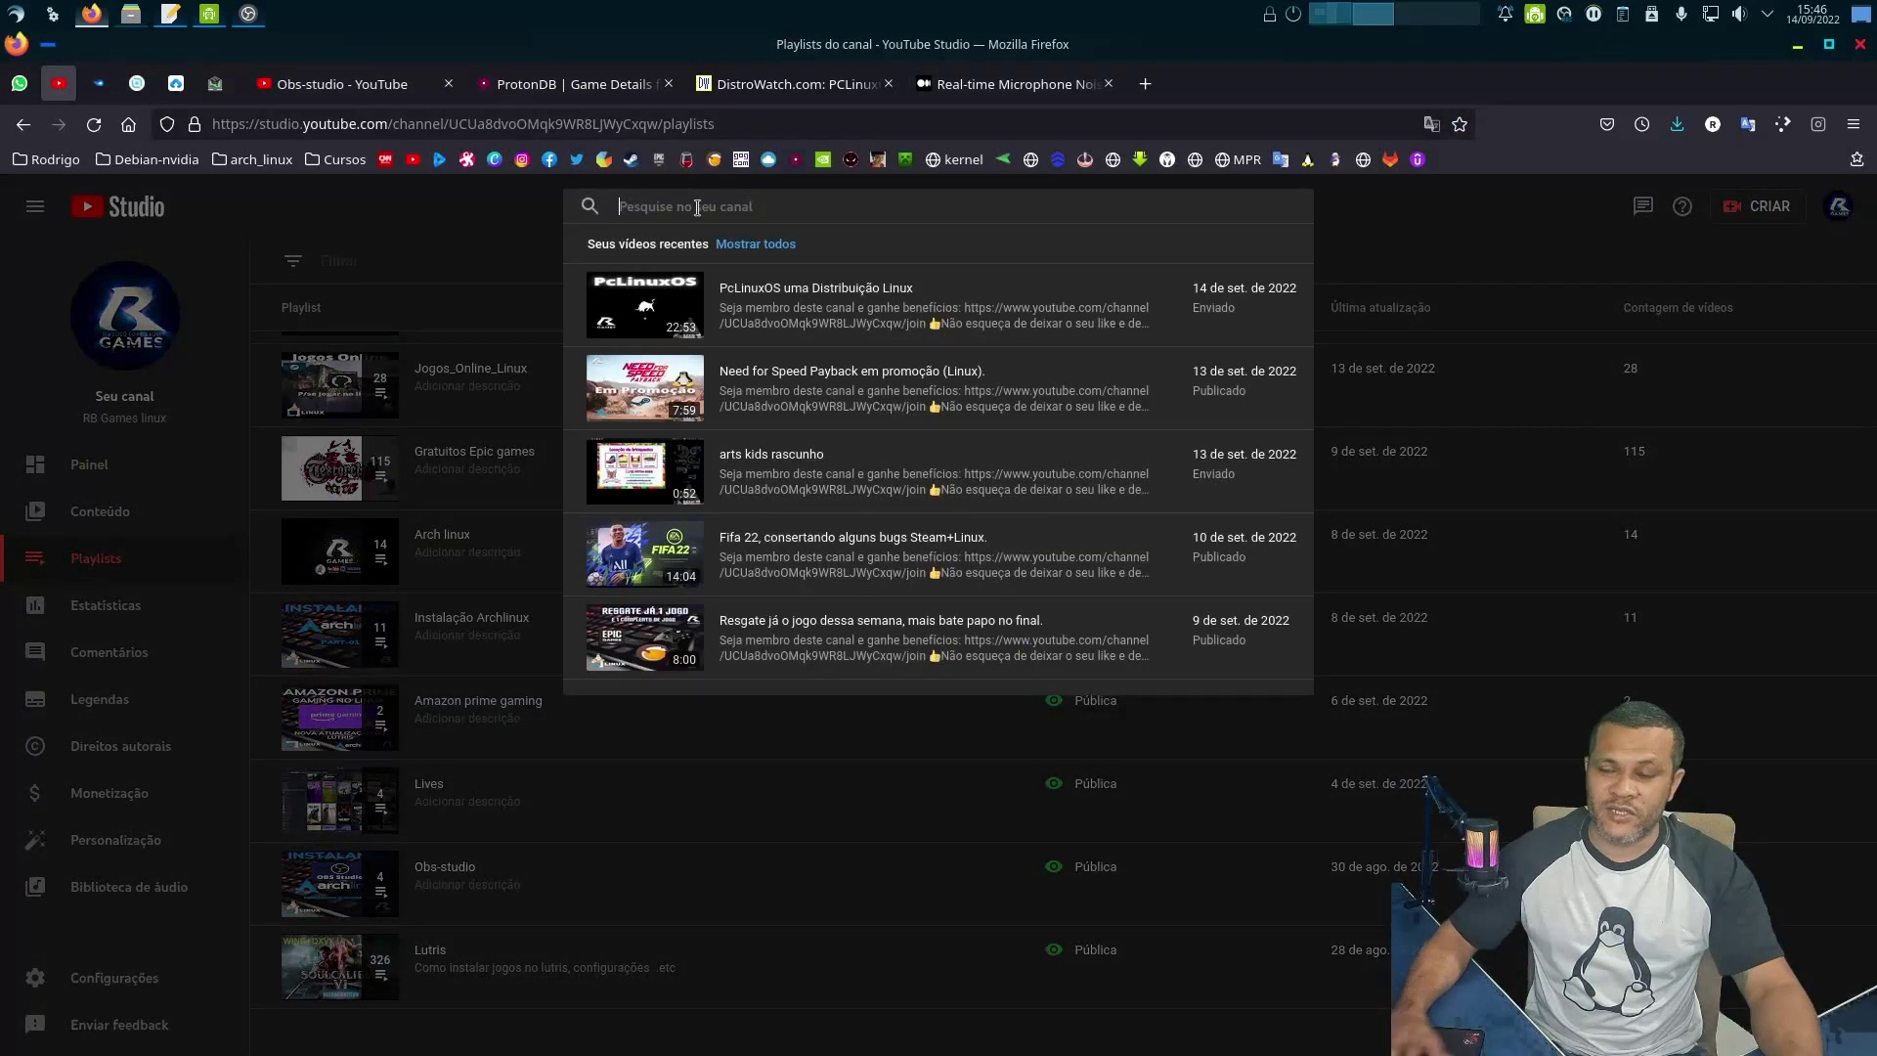
type("melho")
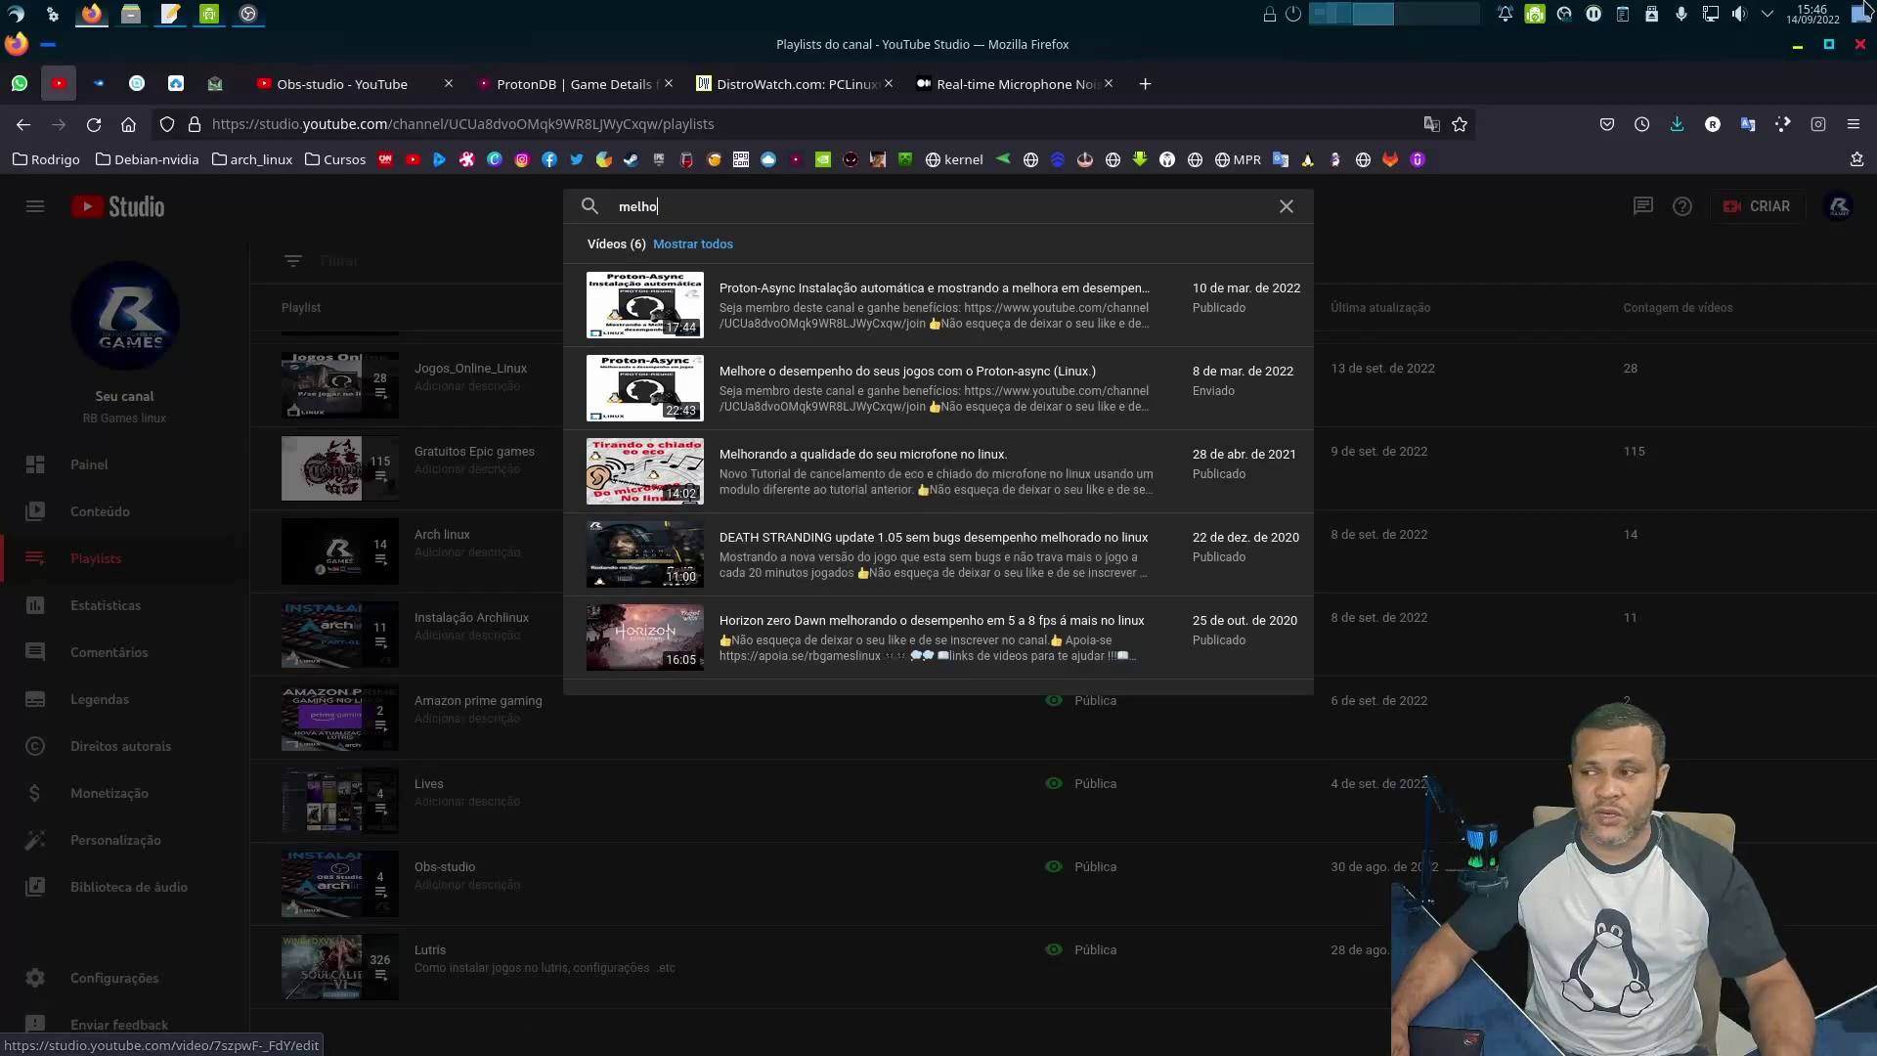
left_click(1797, 46)
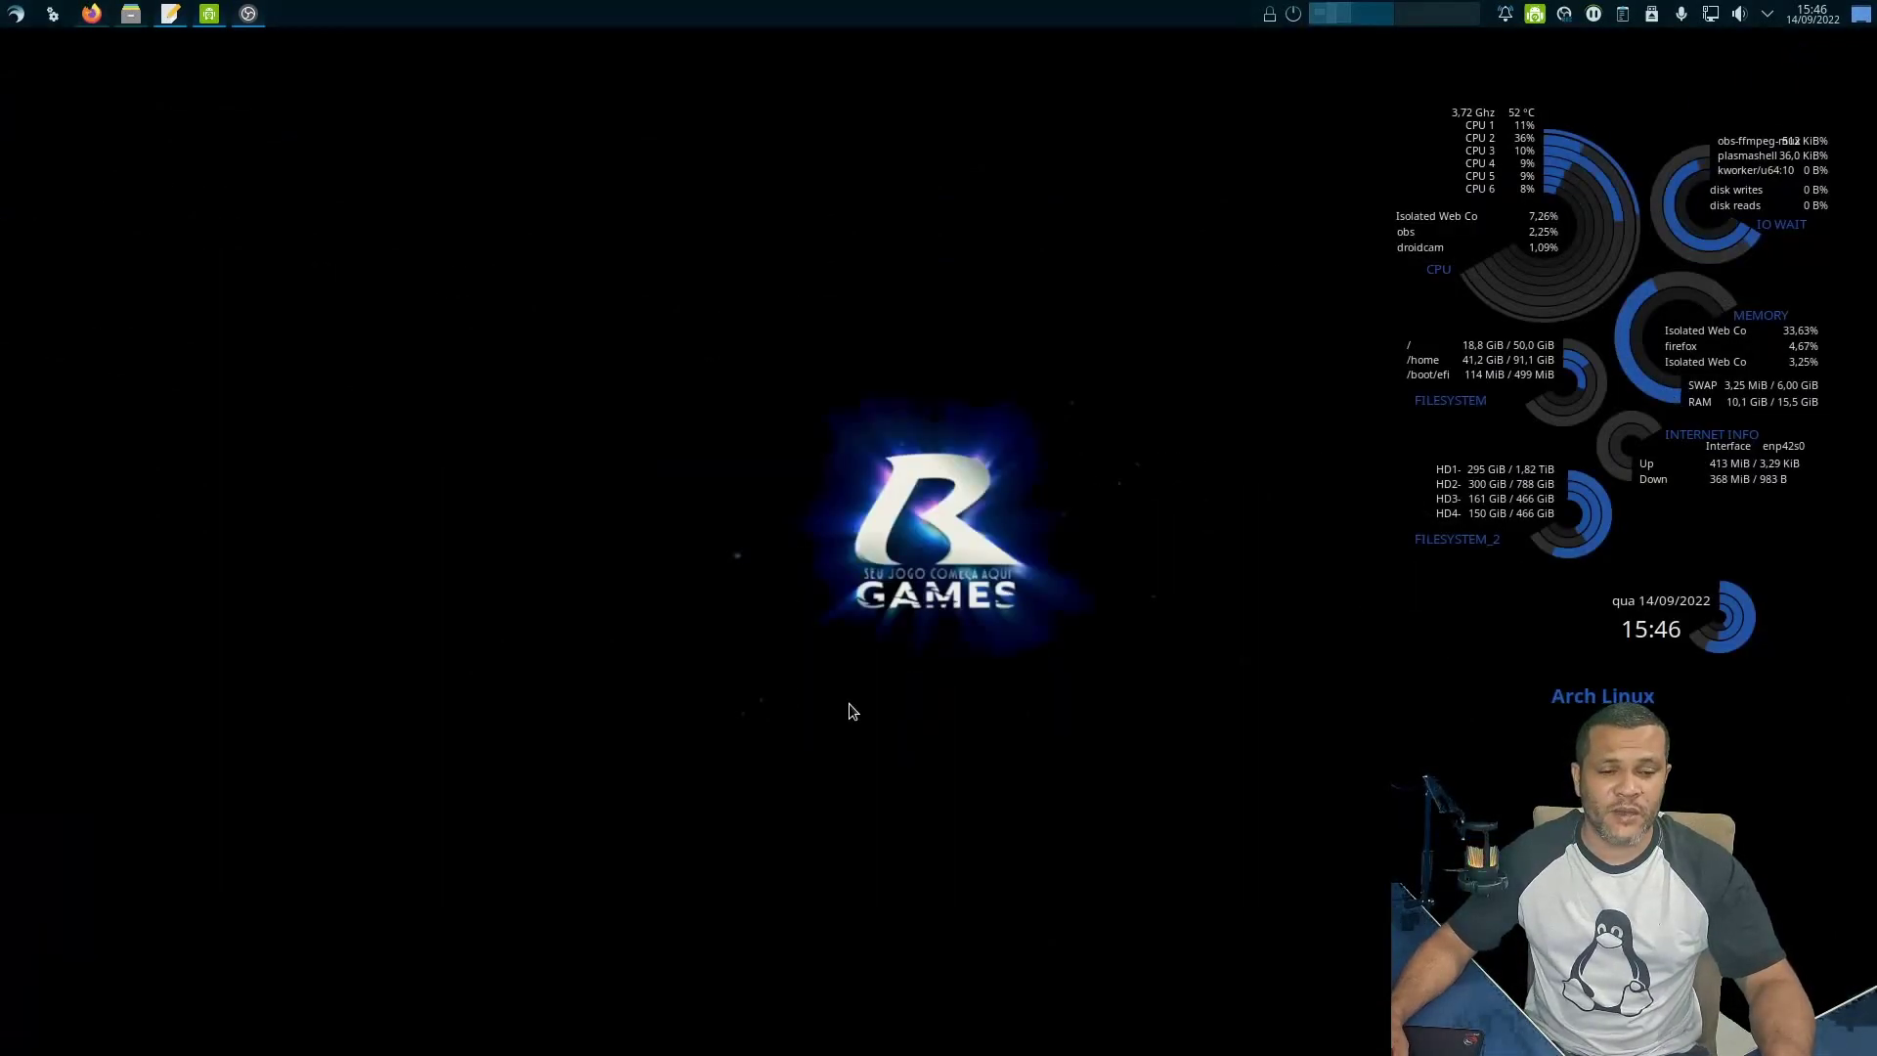